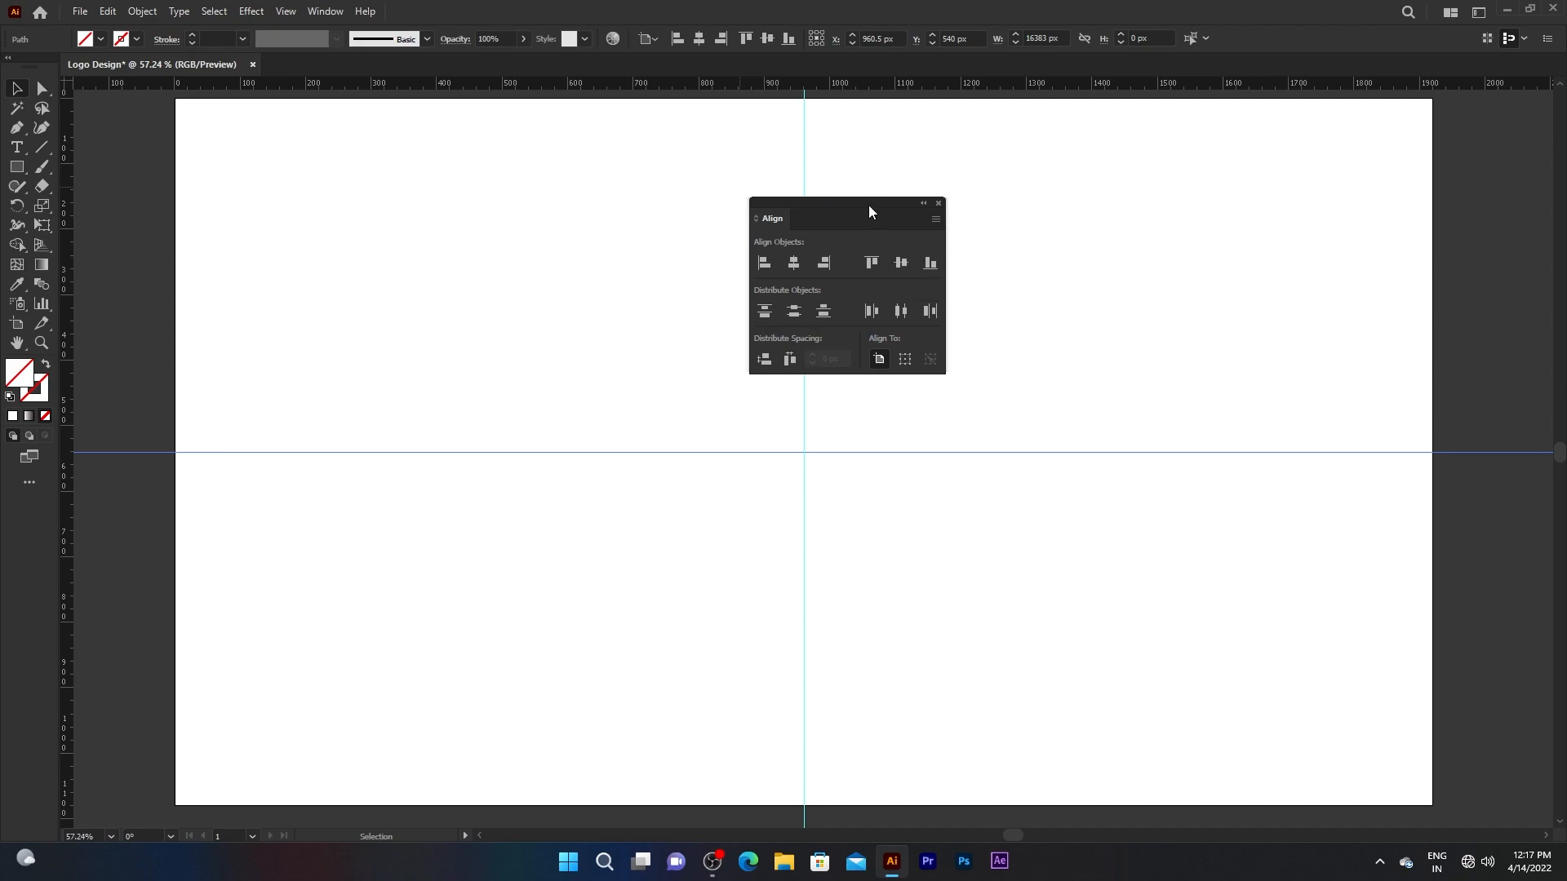
Select both the horizontal and vertical centre guides and lock them
left_click(847, 412)
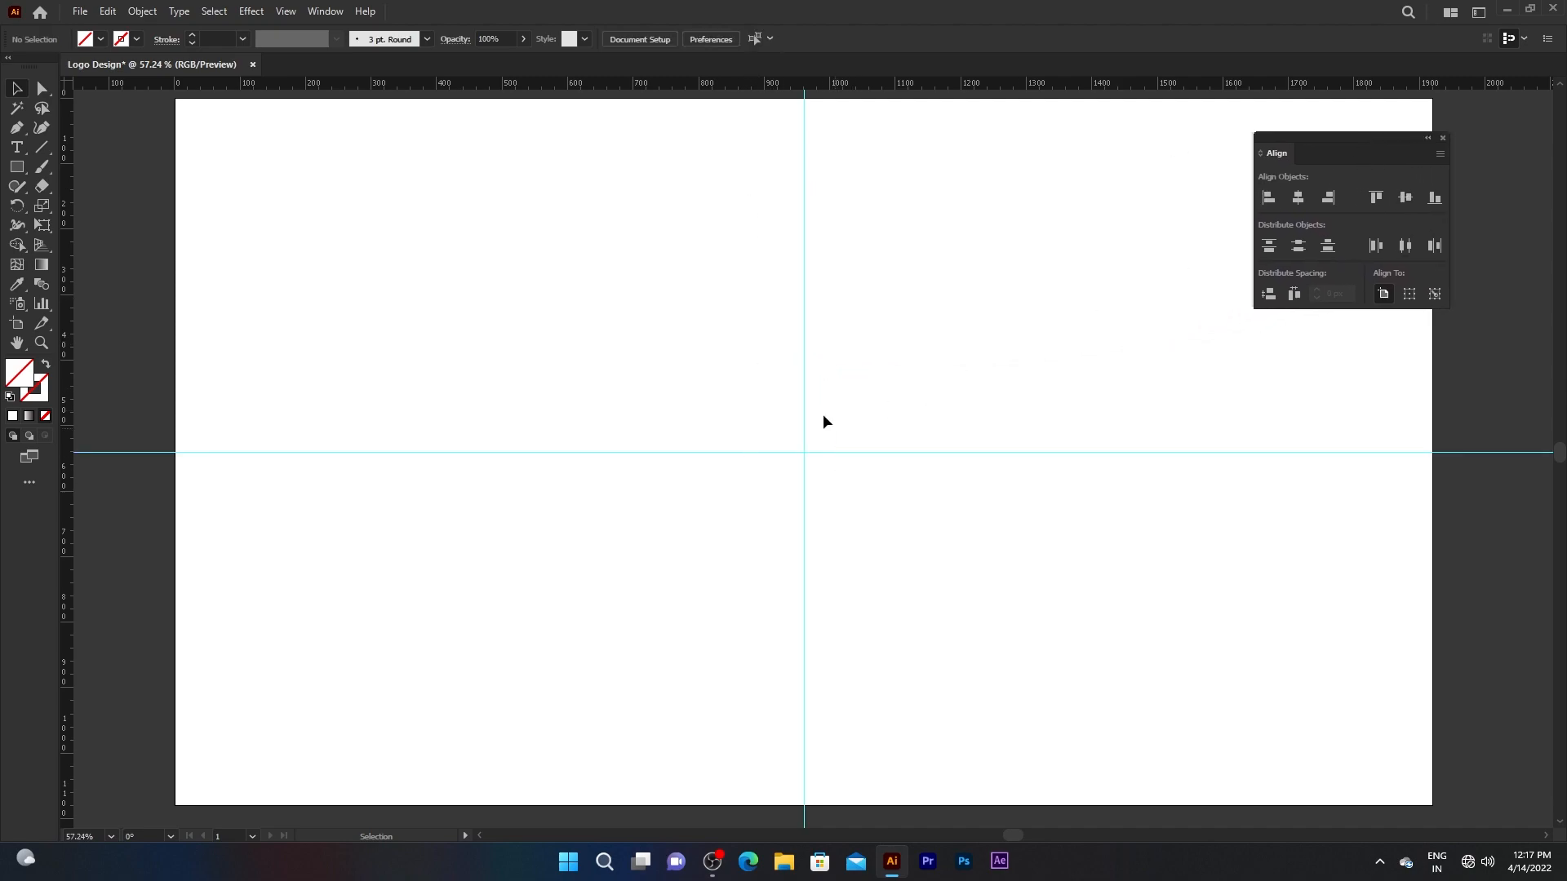
left_click_drag(751, 383, 866, 545)
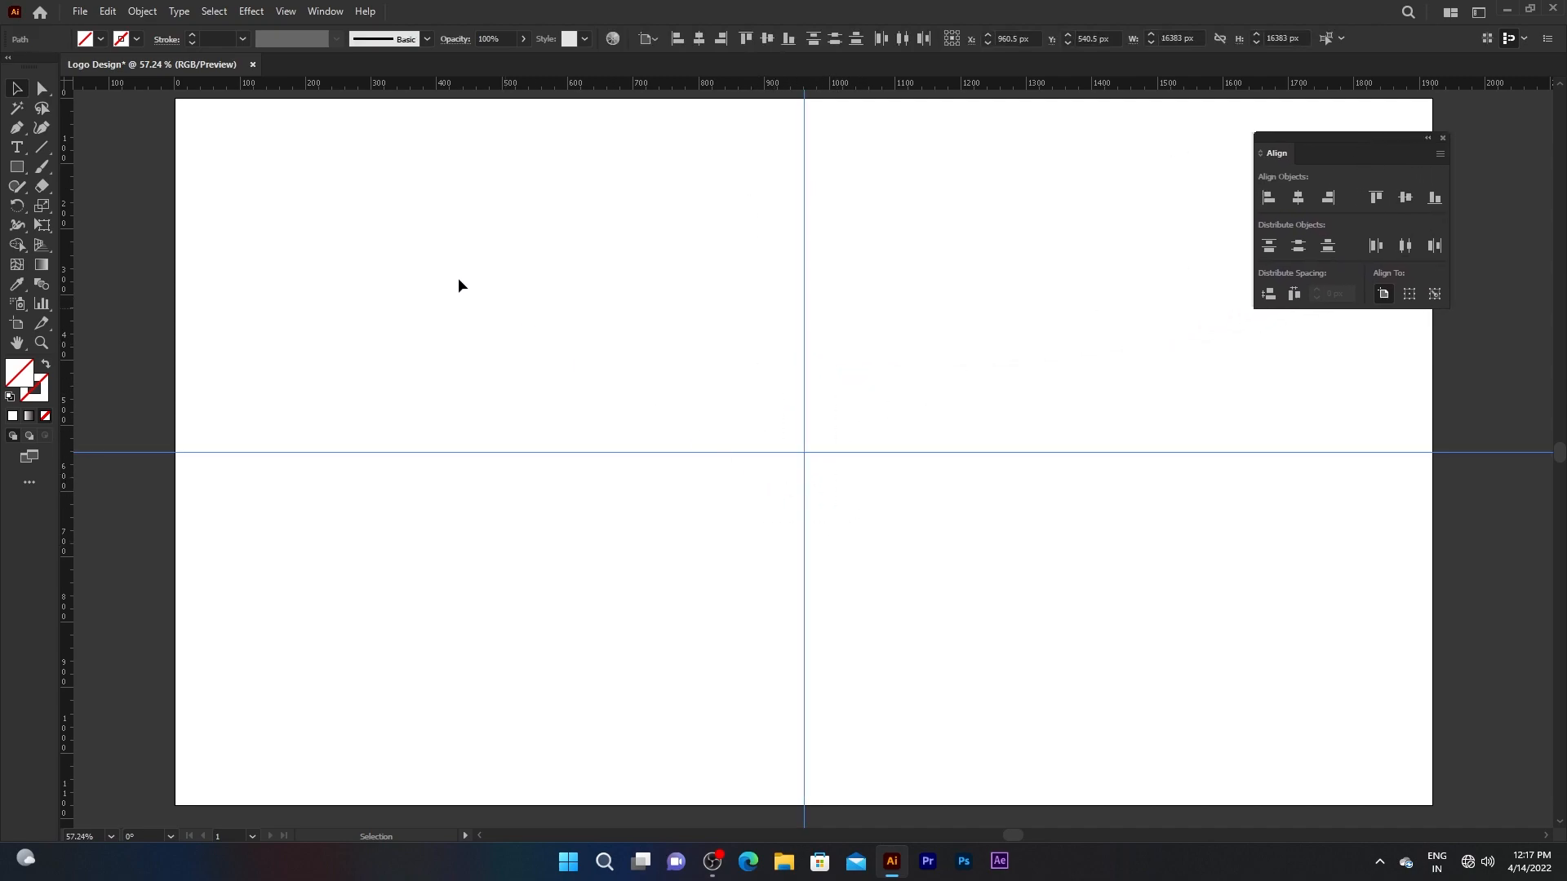
left_click(142, 11)
mouse_move(327, 127)
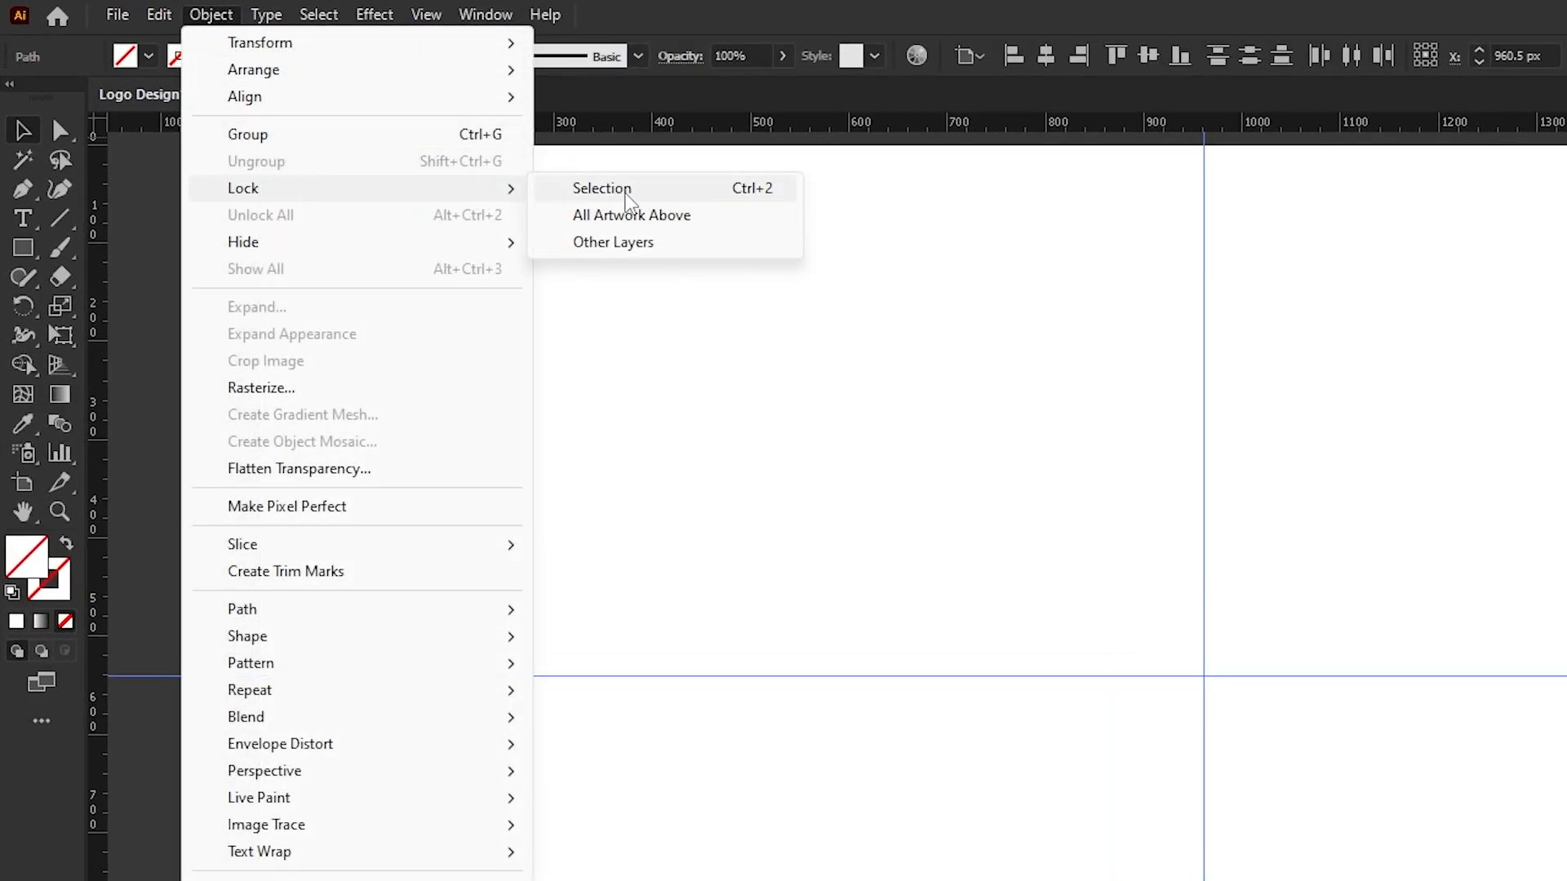
left_click(659, 195)
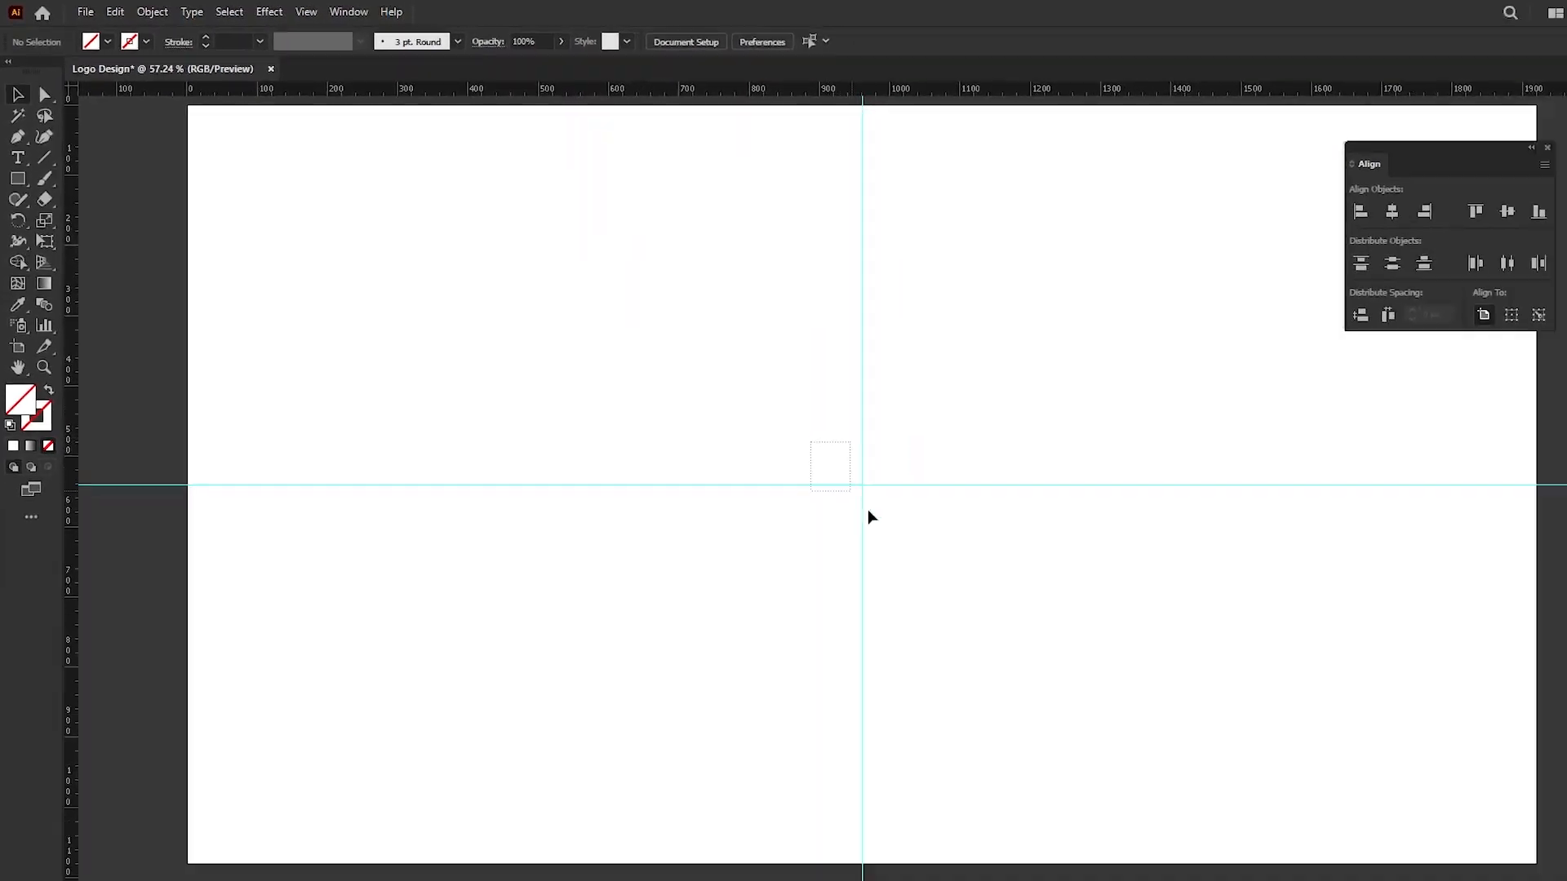
Draw a 6-sided polygon with a 343.2383 px radius, no fill and a black stroke, centred on the guides' intersection
left_click(16, 166)
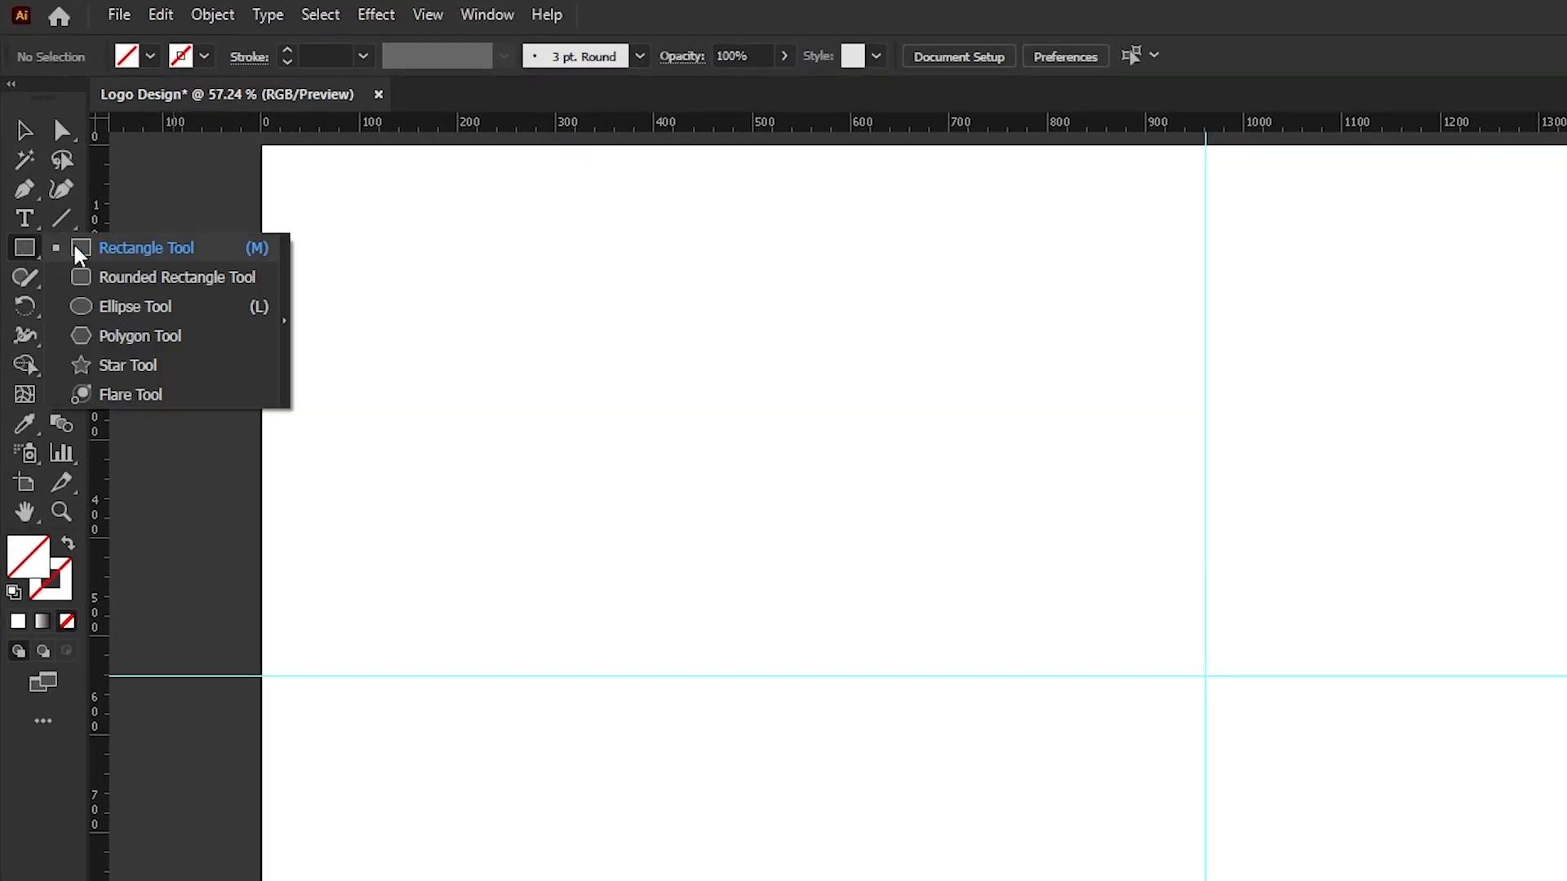
left_click(121, 338)
left_click(204, 56)
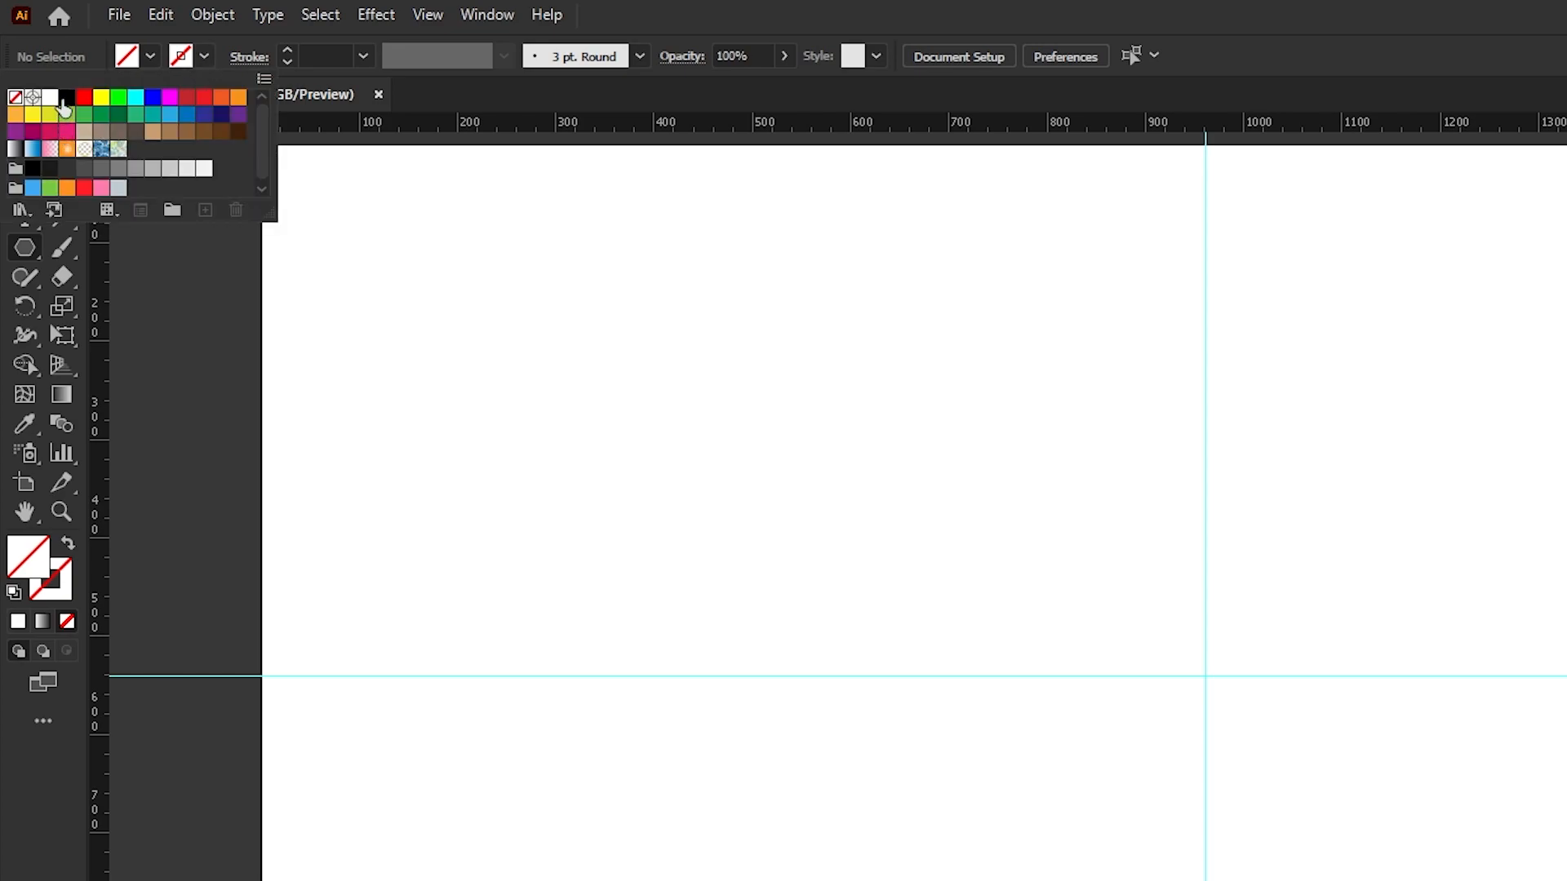
left_click(67, 97)
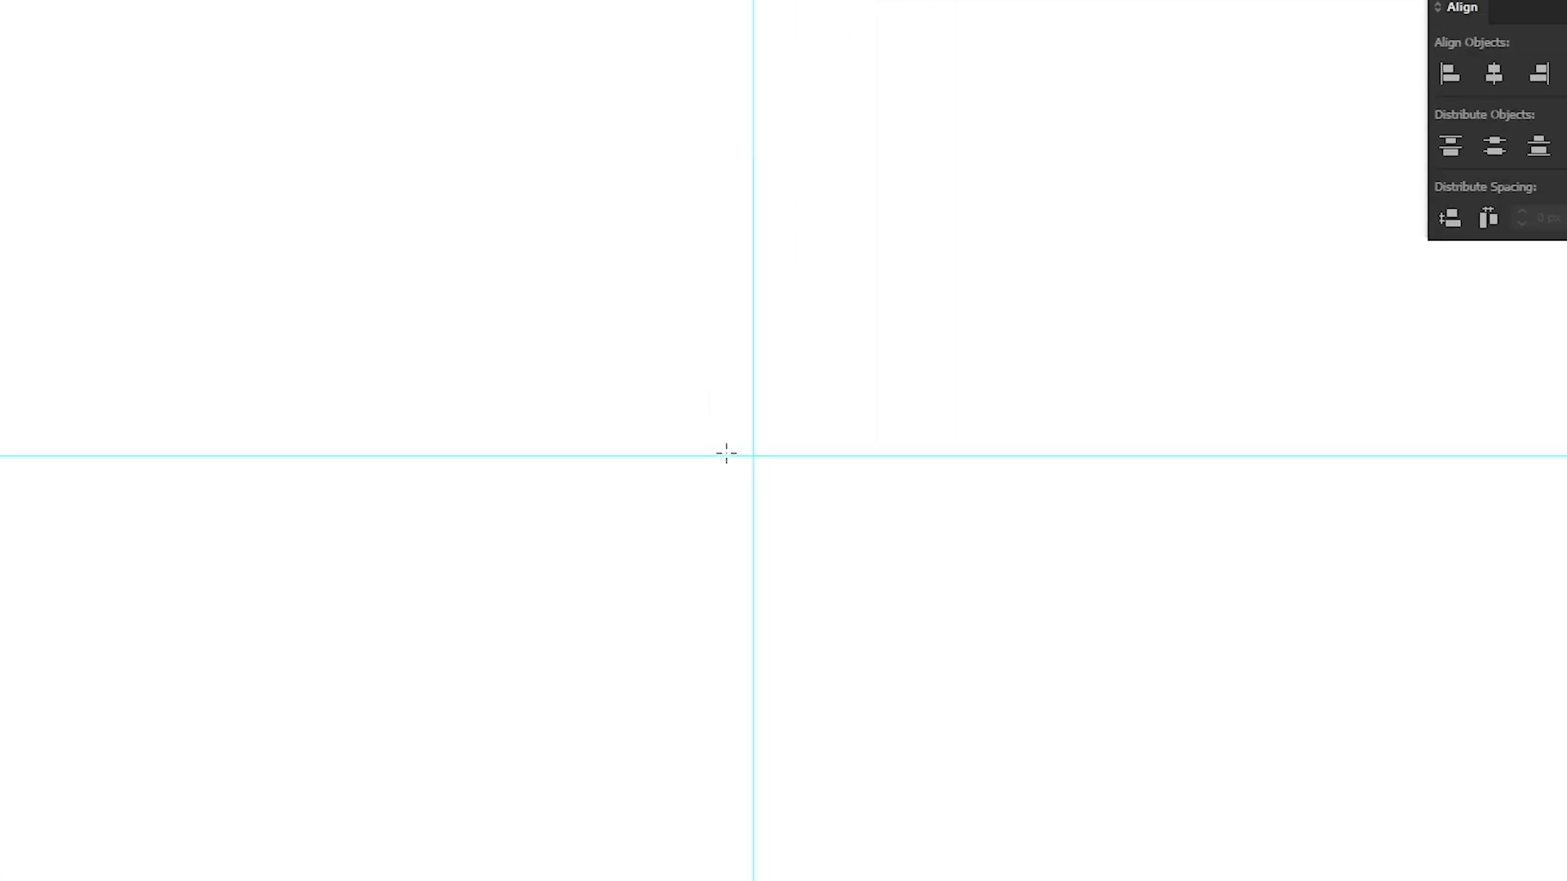
left_click(751, 455)
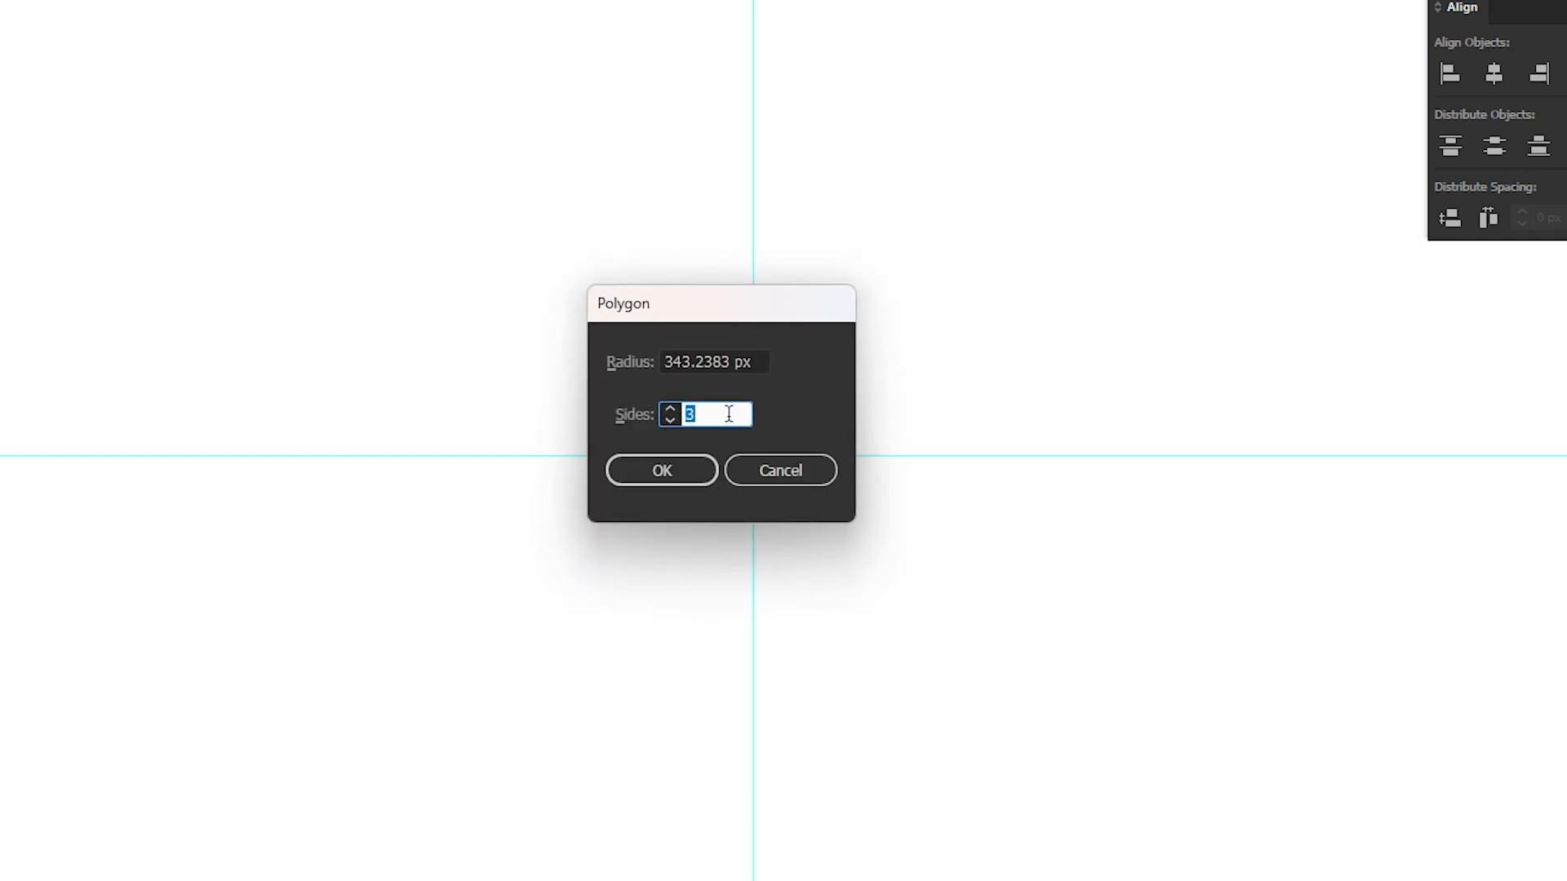
left_click(668, 409)
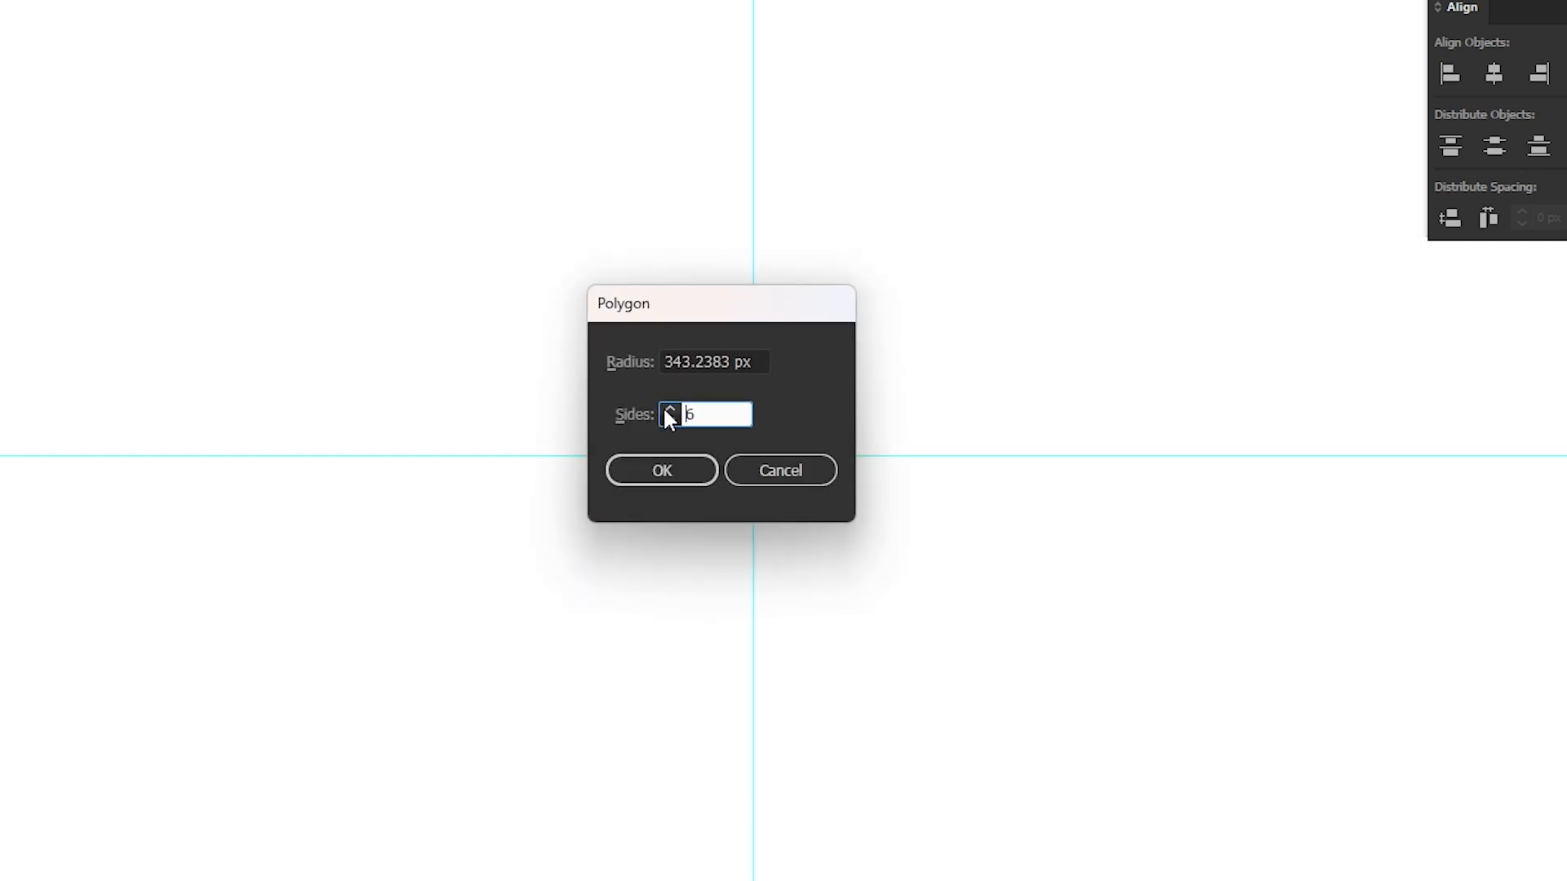
left_click(674, 467)
Rotate the hexagon 90° so that it stands on a vertex, and deselect it
left_click_drag(1098, 157, 497, 98)
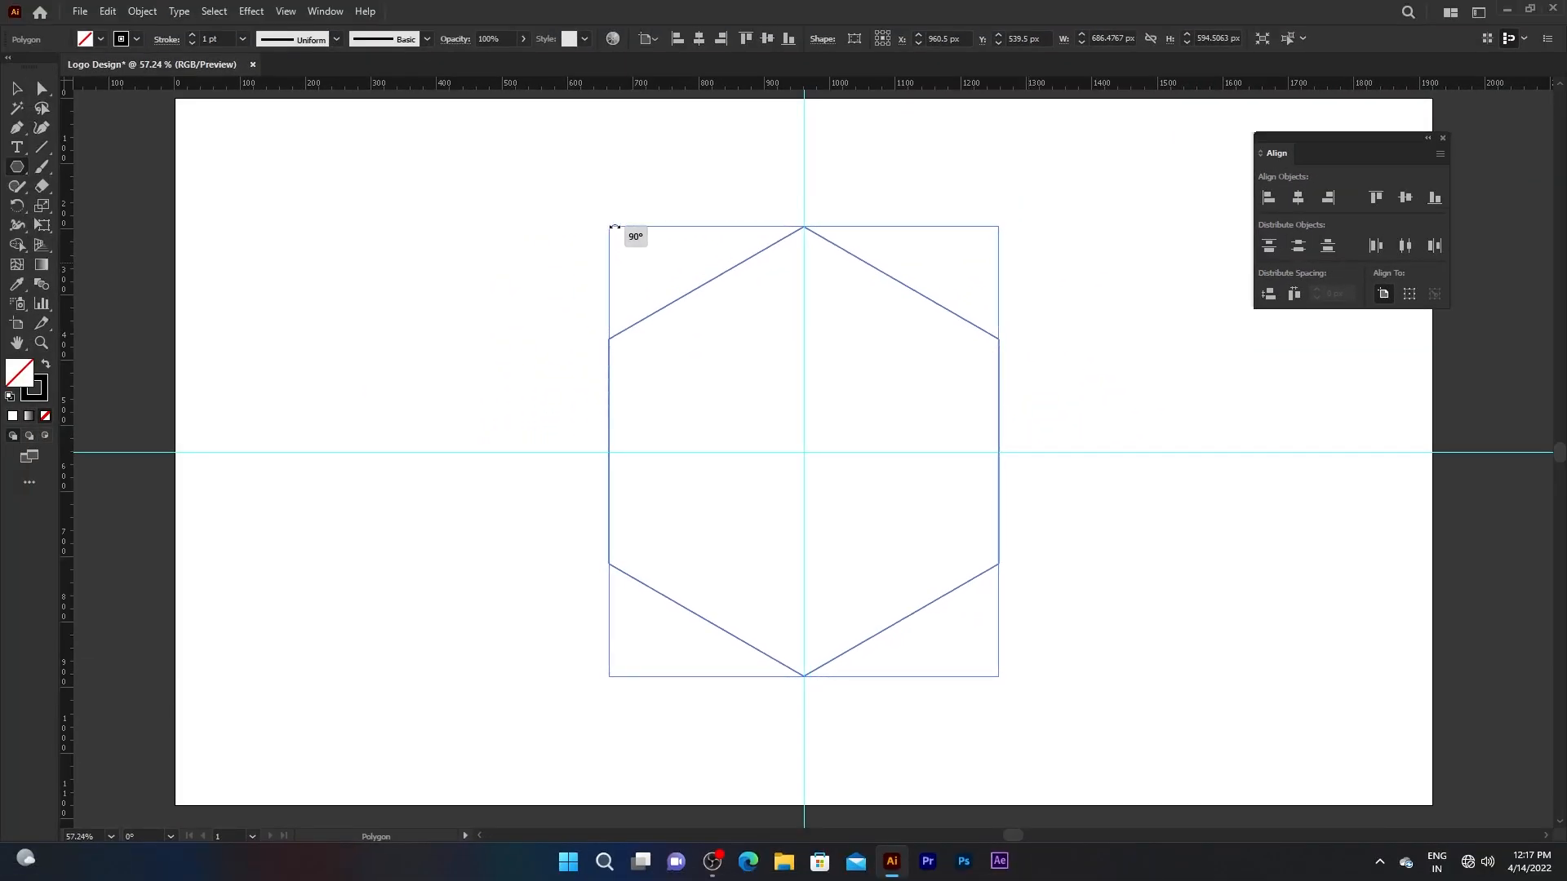
left_click_drag(614, 226, 614, 225)
left_click(18, 88)
left_click(314, 230)
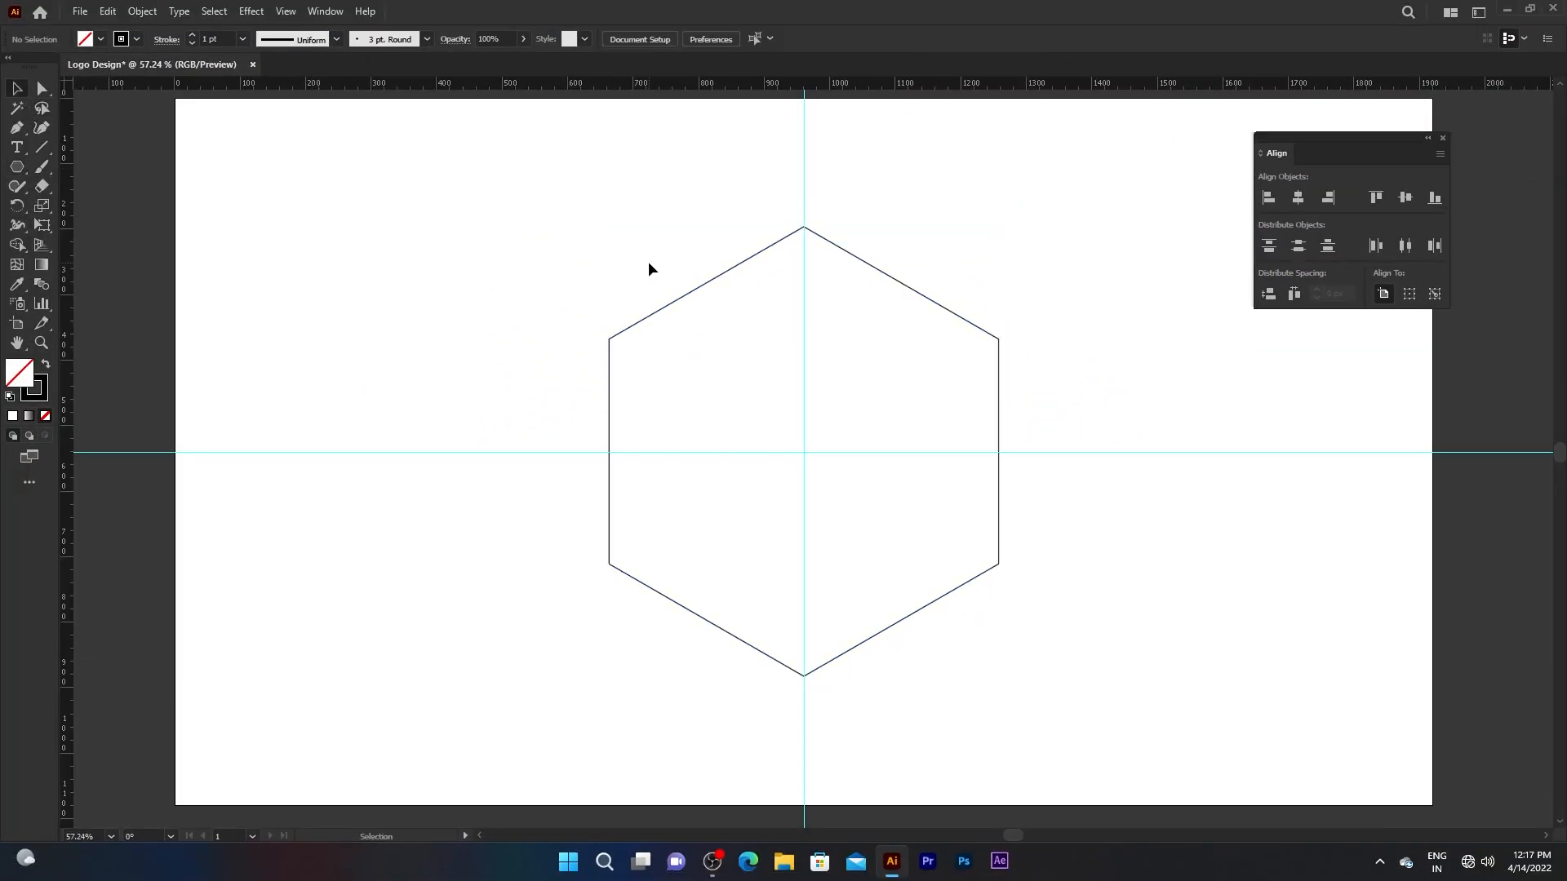
Paste a copy of the hexagon in front and scale it down proportionally about its centre to slightly over half size
left_click_drag(690, 328, 692, 329)
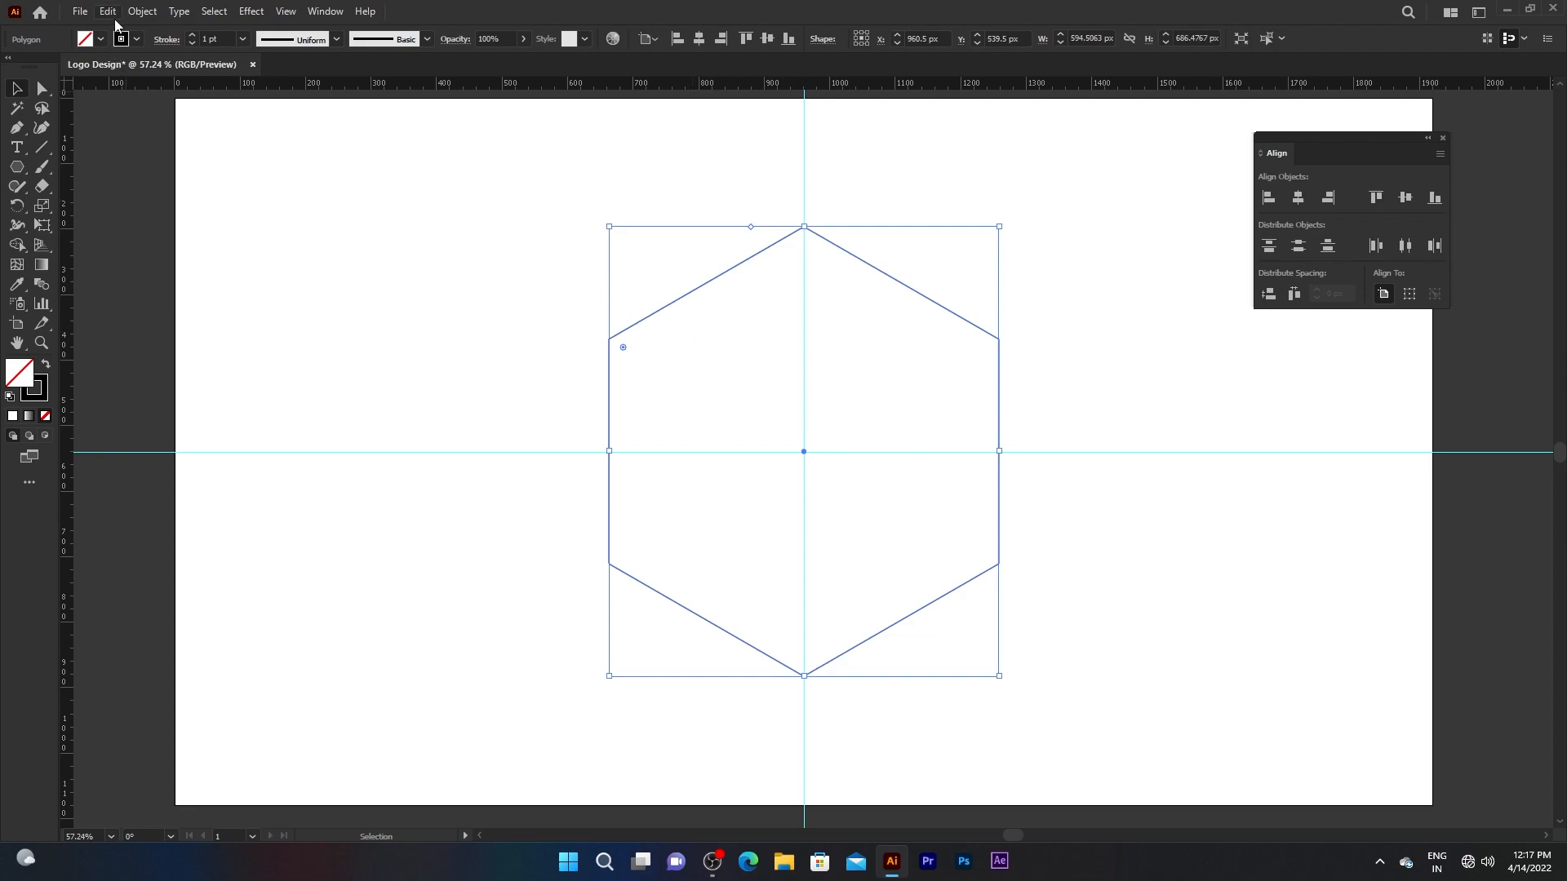
left_click(107, 10)
left_click(109, 12)
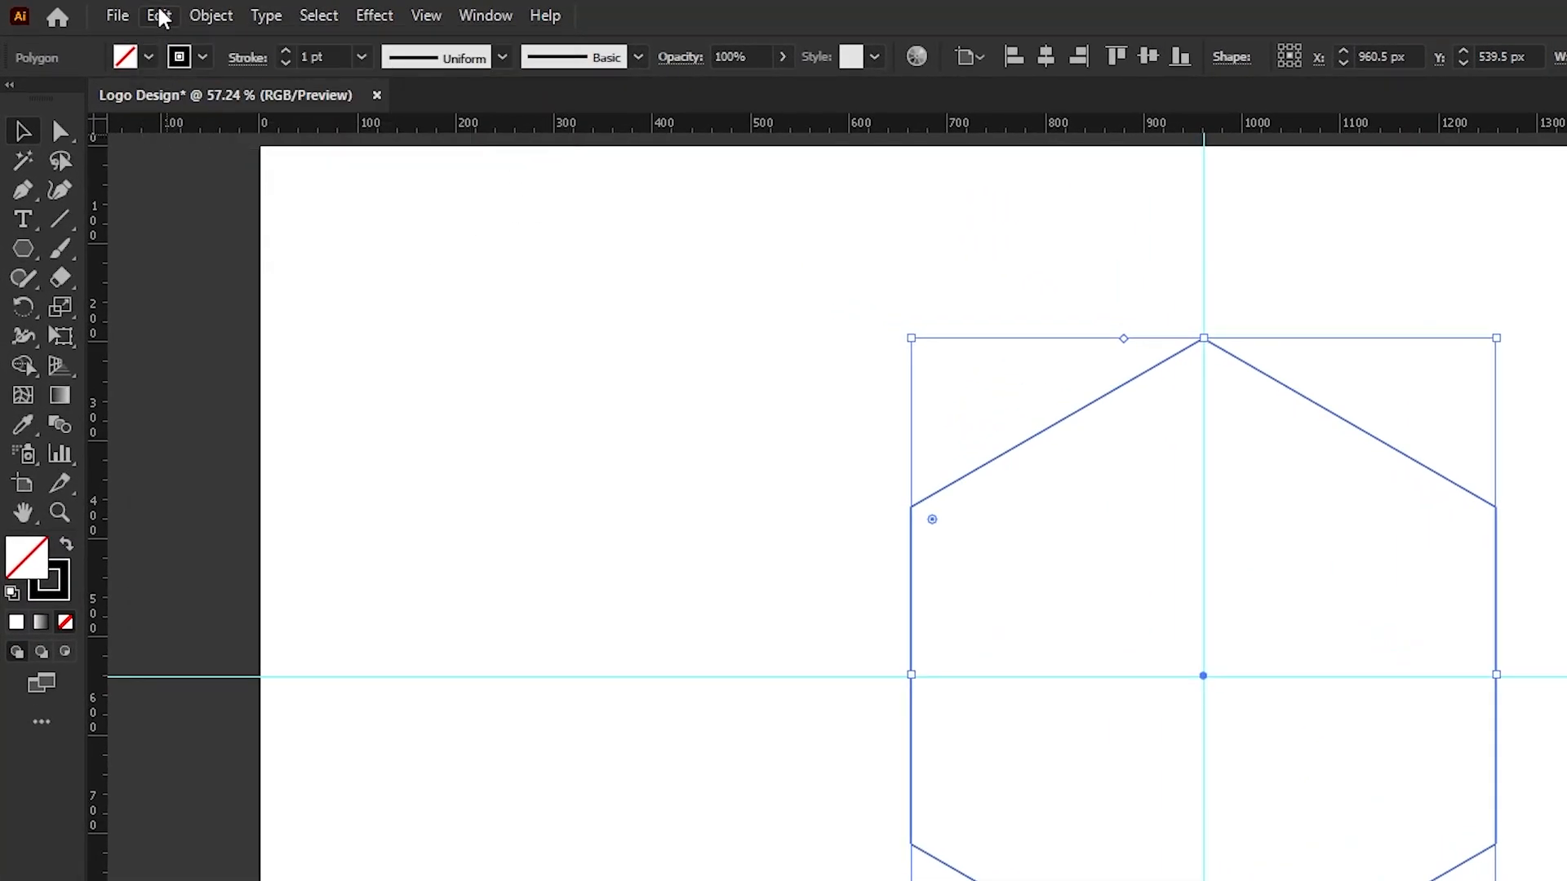
left_click(162, 17)
left_click(169, 192)
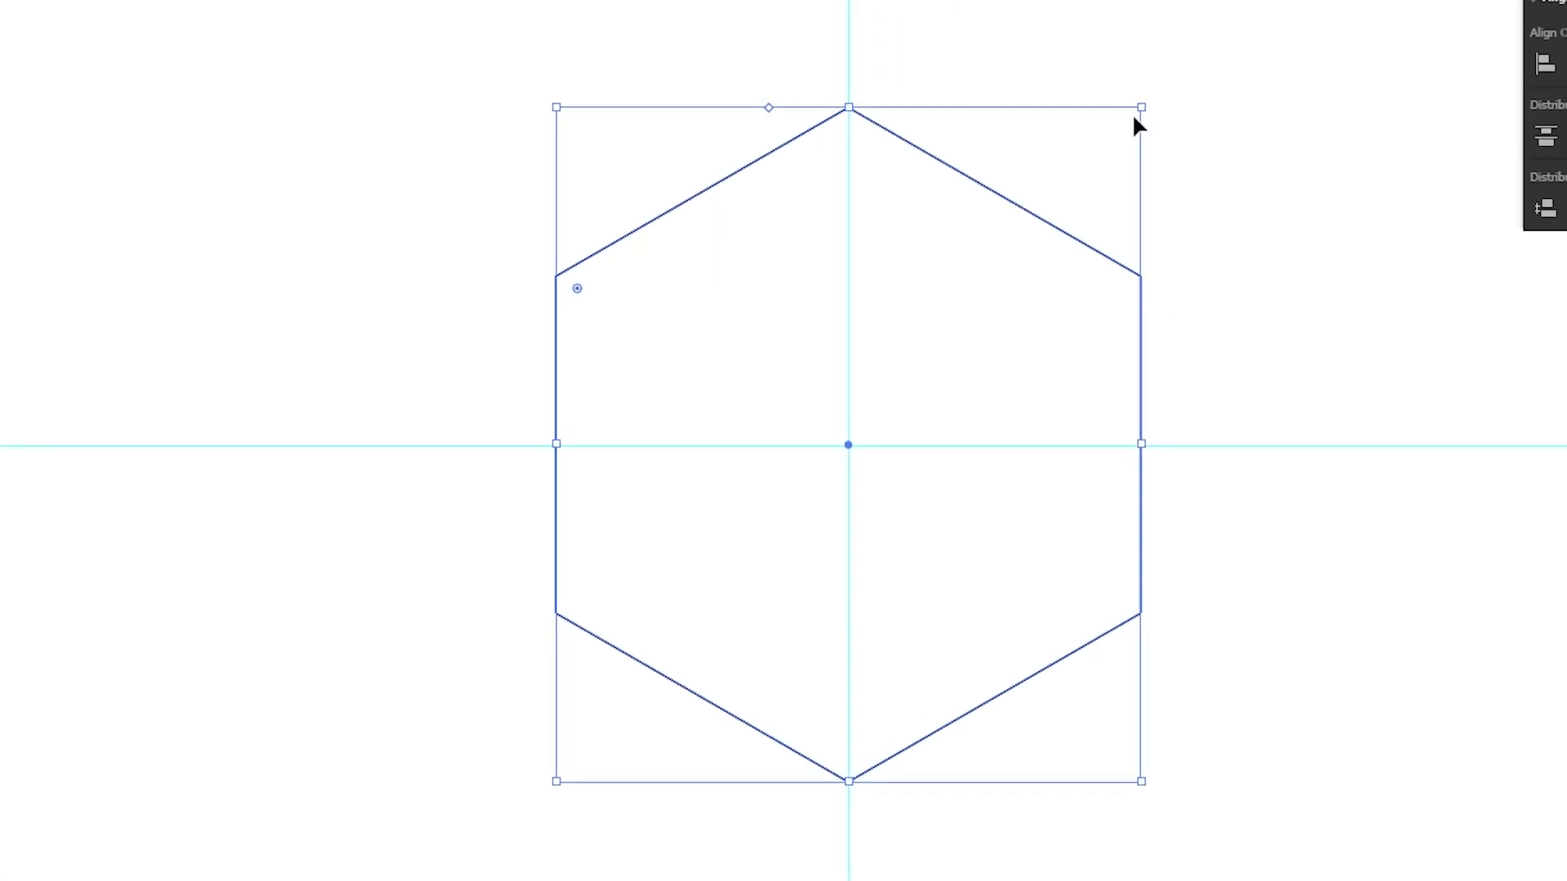
left_click_drag(1141, 106, 1073, 253)
left_click(1108, 95)
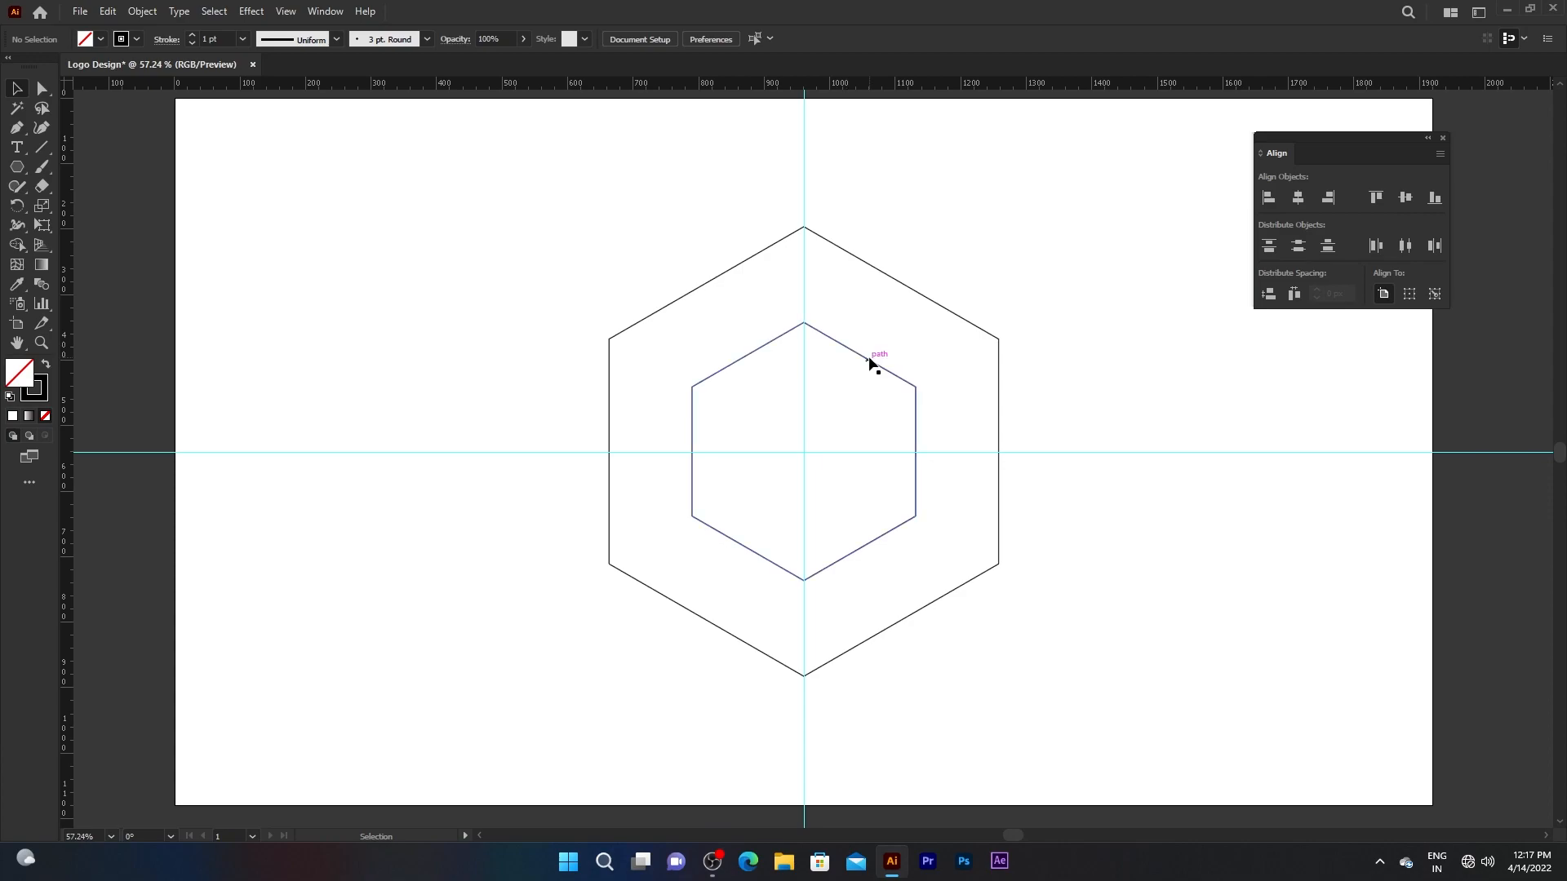
left_click(869, 361)
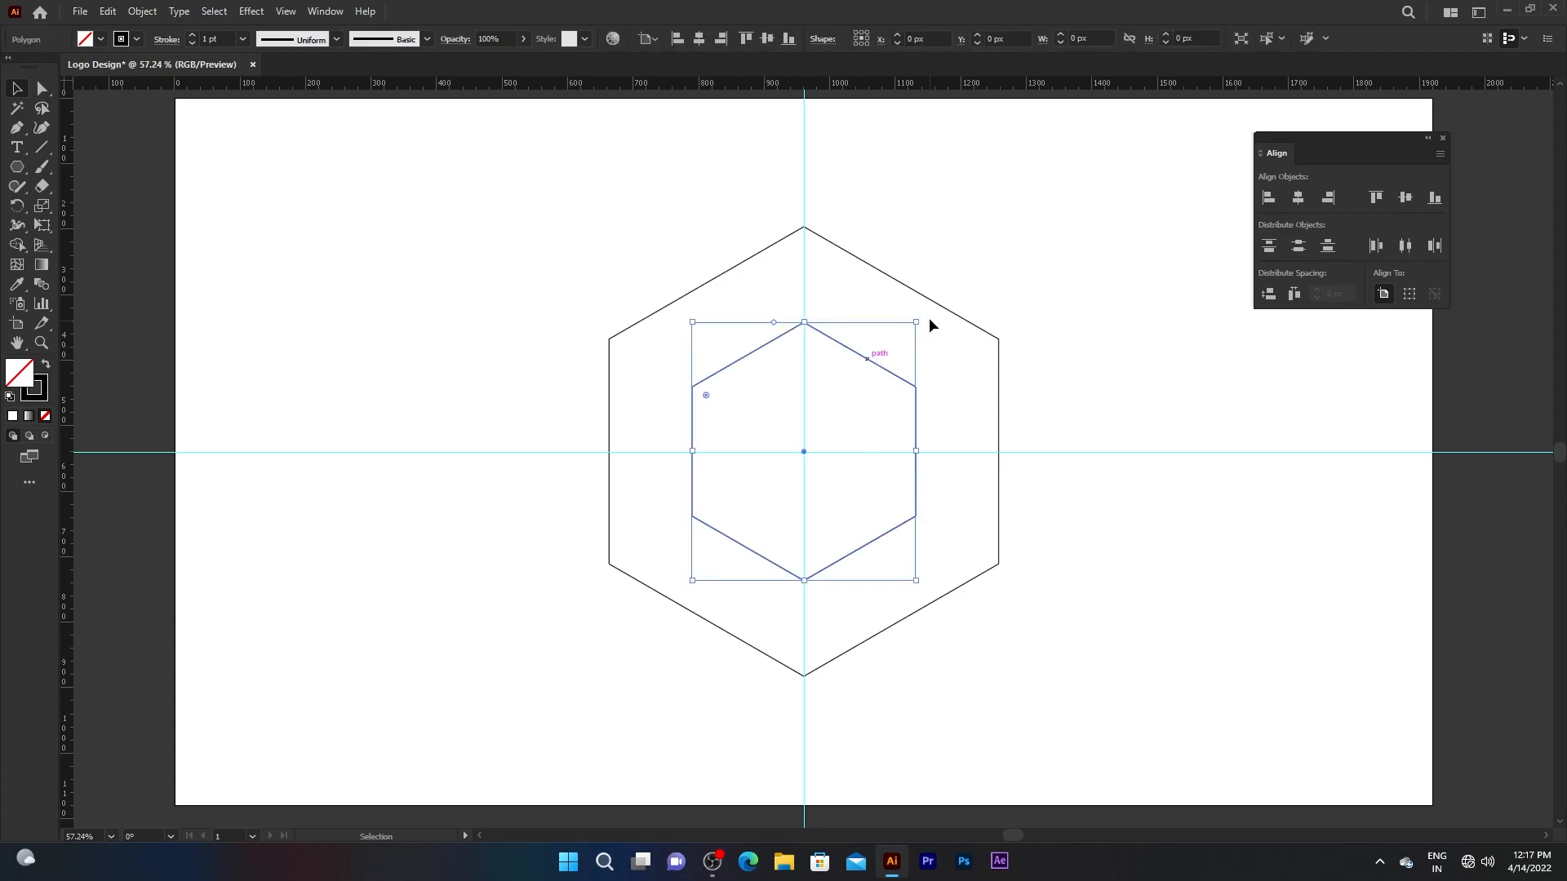
left_click_drag(916, 323, 911, 327)
left_click(957, 233)
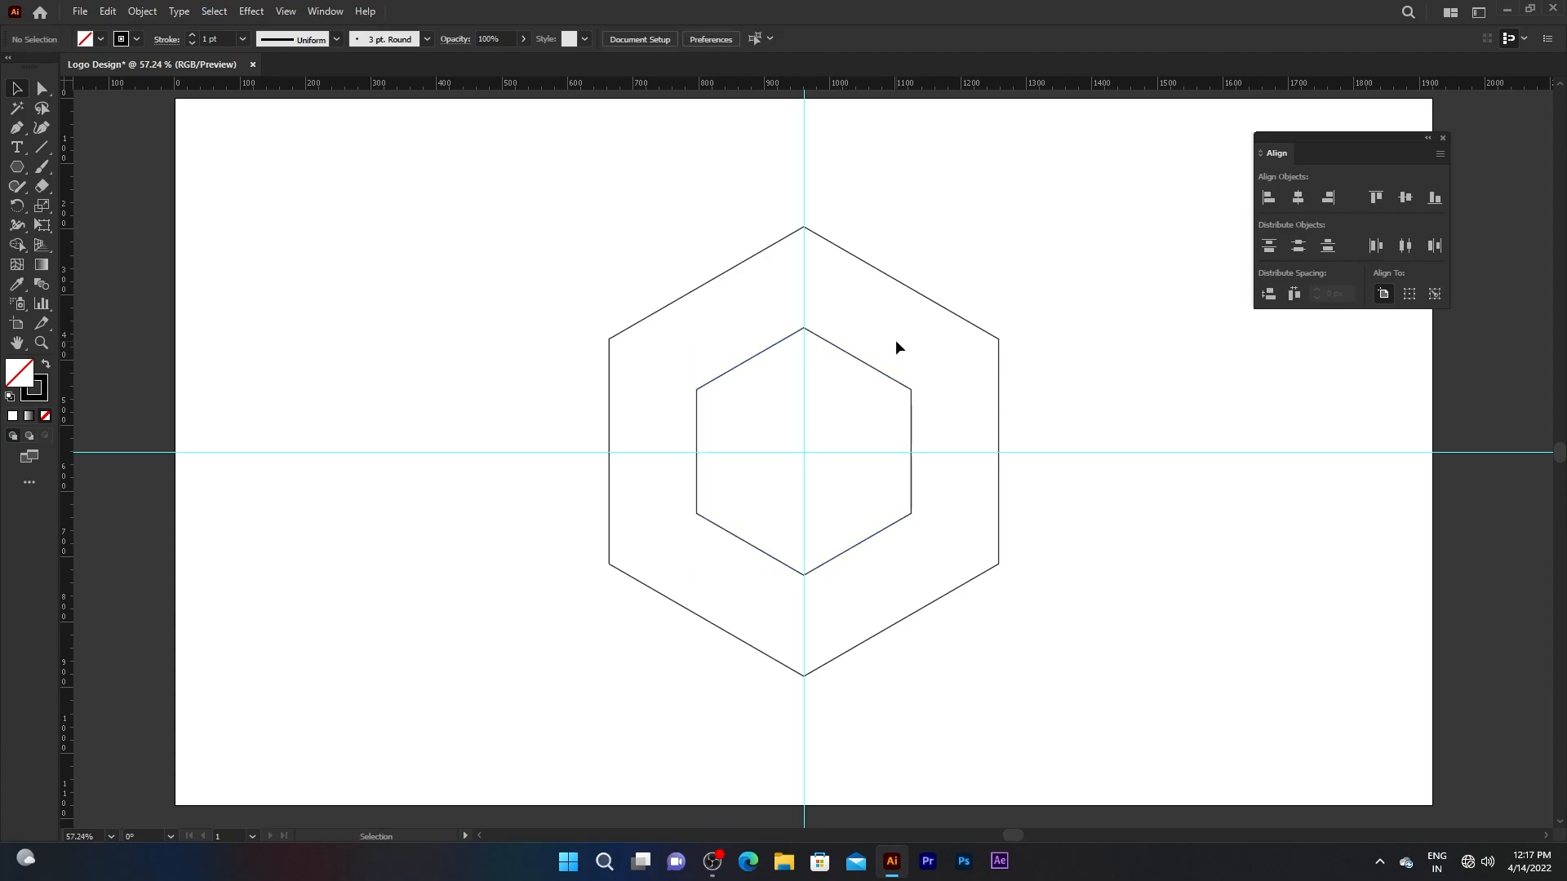
Round the outer hexagon's upper-left, upper-right and bottom corners with a 50 px corner radius
scroll(830, 390, "up", 1)
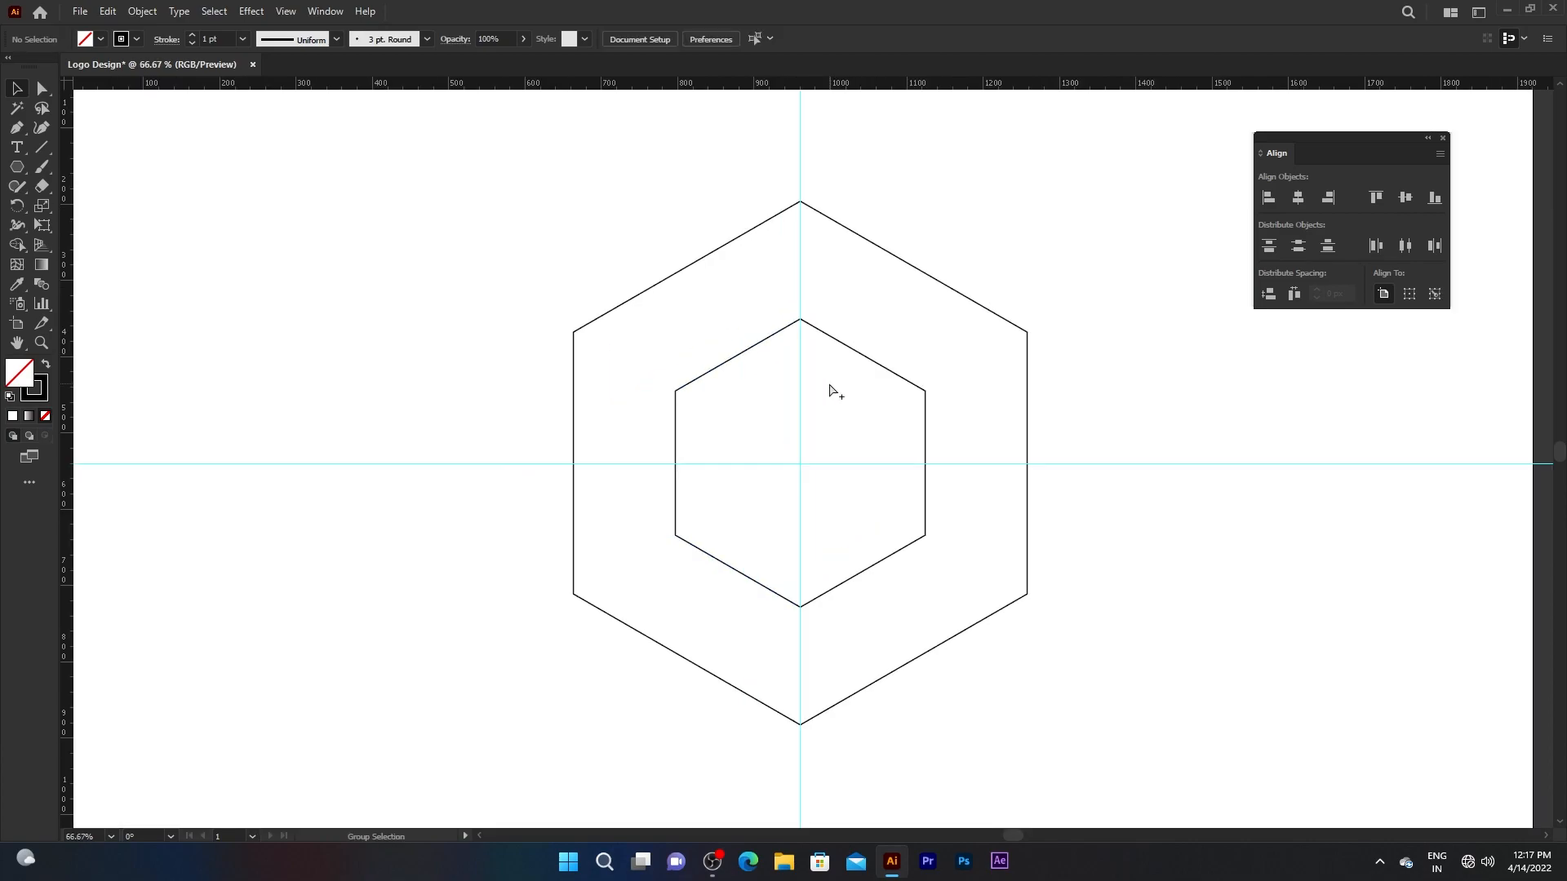
left_click(667, 277)
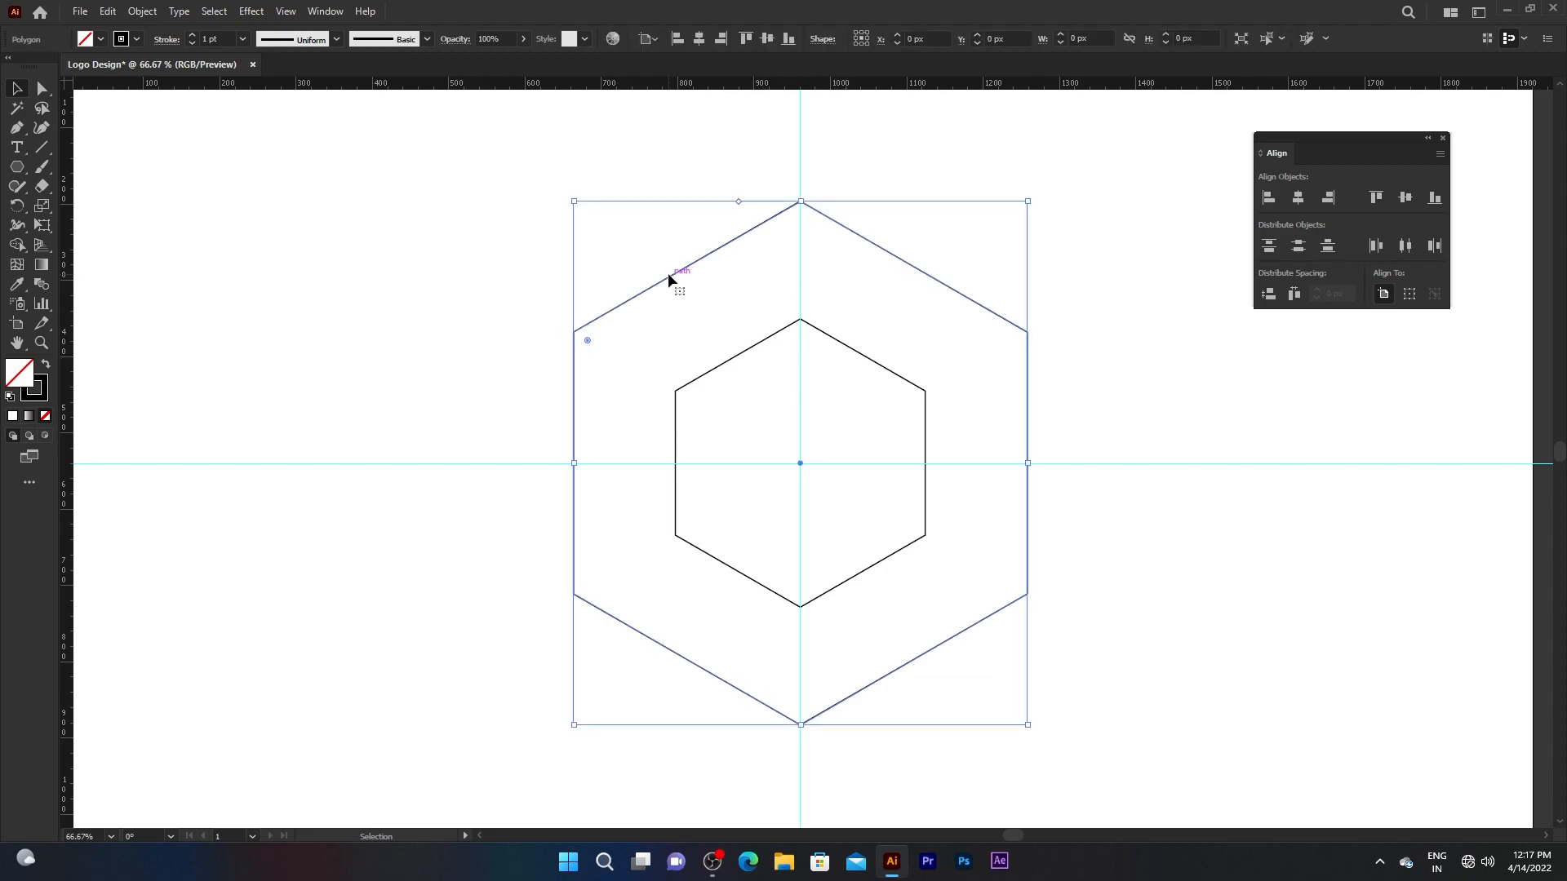
left_click(42, 89)
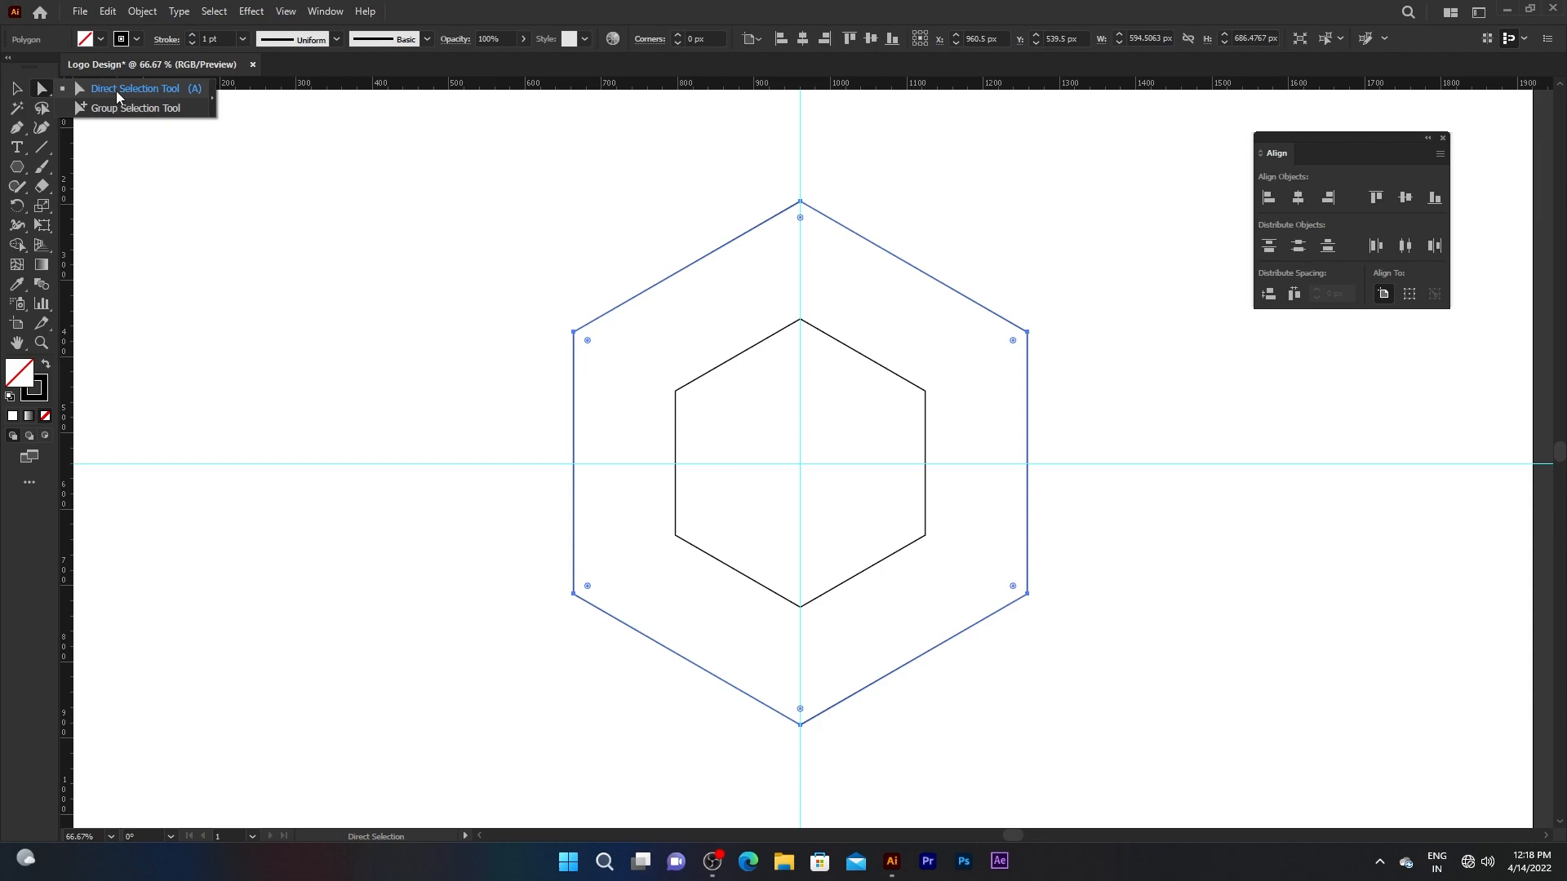
left_click(117, 96)
left_click_drag(516, 304, 629, 395)
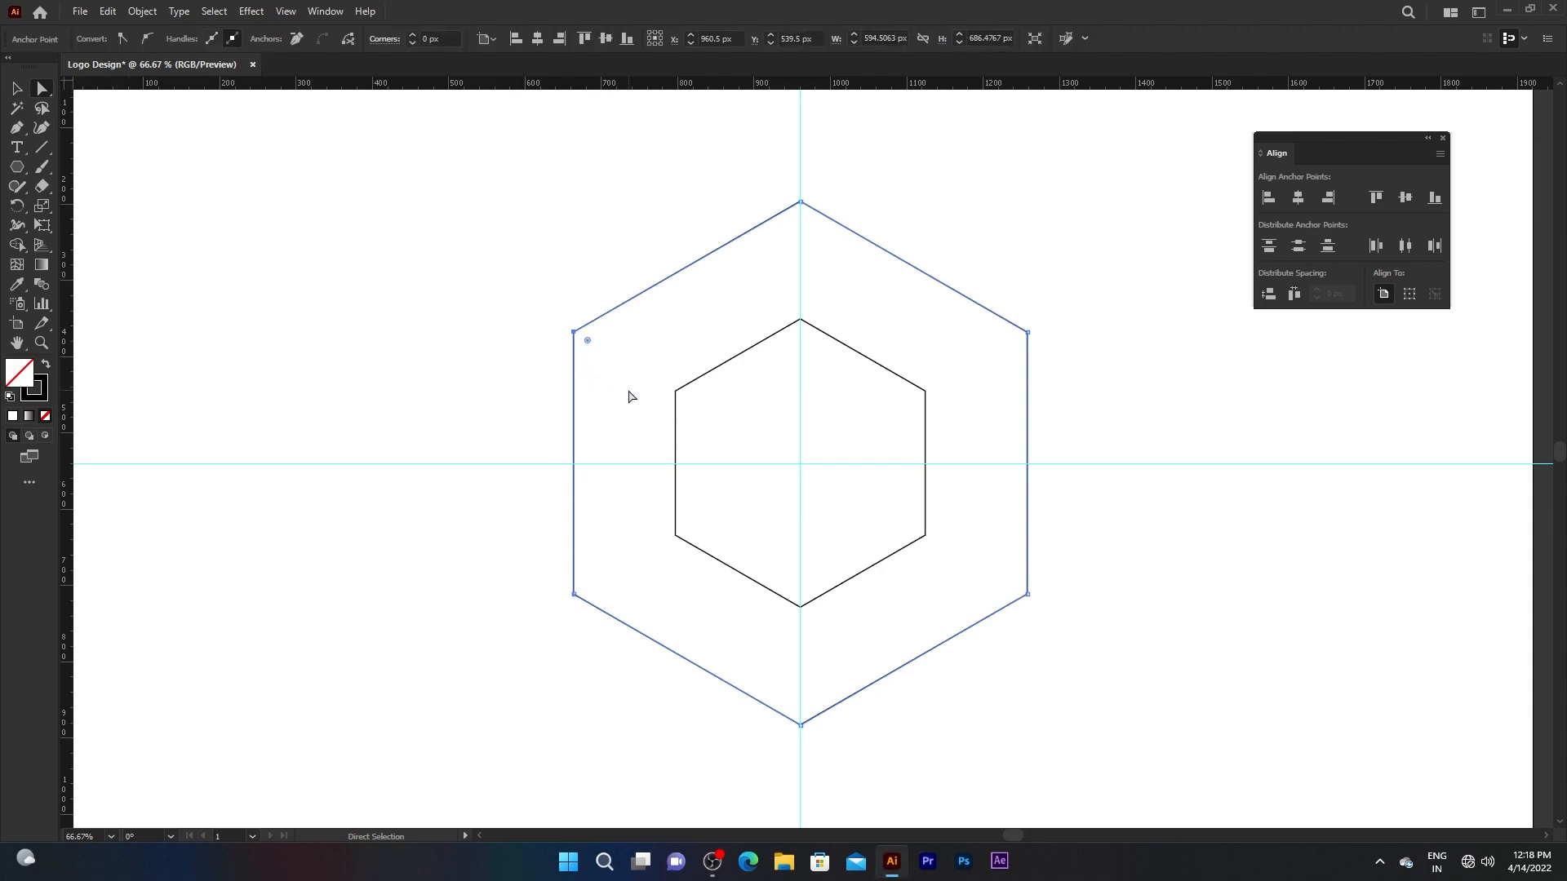
left_click_drag(985, 236, 1074, 395)
left_click_drag(778, 755, 851, 684)
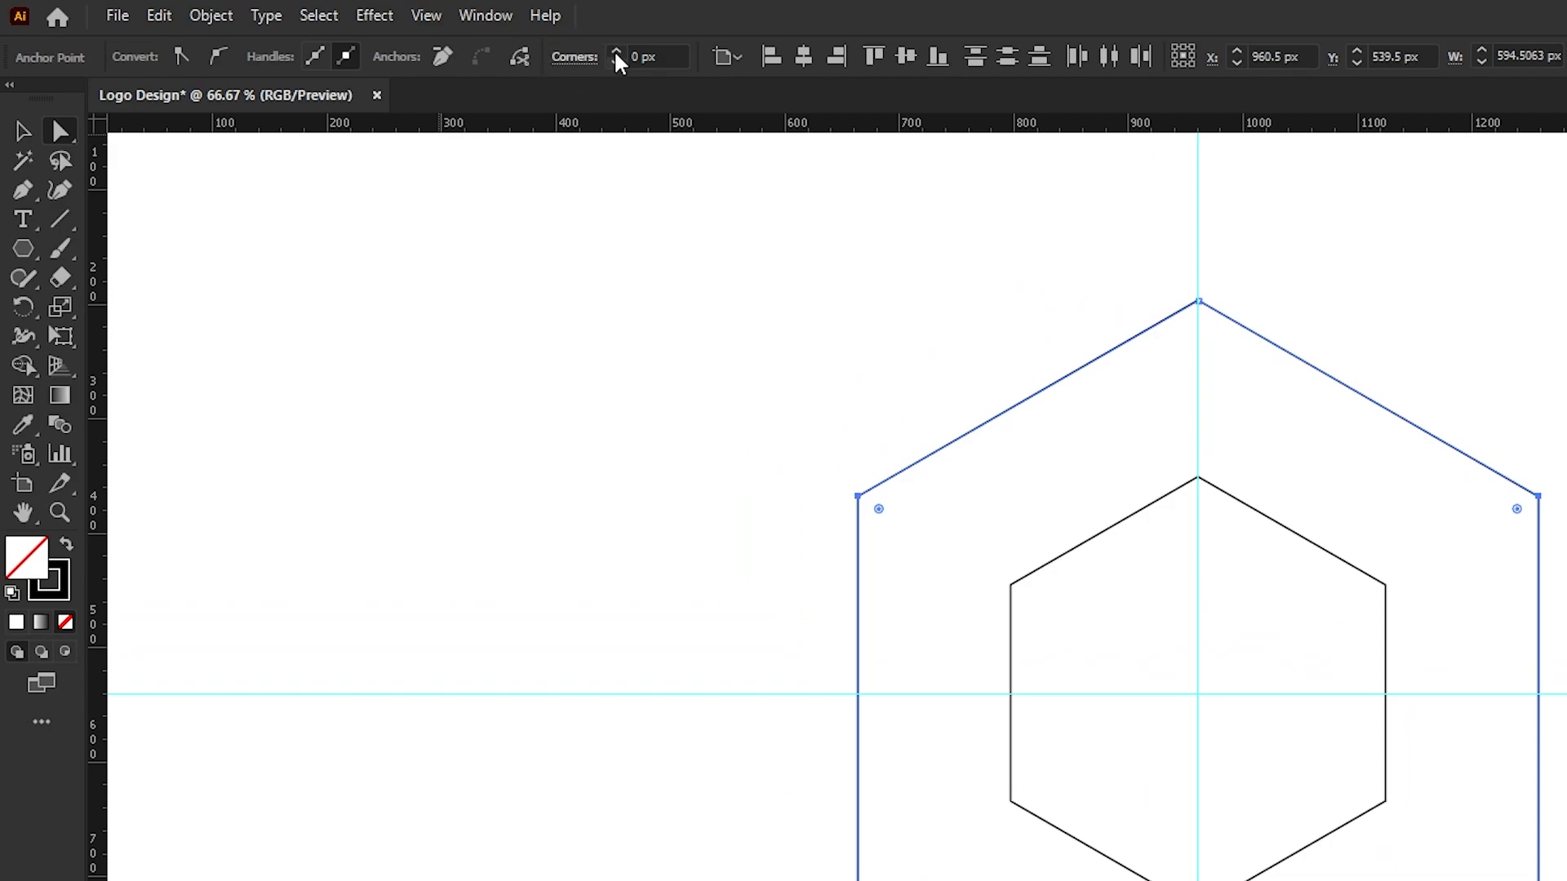
left_click(662, 57)
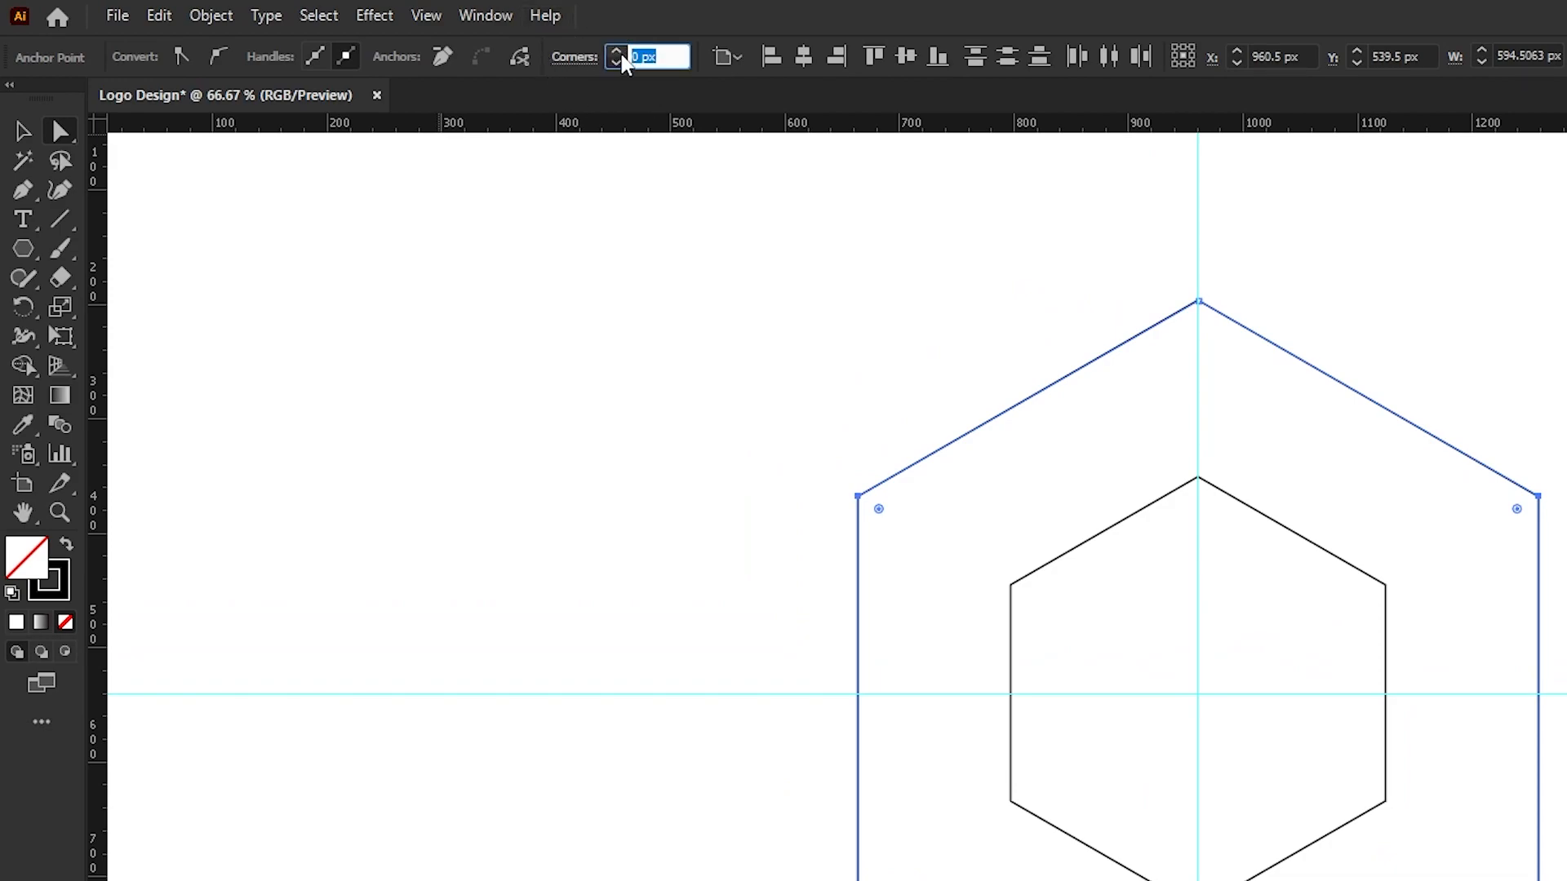
type("12")
key("Return")
type("50")
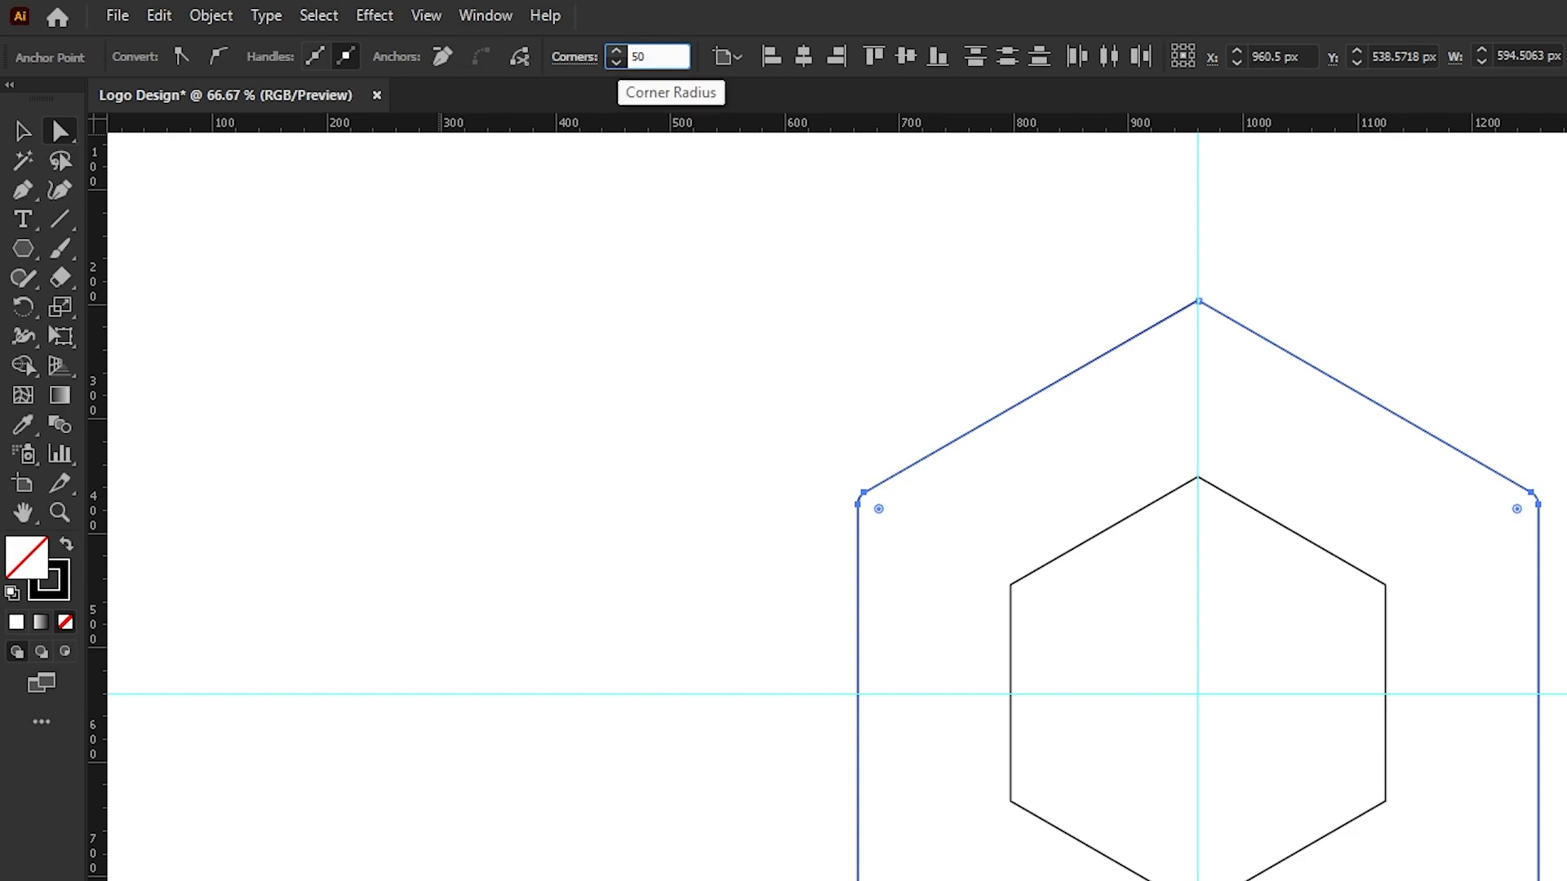
key("Return")
left_click(681, 362)
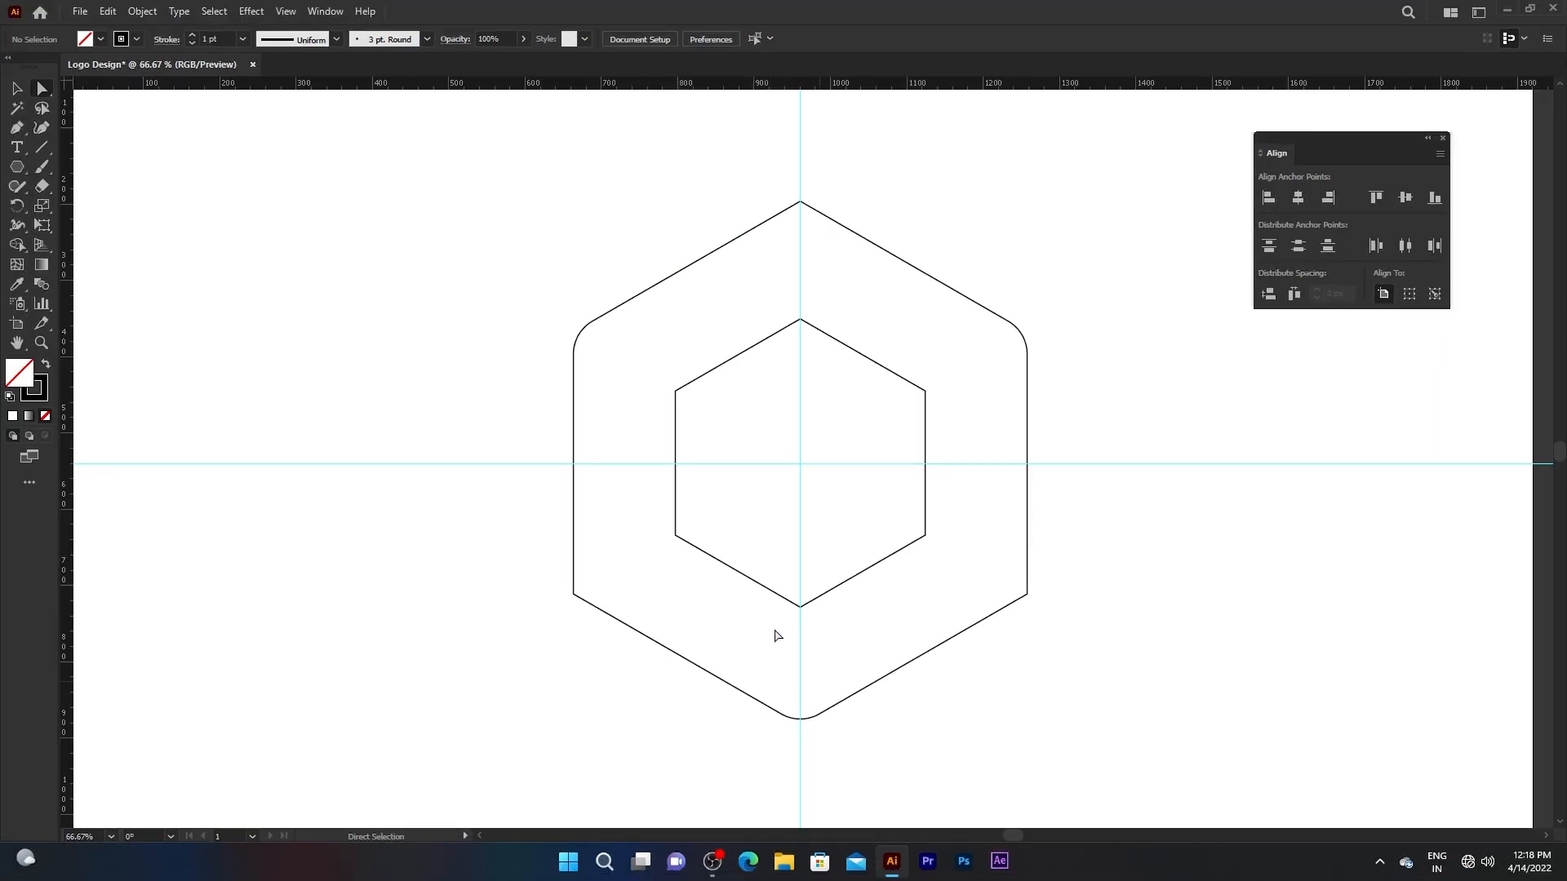
Paste a copy of the rounded hexagon in front and move it straight down until its top vertex meets the inner hexagon's top vertex
left_click(17, 89)
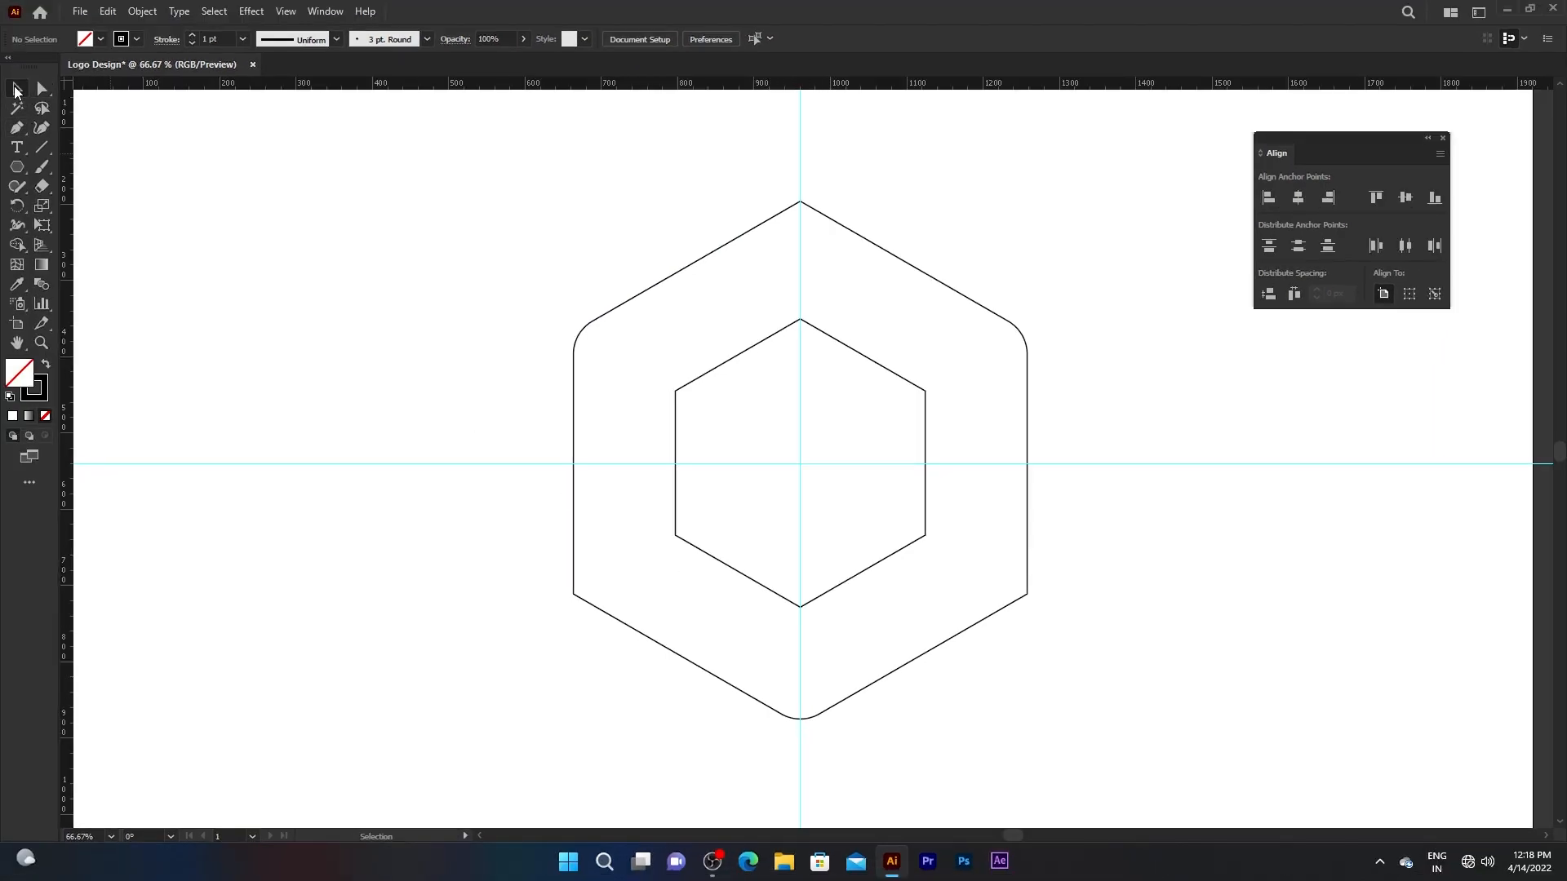
left_click(639, 293)
left_click(107, 11)
left_click(123, 90)
left_click(107, 11)
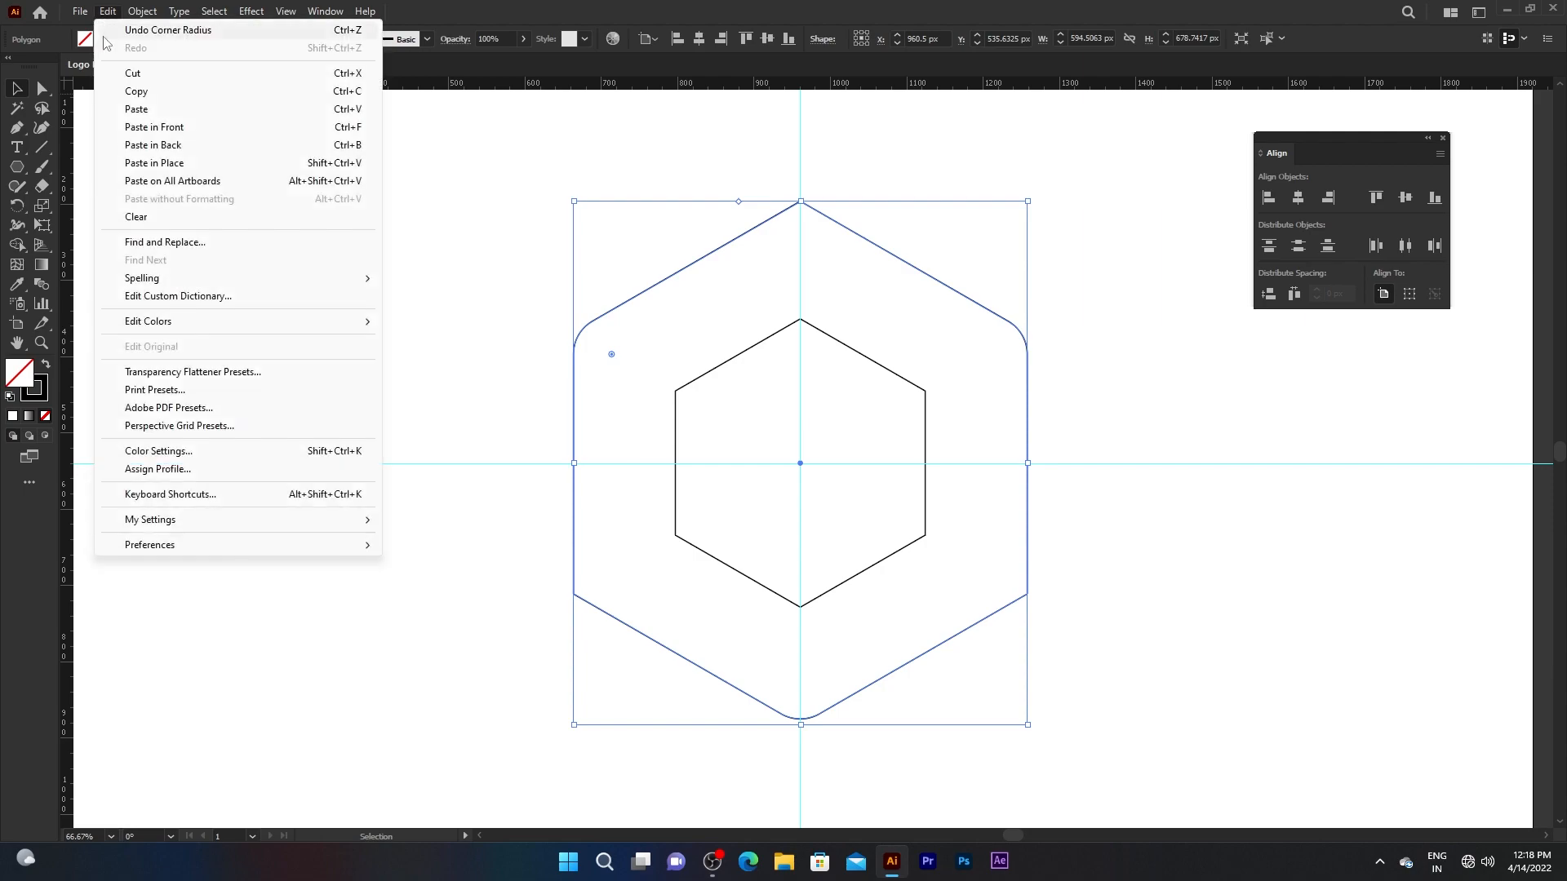
left_click(112, 127)
left_click_drag(725, 246, 726, 361)
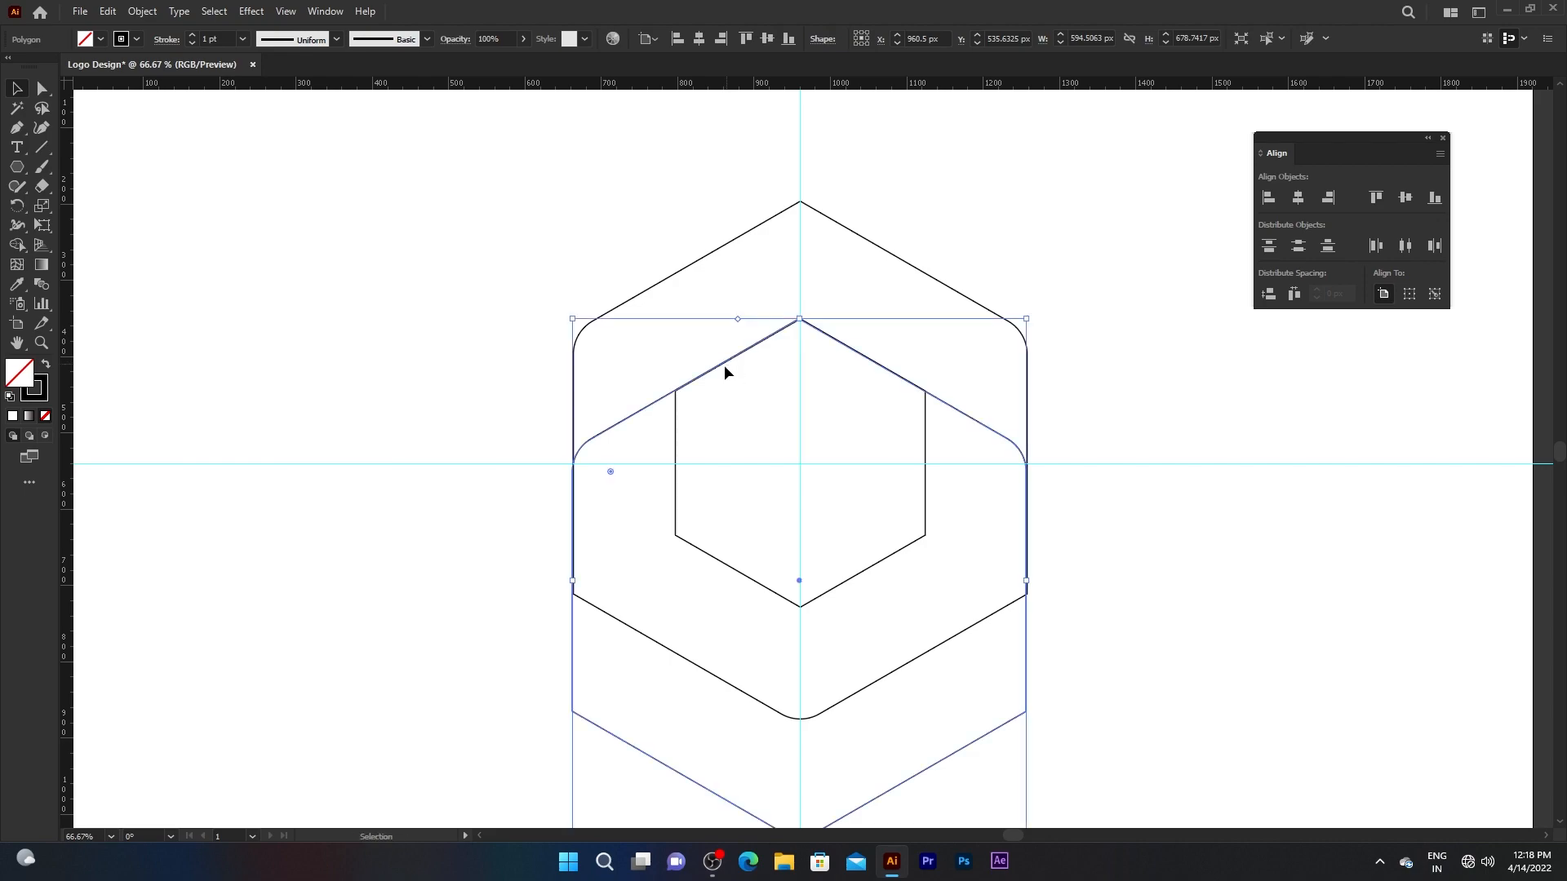
left_click(560, 287)
Make a copy of the lowered hexagon rotated 120° around the guides' intersection, and repeat the transformation once for another copy
left_click(612, 428)
left_click_drag(725, 463, 725, 432)
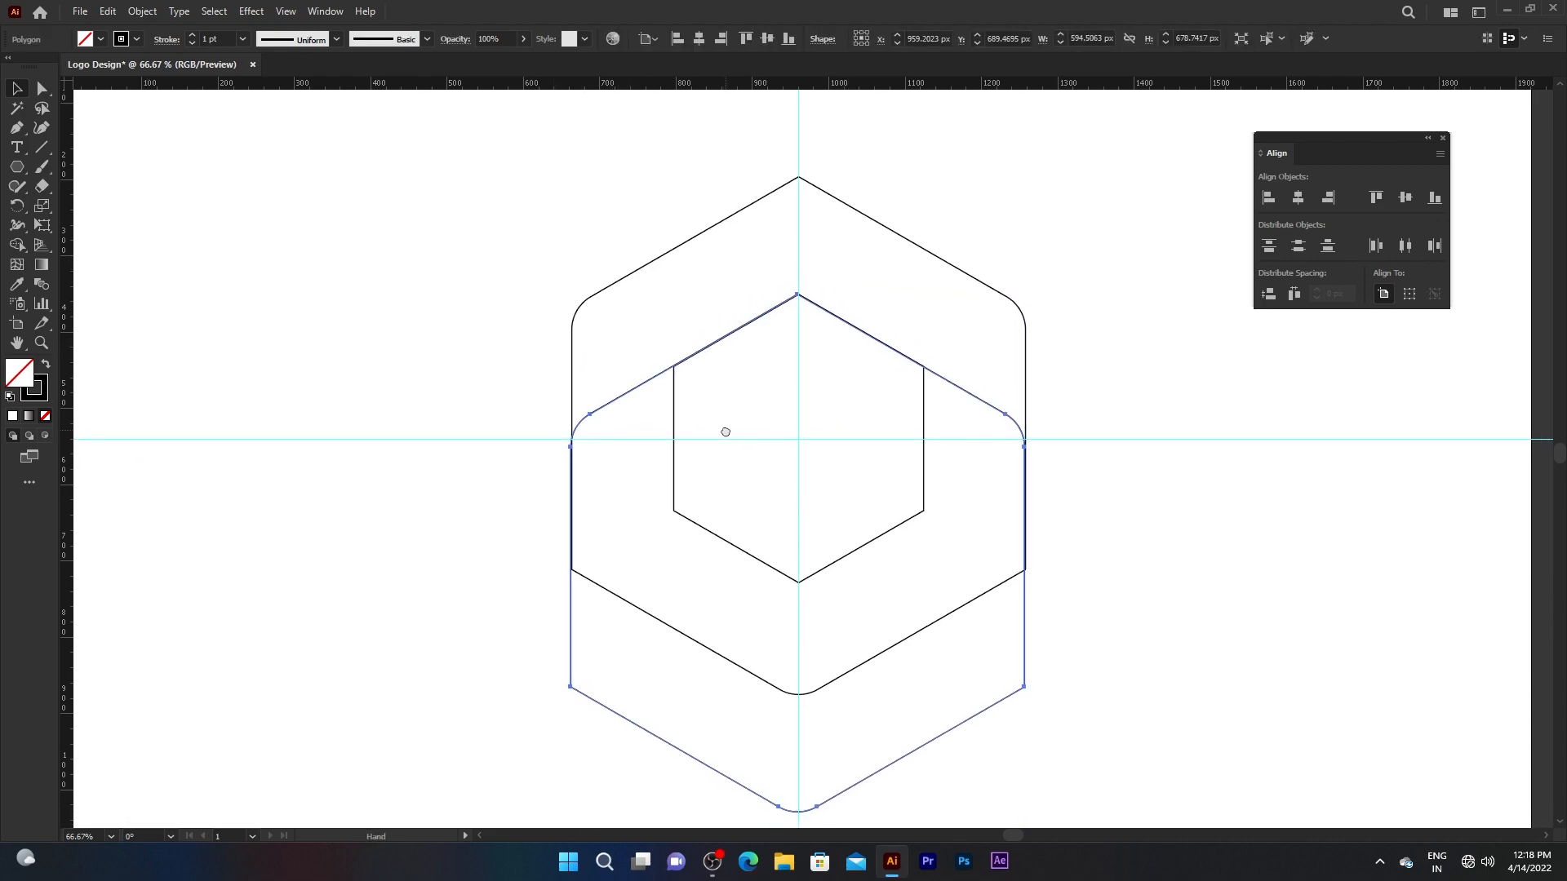
left_click(17, 206)
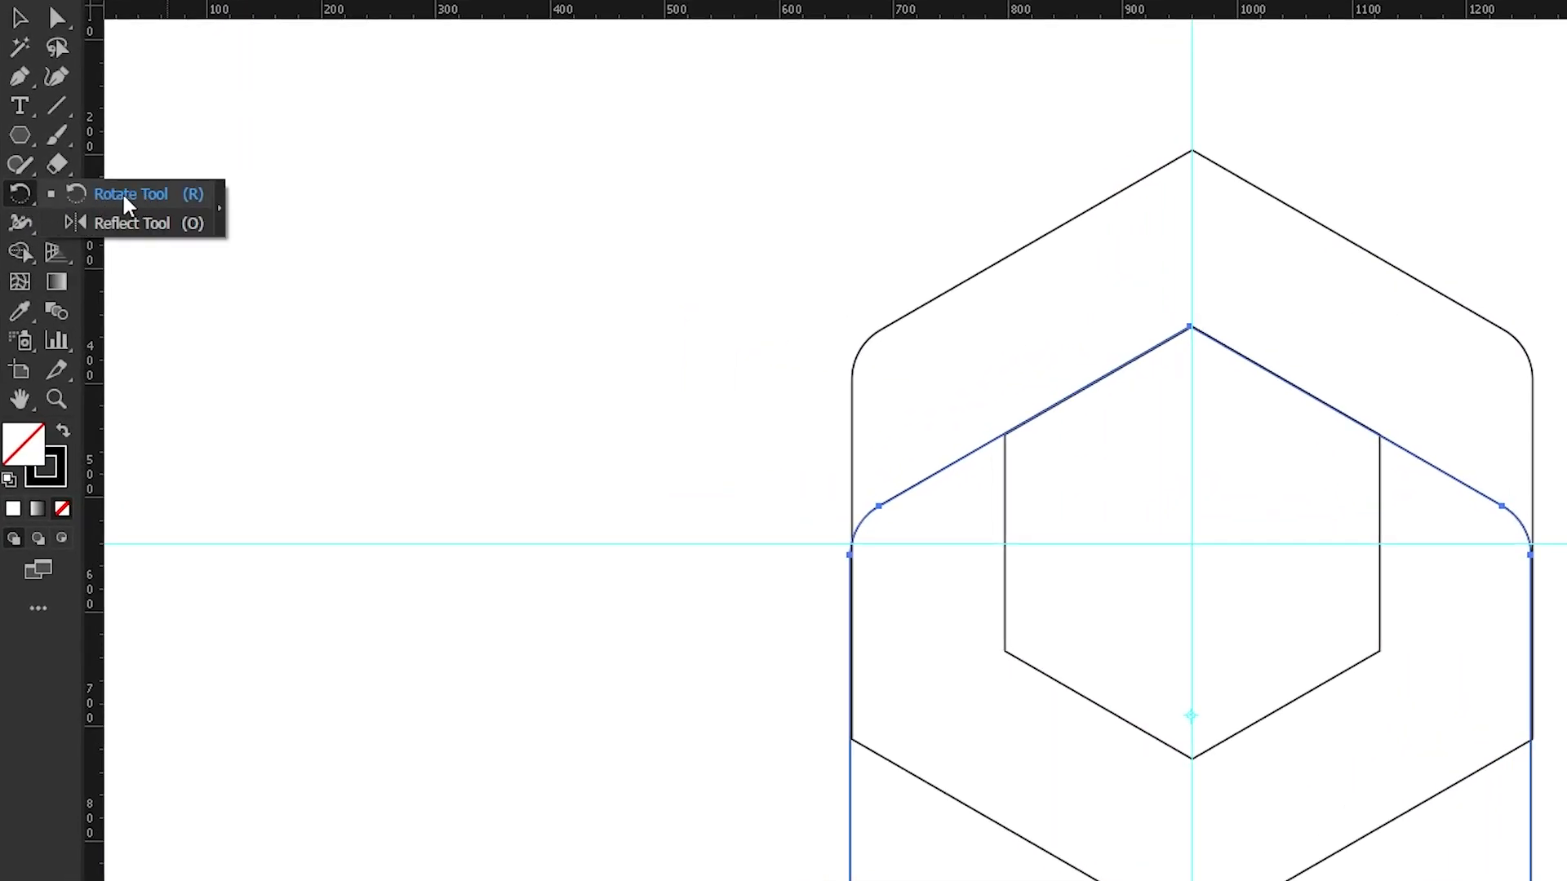
left_click(138, 192)
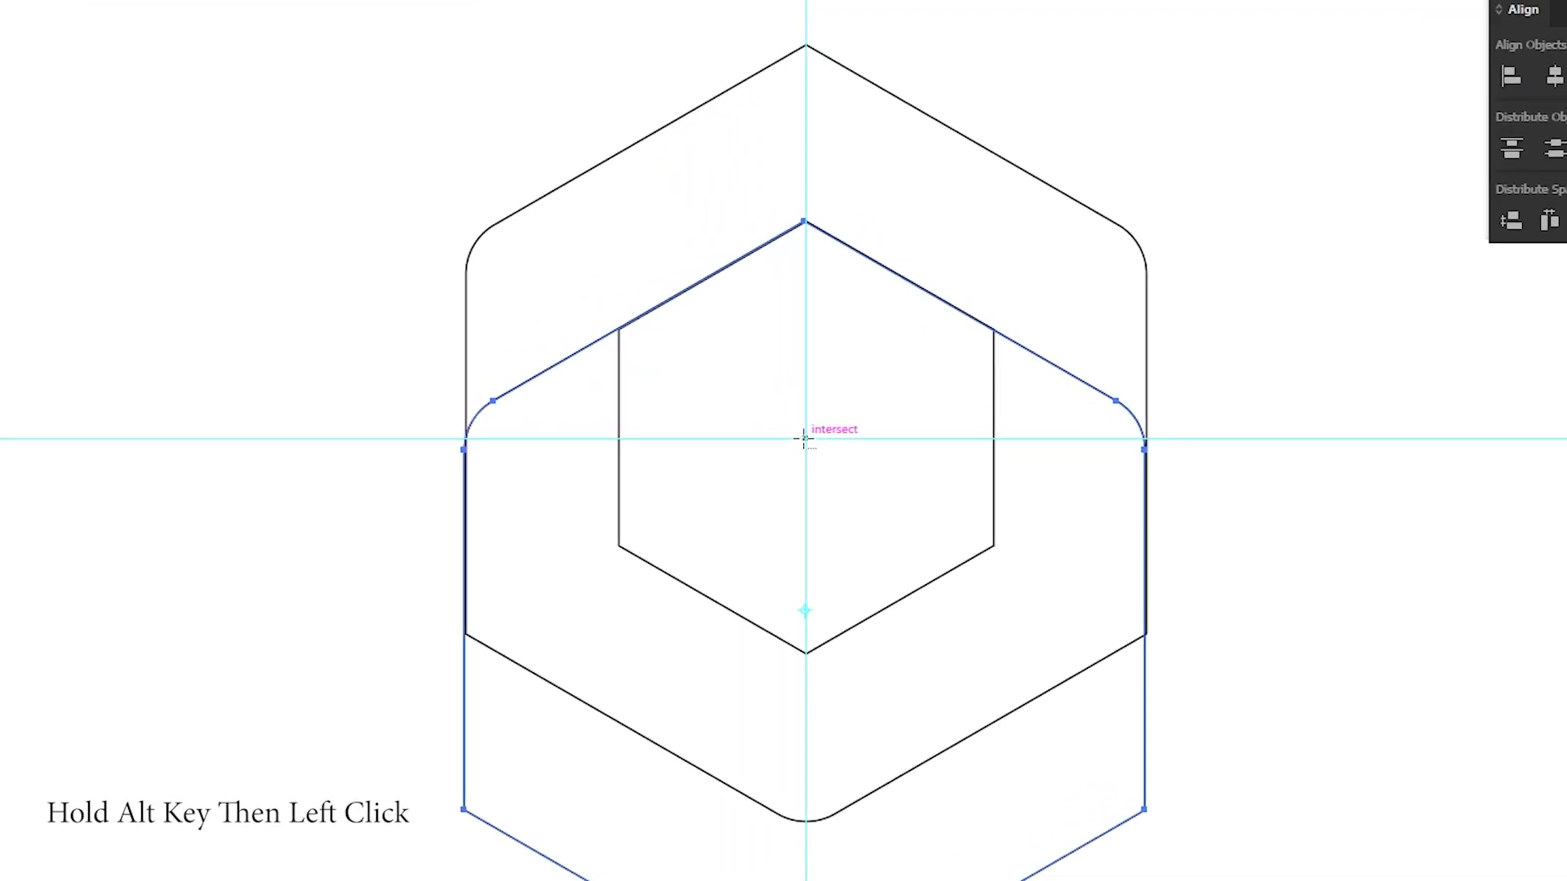
left_click(805, 438, "alt")
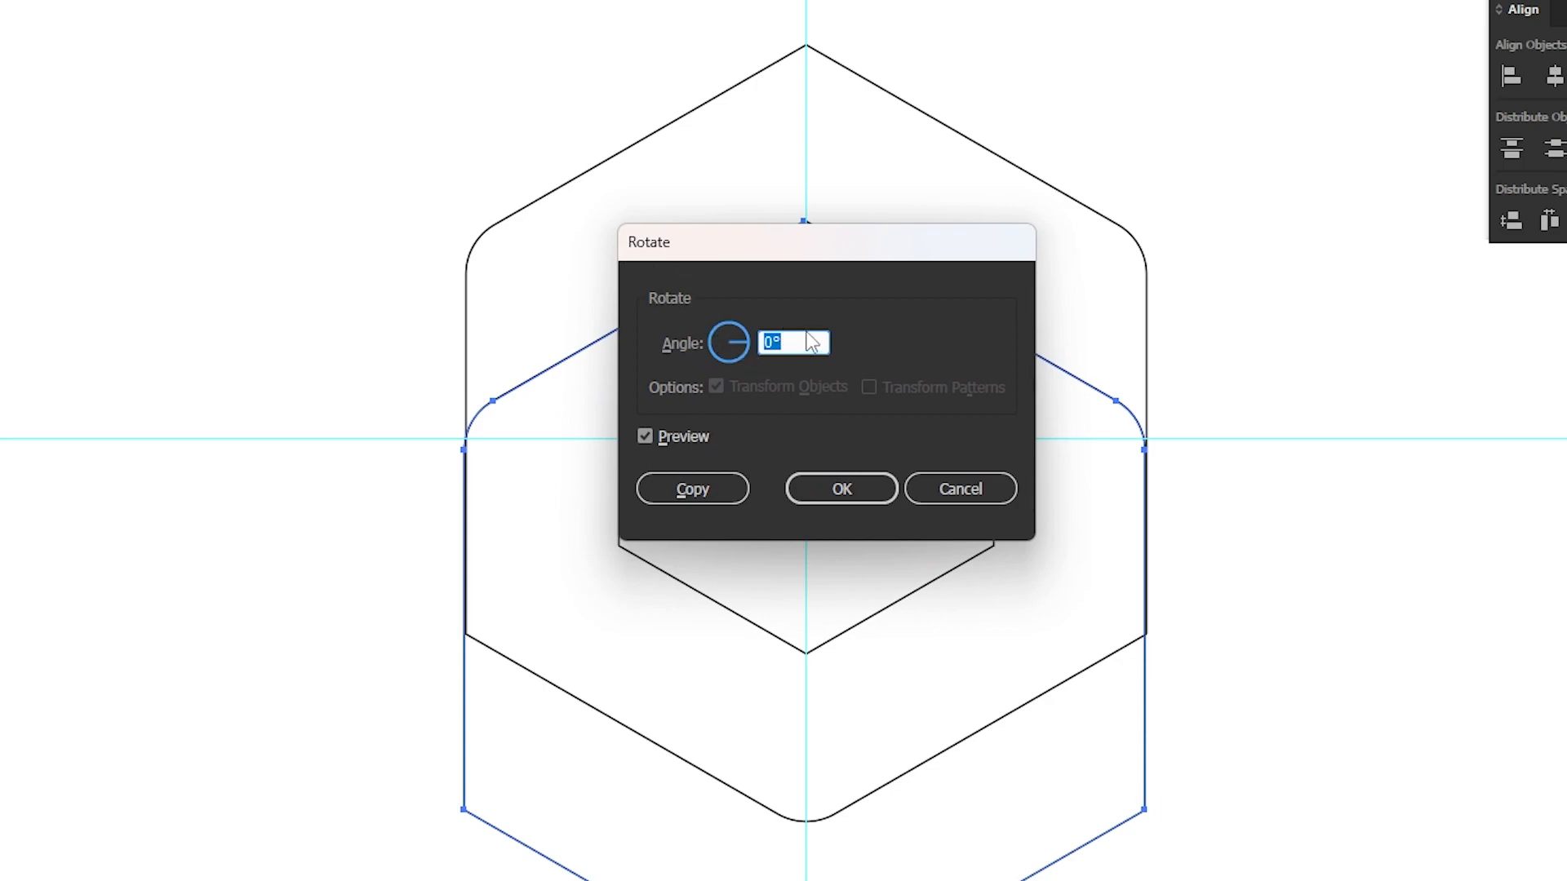
type("120")
left_click(692, 491)
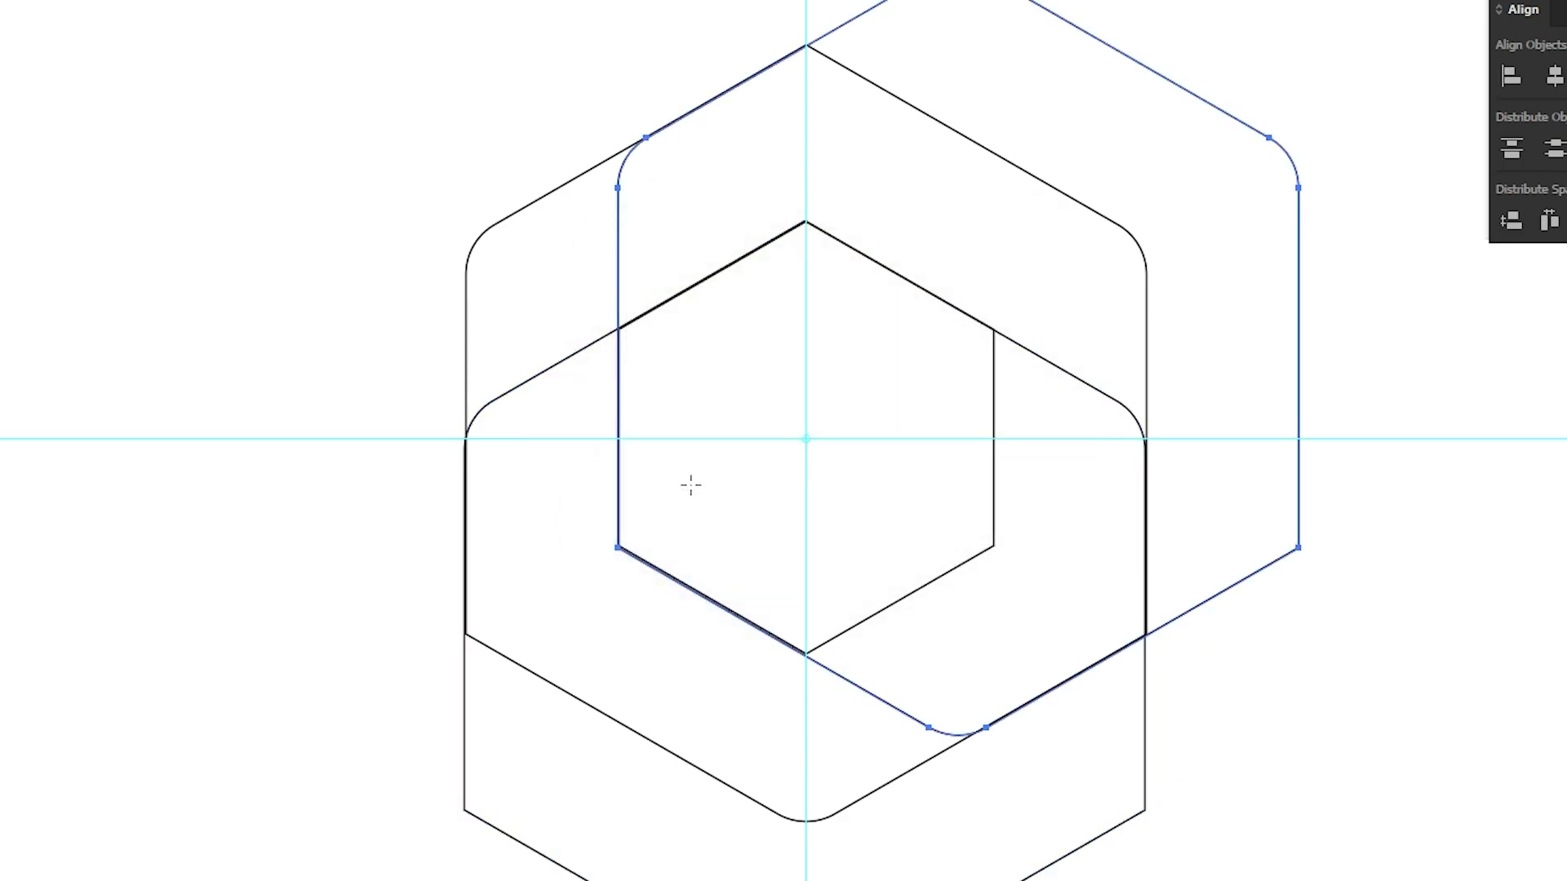
key("ctrl+d")
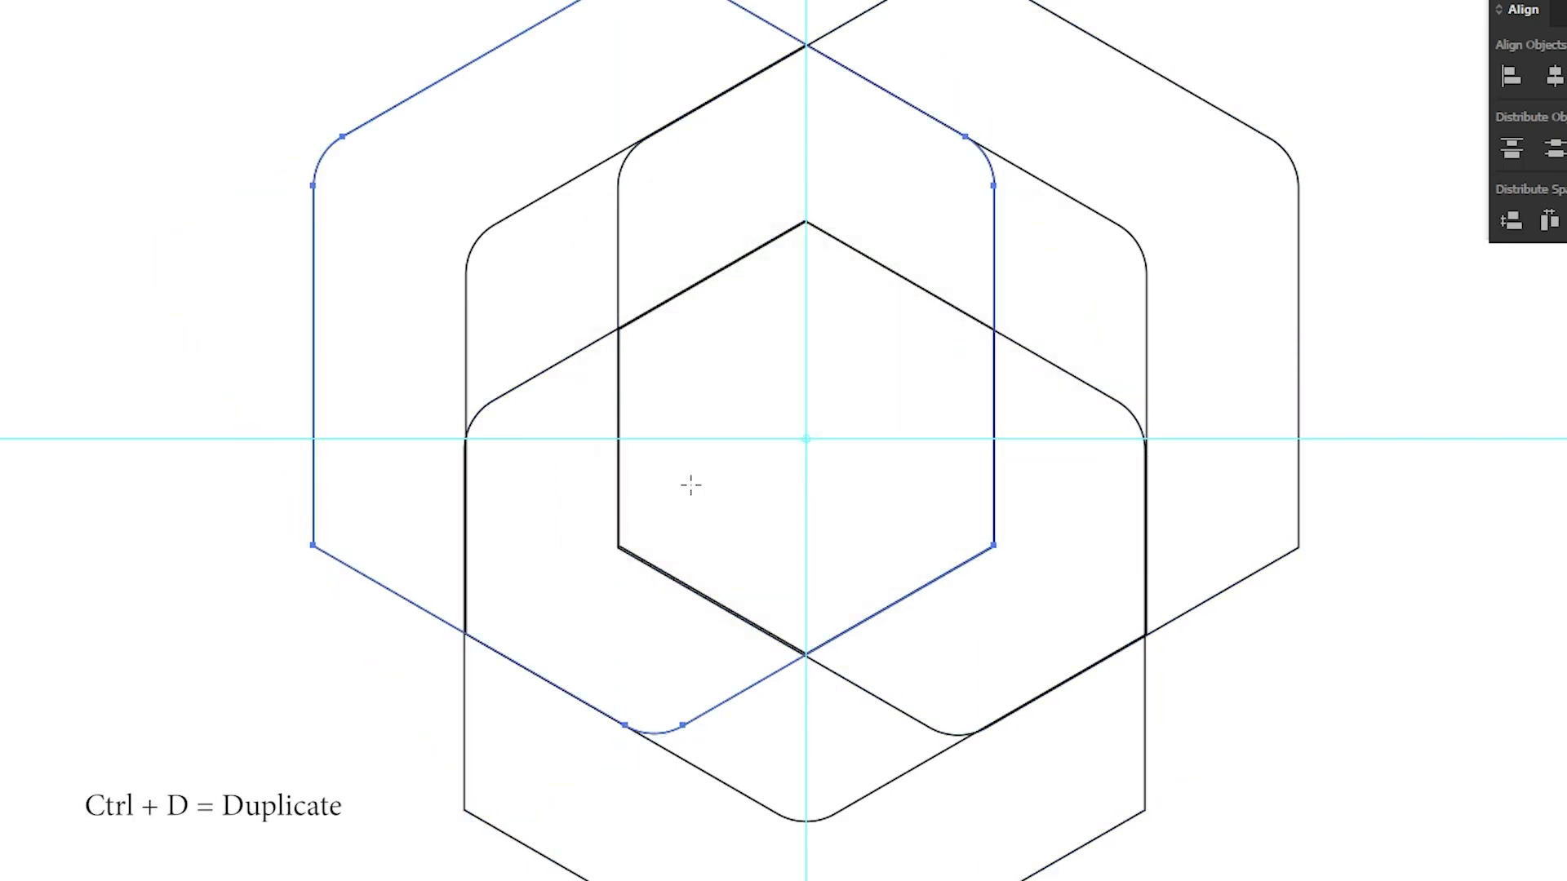
left_click(17, 88)
left_click(54, 108)
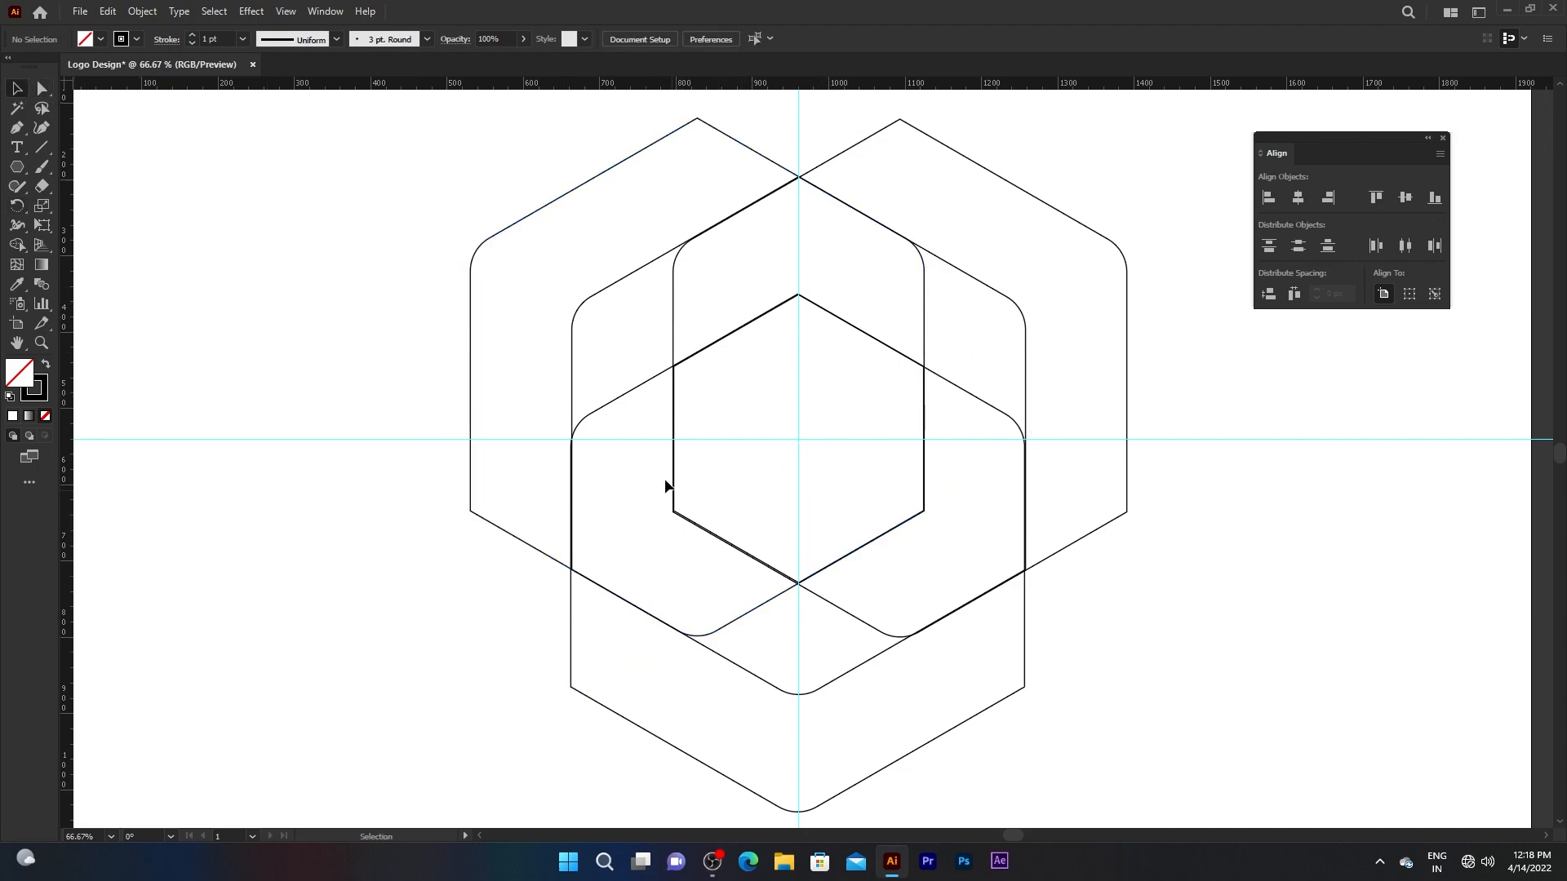
Merge the regions along the lower-left side between the inner and outer hexagons into one black-filled band with Shape Builder
left_click_drag(457, 186, 1044, 689)
left_click(18, 244)
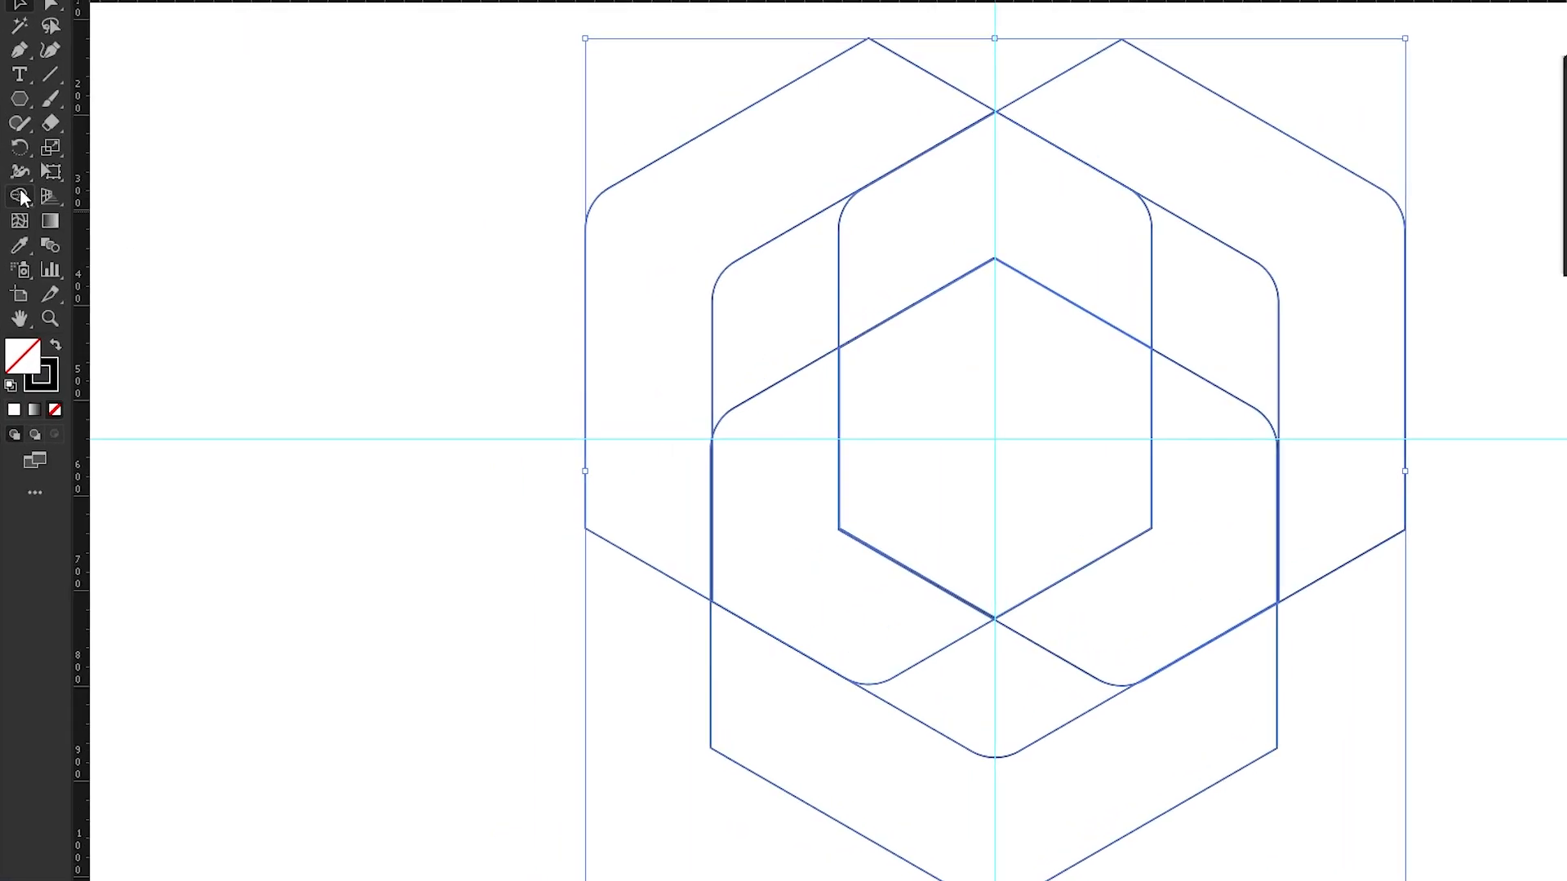
left_click(148, 145)
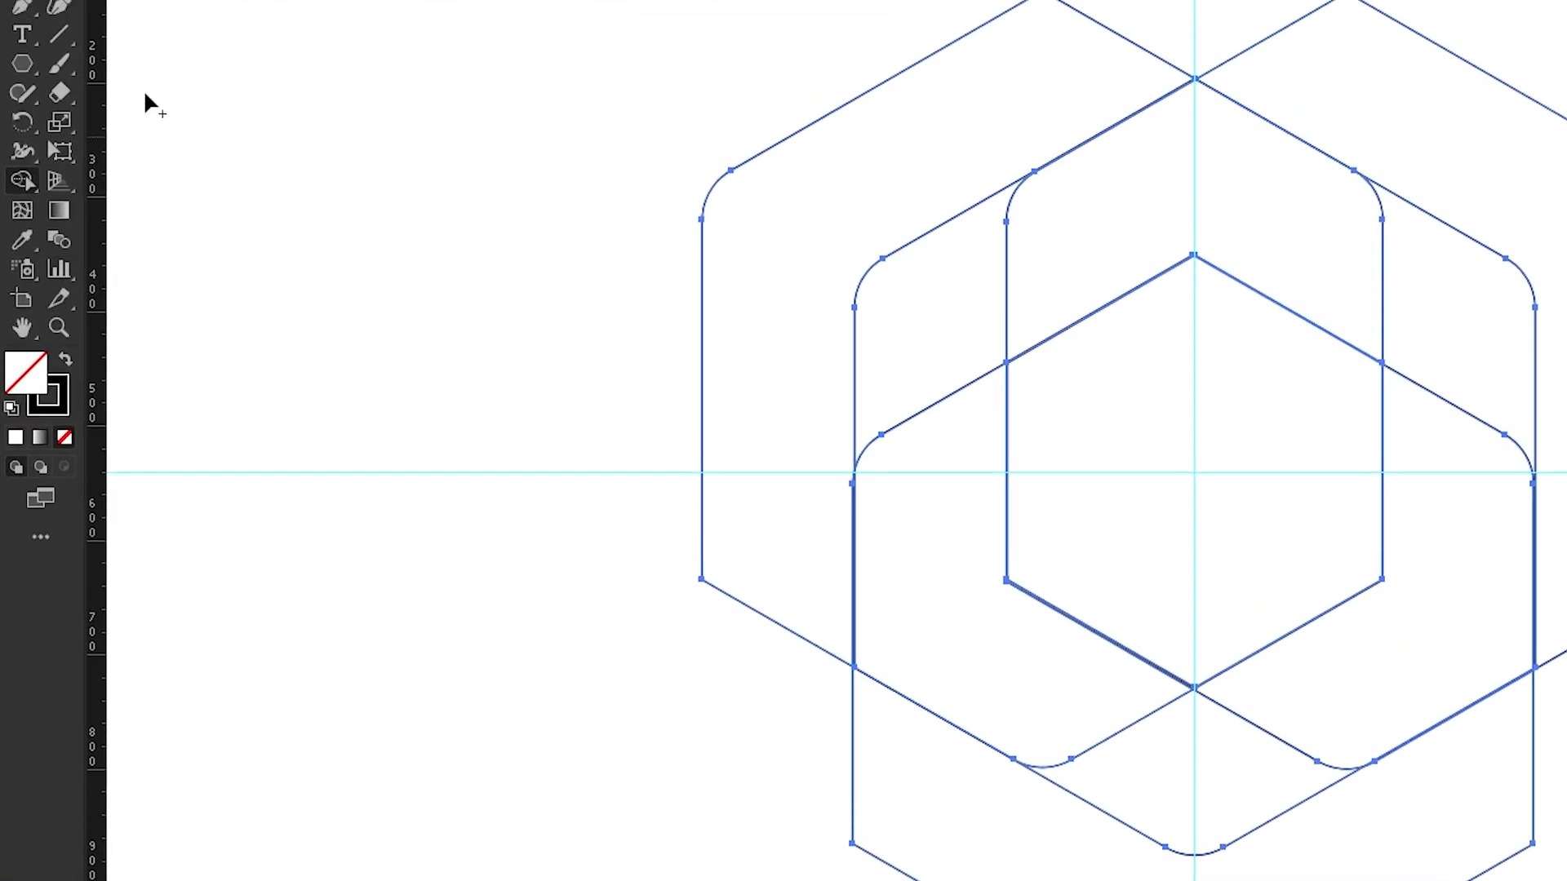
left_click(148, 57)
left_click(62, 102)
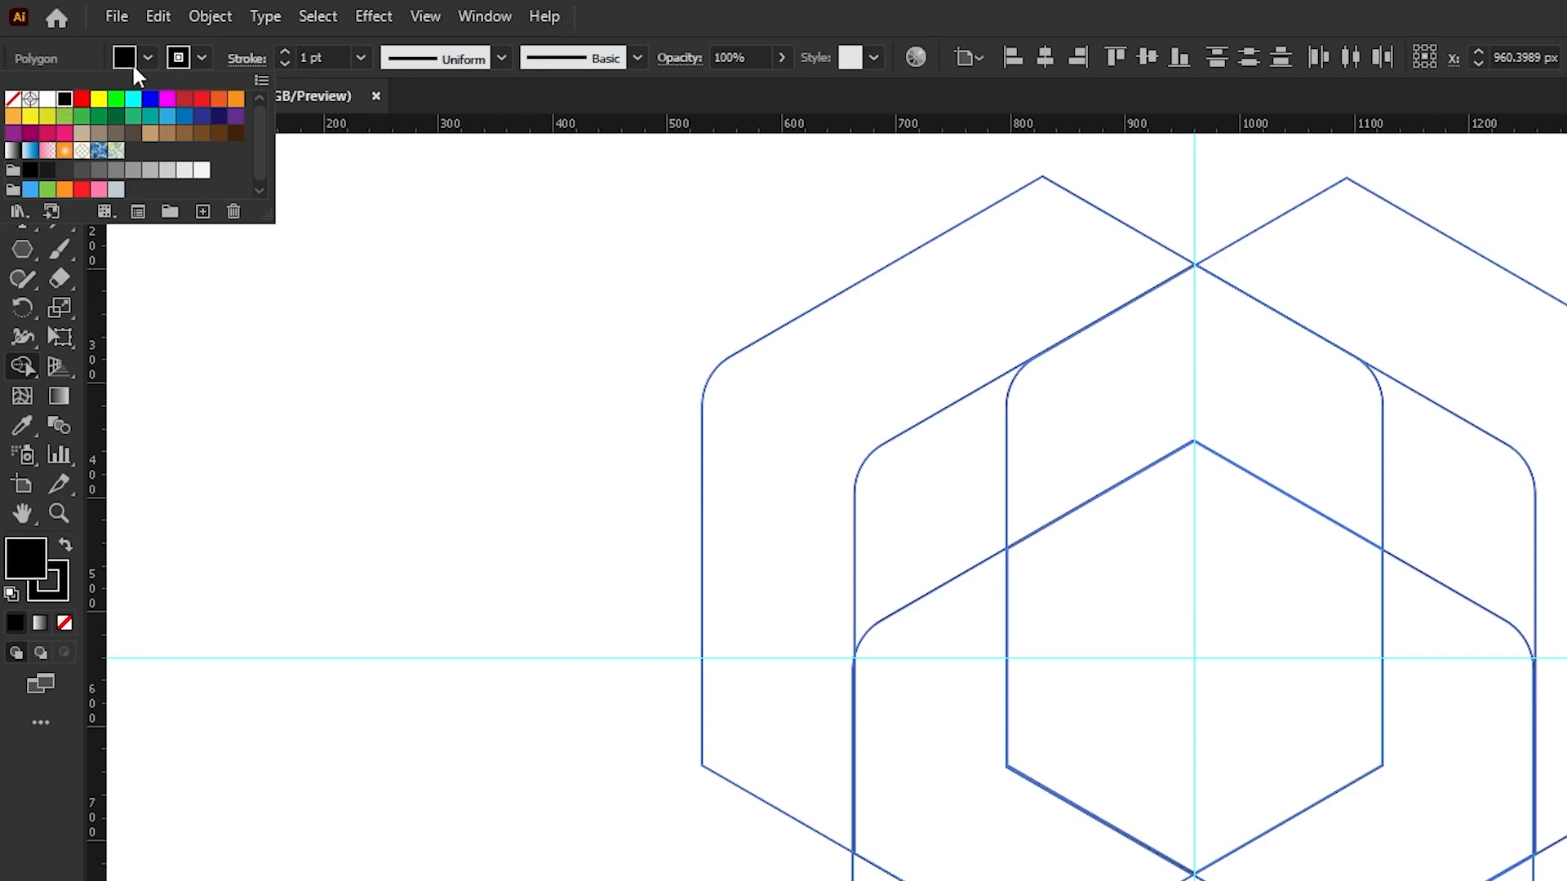
left_click(144, 52)
mouse_move(539, 504)
left_mouse_down()
mouse_move(610, 629)
mouse_move(756, 761)
left_mouse_up()
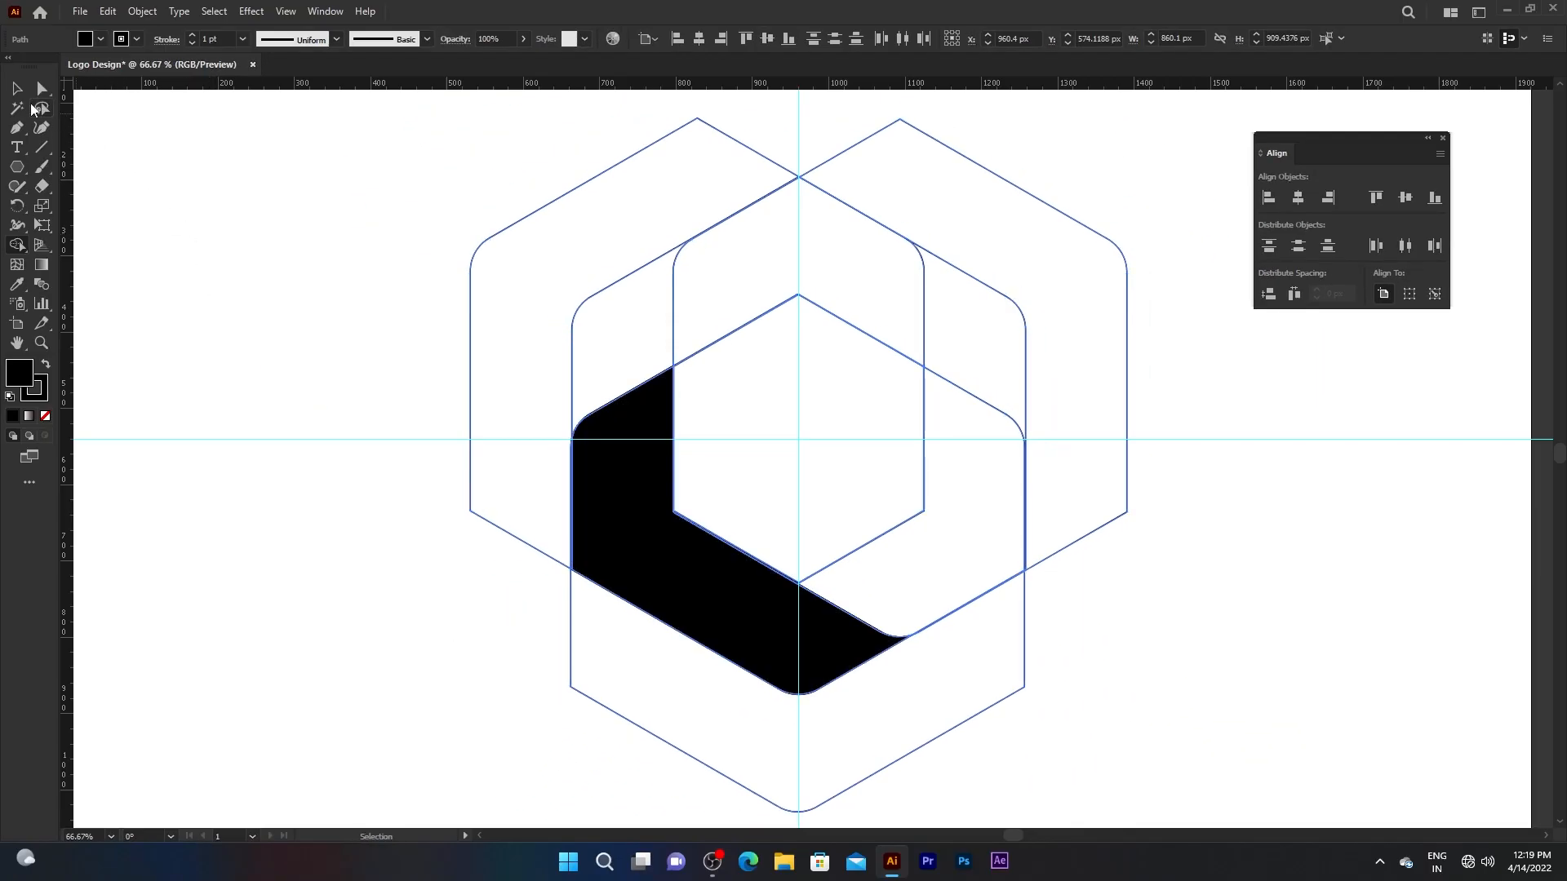
Isolate the black band by cutting it, deleting all remaining hexagon outlines and pasting it back in front
left_click(16, 88)
left_click(341, 346)
left_click(601, 515)
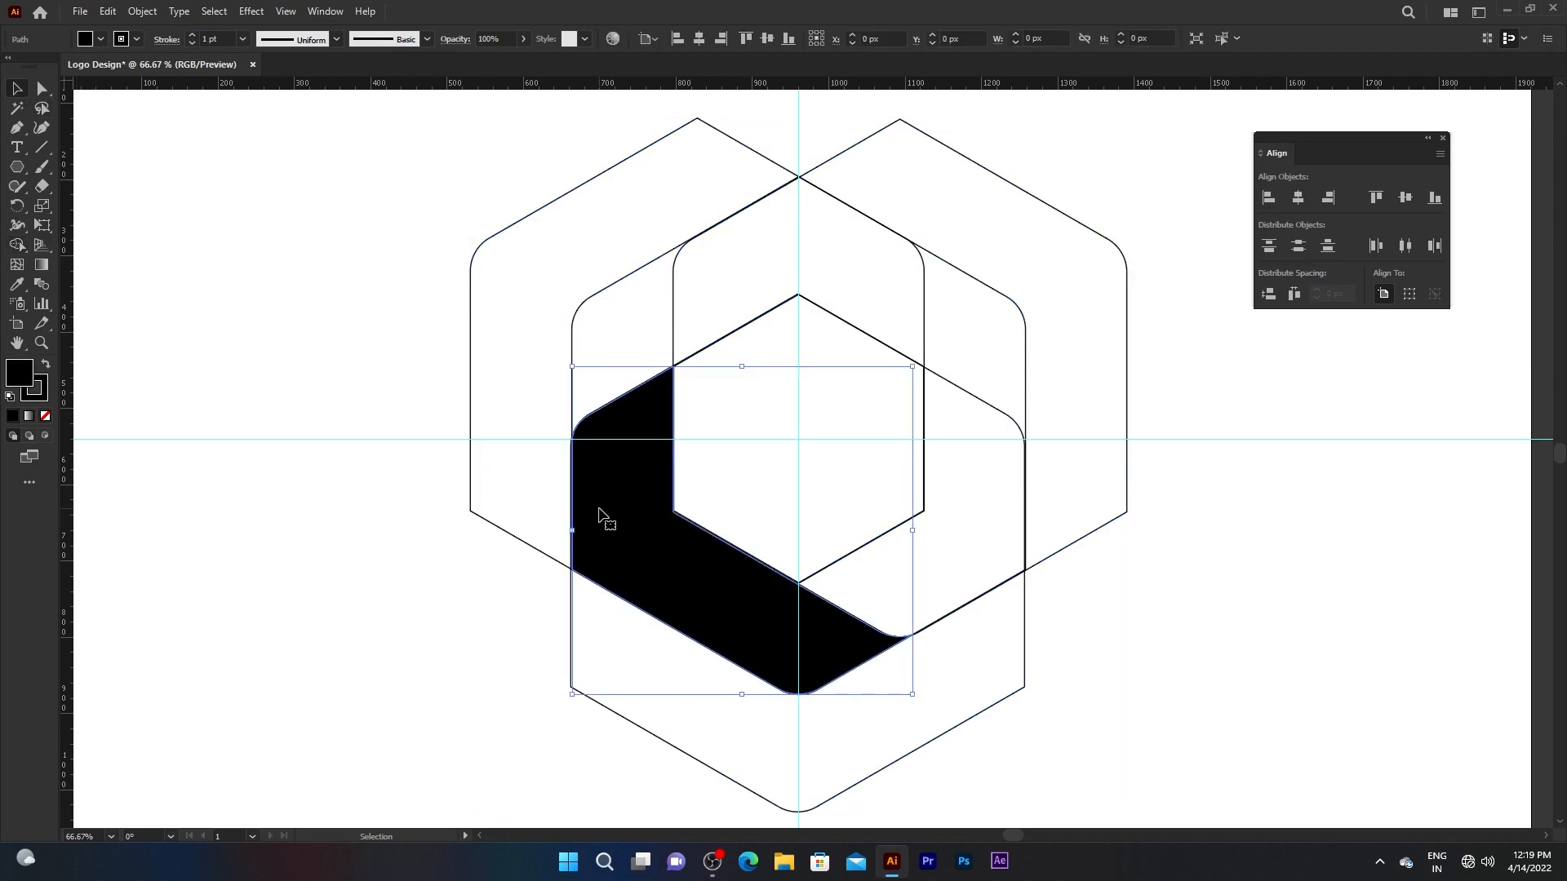
left_click(109, 12)
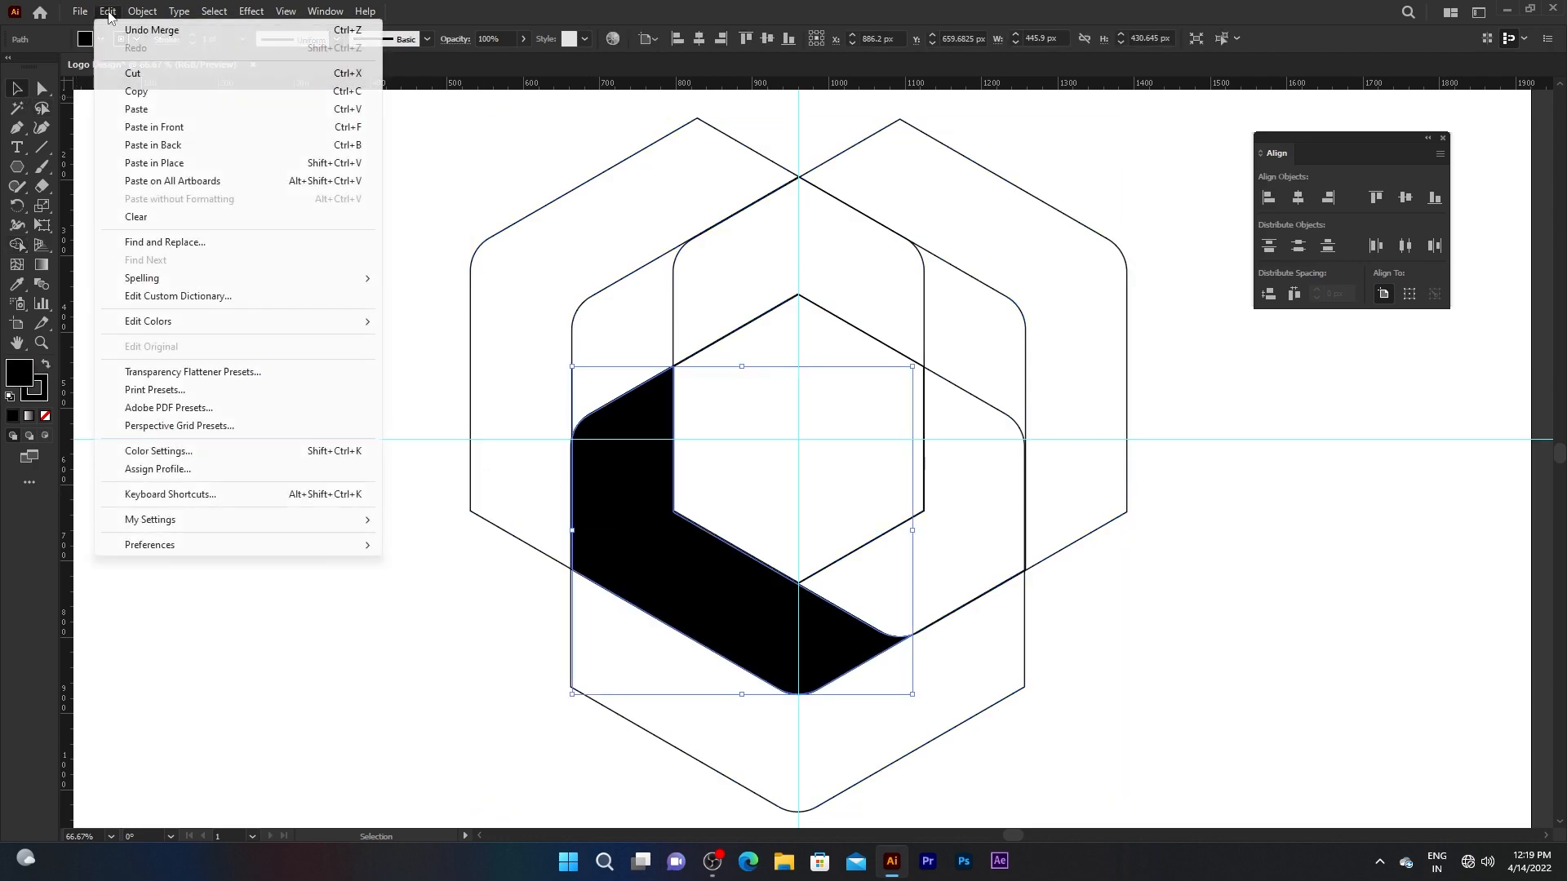
left_click(114, 73)
left_click_drag(458, 231, 1020, 662)
key("Delete")
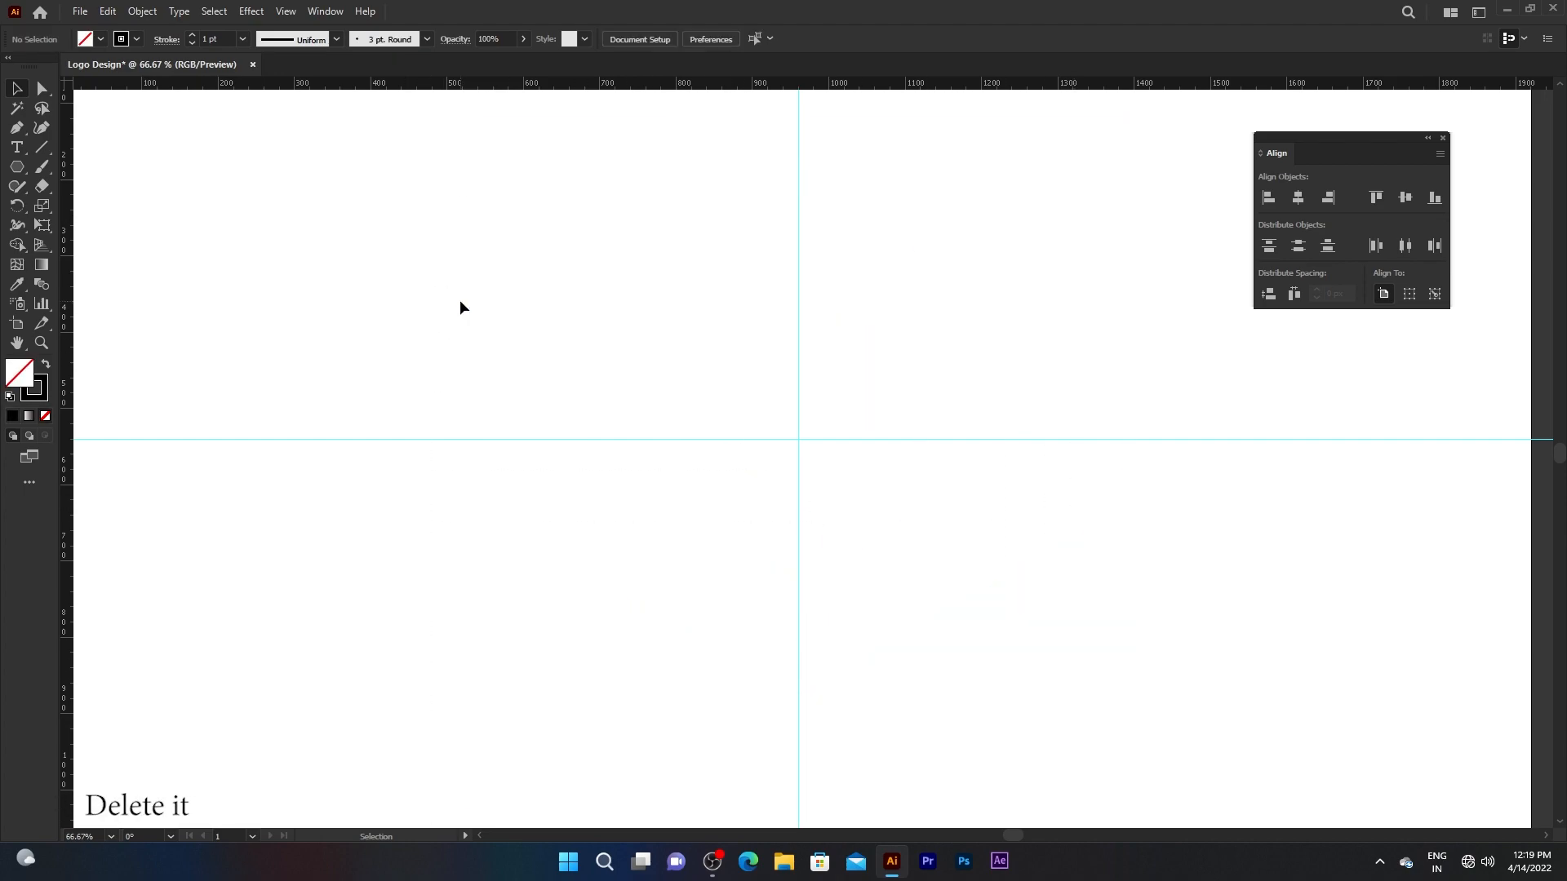
left_click(111, 11)
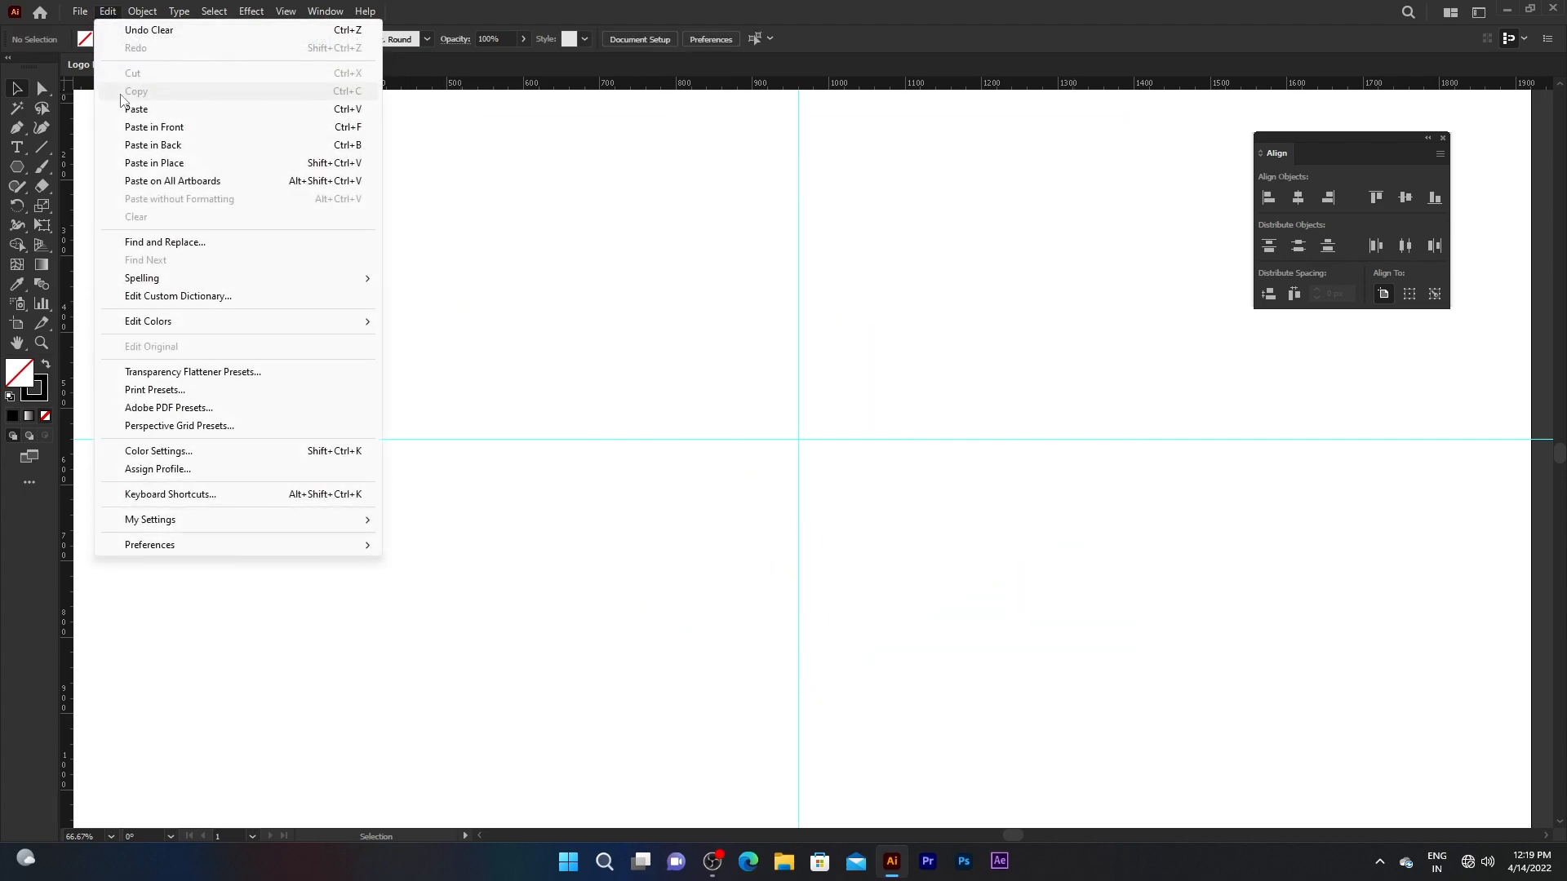
left_click(121, 131)
left_click(401, 289)
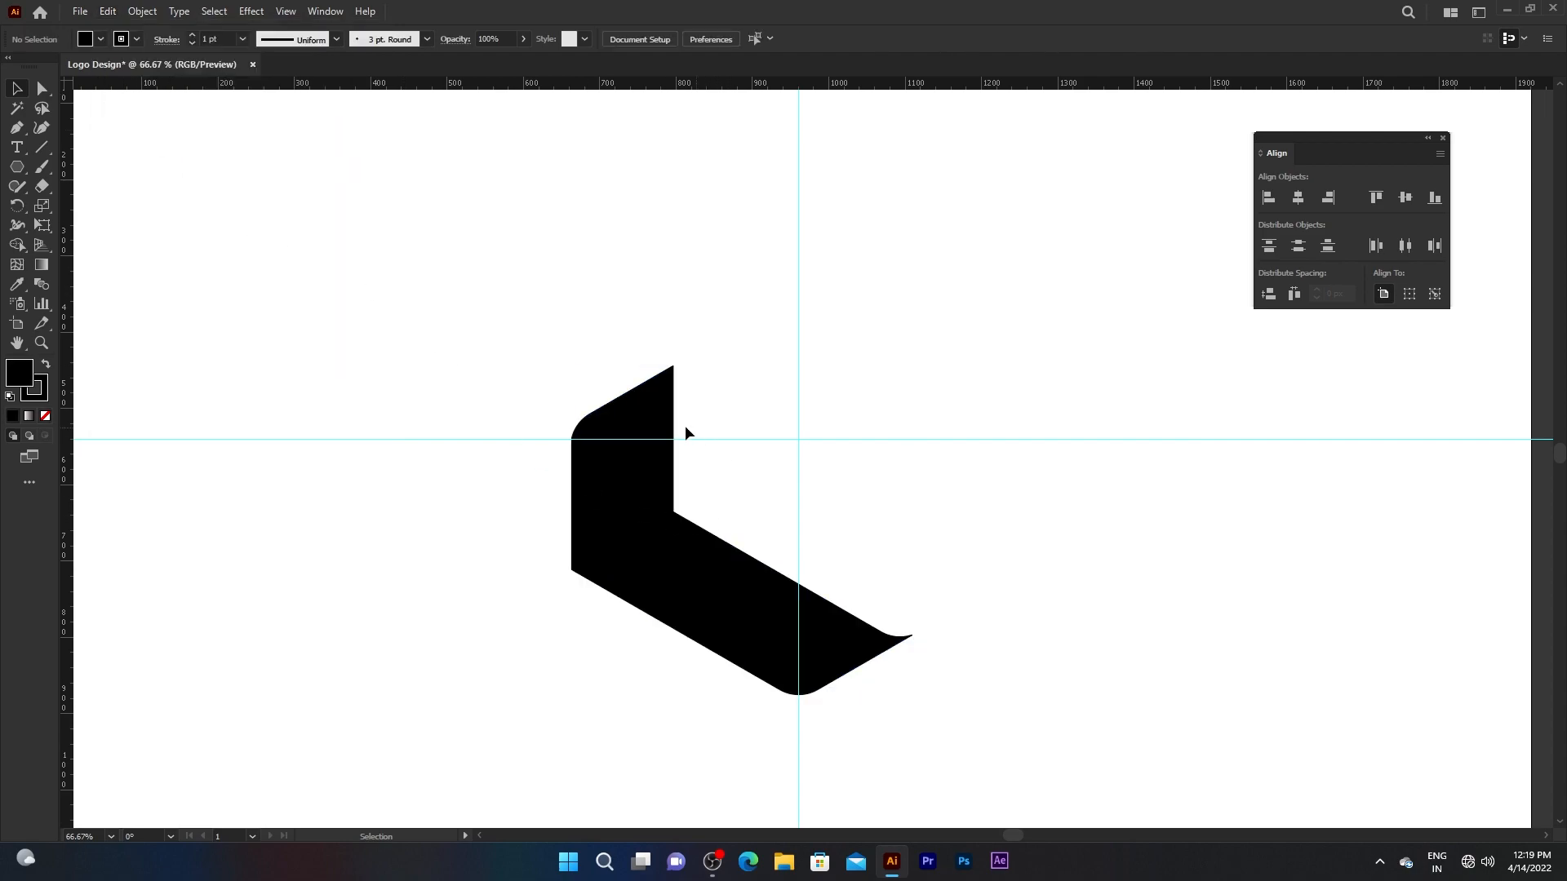
Set the black band's stroke to None
left_click(676, 562)
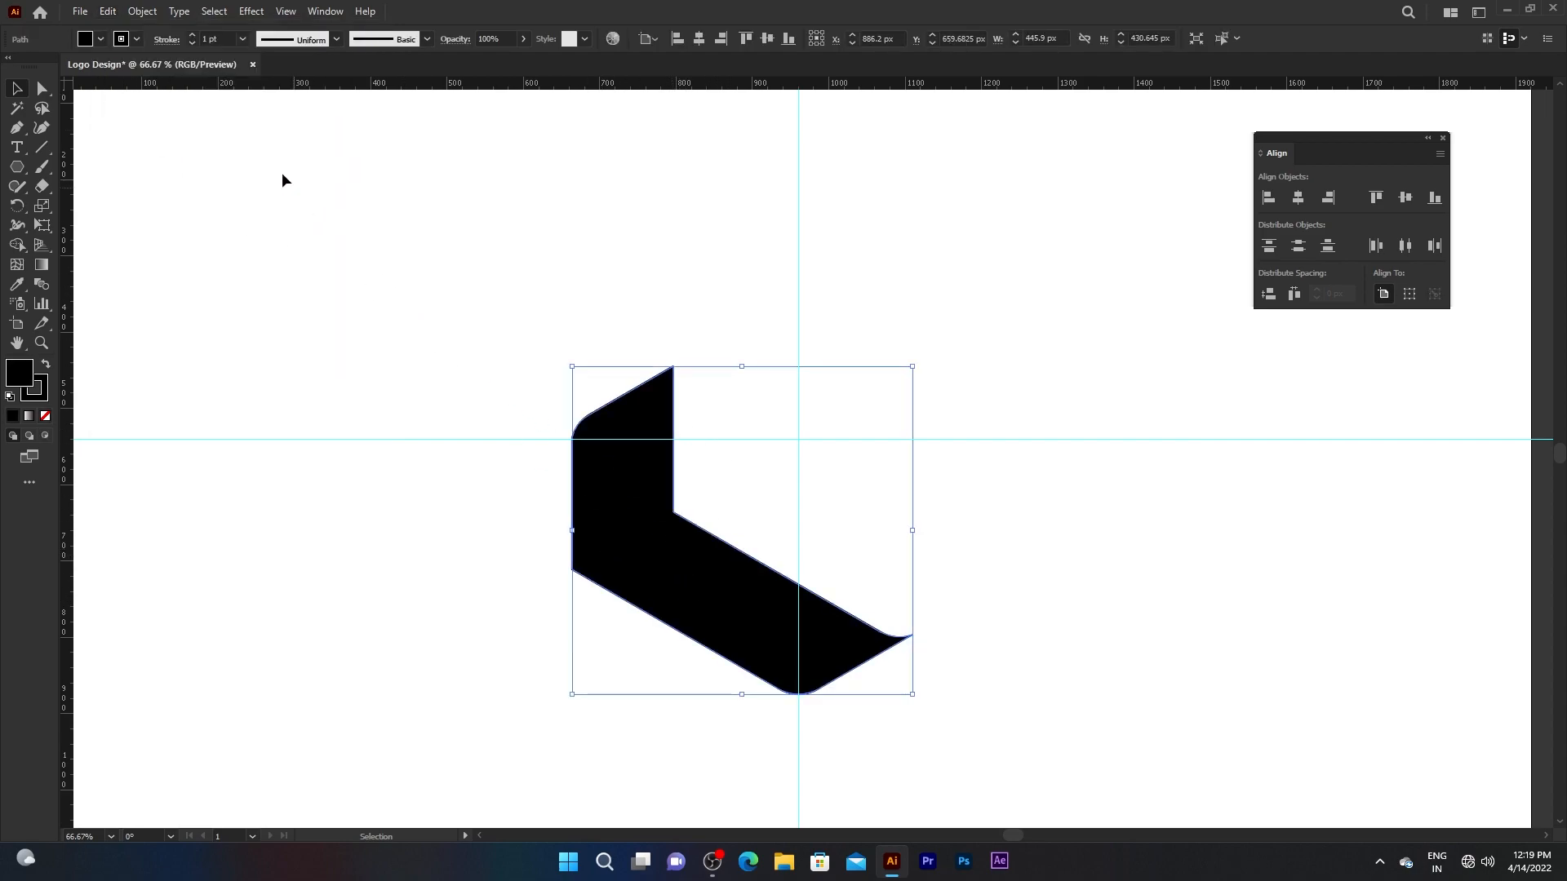
left_click(136, 38)
left_click(11, 68)
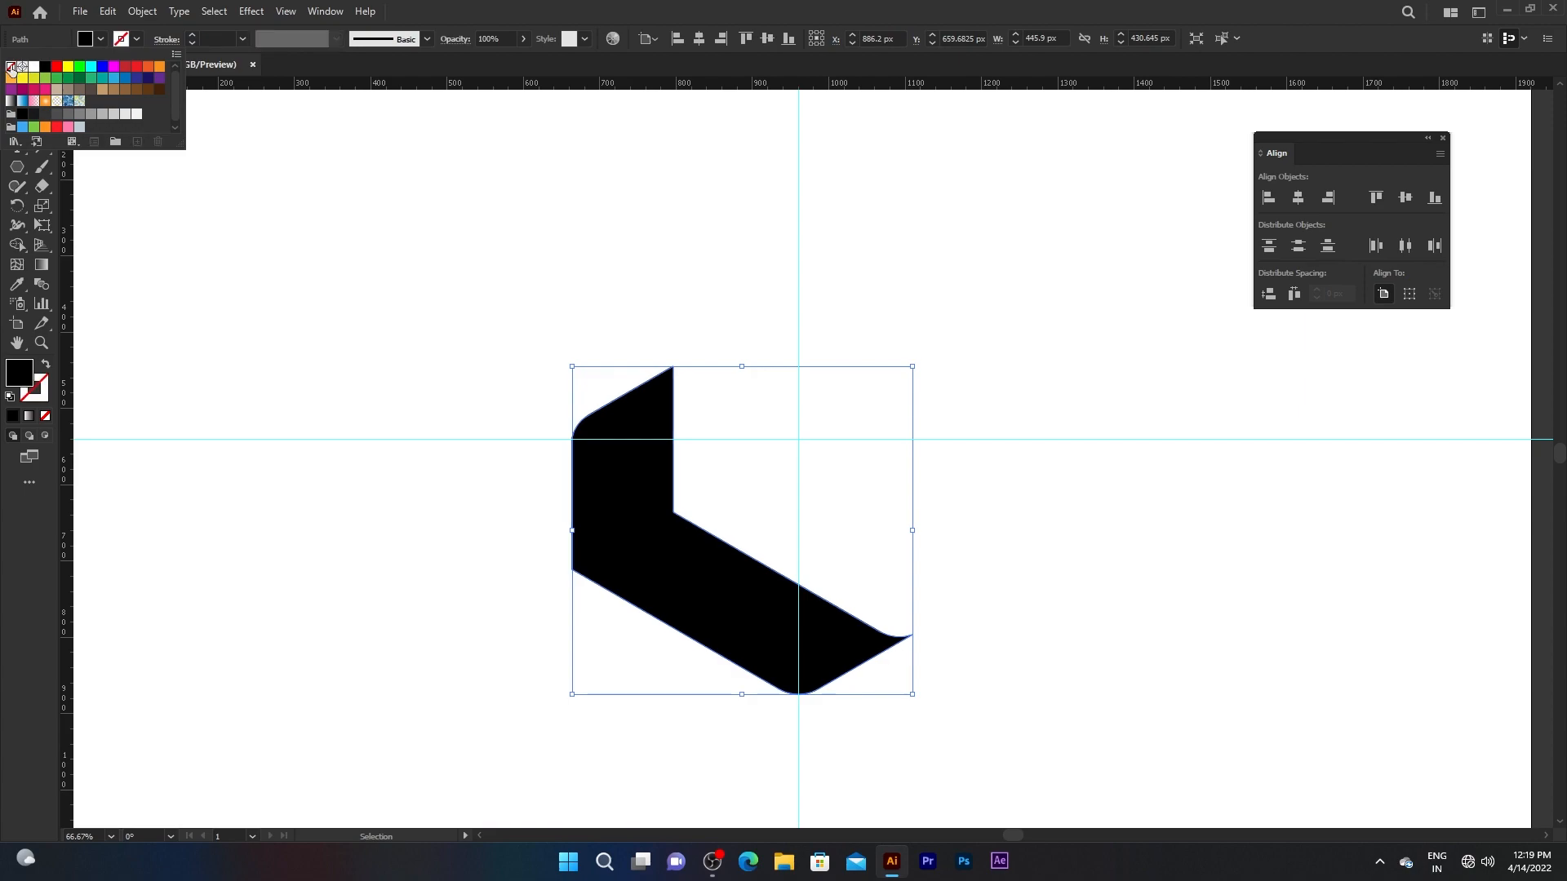
left_click(139, 39)
left_click(311, 204)
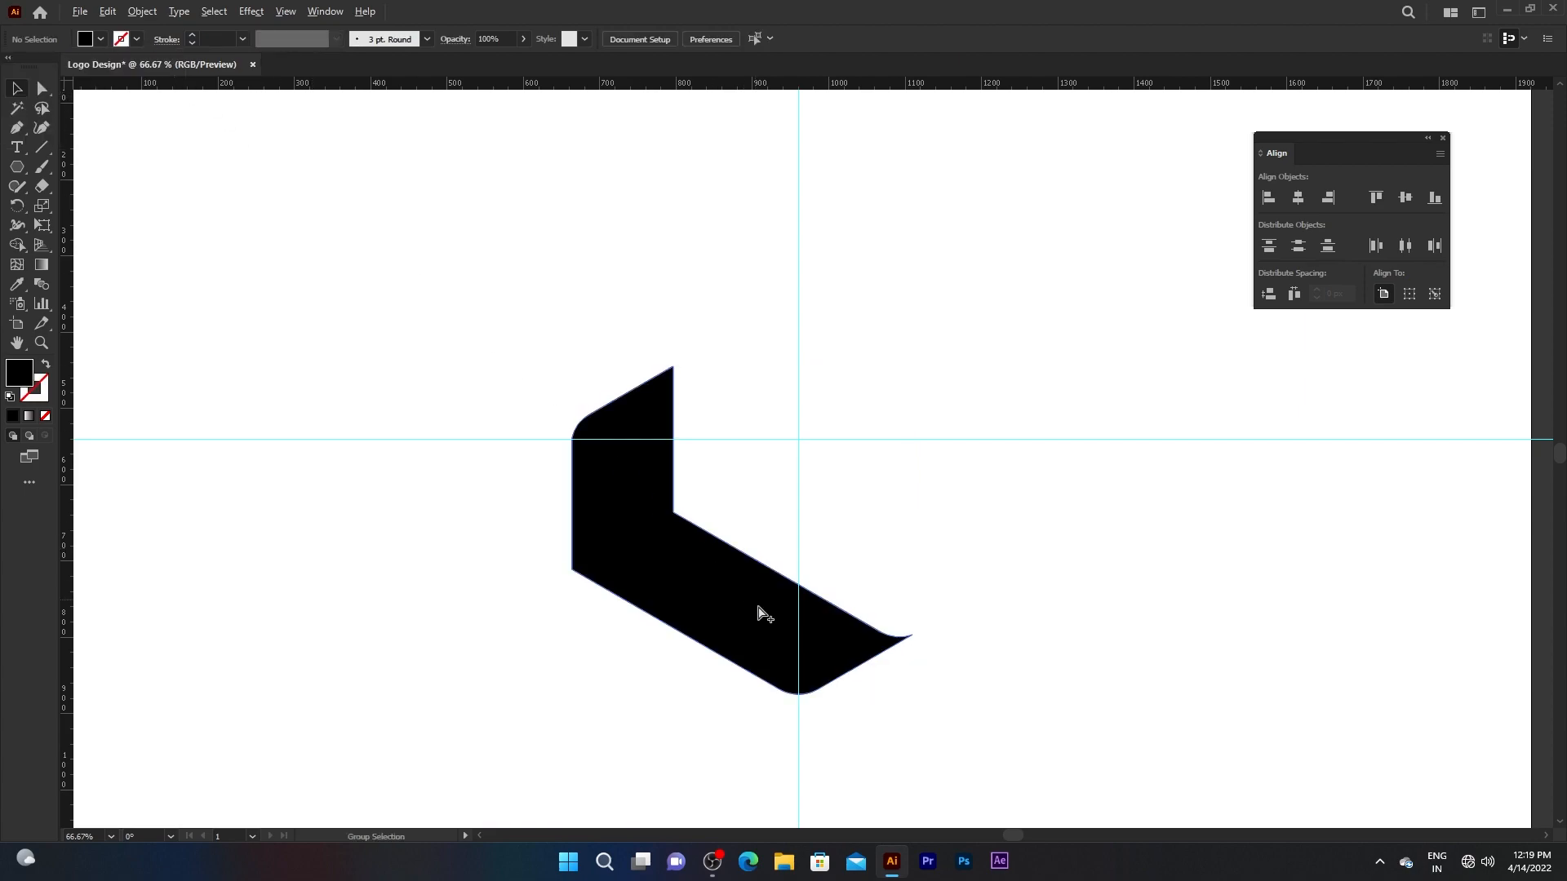
Fill the band with the White, Black linear gradient preset
scroll(771, 628, "up", 1)
scroll(745, 619, "up", 1)
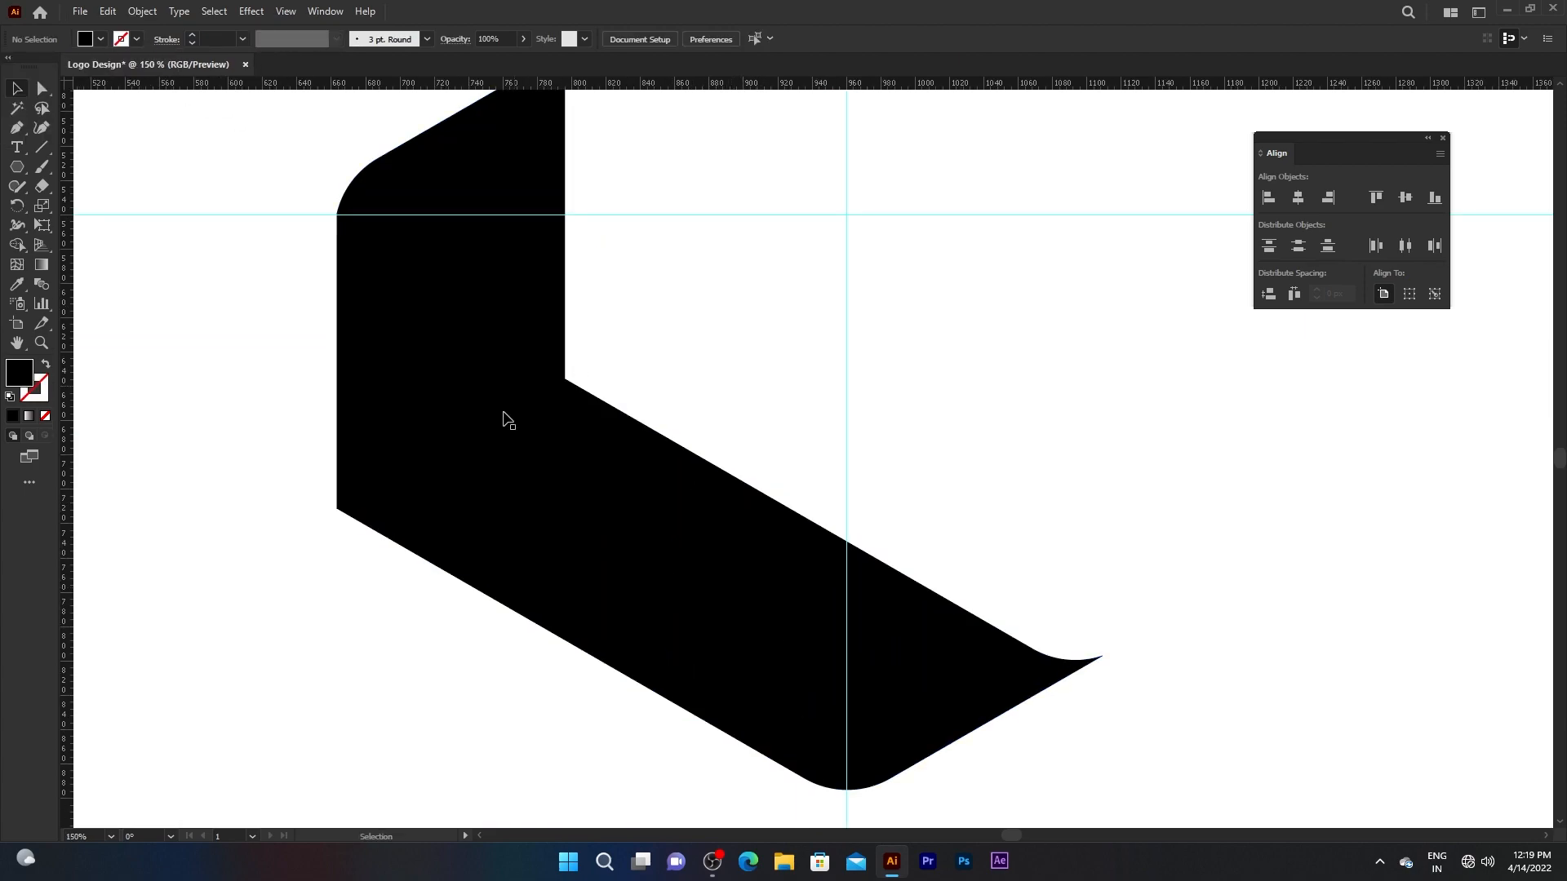
scroll(581, 441, "down", 1)
scroll(588, 442, "left", 1)
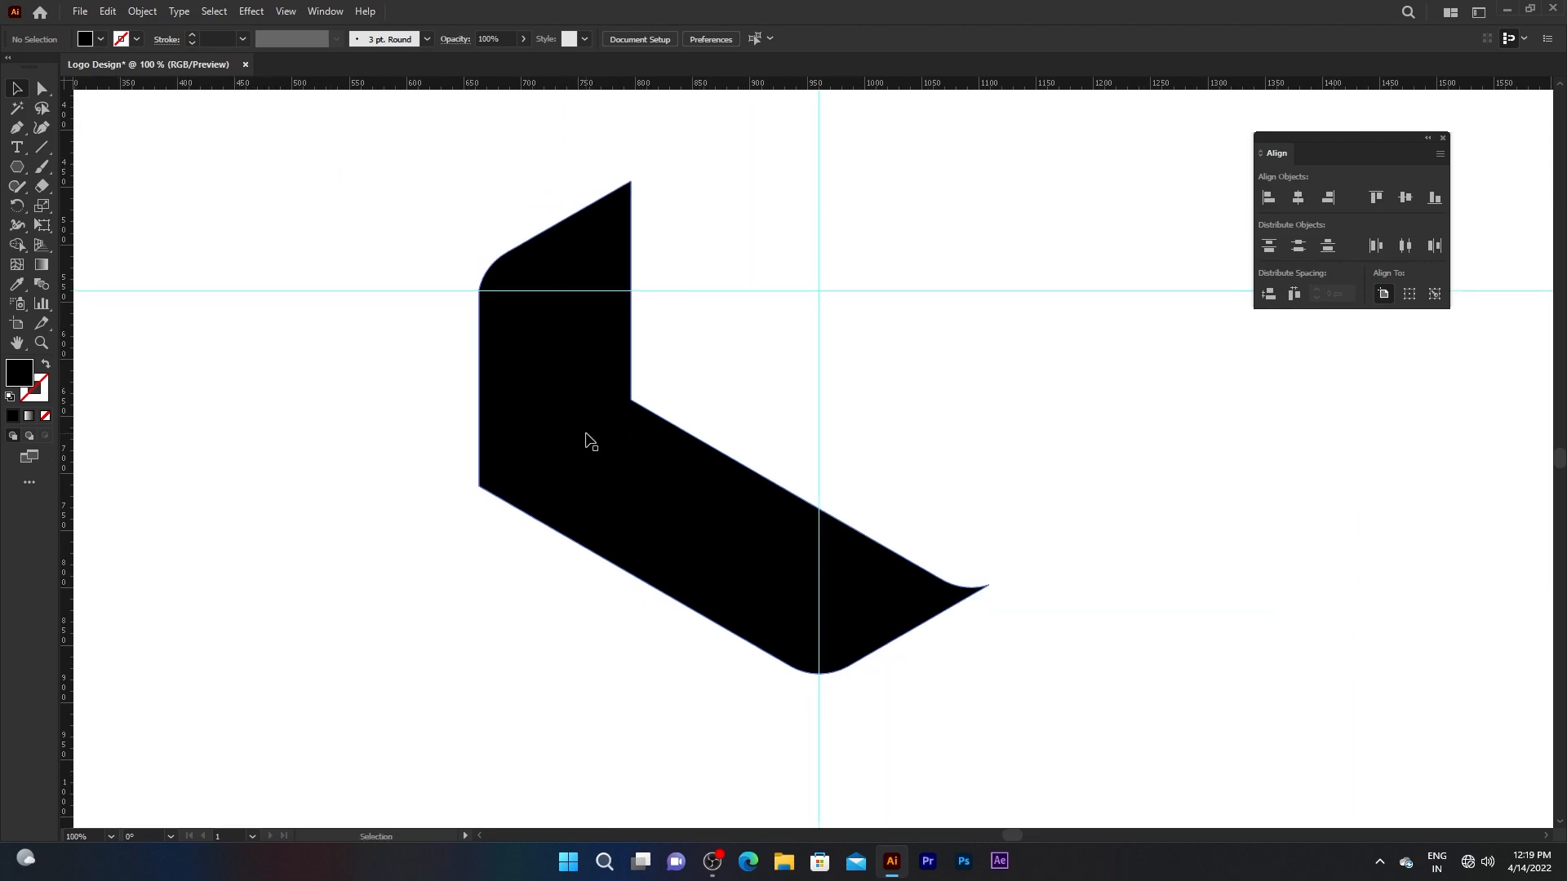
left_click(569, 425)
left_click(325, 10)
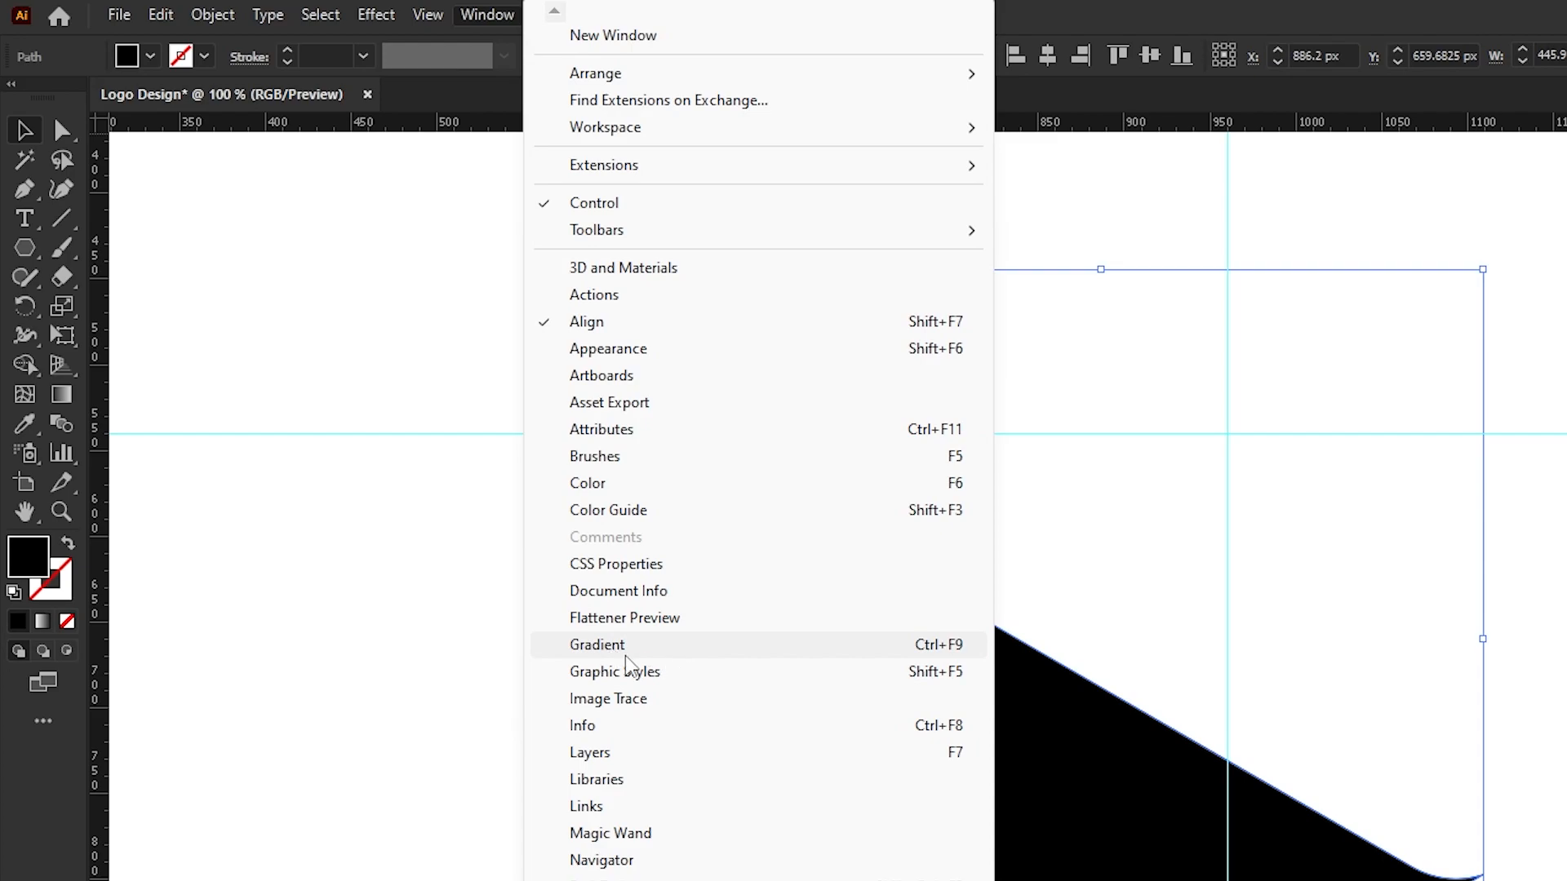
left_click(661, 650)
left_click_drag(1545, 329, 1383, 373)
left_click(1277, 424)
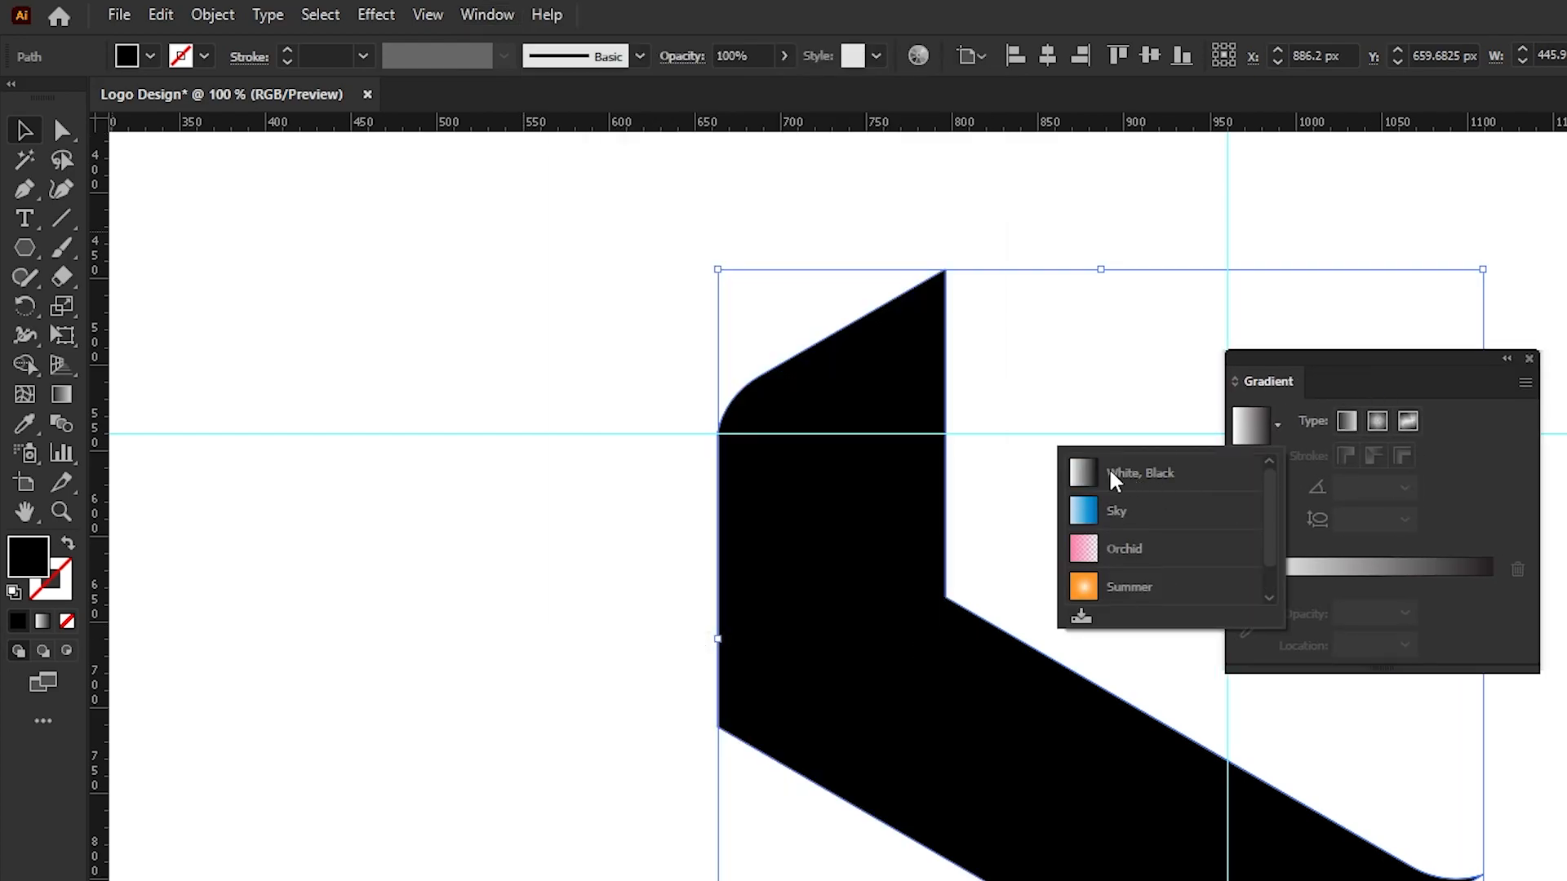
left_click(1144, 473)
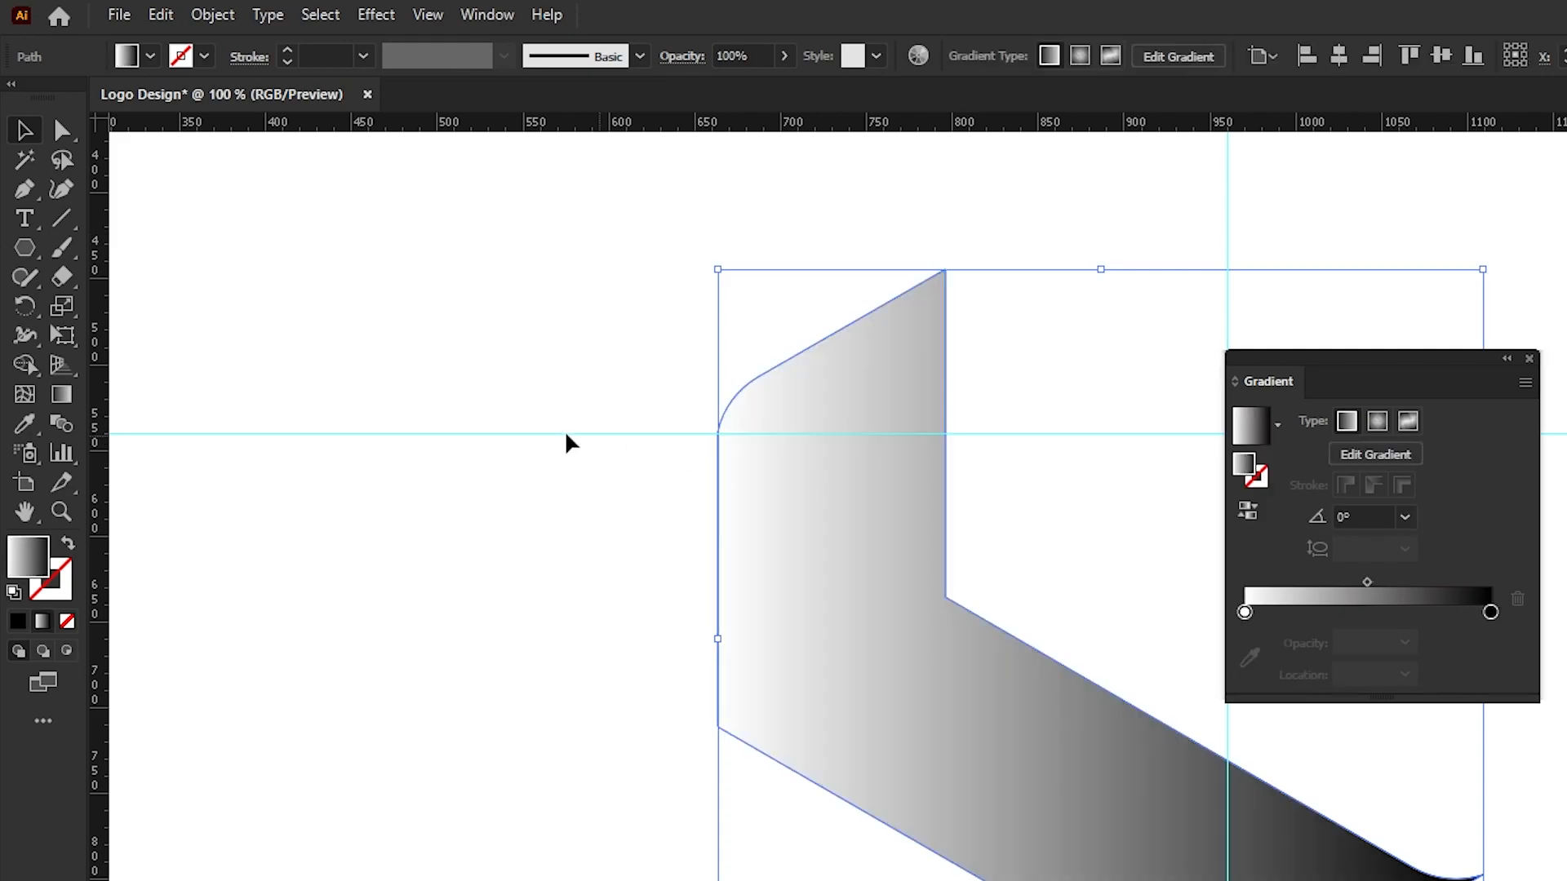
Run the gradient diagonally from the band's rounded upper-left corner to its lower end, at about -47°
left_click(61, 394)
left_click_drag(782, 337, 1358, 880)
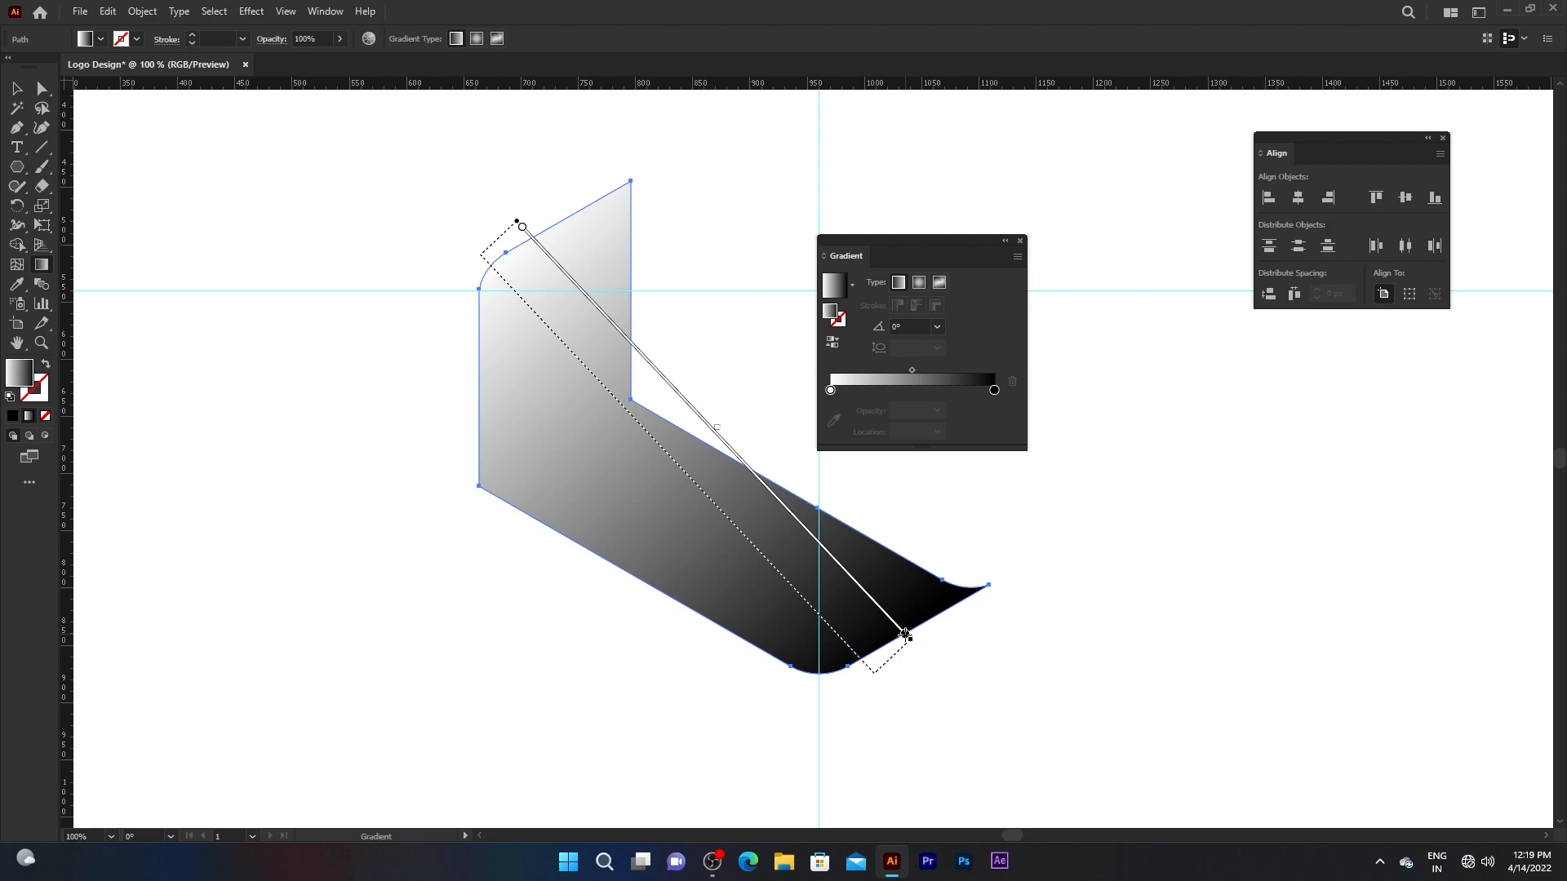
left_click_drag(905, 634, 905, 635)
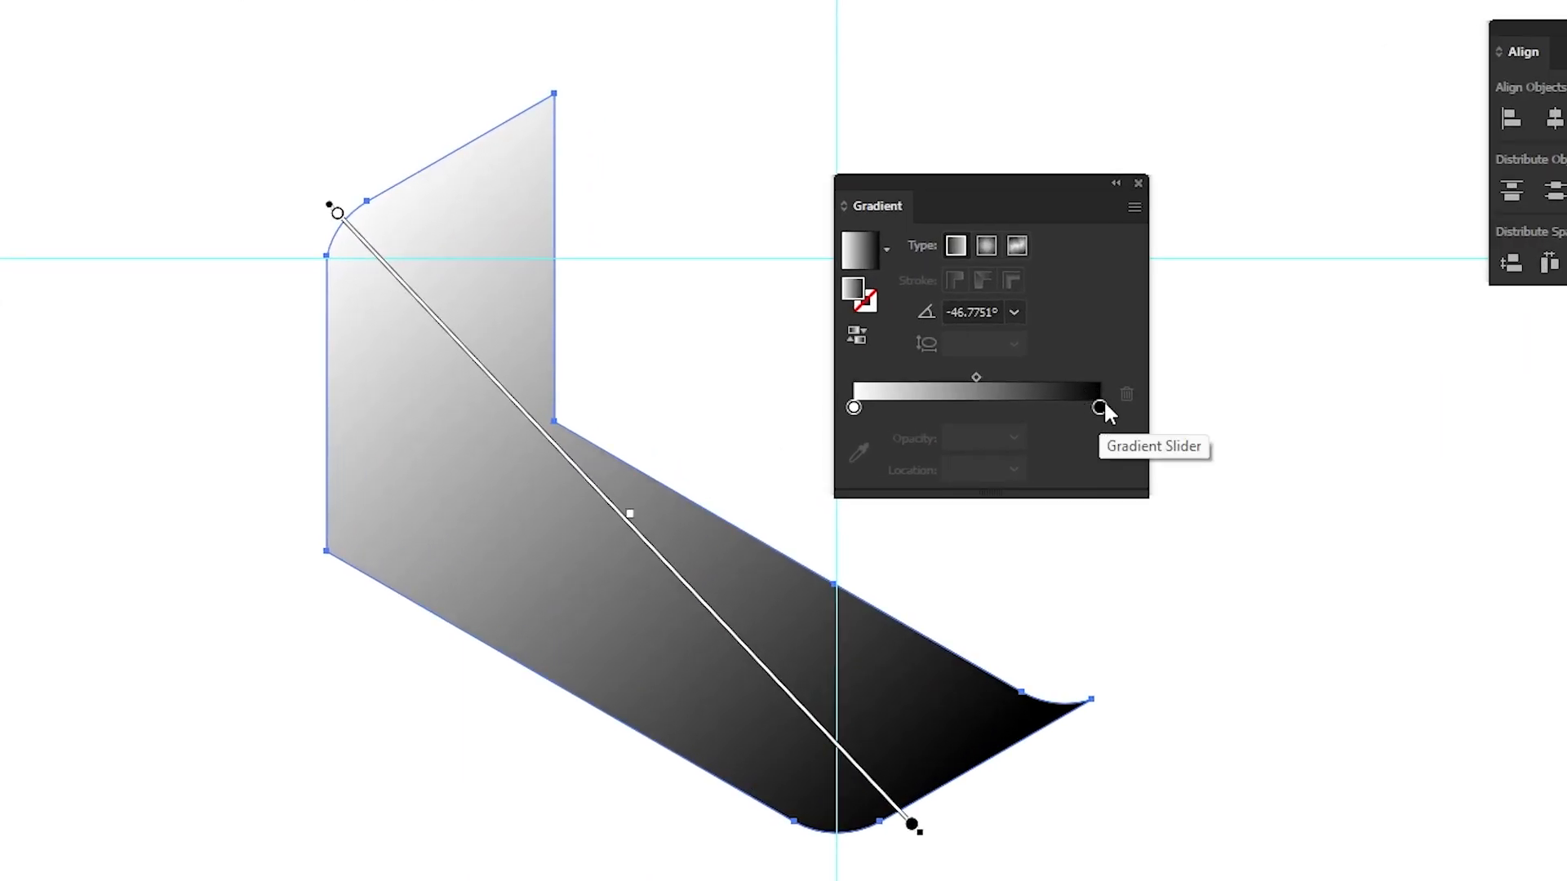
Recolour the gradient's white starting stop to black and add a cyan stop at about 70%
left_click(853, 407)
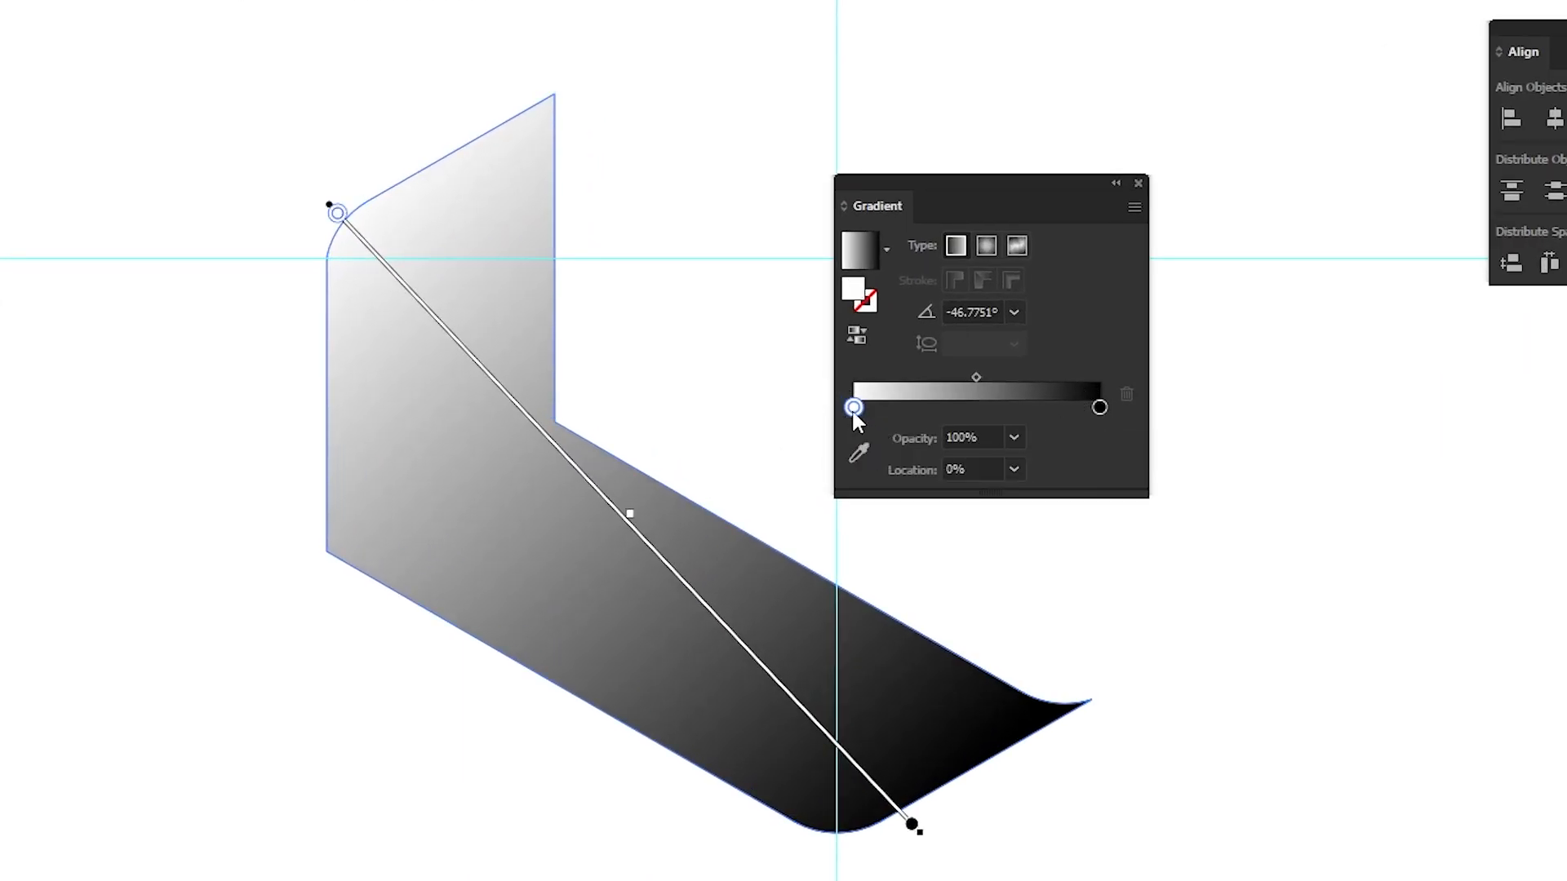
double_click(854, 408)
left_click(836, 486)
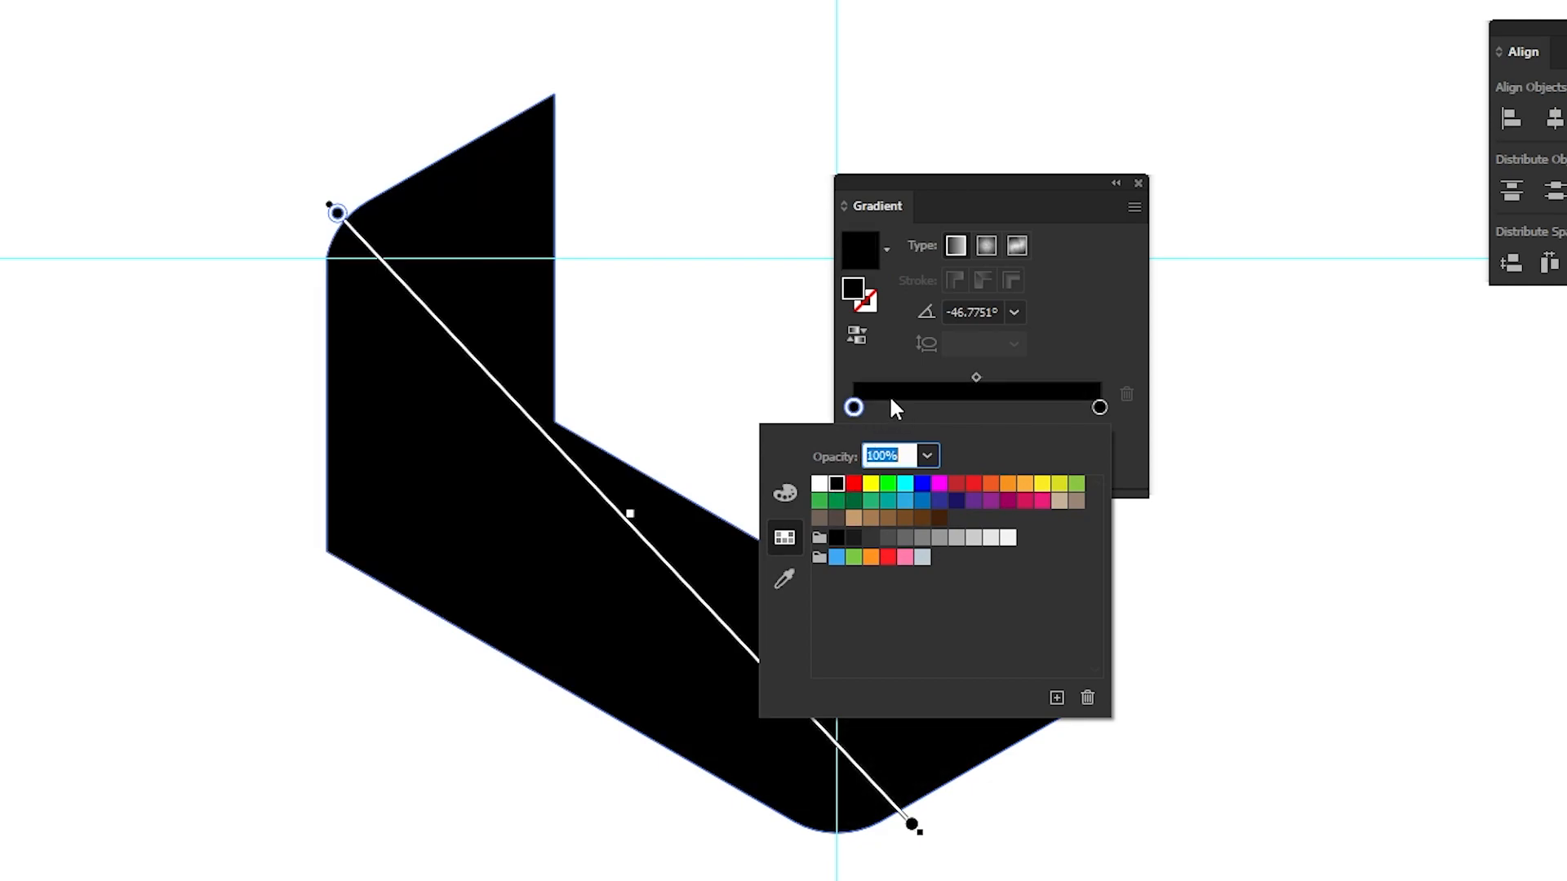
left_click(1025, 411)
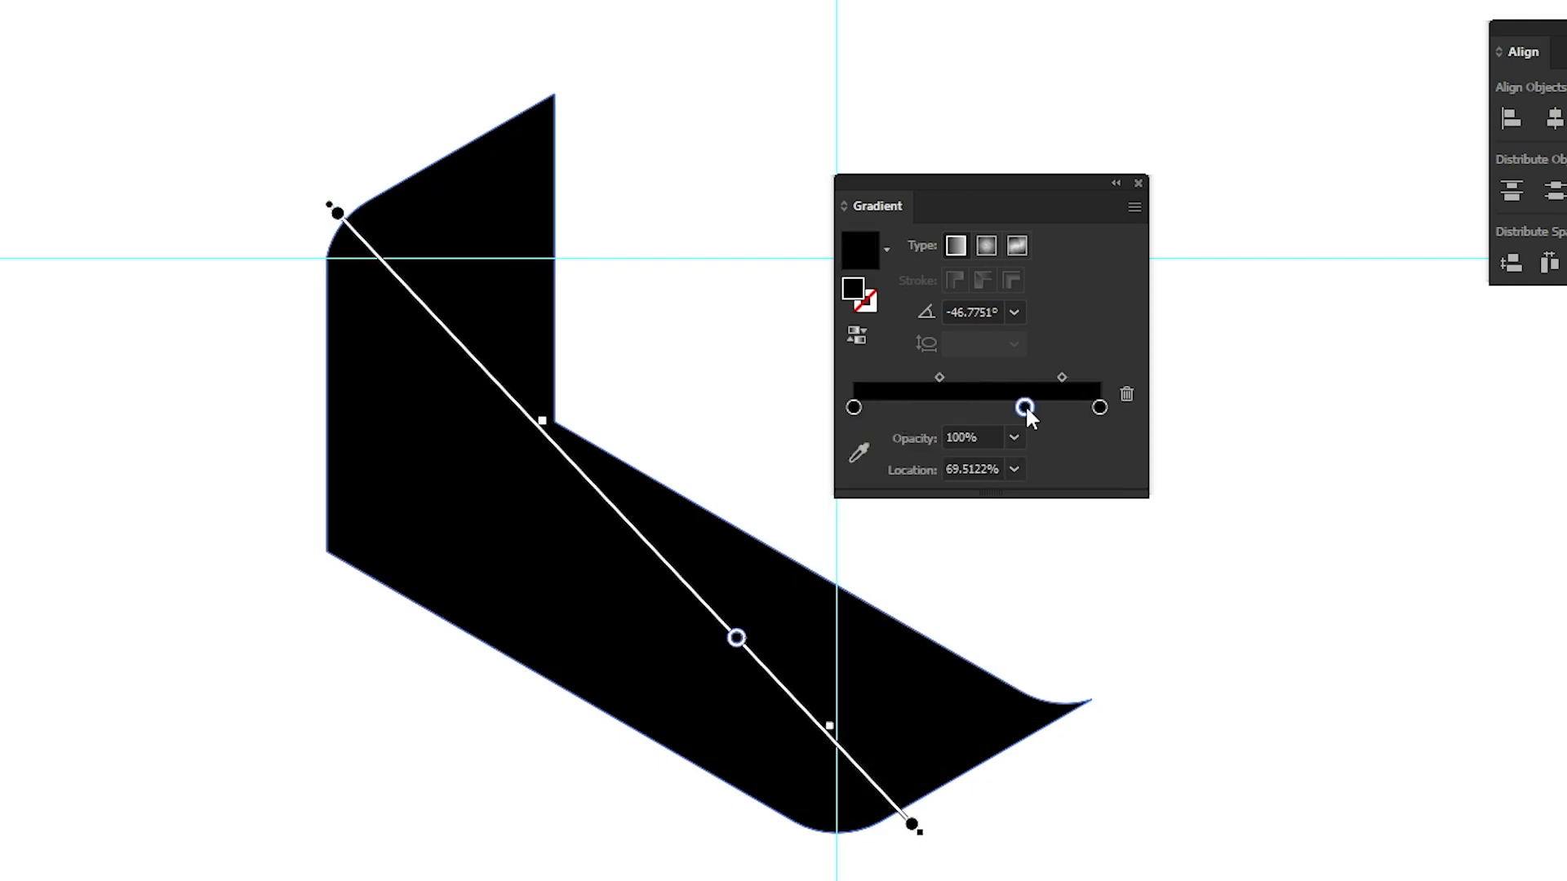
double_click(1025, 407)
left_click(907, 485)
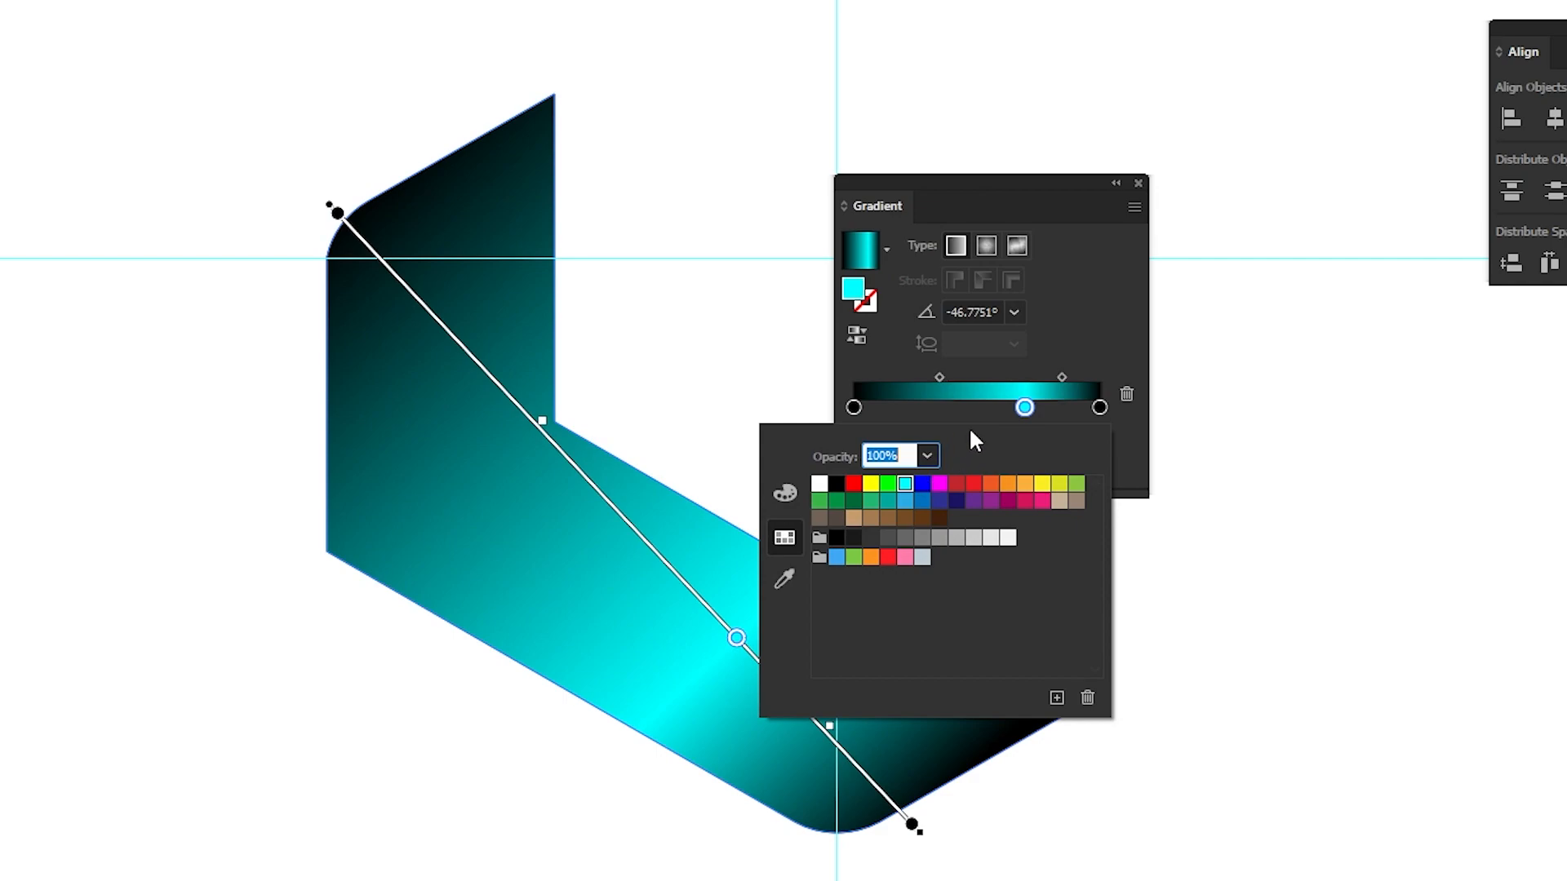
left_click(989, 418)
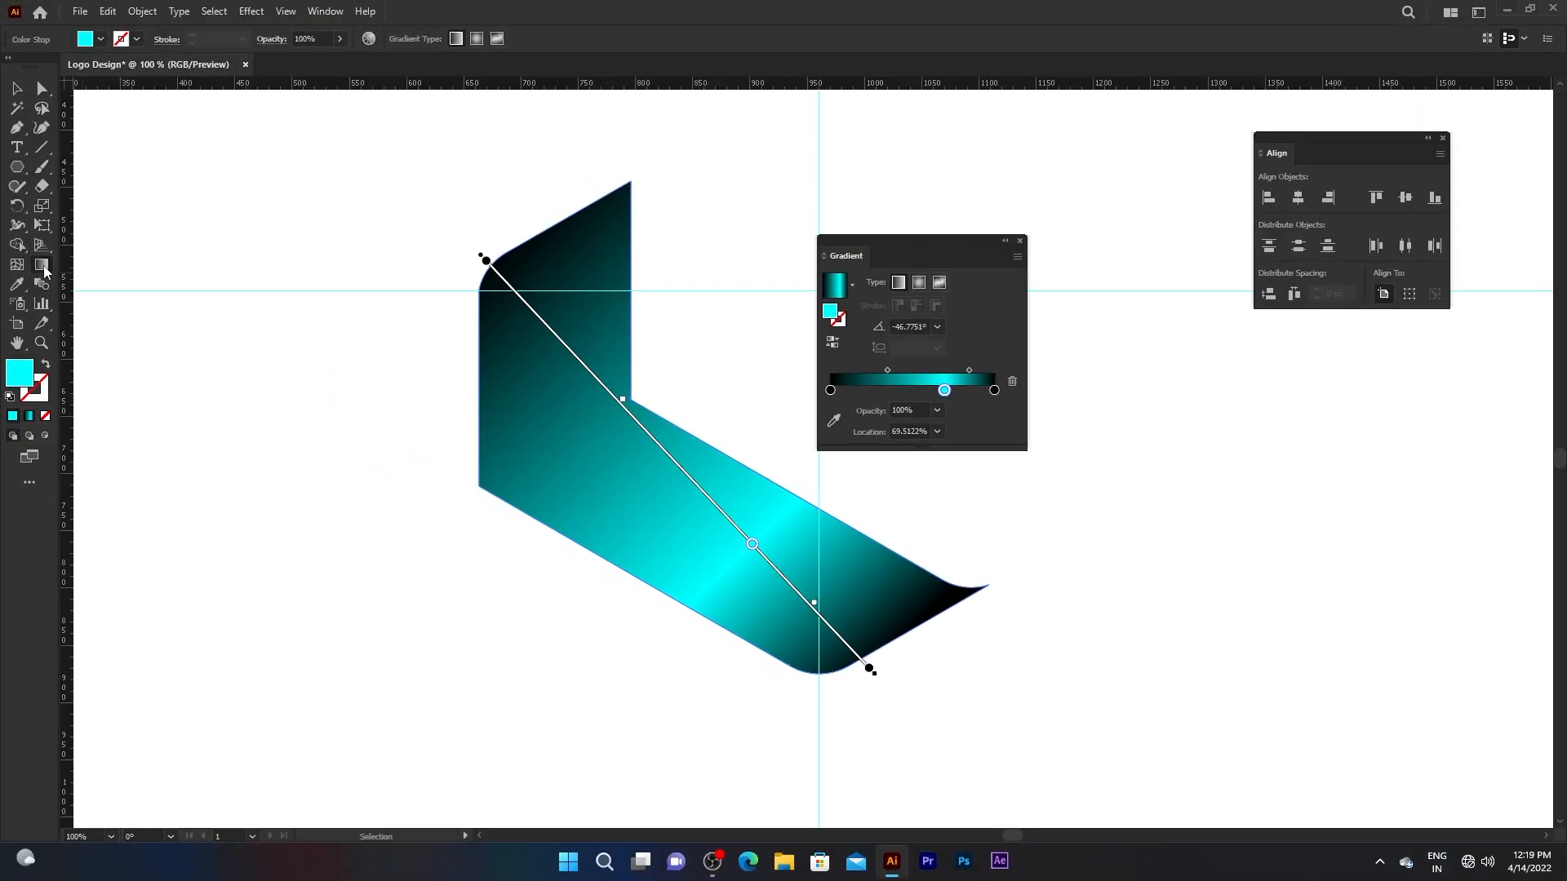
Redraw the band's gradient at about -52° towards its lower rounded corner and move the cyan stop to about 59%
left_click_drag(521, 237, 849, 684)
left_click_drag(741, 551, 710, 514)
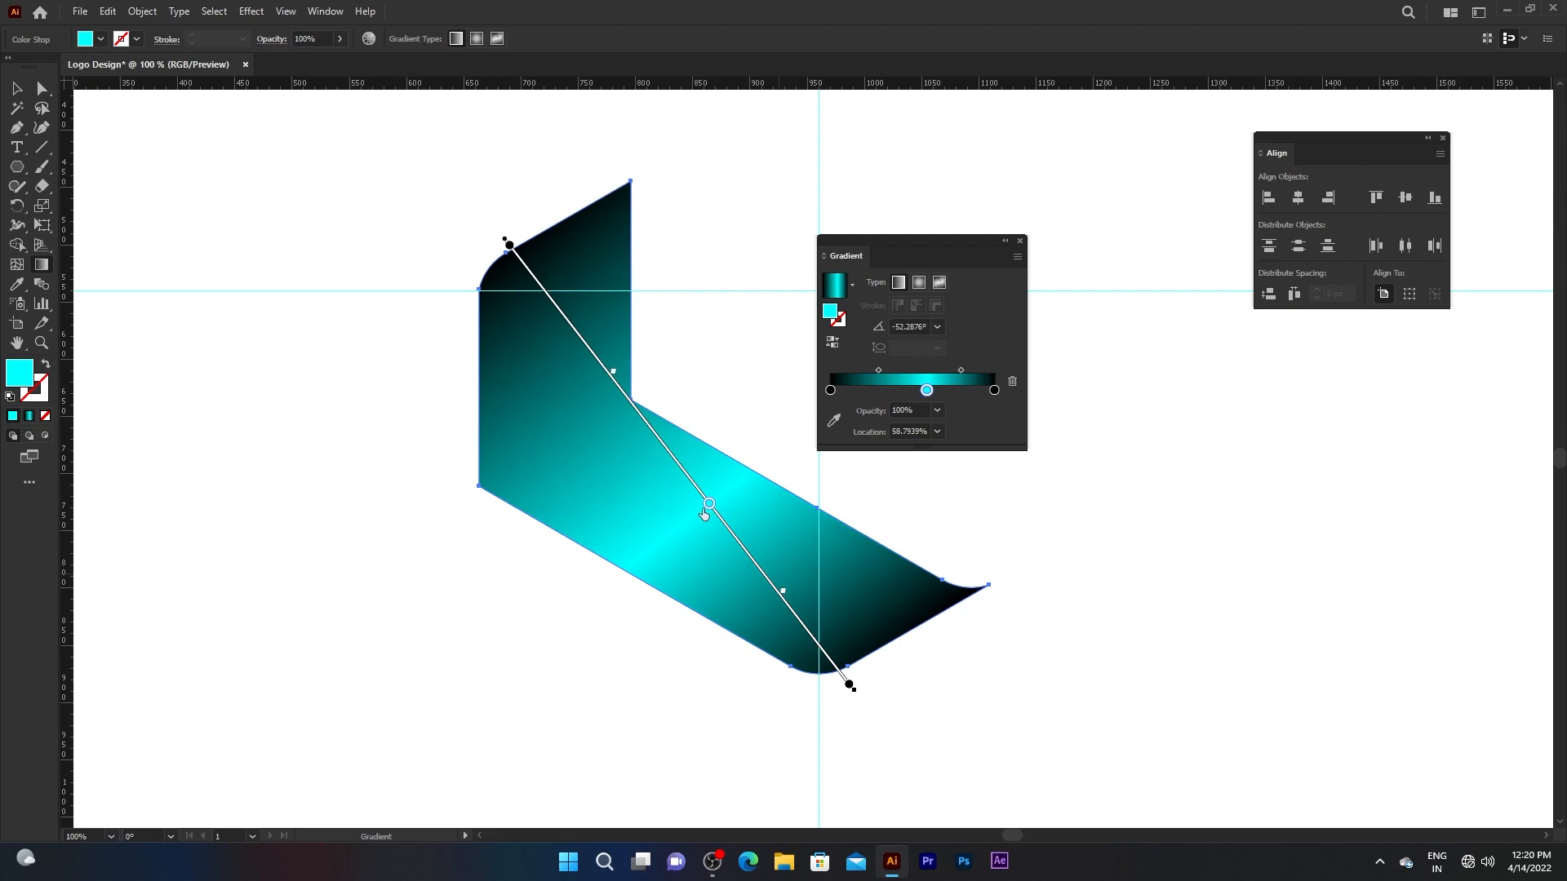
left_click(17, 88)
left_click(259, 145)
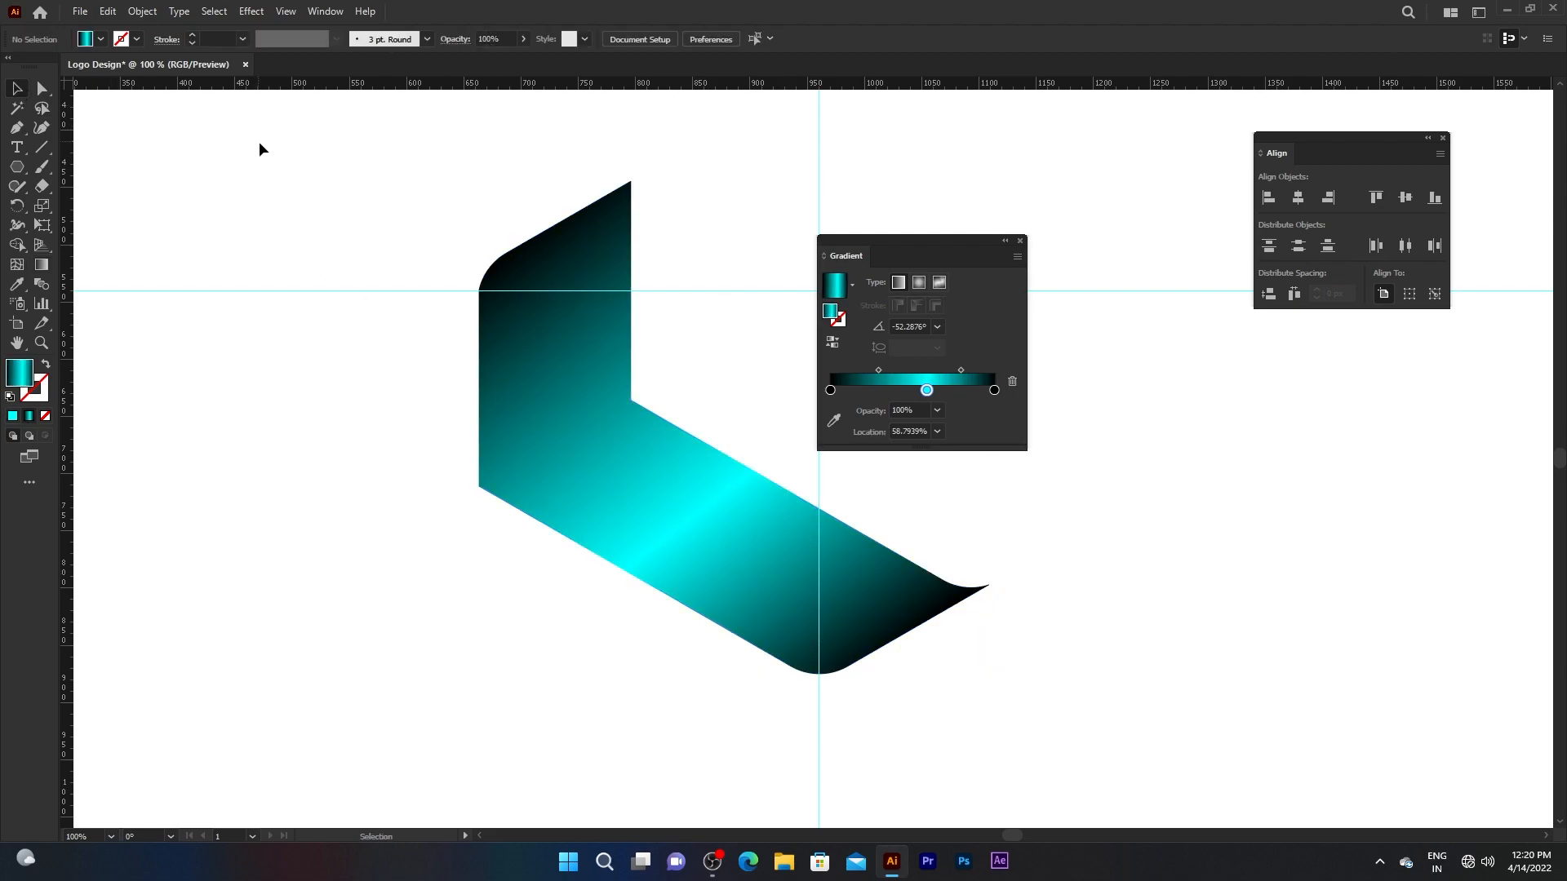
Draw a closed Pen shape with a curved edge from the band's top tip to its lower-left corner, looping around outside the band
left_click_drag(18, 129, 87, 129)
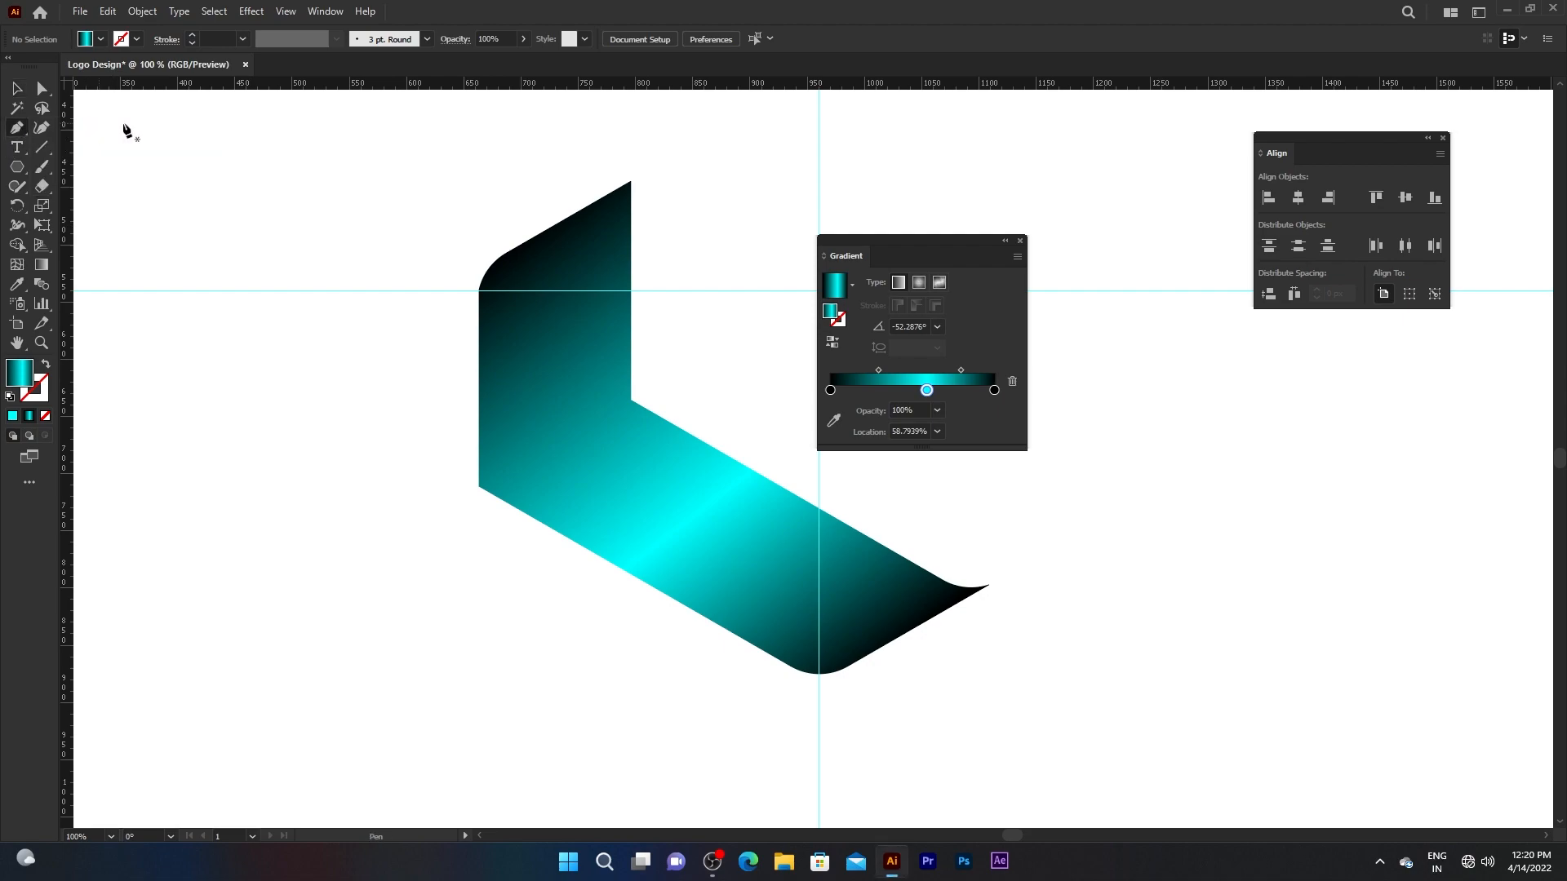
left_click(630, 182)
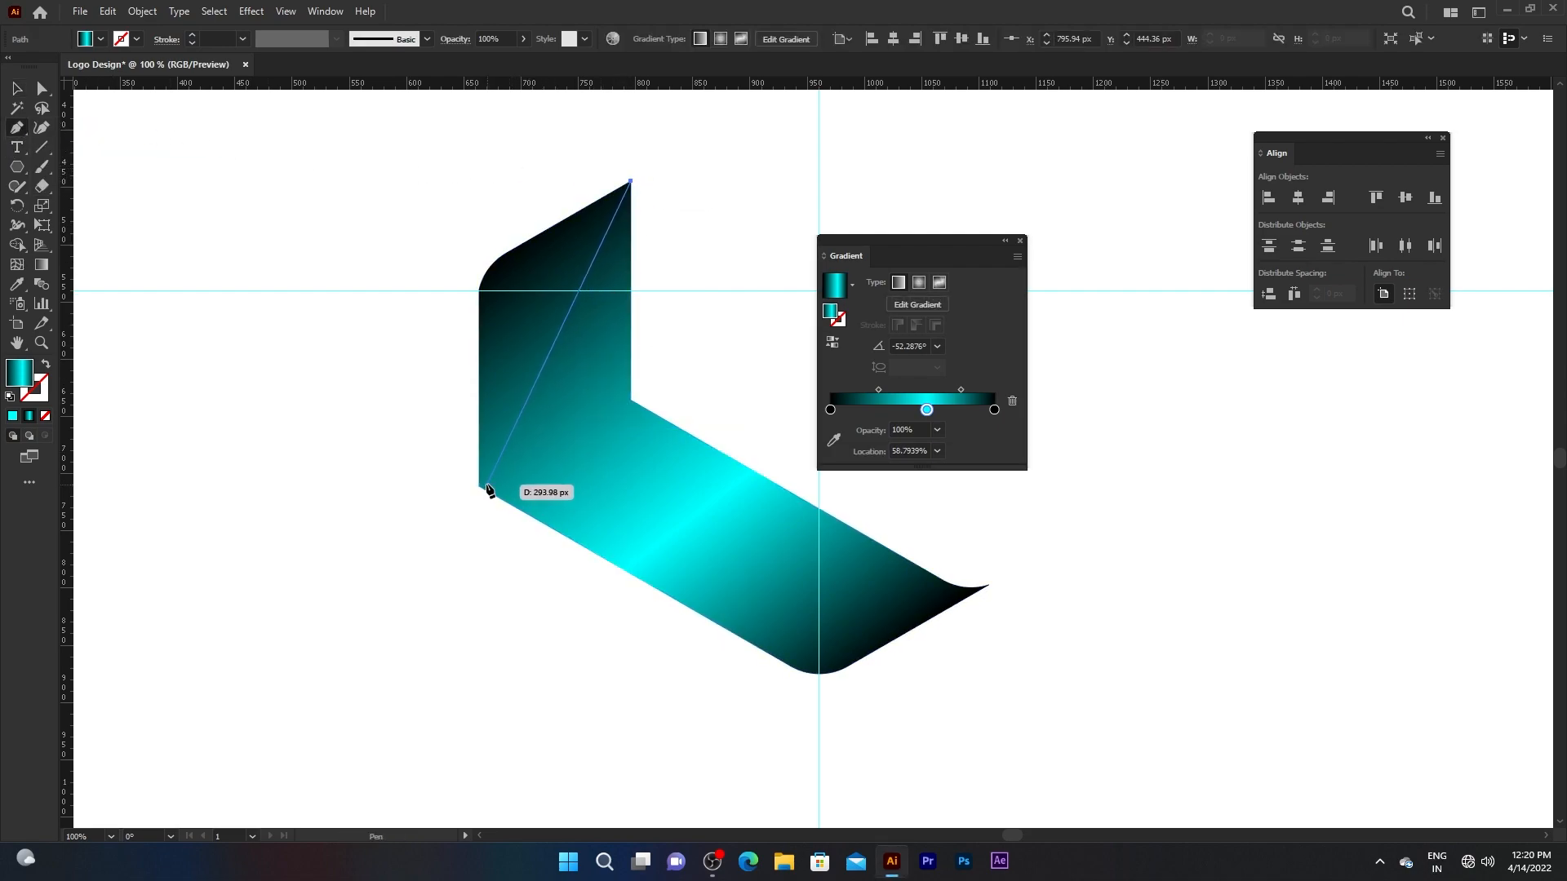
left_click_drag(479, 486, 482, 710)
left_click(333, 233)
left_click_drag(439, 139, 542, 139)
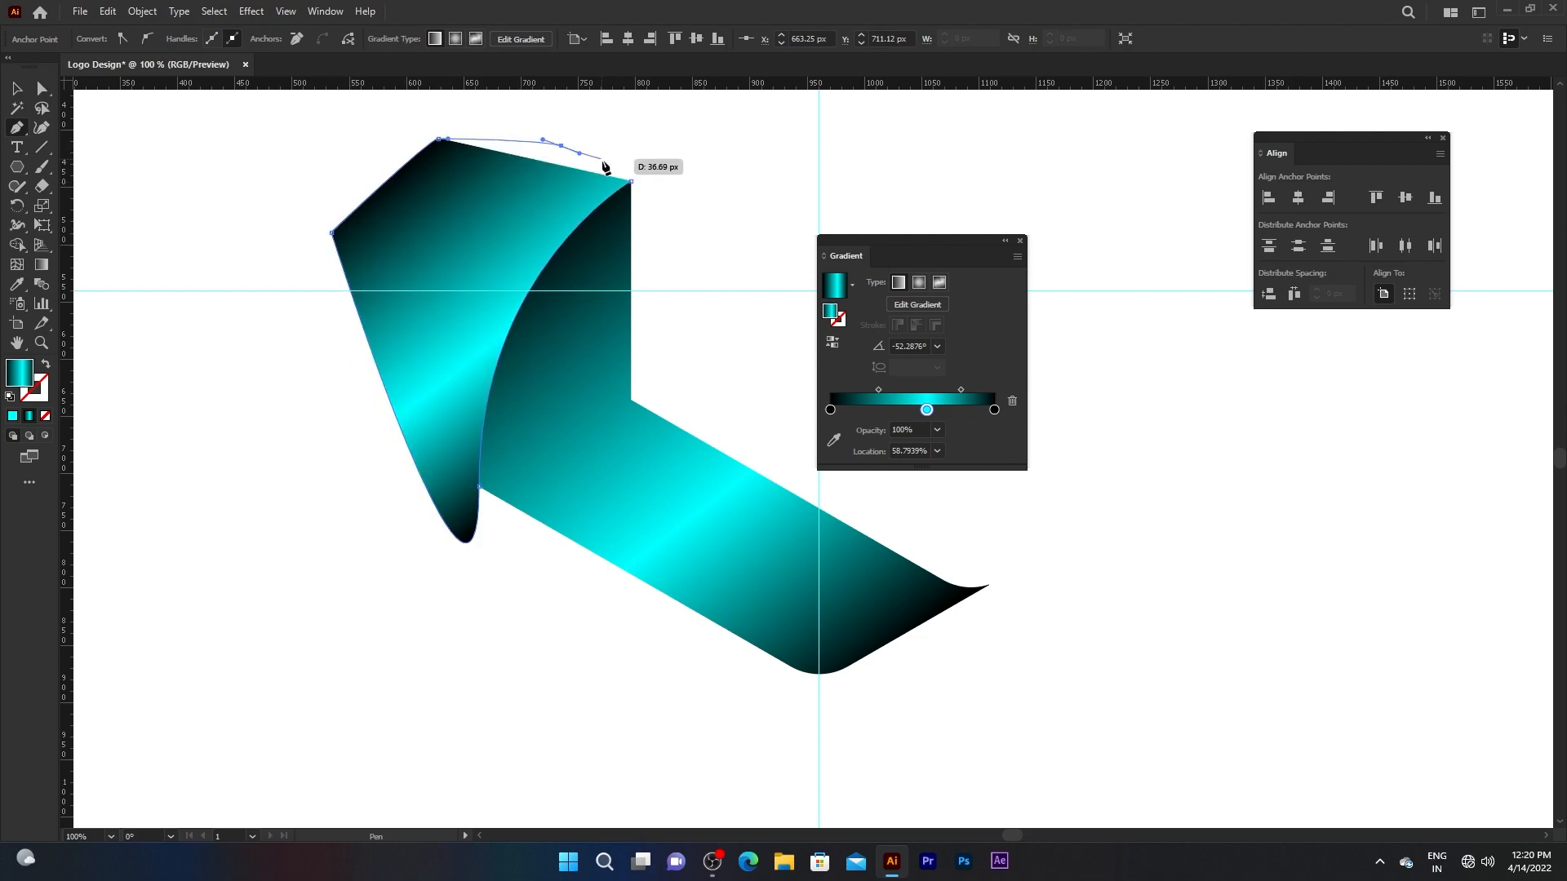
left_click(633, 182)
key("v")
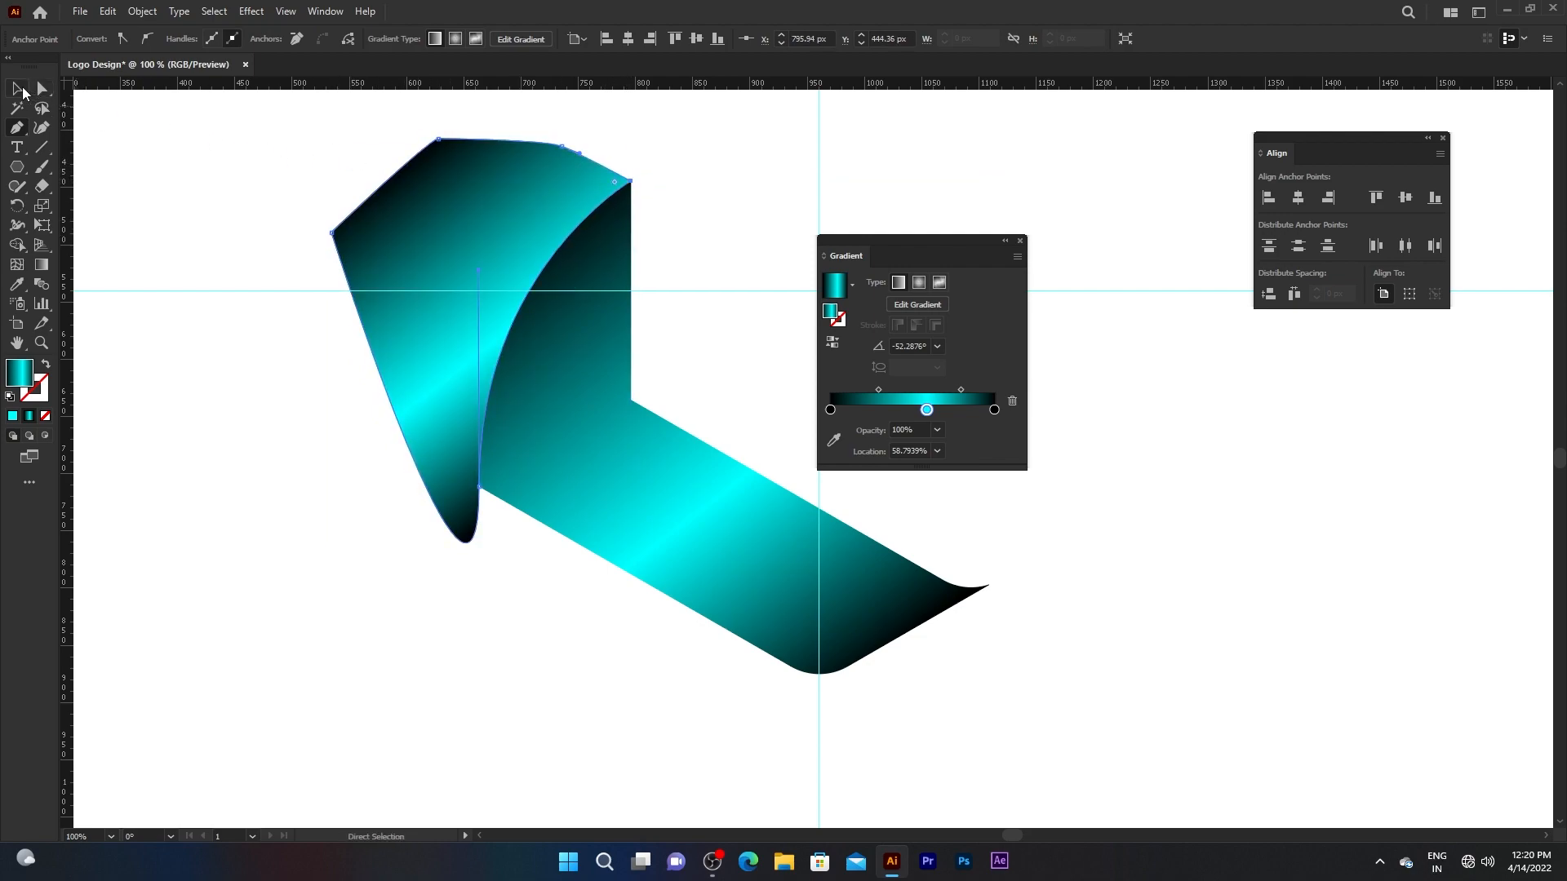
Remove the part of the Pen shape outside the band with Shape Builder and select the remaining curved sliver
left_click(463, 121)
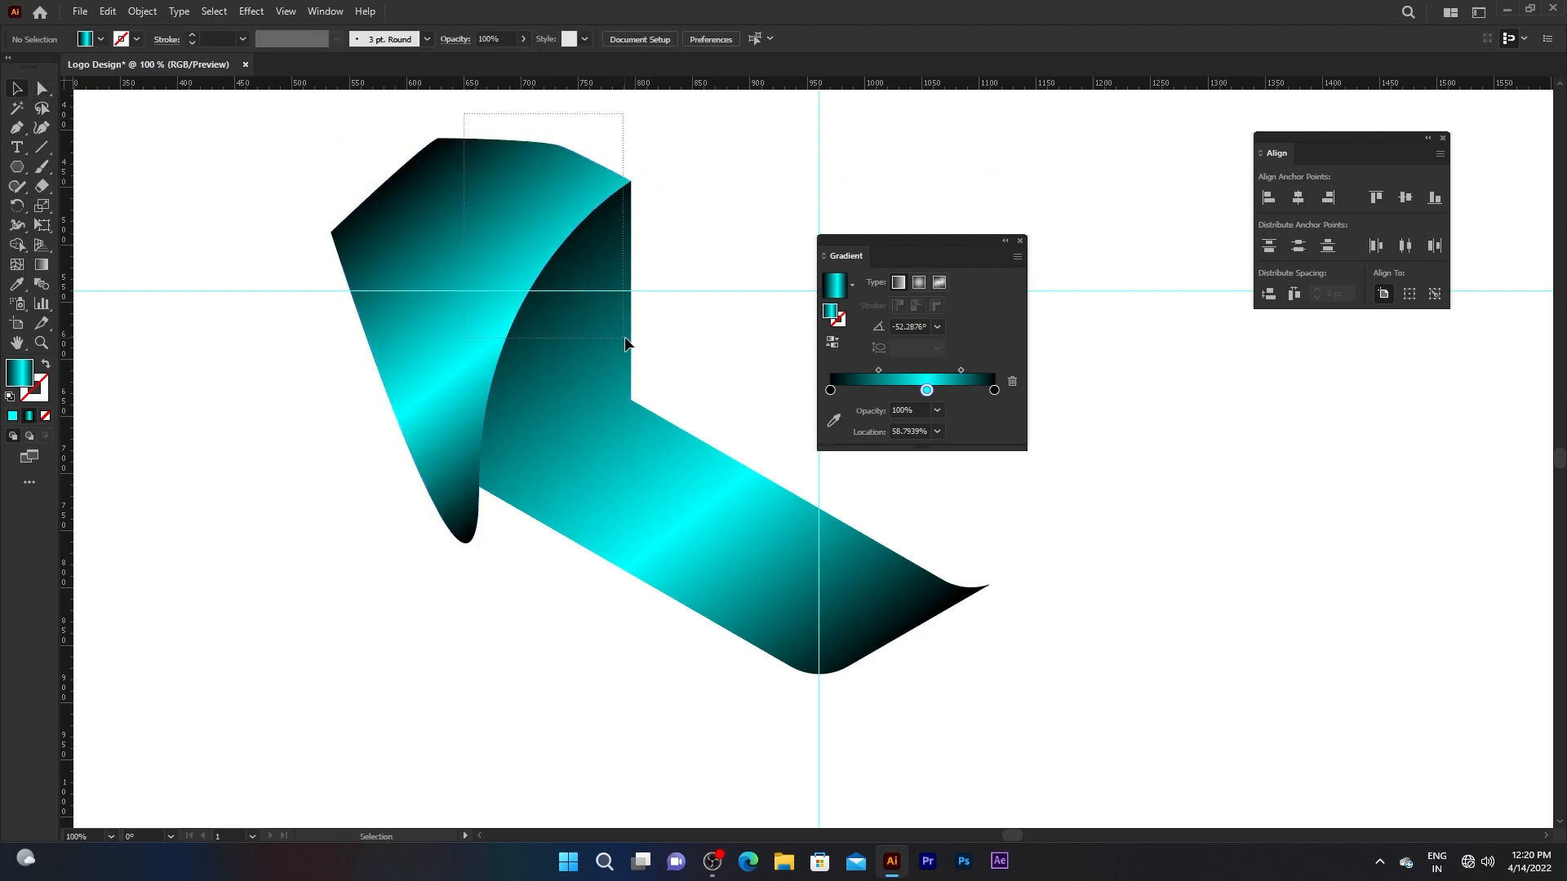
left_click_drag(625, 342, 625, 343)
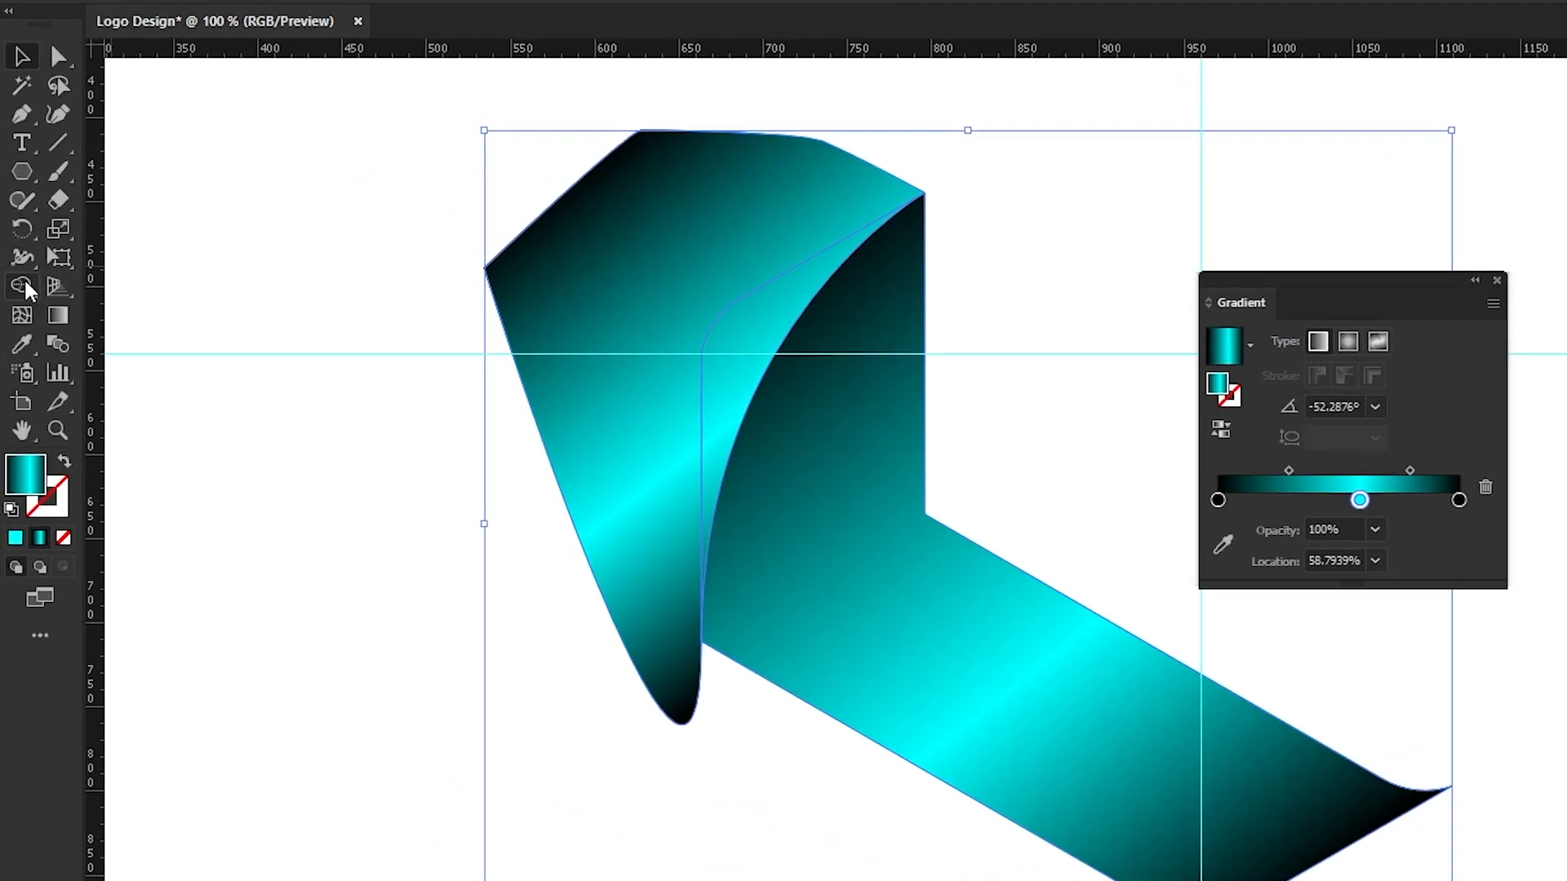
left_click(17, 245)
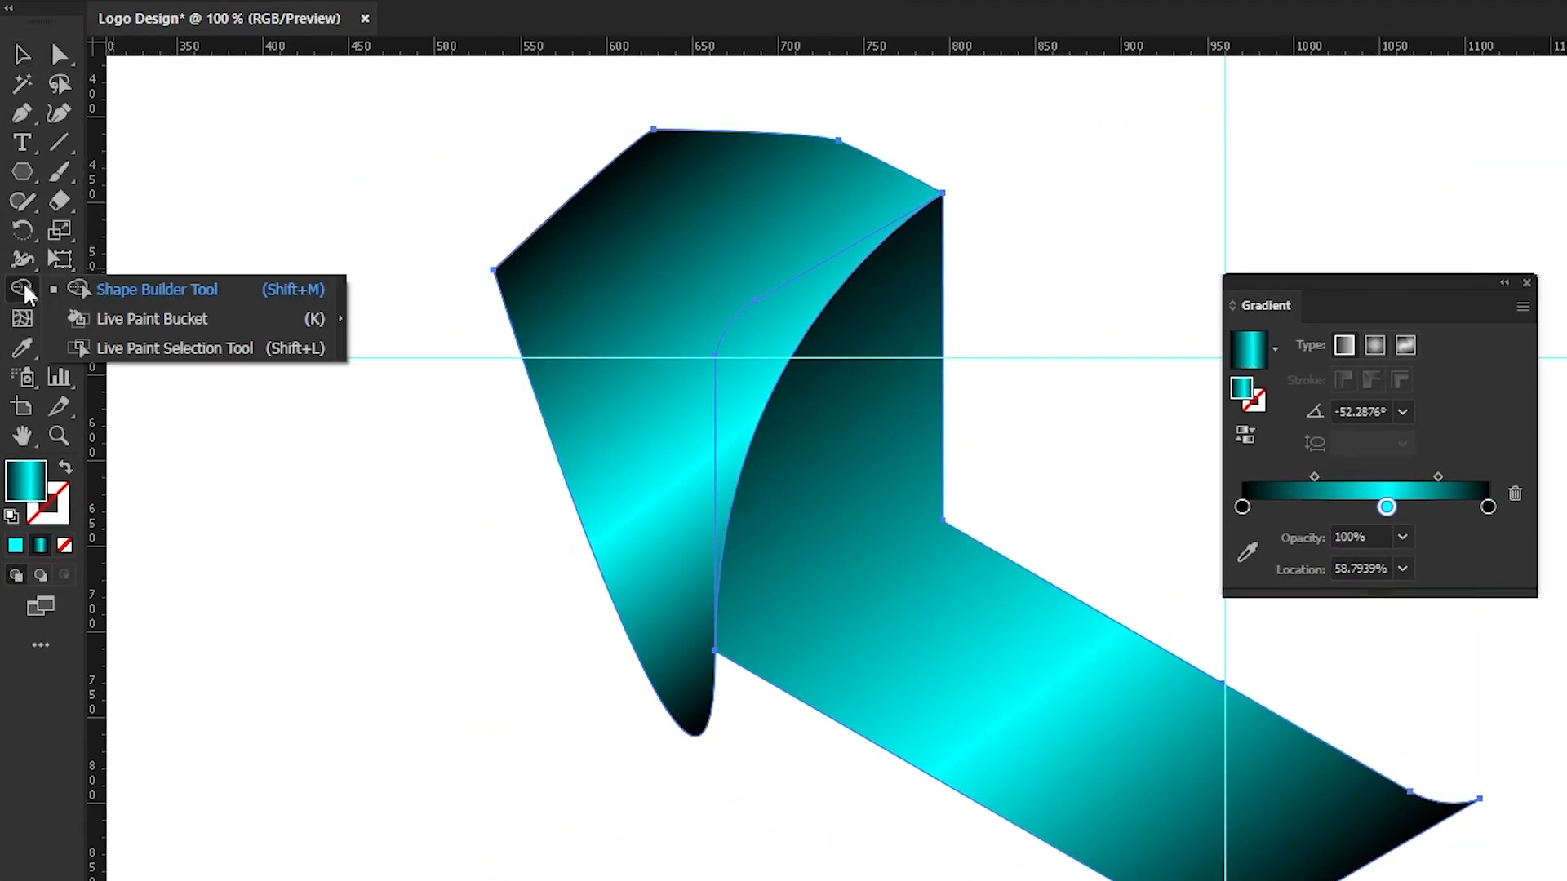
left_click(140, 291)
left_click_drag(489, 135, 572, 271)
left_click(22, 54)
left_click(323, 165)
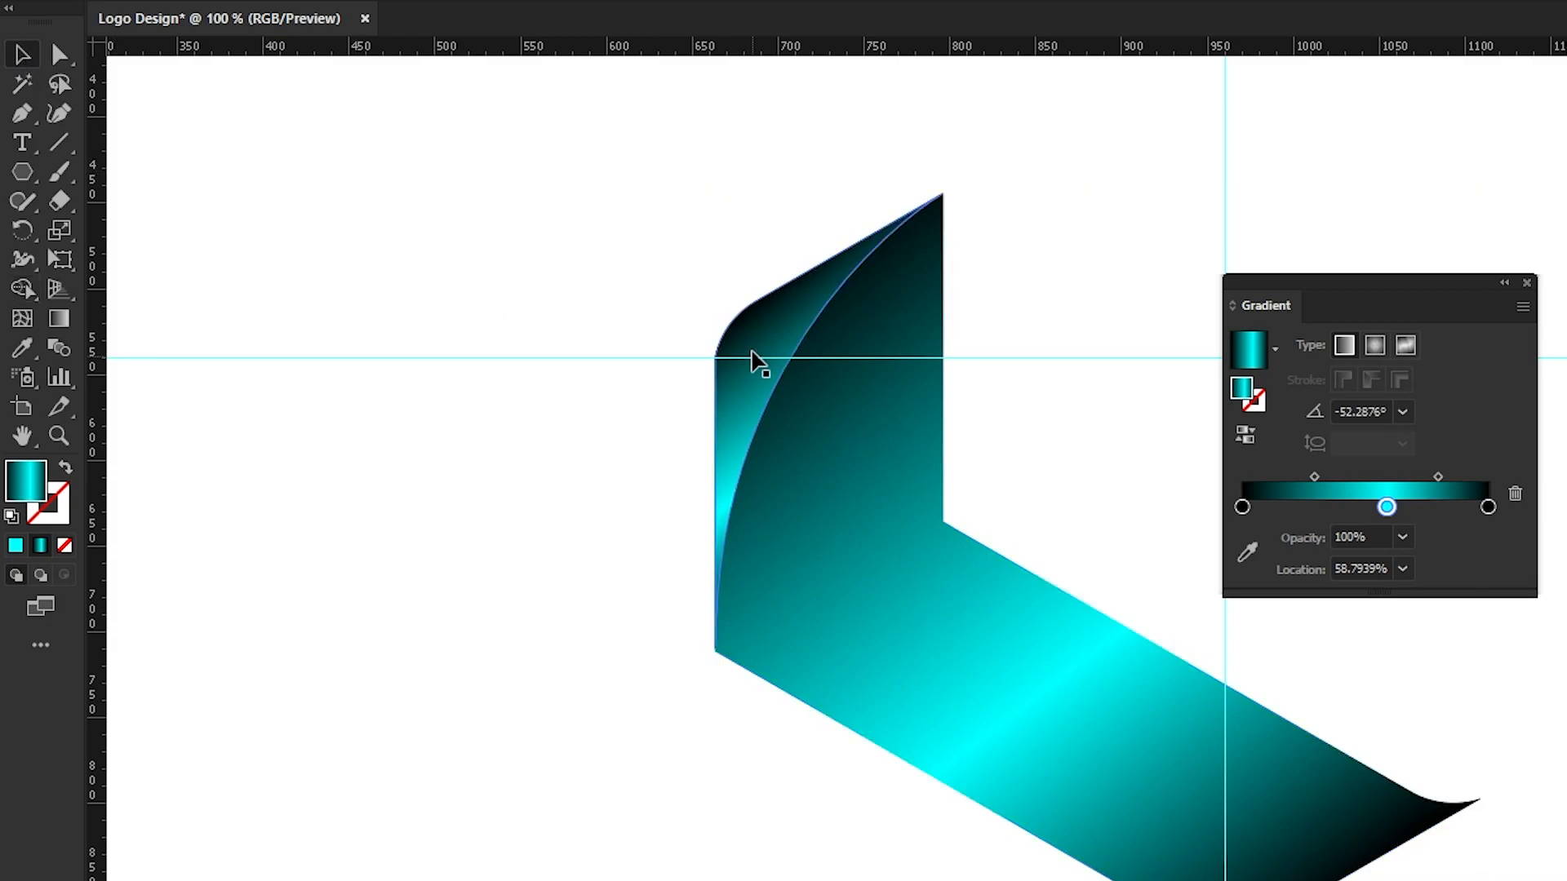
left_click(752, 339)
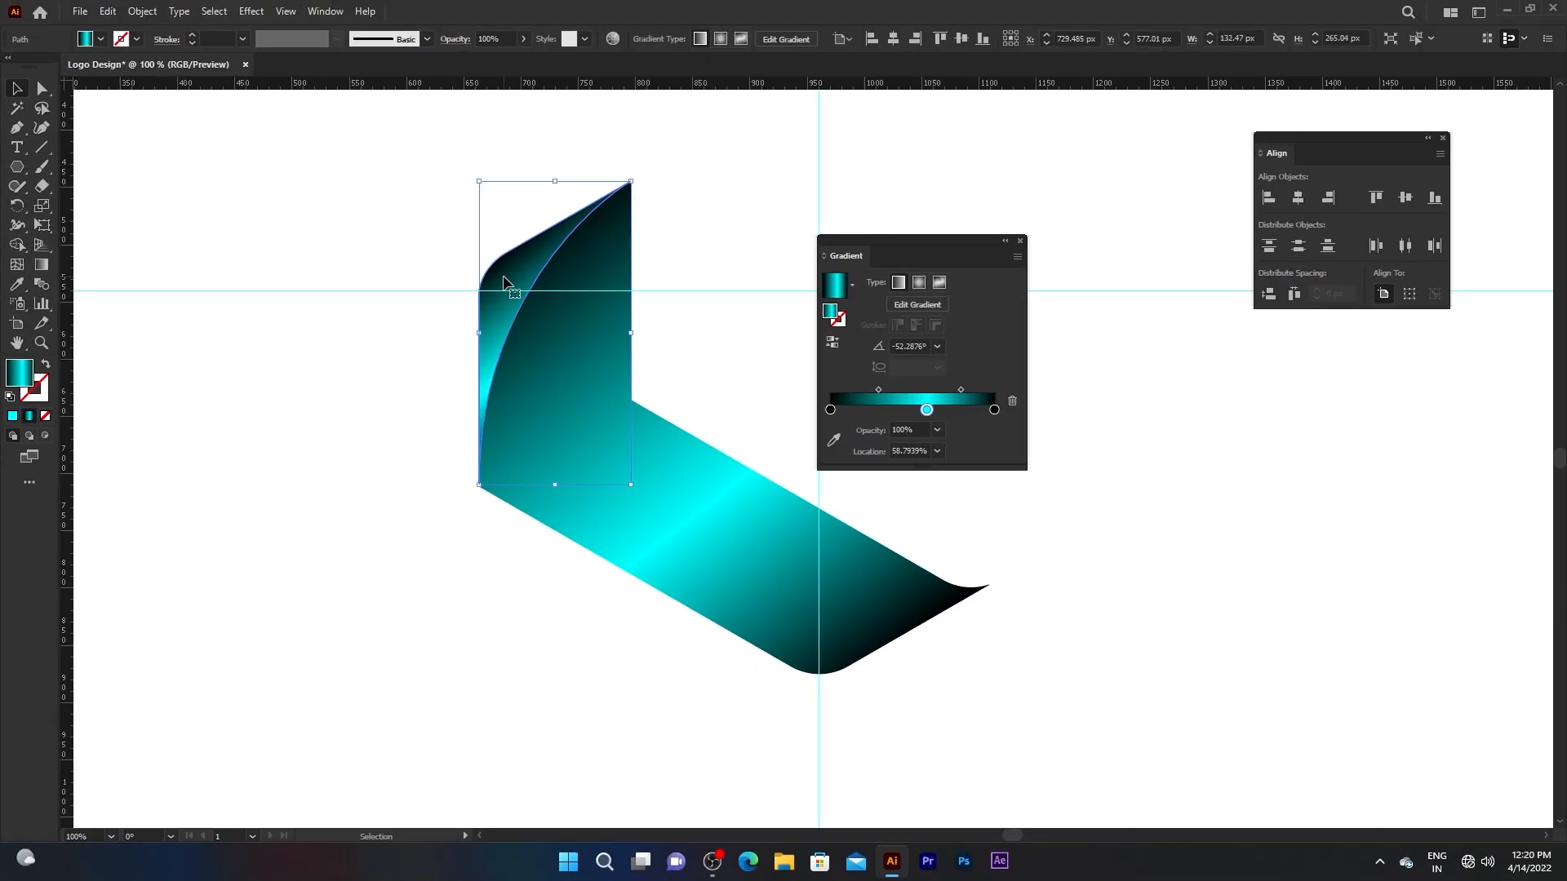
Redraw the curved sliver's gradient diagonally at about -120° from the band's top tip towards its lower-left corner
left_click(45, 266)
mouse_move(632, 187)
left_mouse_down()
mouse_move(525, 339)
mouse_move(481, 443)
left_mouse_up()
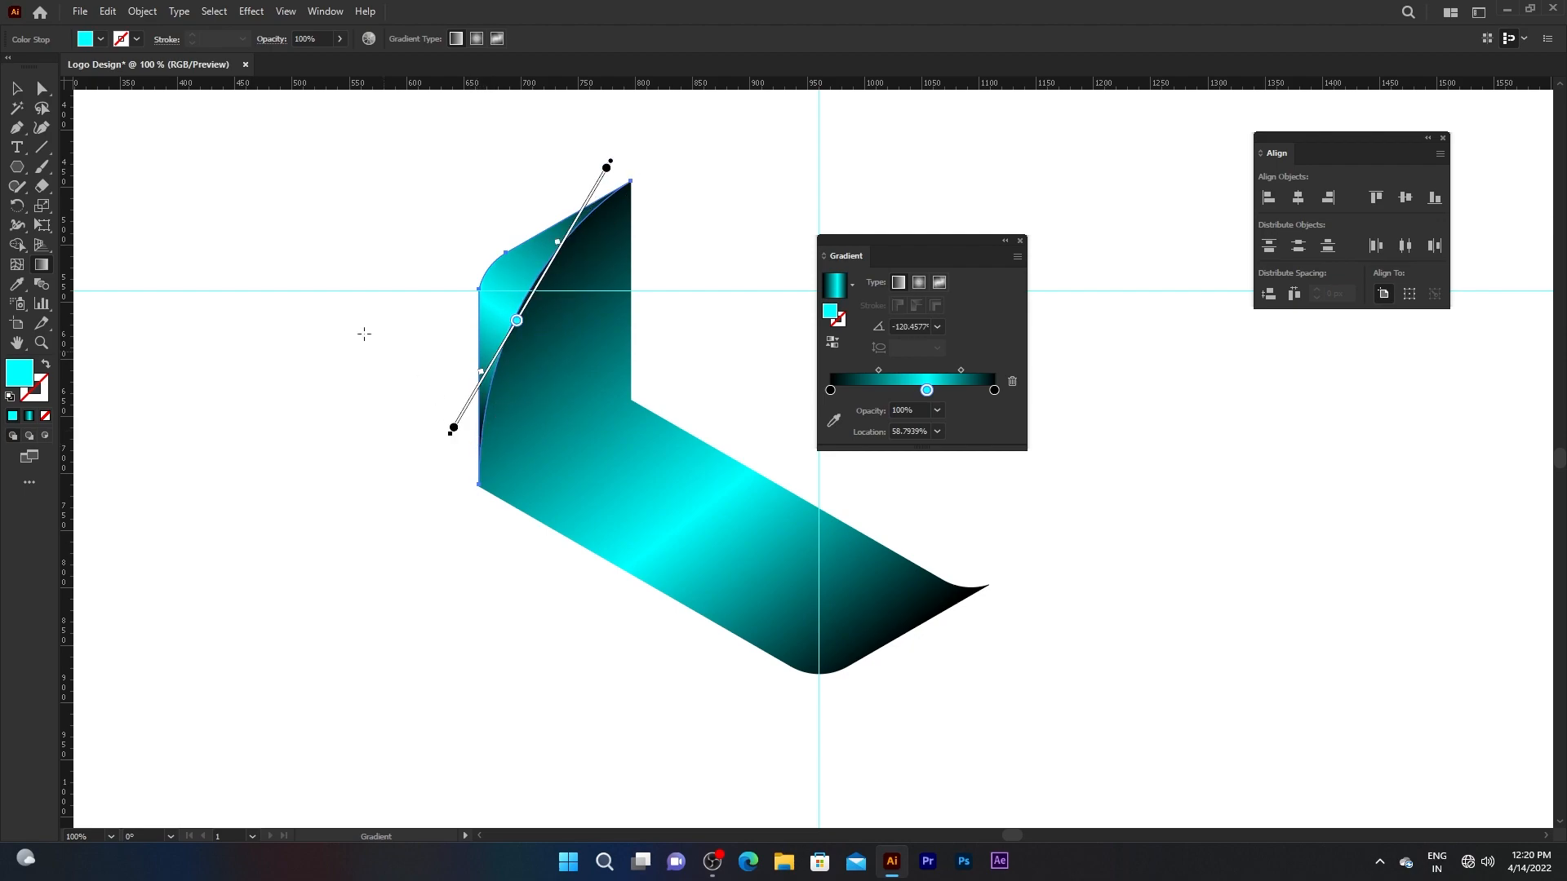
left_click(16, 87)
left_click(480, 269)
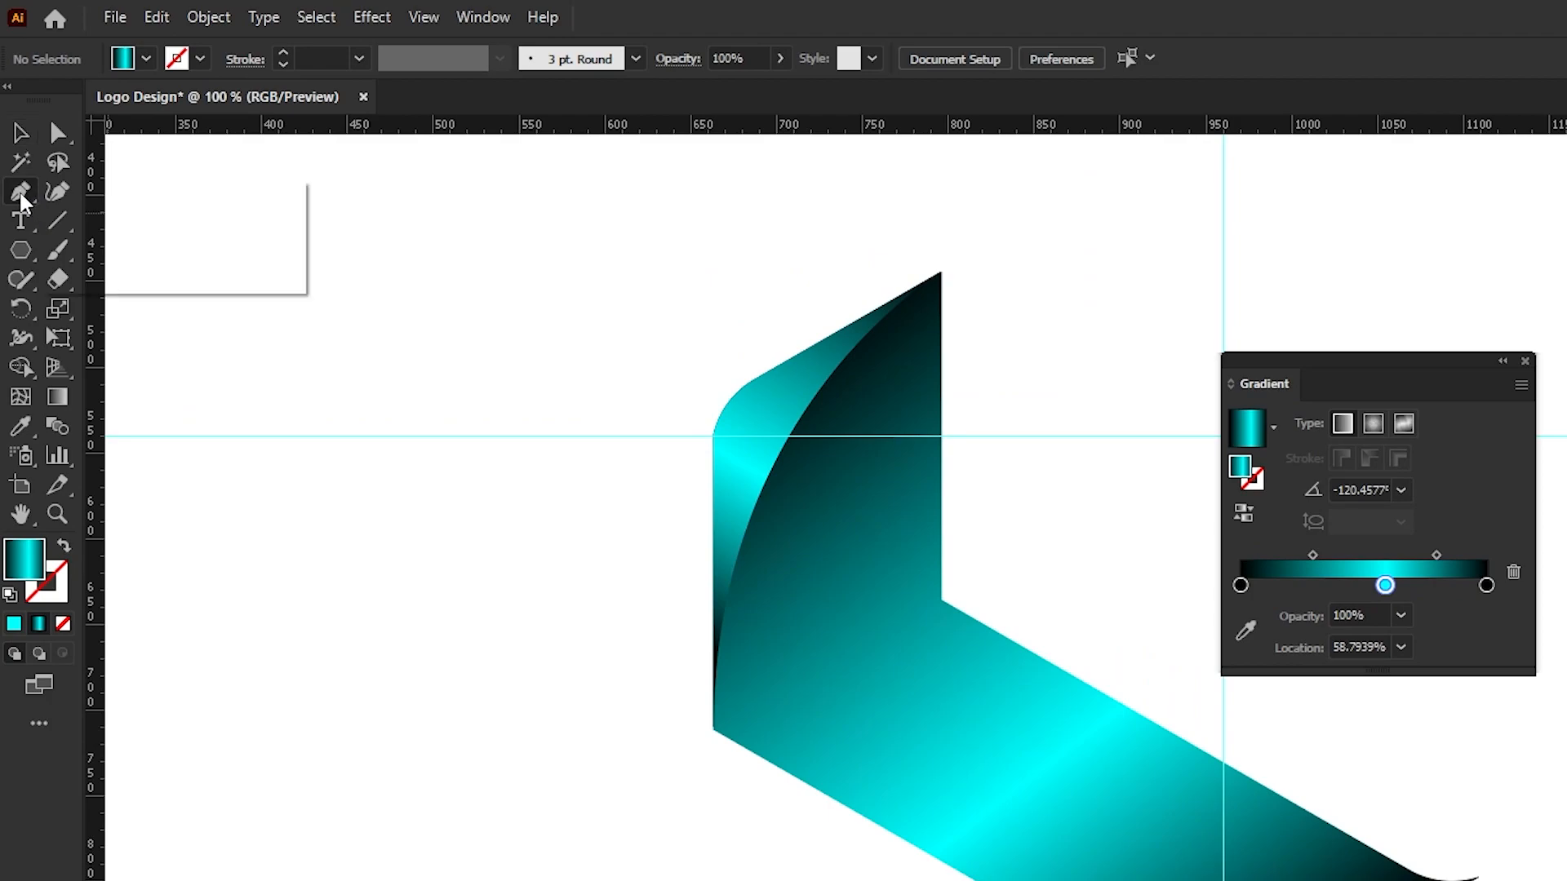
Draw a closed Pen shape with a curved edge from the sliver's upper curve to the band's lower edge, looping around outside the band
left_click_drag(21, 195, 100, 200)
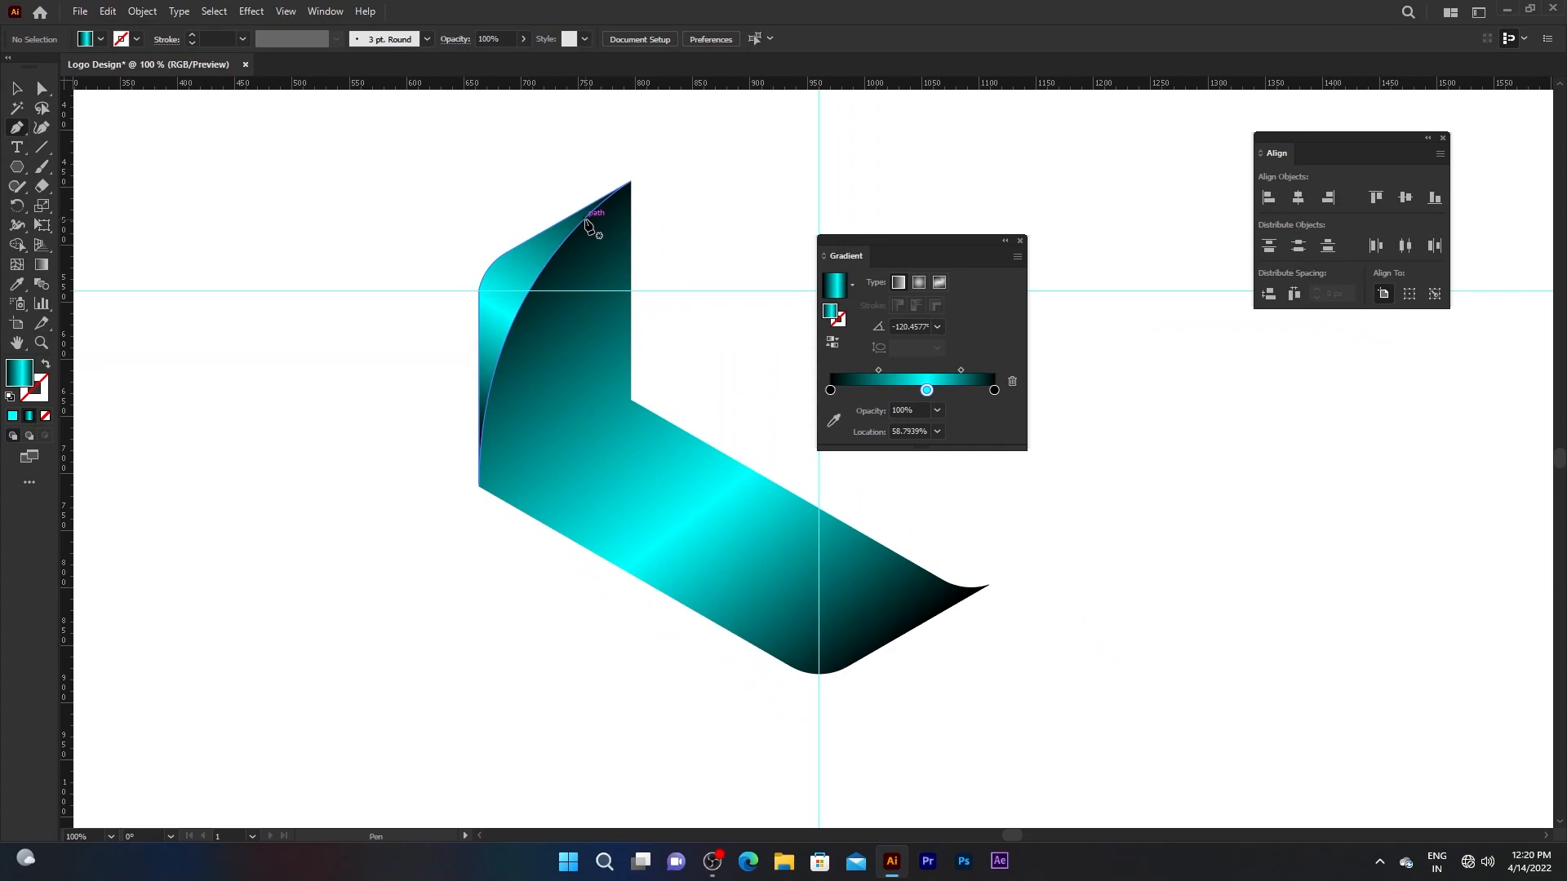
left_click(584, 219)
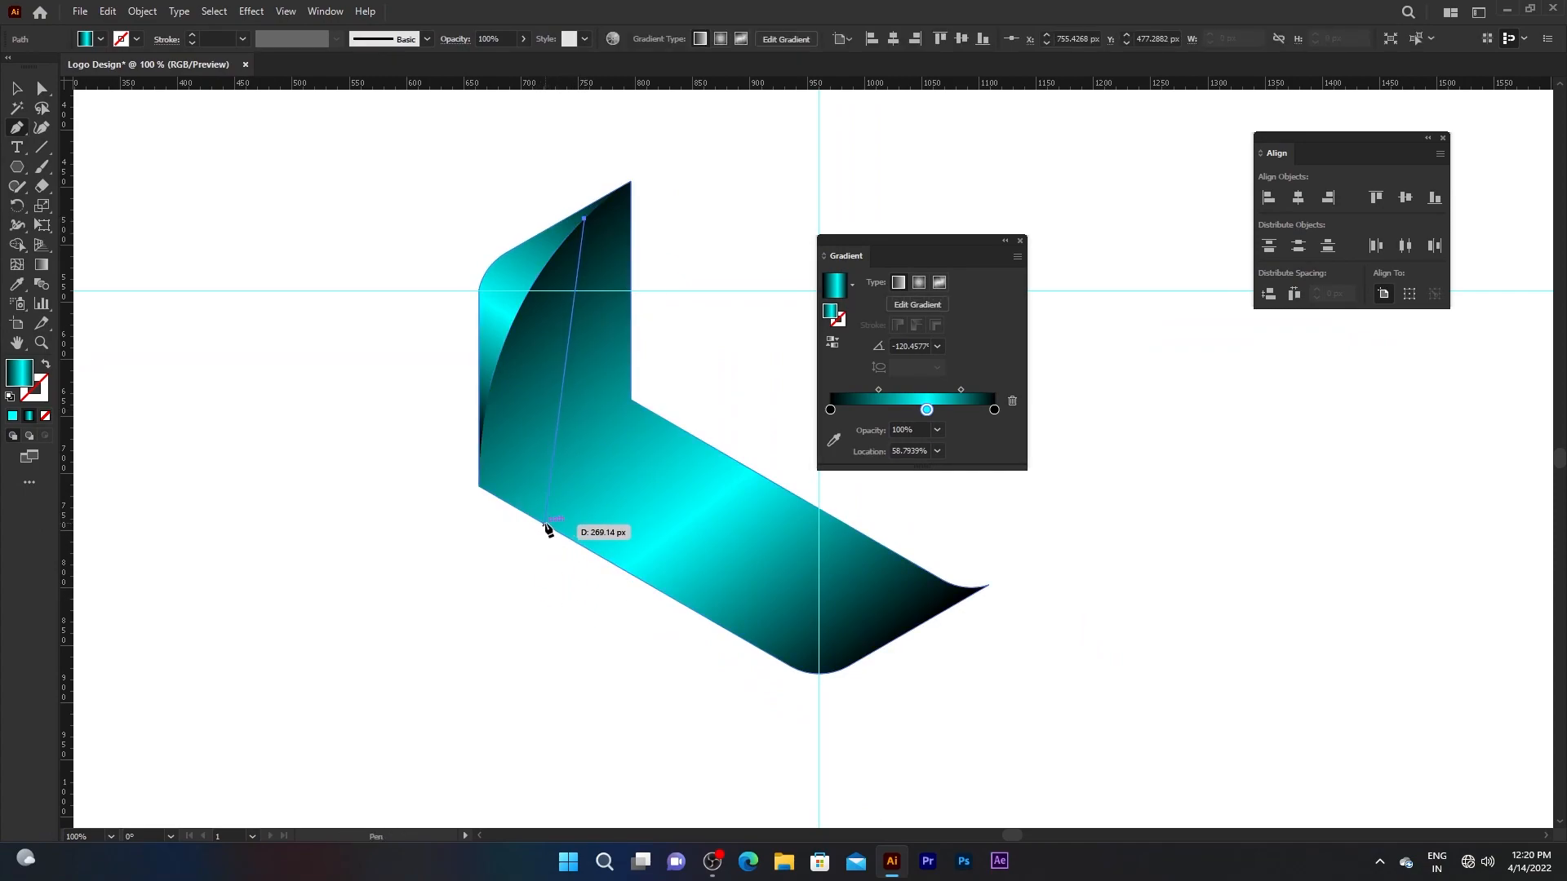
left_click_drag(547, 526, 596, 692)
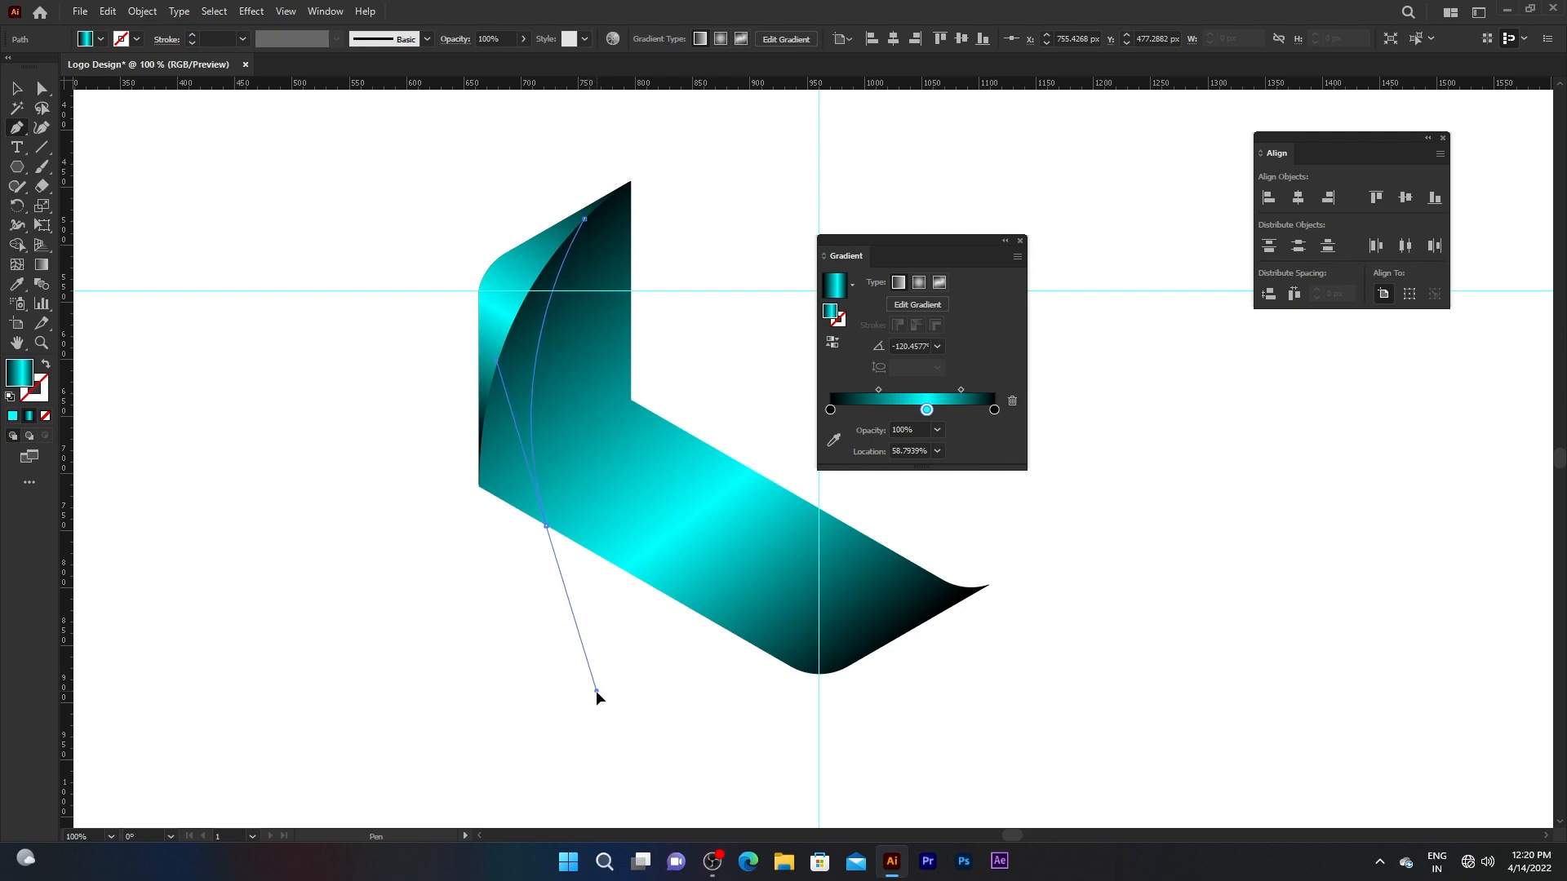
left_click(391, 492)
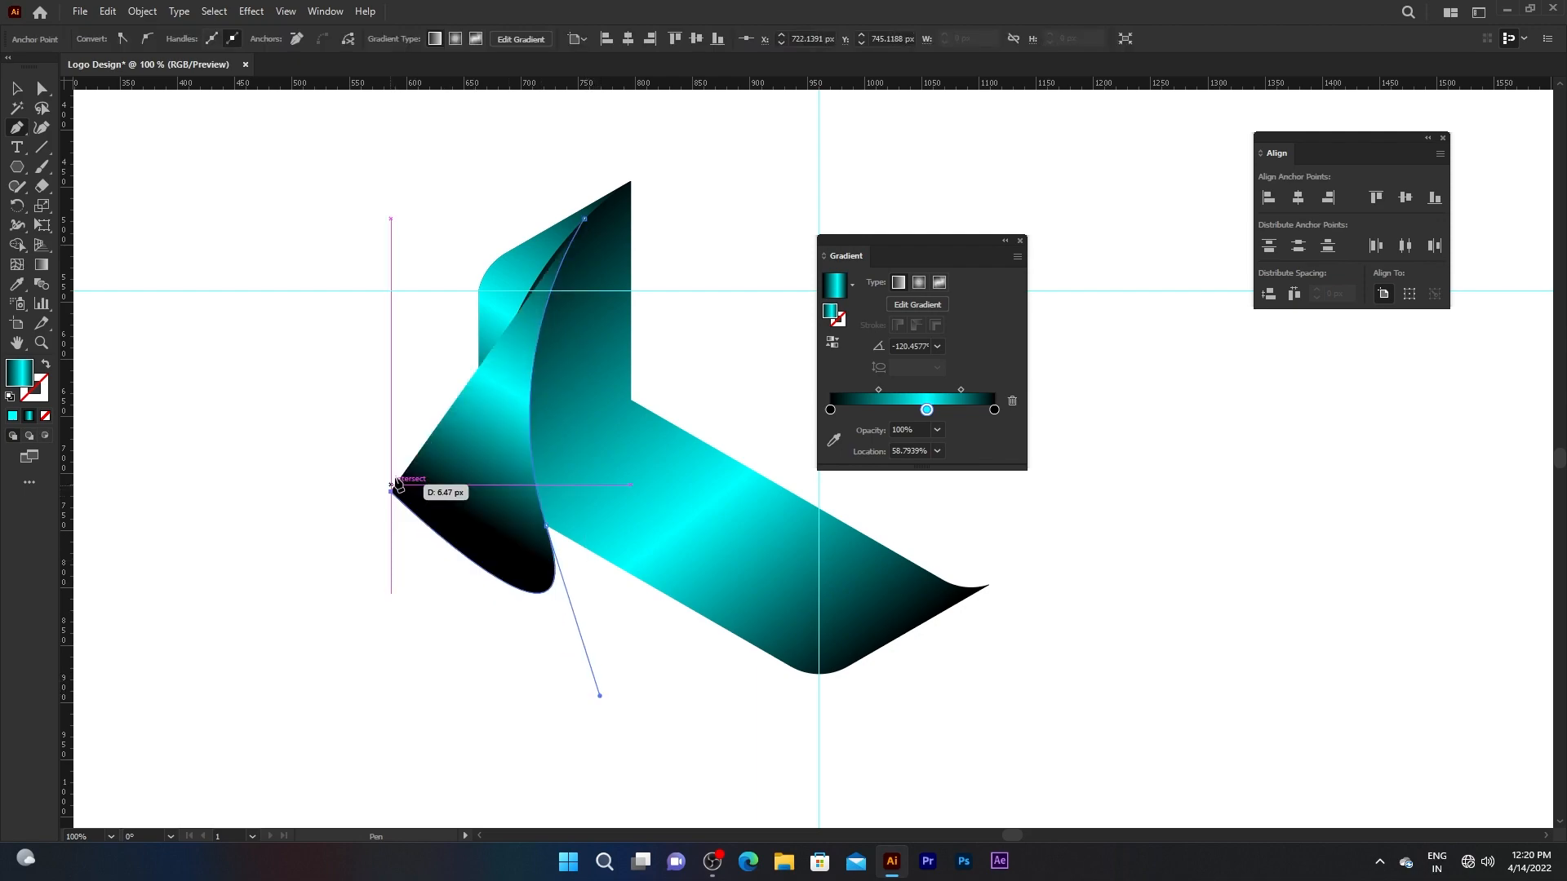
left_click_drag(416, 343, 504, 222)
left_click(446, 244)
left_click(584, 219)
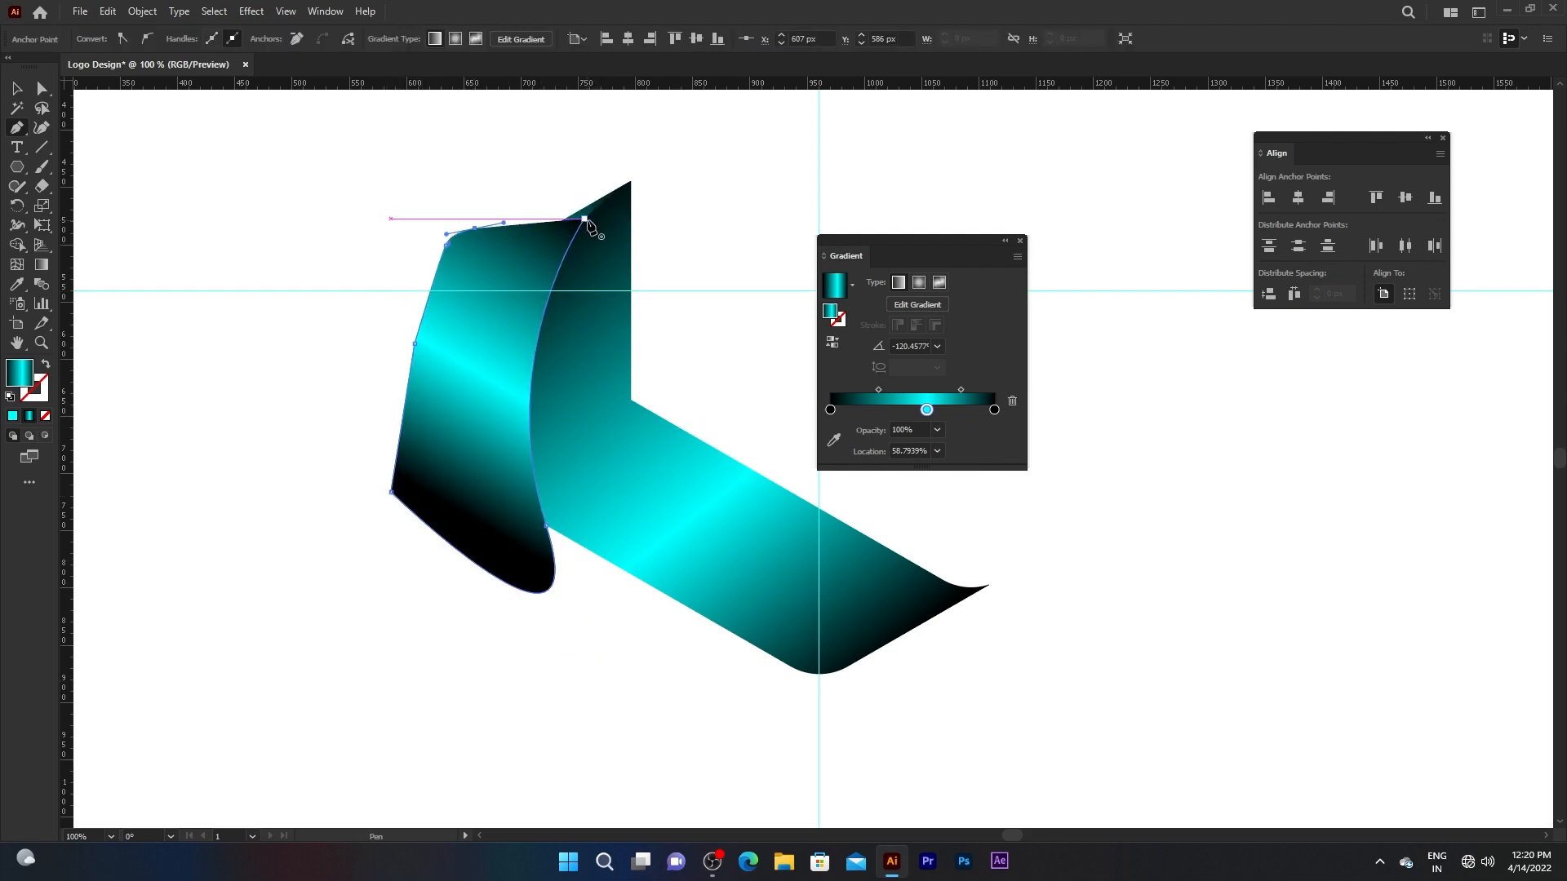
Remove the part of the second Pen shape outside the band with Shape Builder
key("v")
left_click_drag(489, 186, 554, 349)
left_click(16, 245)
left_click_drag(428, 200, 449, 261)
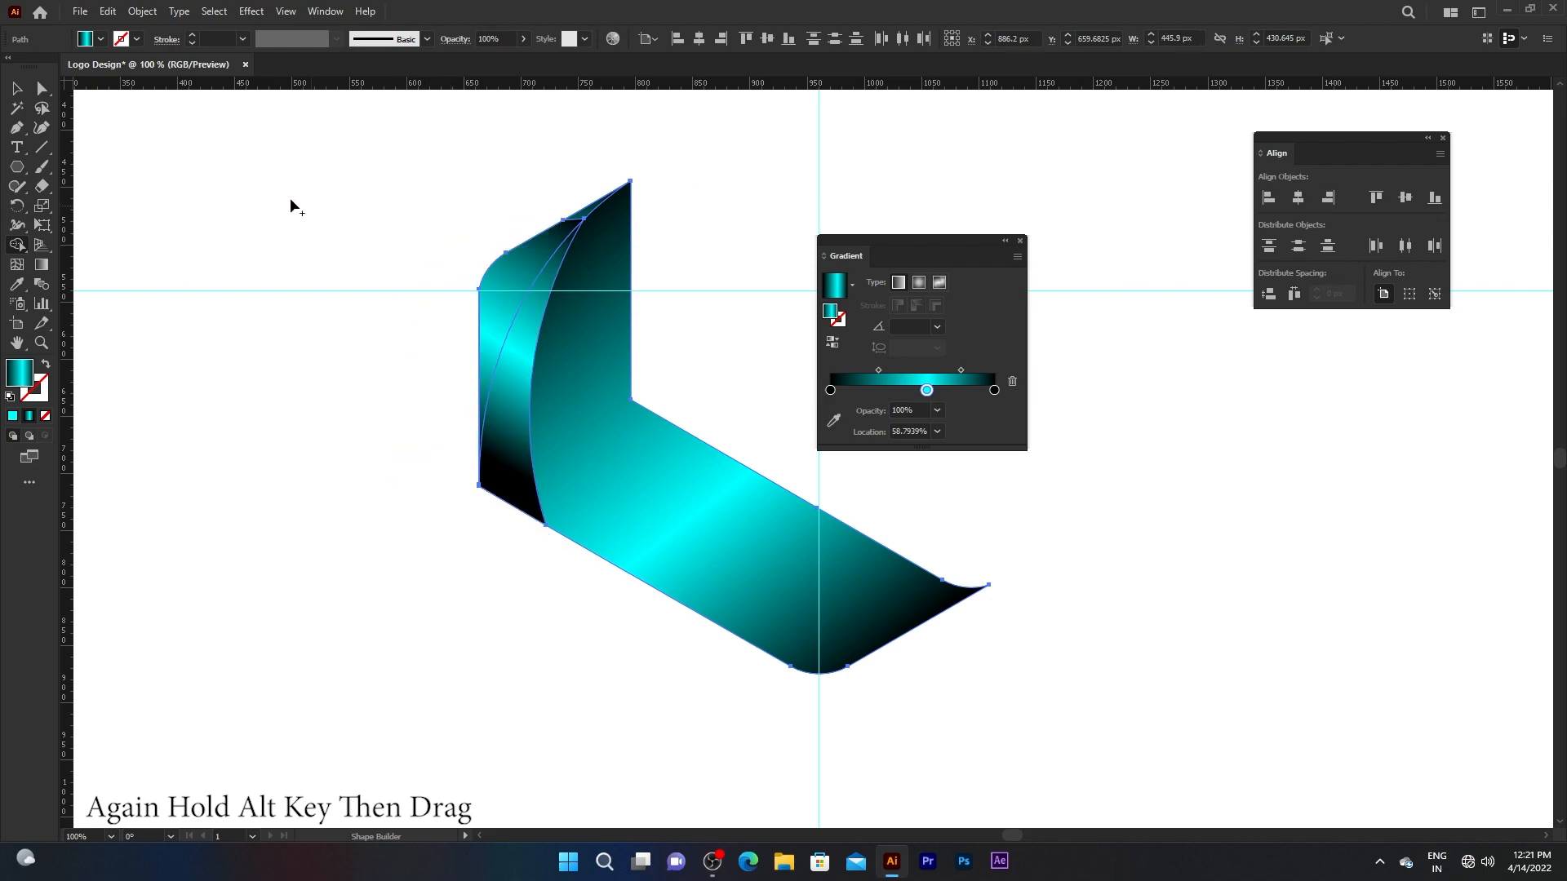
key("v")
left_click(439, 209)
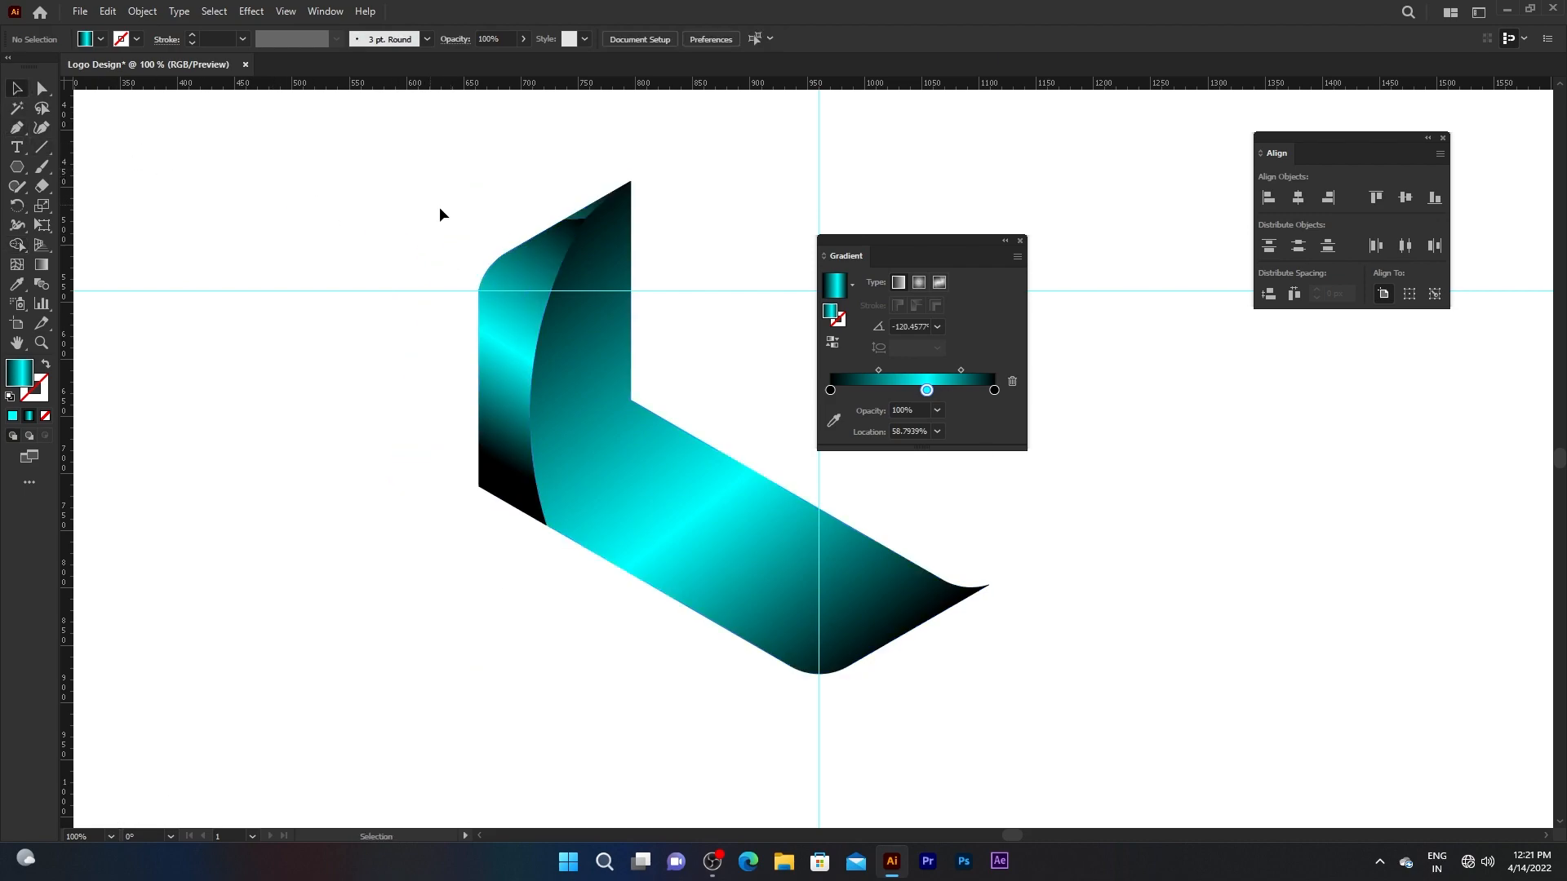
Bring the first curved sliver to the front, above the second curved fold
left_click(593, 214)
right_click(589, 214)
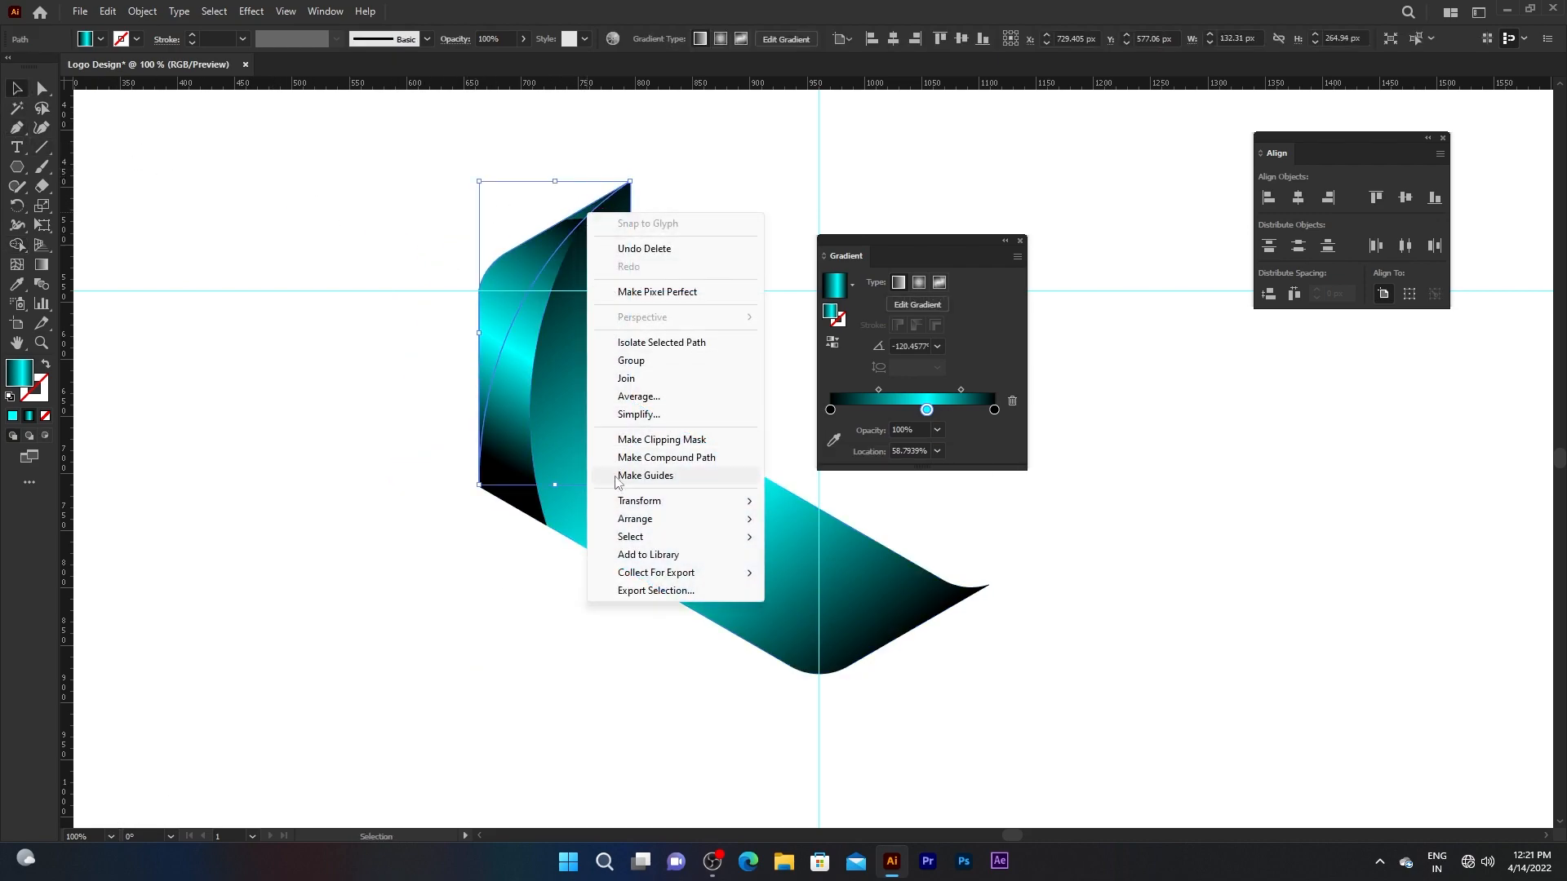
mouse_move(645, 519)
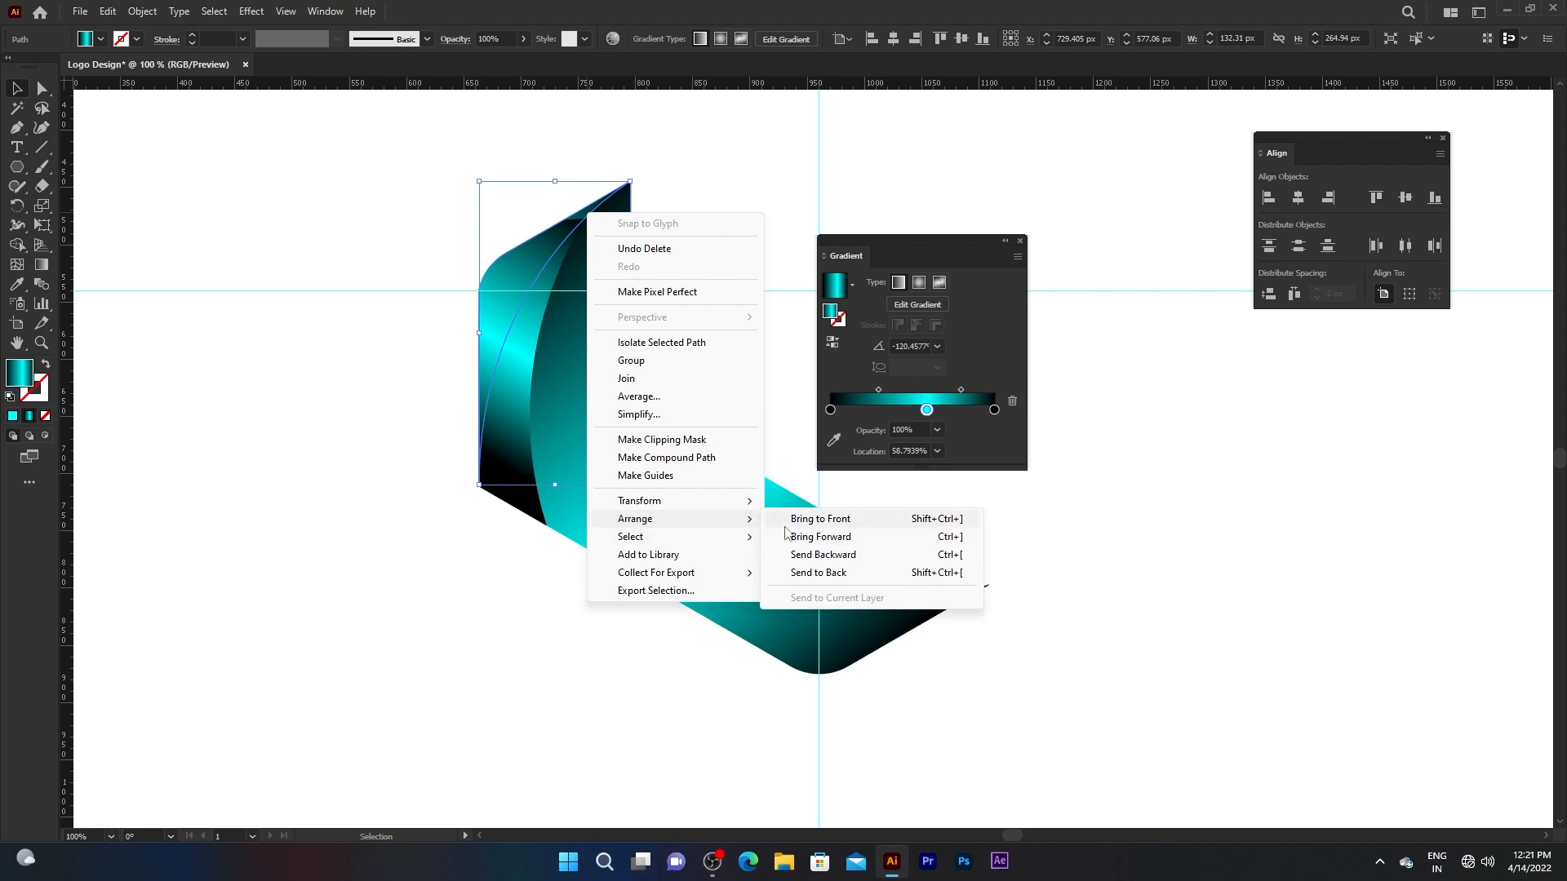
left_click(820, 520)
left_click(741, 238)
Redraw the second curved fold's gradient downwards at about -99° and move its cyan stop to about 61%
left_click(512, 439)
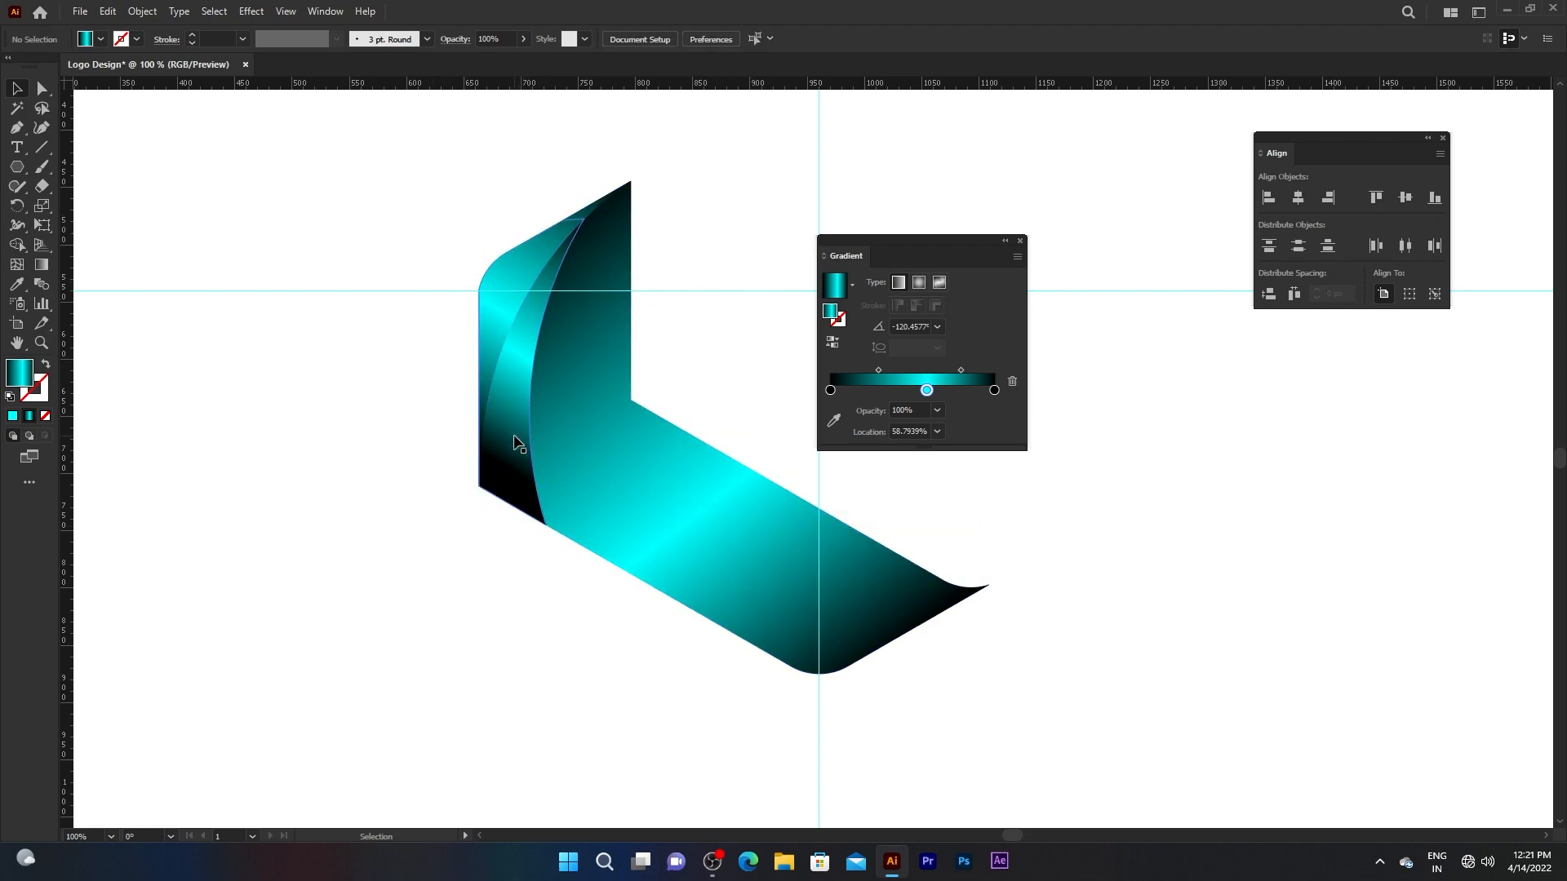
left_click(41, 267)
mouse_move(582, 227)
left_mouse_down()
mouse_move(518, 416)
mouse_move(535, 524)
left_mouse_up()
left_click_drag(514, 396, 513, 402)
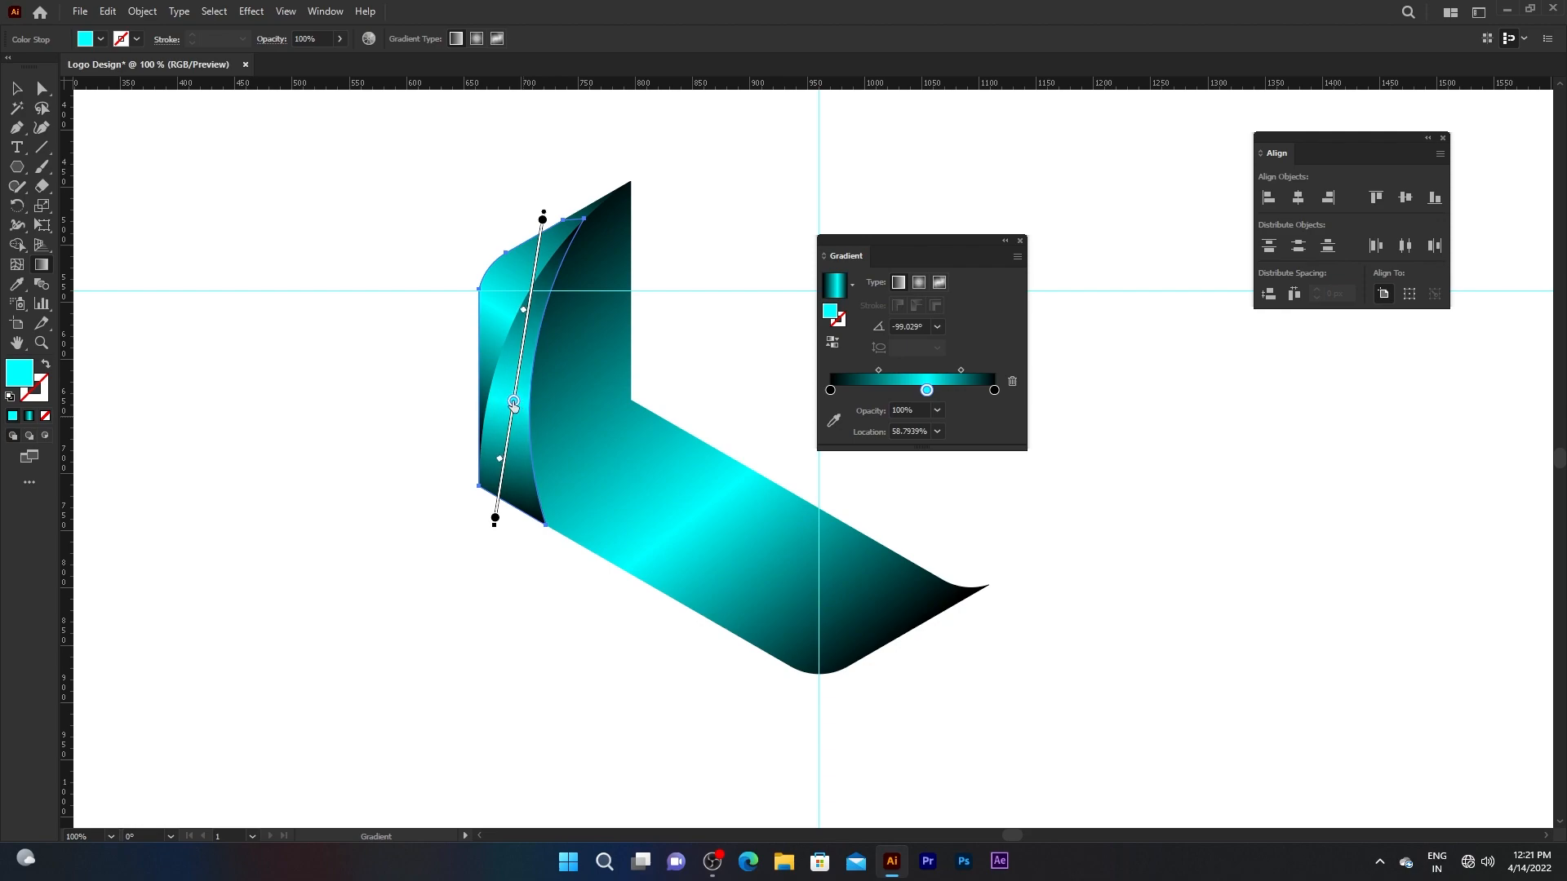
left_click(19, 88)
left_click(115, 140)
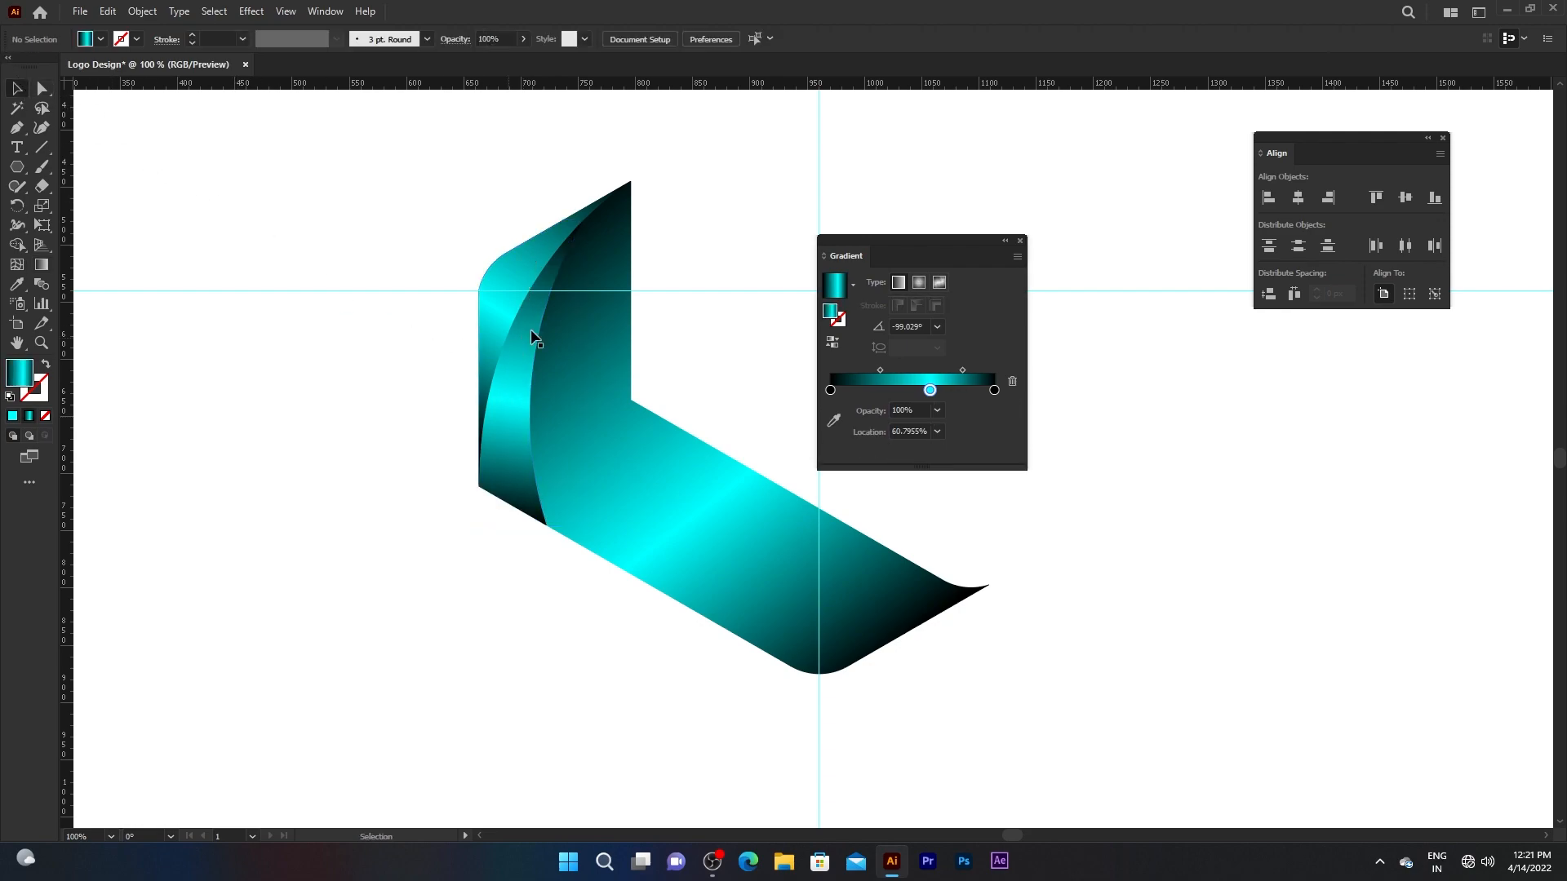
Draw a closed black Pen shadow shape curving from the second fold's upper tip to the band's lower edge, with its inner side over the fold
left_click(101, 40)
left_click(47, 67)
key("Escape")
key("p")
scroll(581, 251, "down", 1)
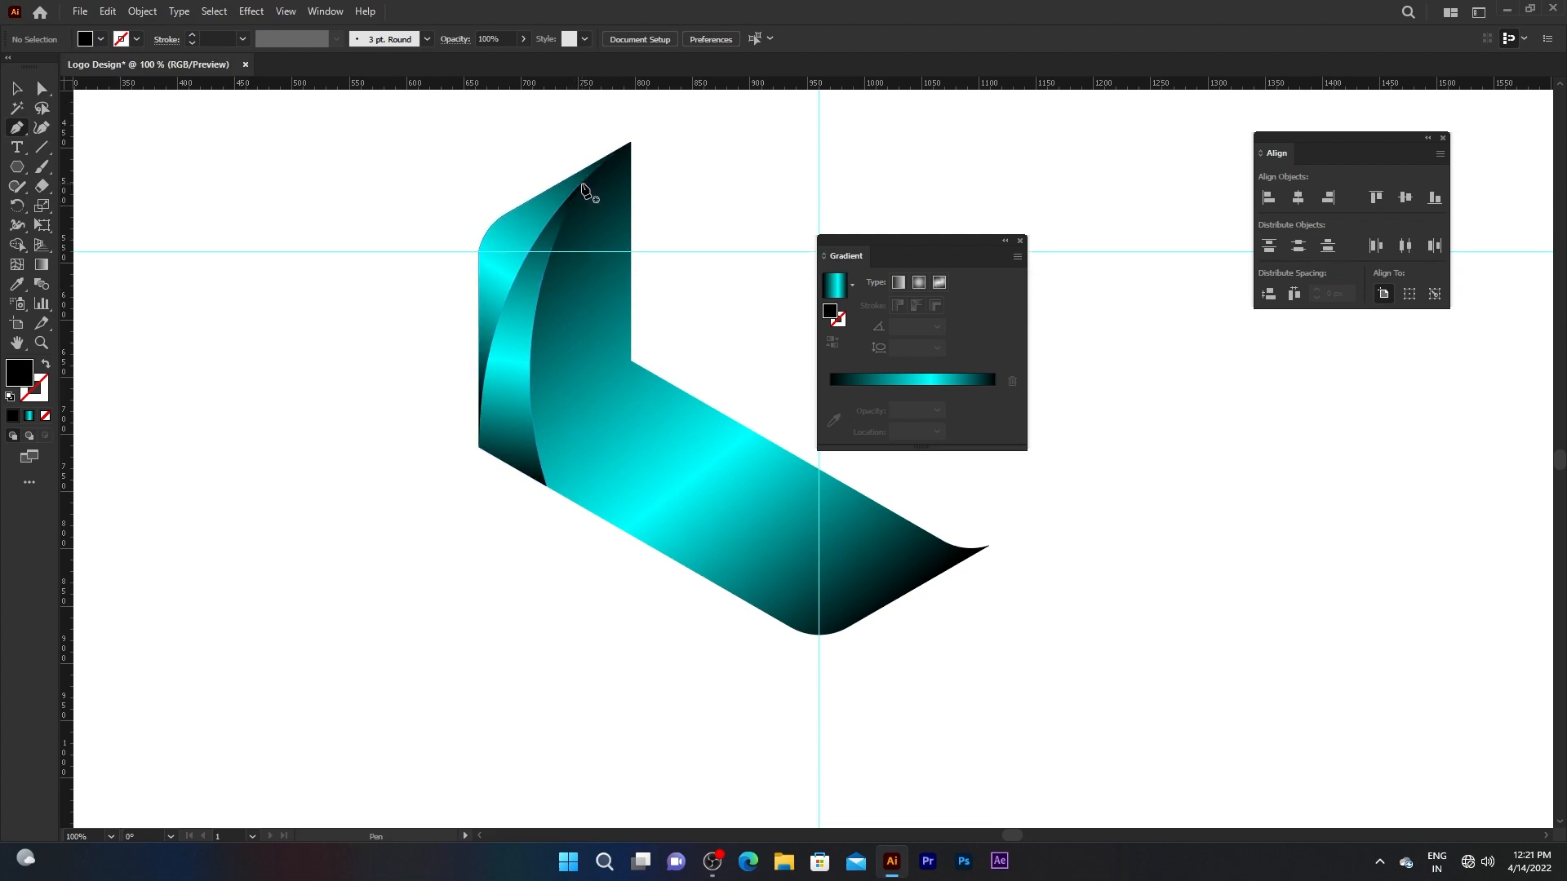
left_click(583, 178)
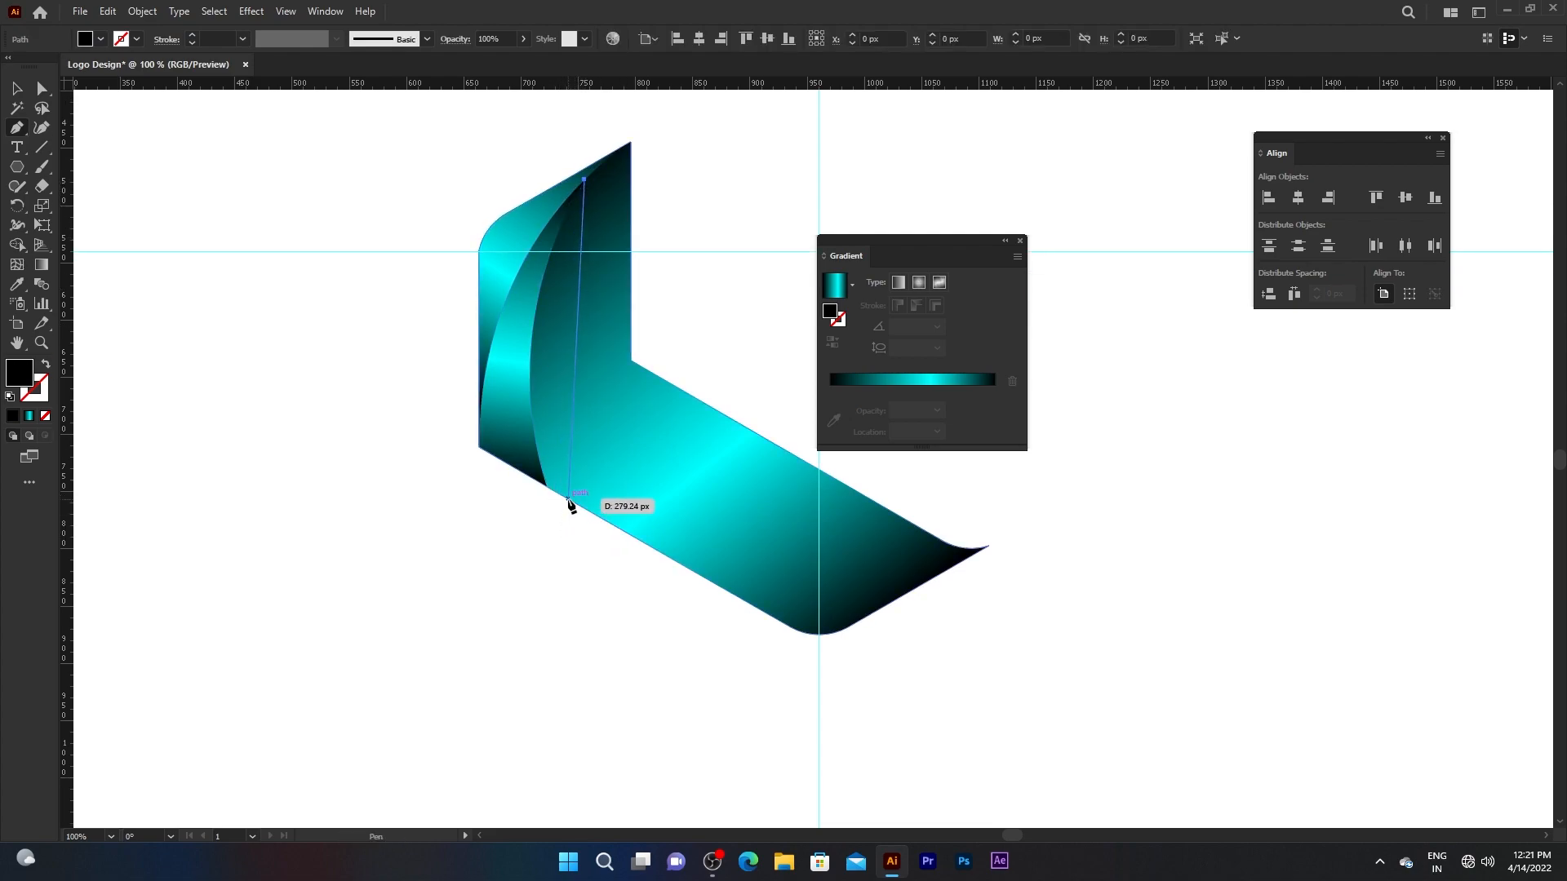
left_click_drag(594, 513, 698, 673)
left_click(519, 529)
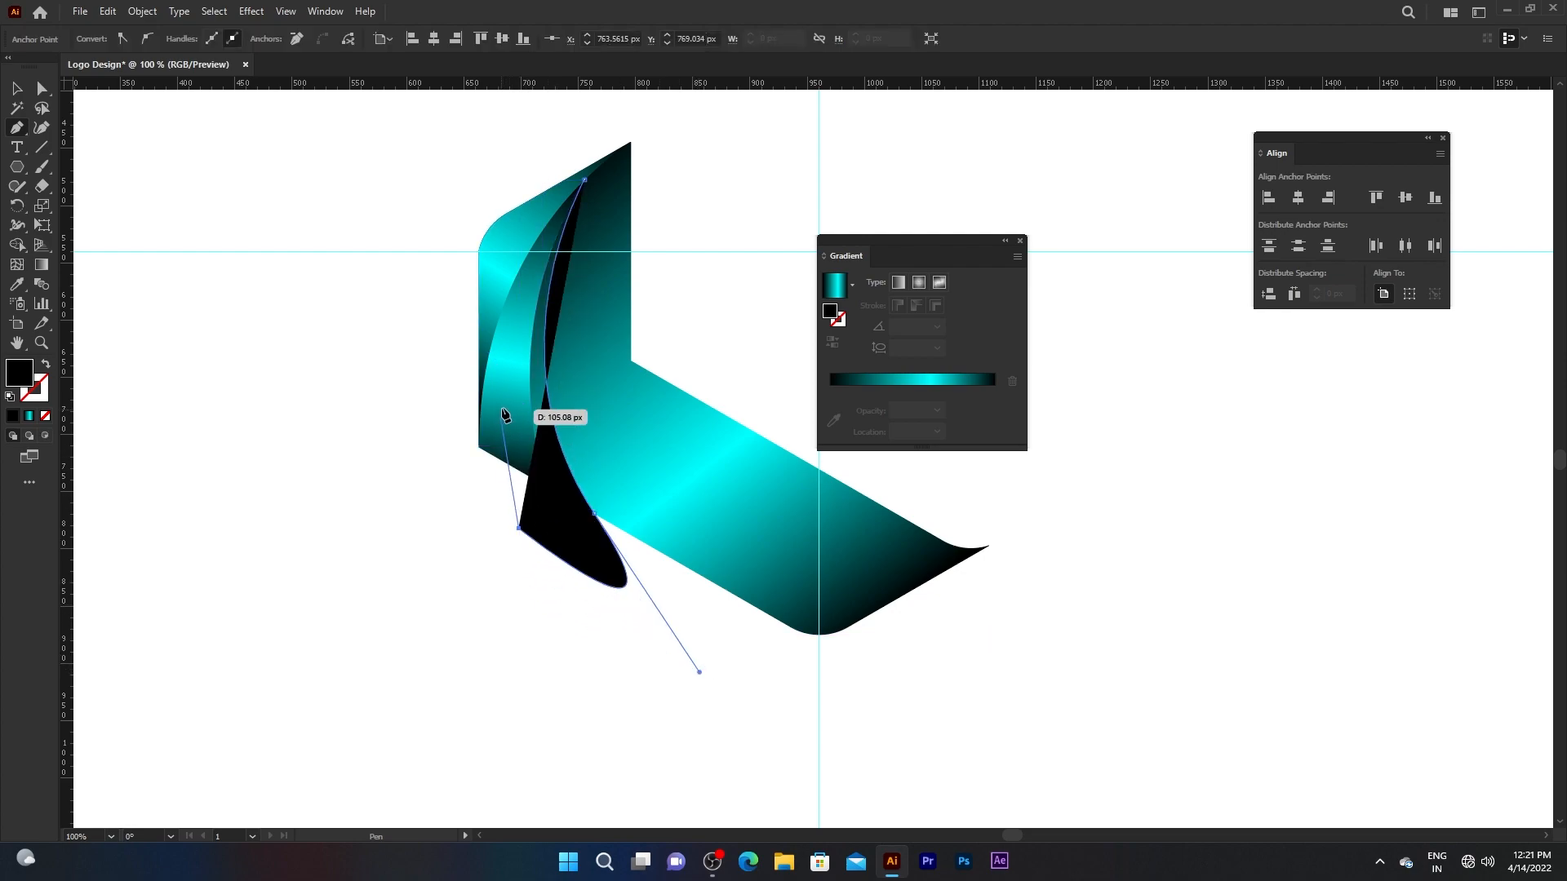
left_click(505, 386)
scroll(584, 168, "up", 2)
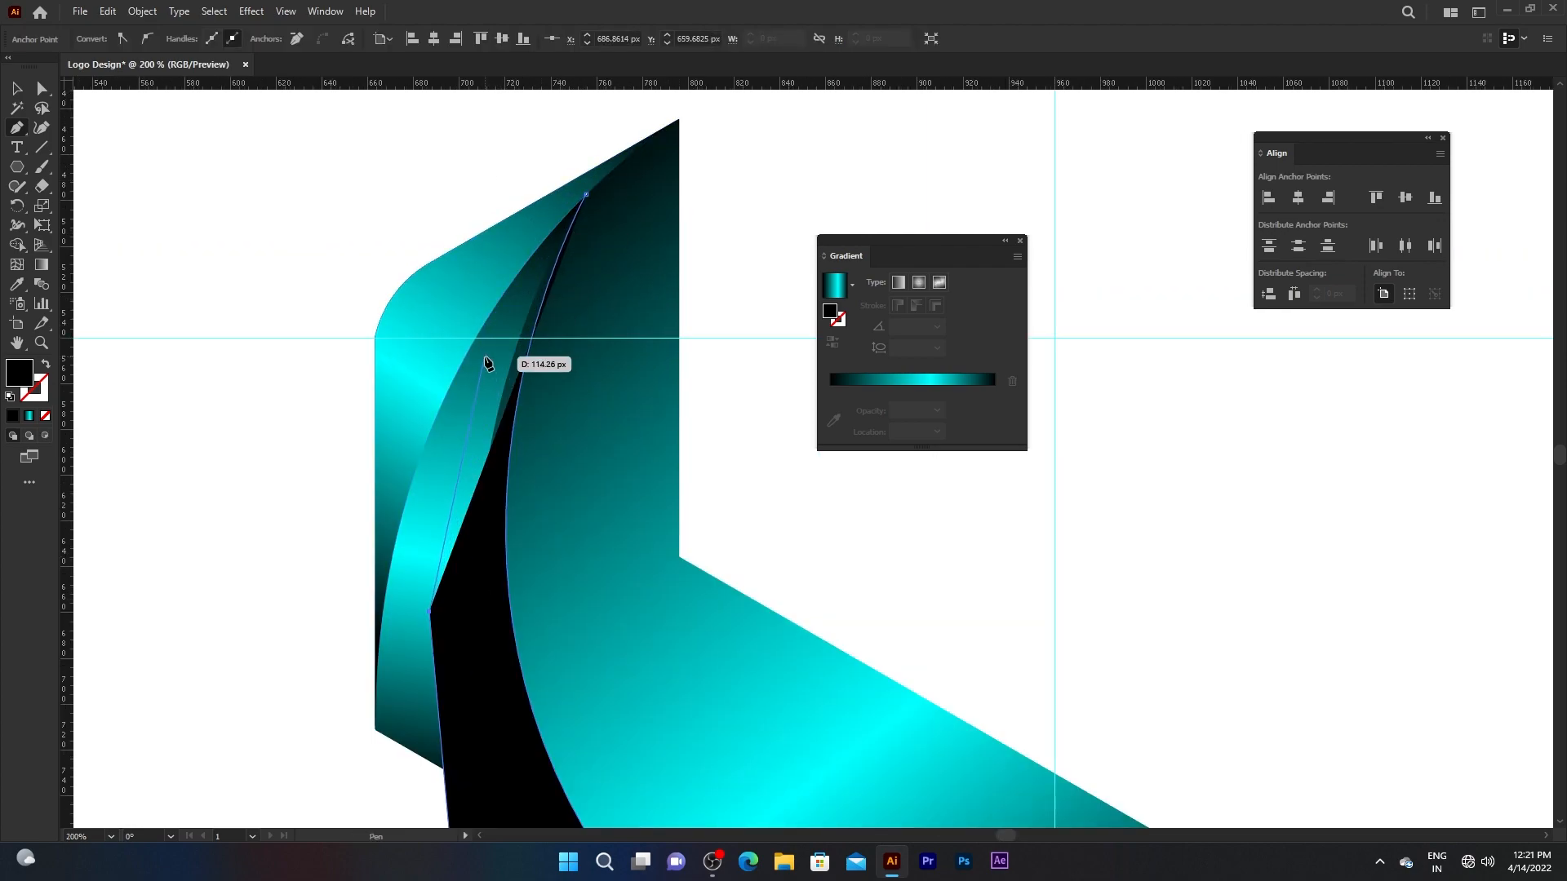
scroll(576, 215, "up", 3)
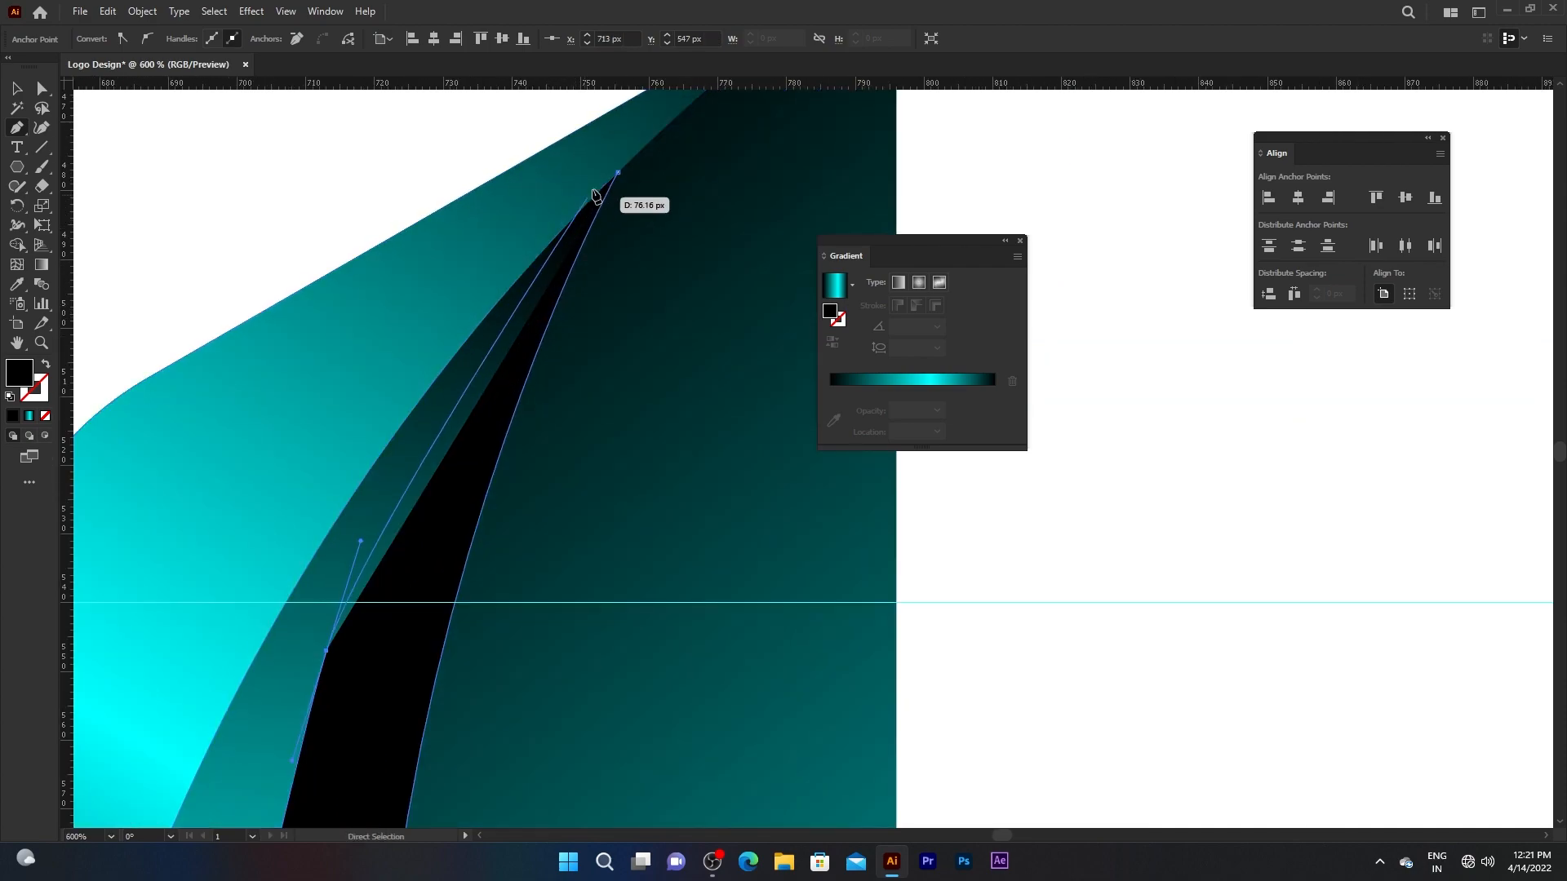
left_click(574, 222)
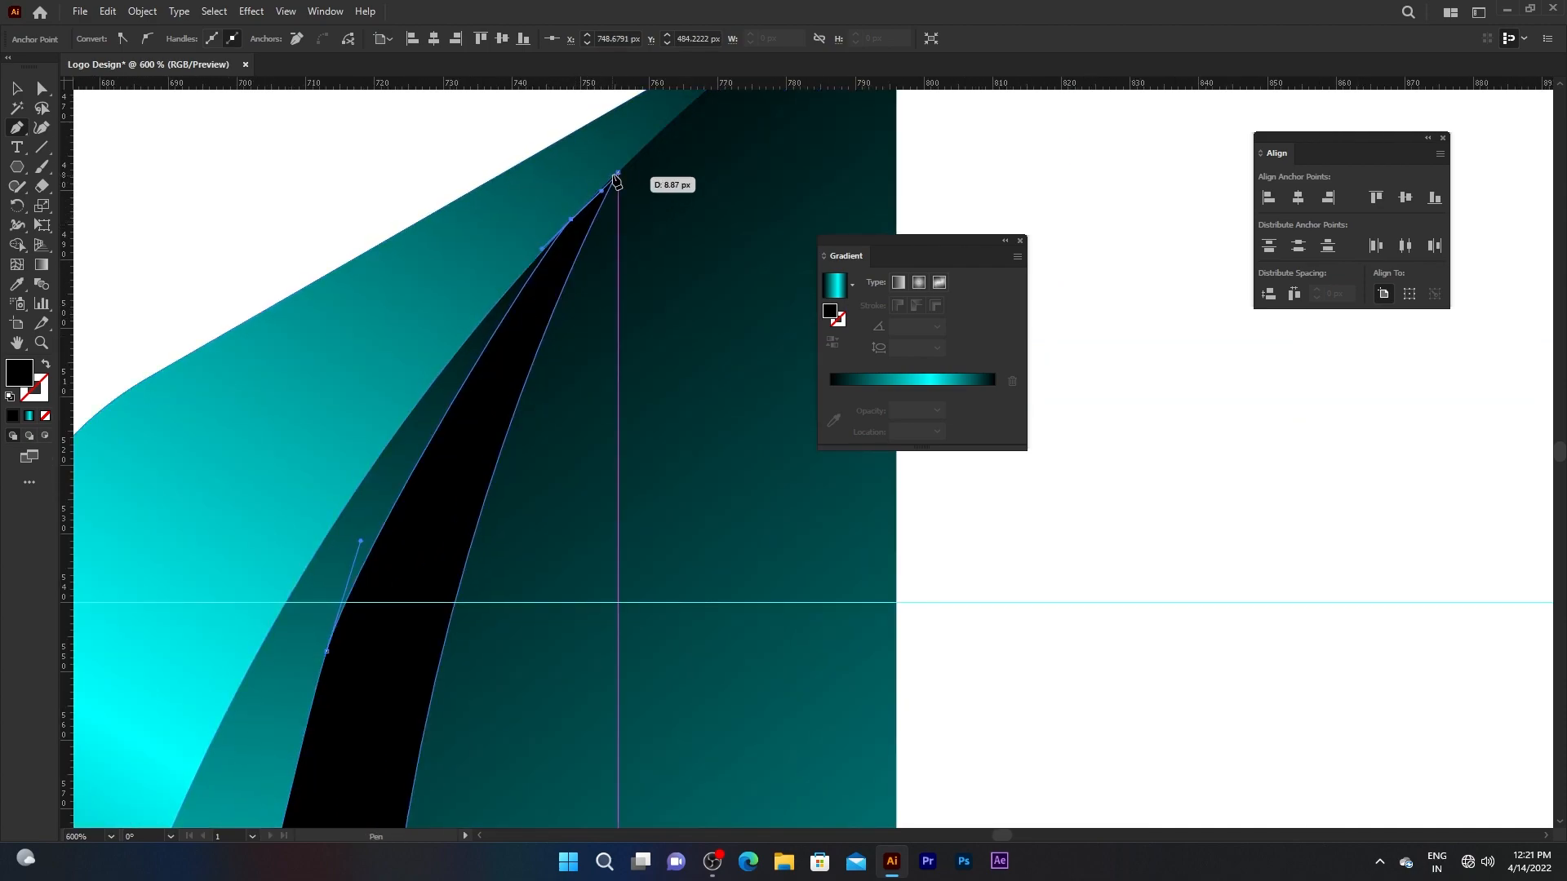
left_click(616, 173)
scroll(545, 194, "down", 4)
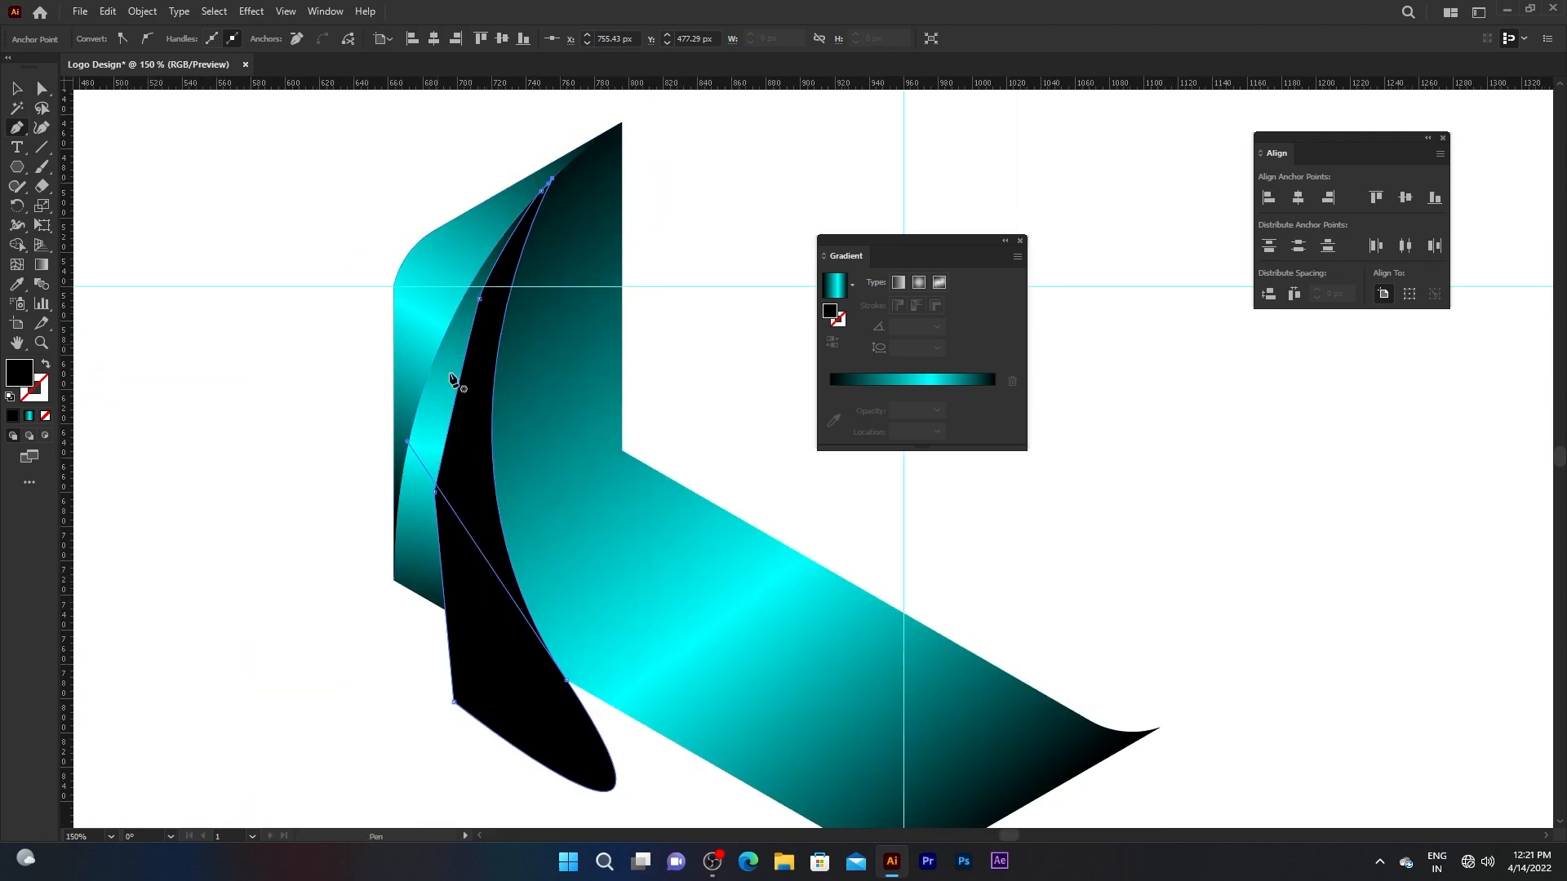
scroll(486, 349, "down", 1)
Remove the part of the black shadow shape below the band with Shape Builder
left_click(16, 88)
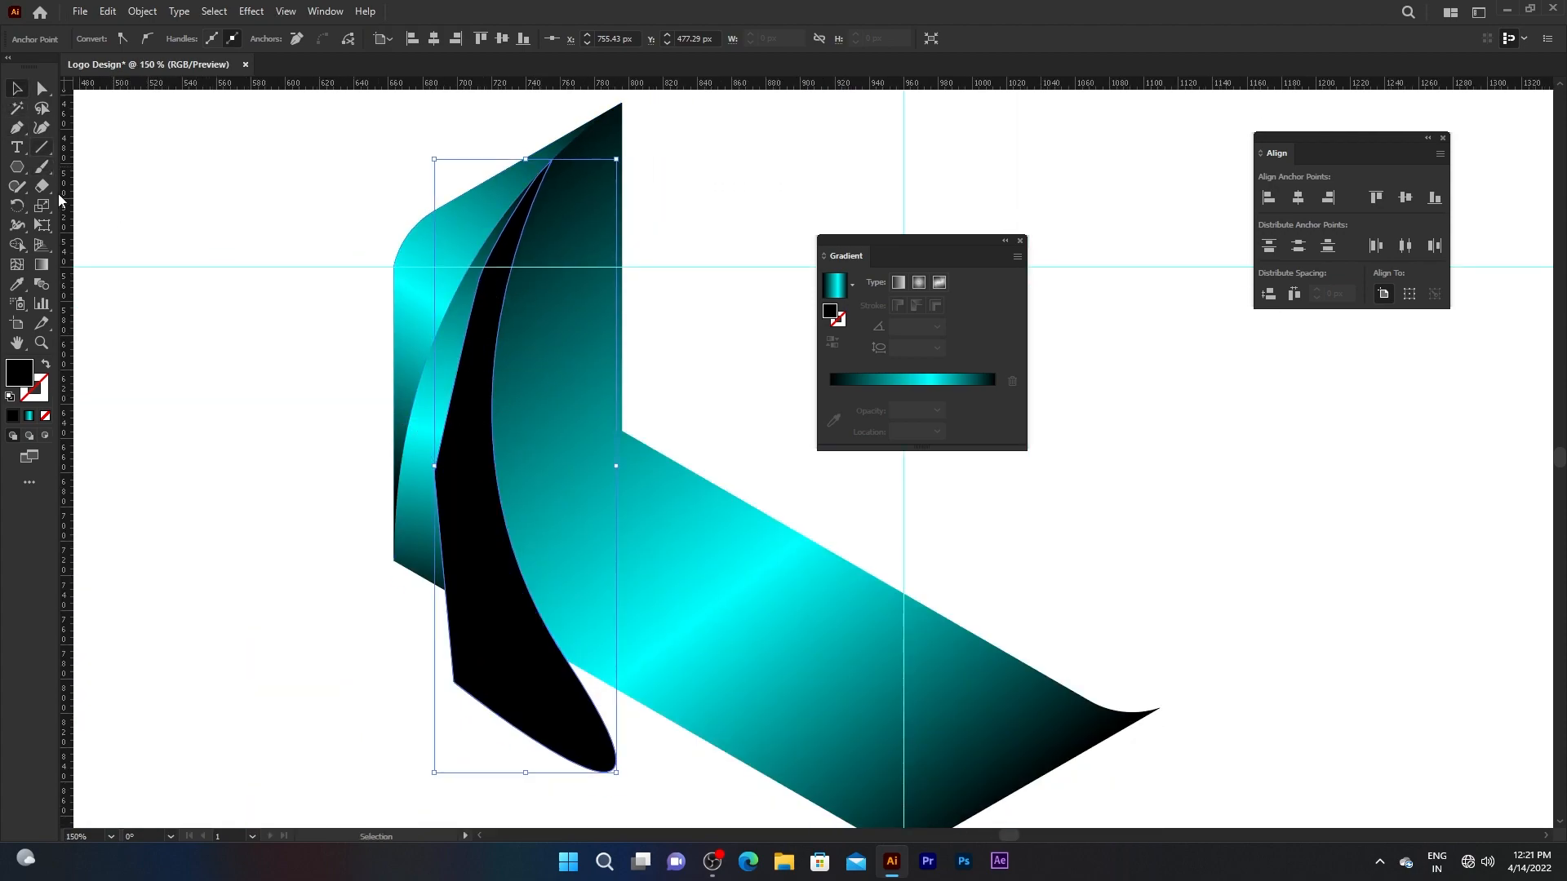
left_click(328, 616)
left_click_drag(363, 661, 494, 570)
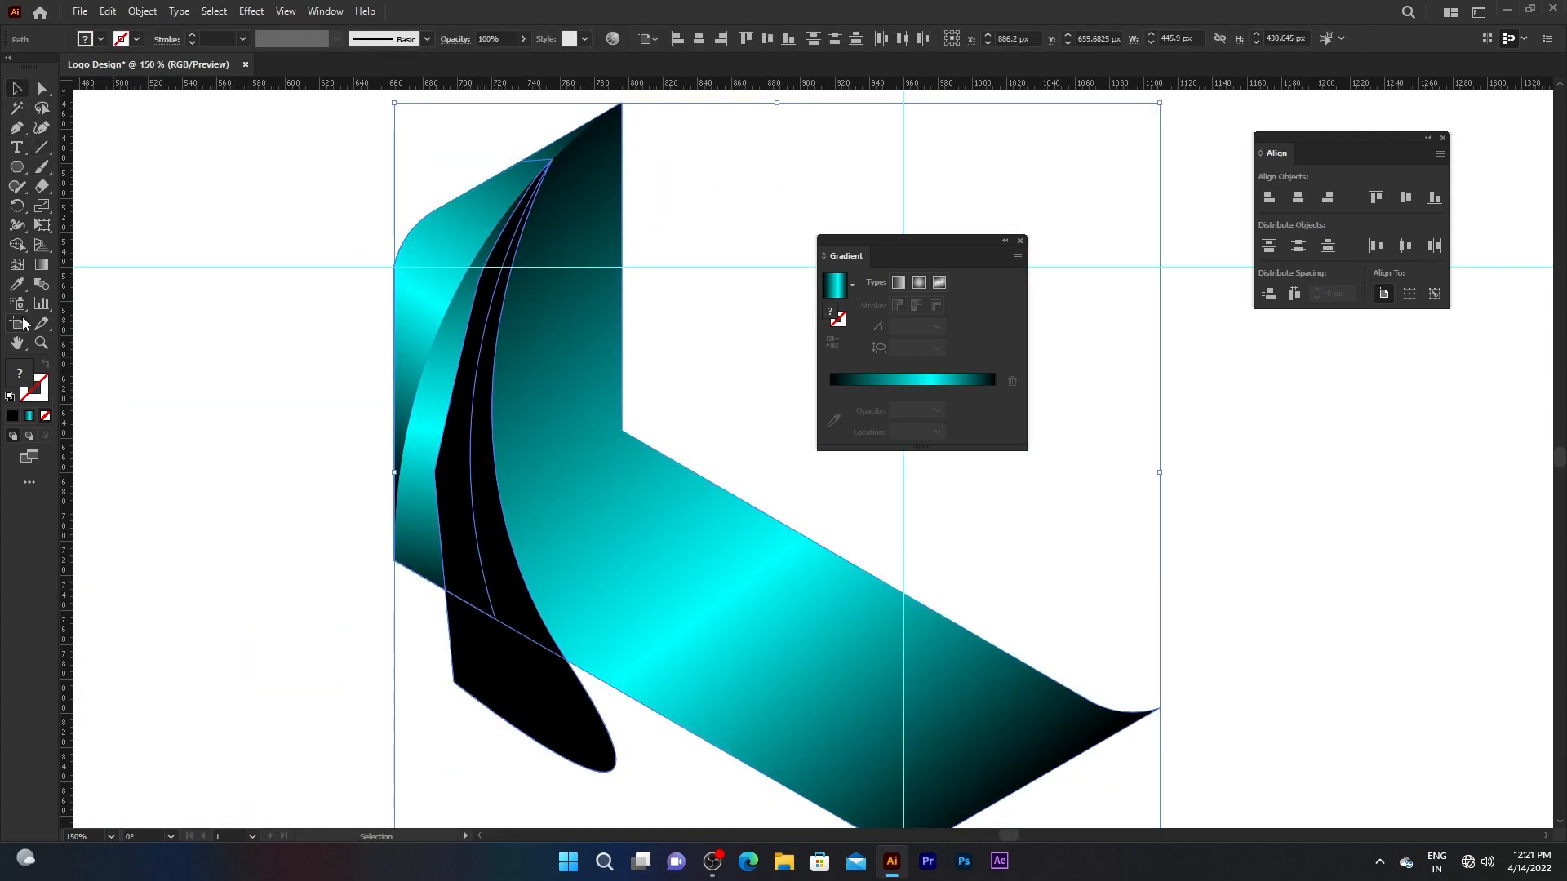
left_click_drag(16, 247, 67, 243)
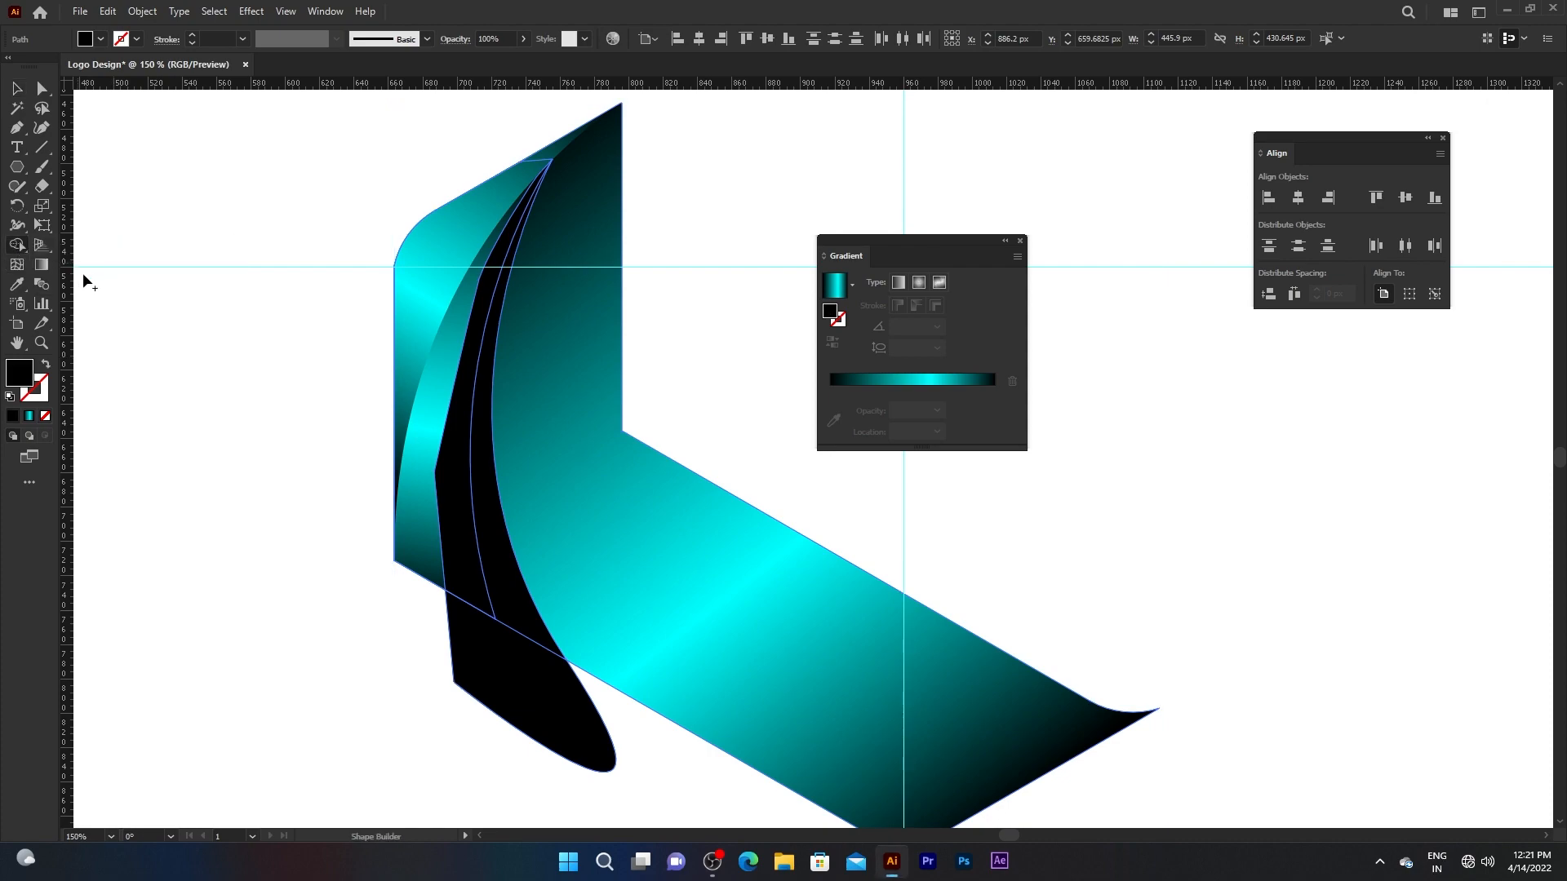
left_click(473, 657, "alt")
left_click(16, 88)
left_click(195, 354)
Set the black shadow shape's blend mode to Multiply and its opacity to 10%
left_click(481, 522)
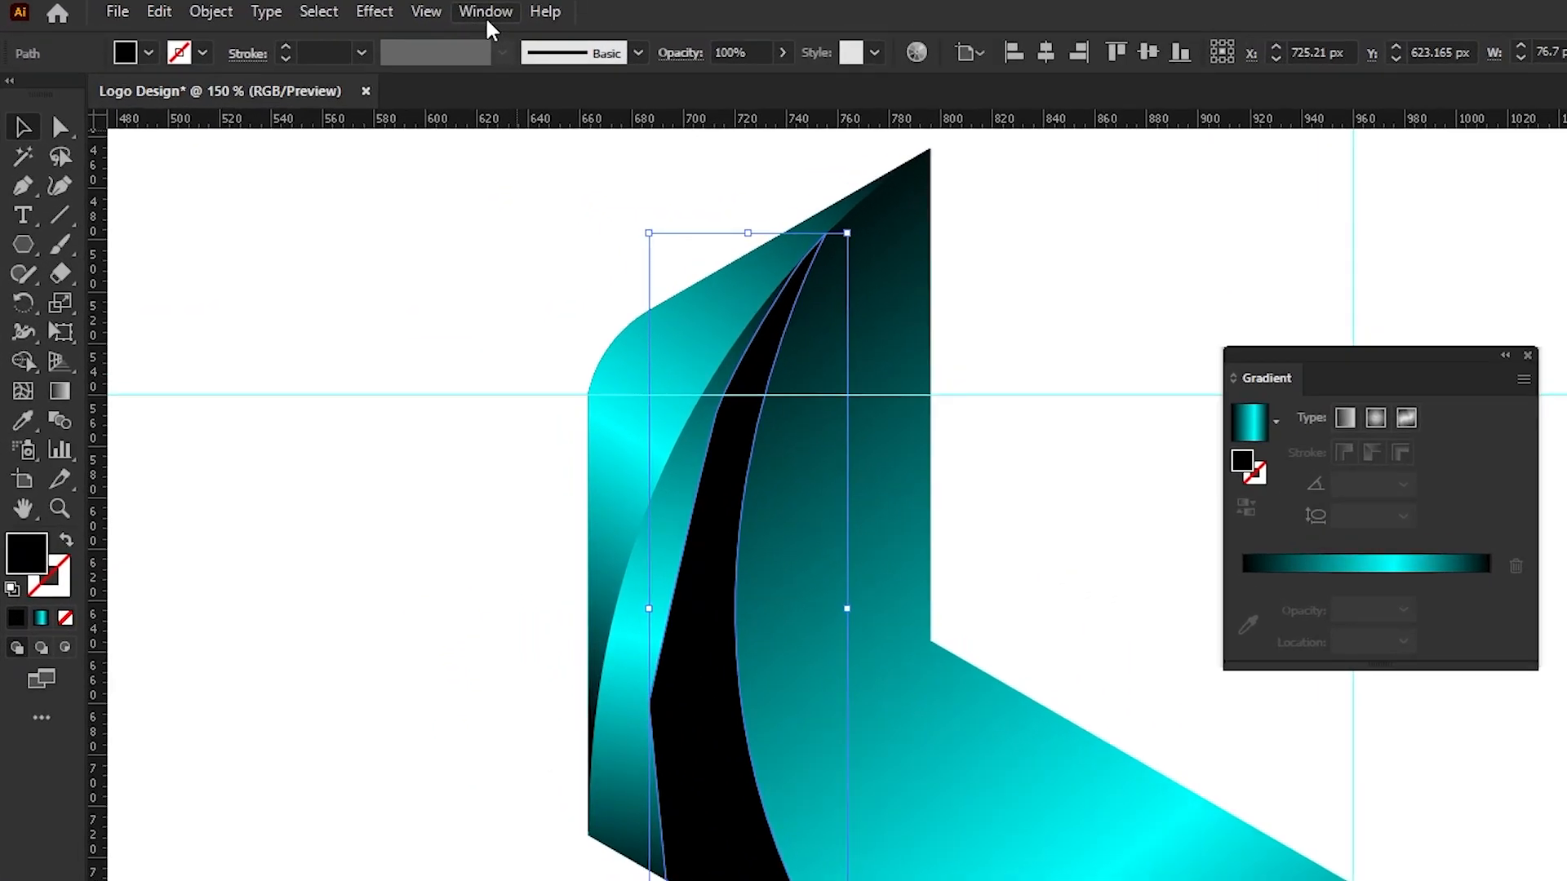
left_click(324, 11)
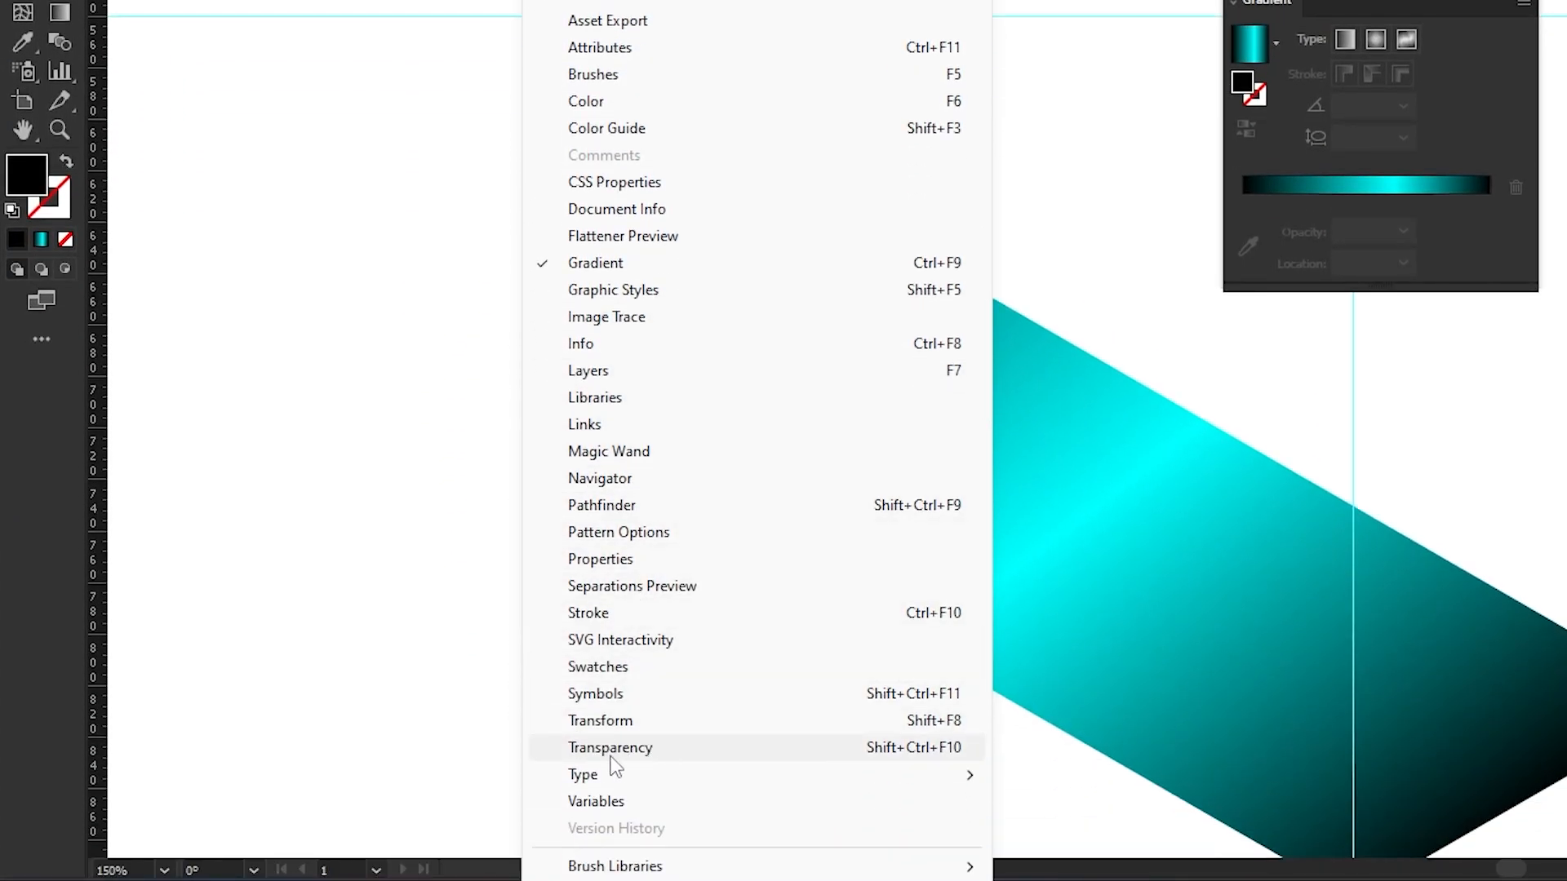
left_click(649, 757)
left_click_drag(1089, 538, 668, 297)
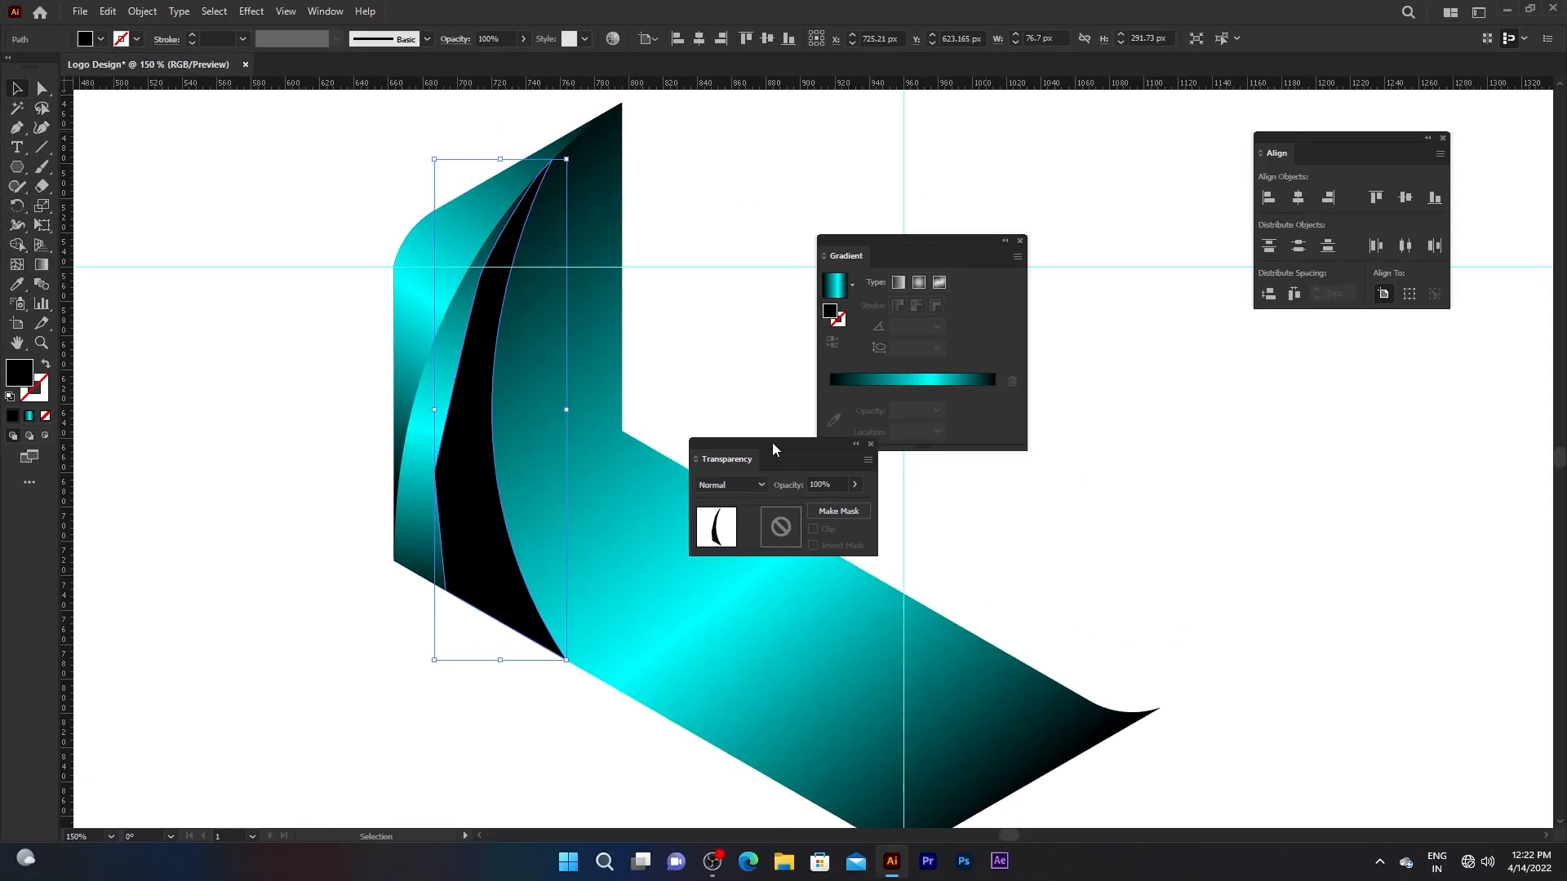
left_click(646, 345)
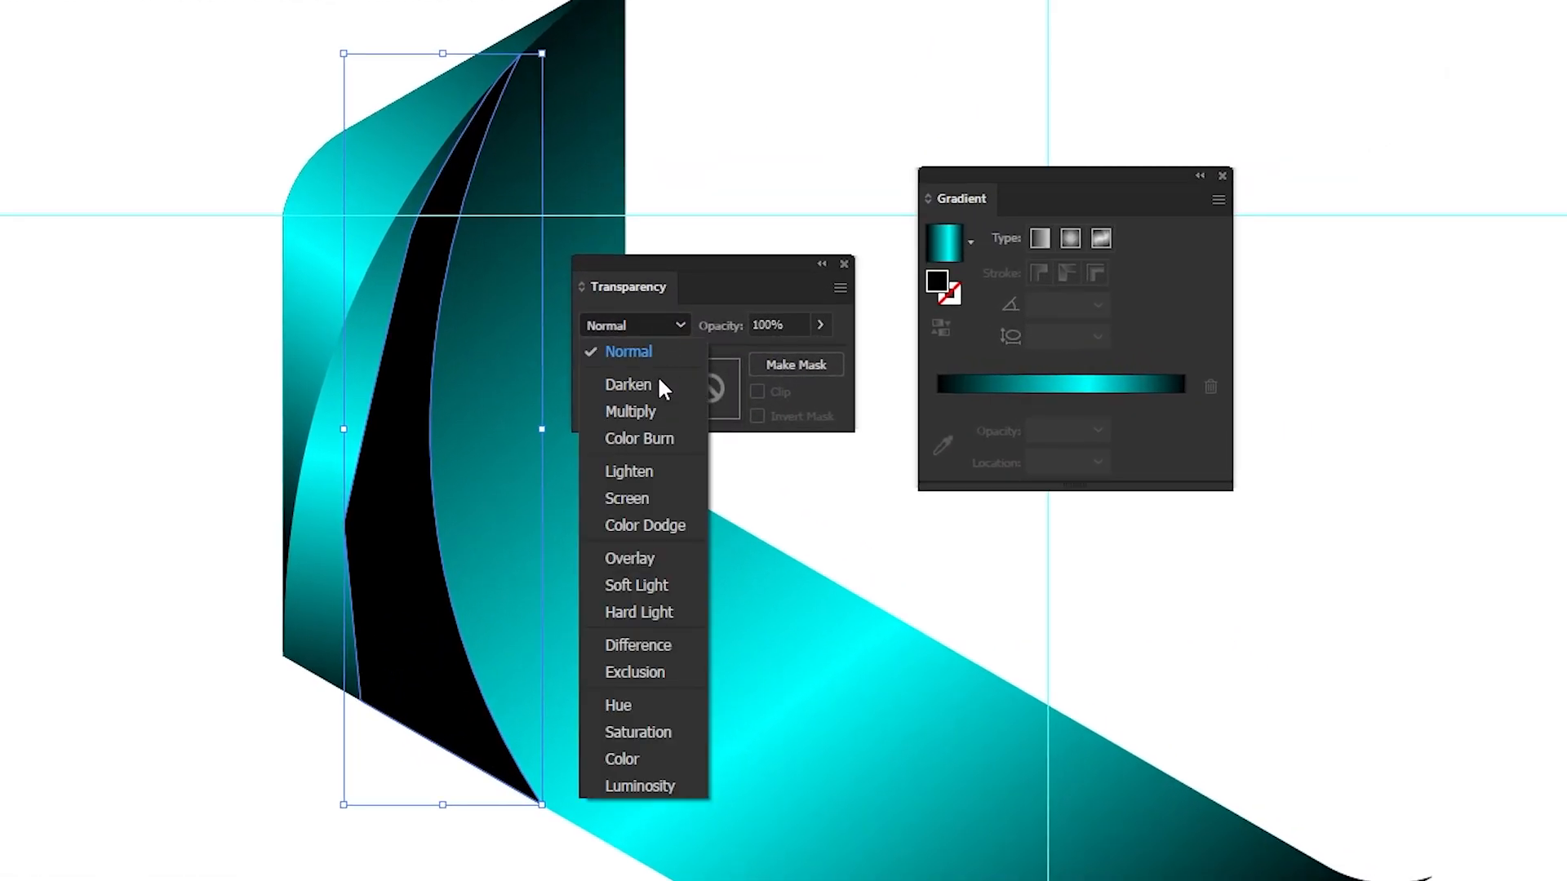
left_click(653, 410)
left_click(752, 324)
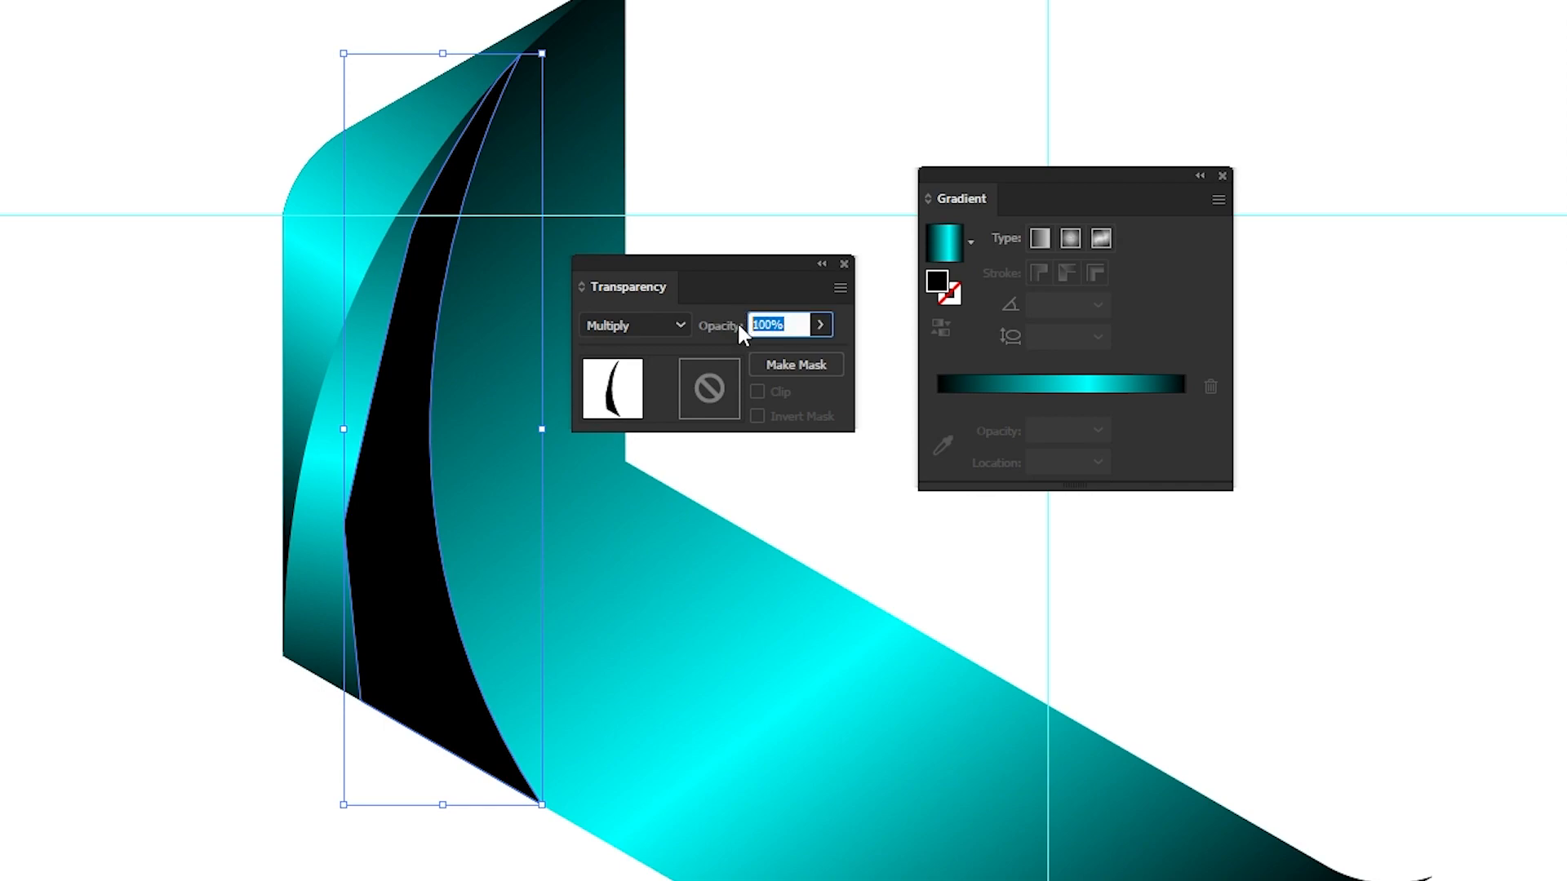
type("10")
key("Return")
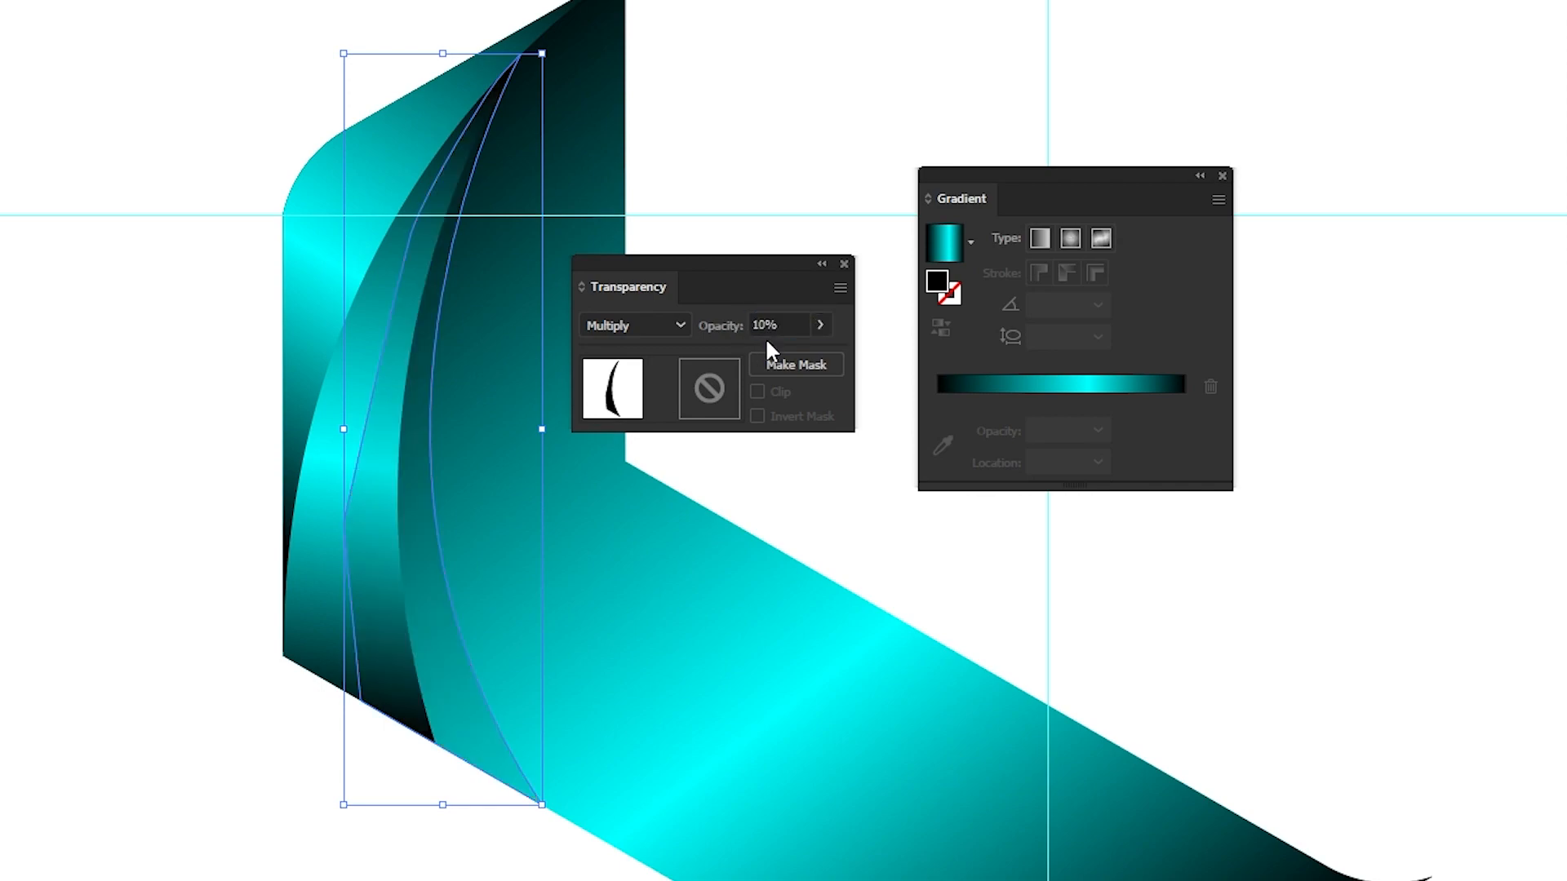
Move the floating Transparency and Gradient controls apart and clear of the band's folded end
left_click_drag(756, 266, 838, 152)
left_click(787, 356)
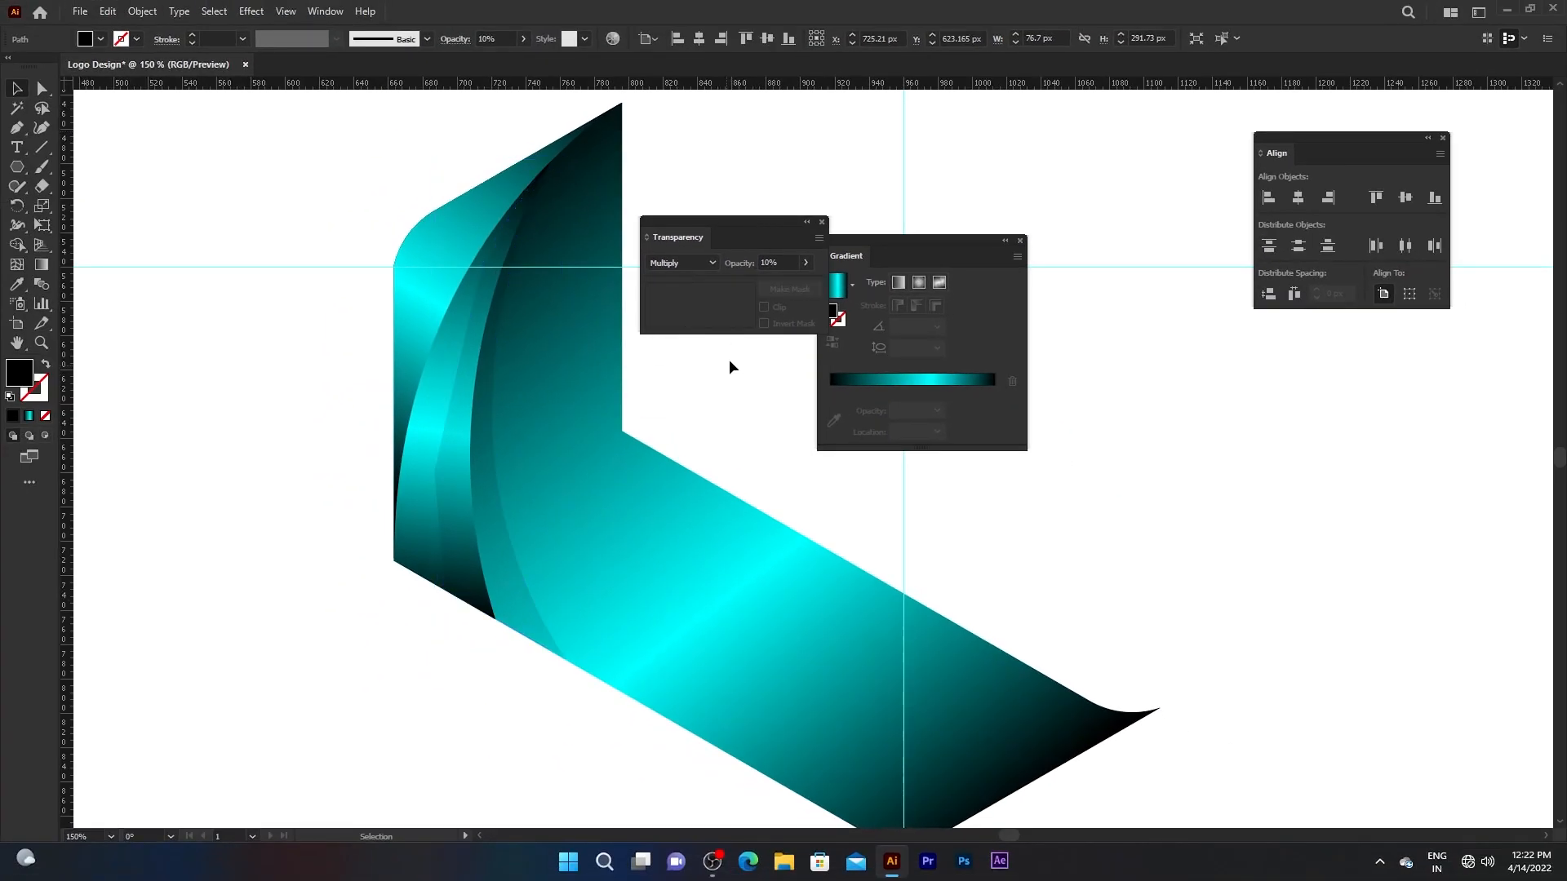
left_click_drag(875, 236, 1080, 311)
left_click_drag(719, 224, 855, 207)
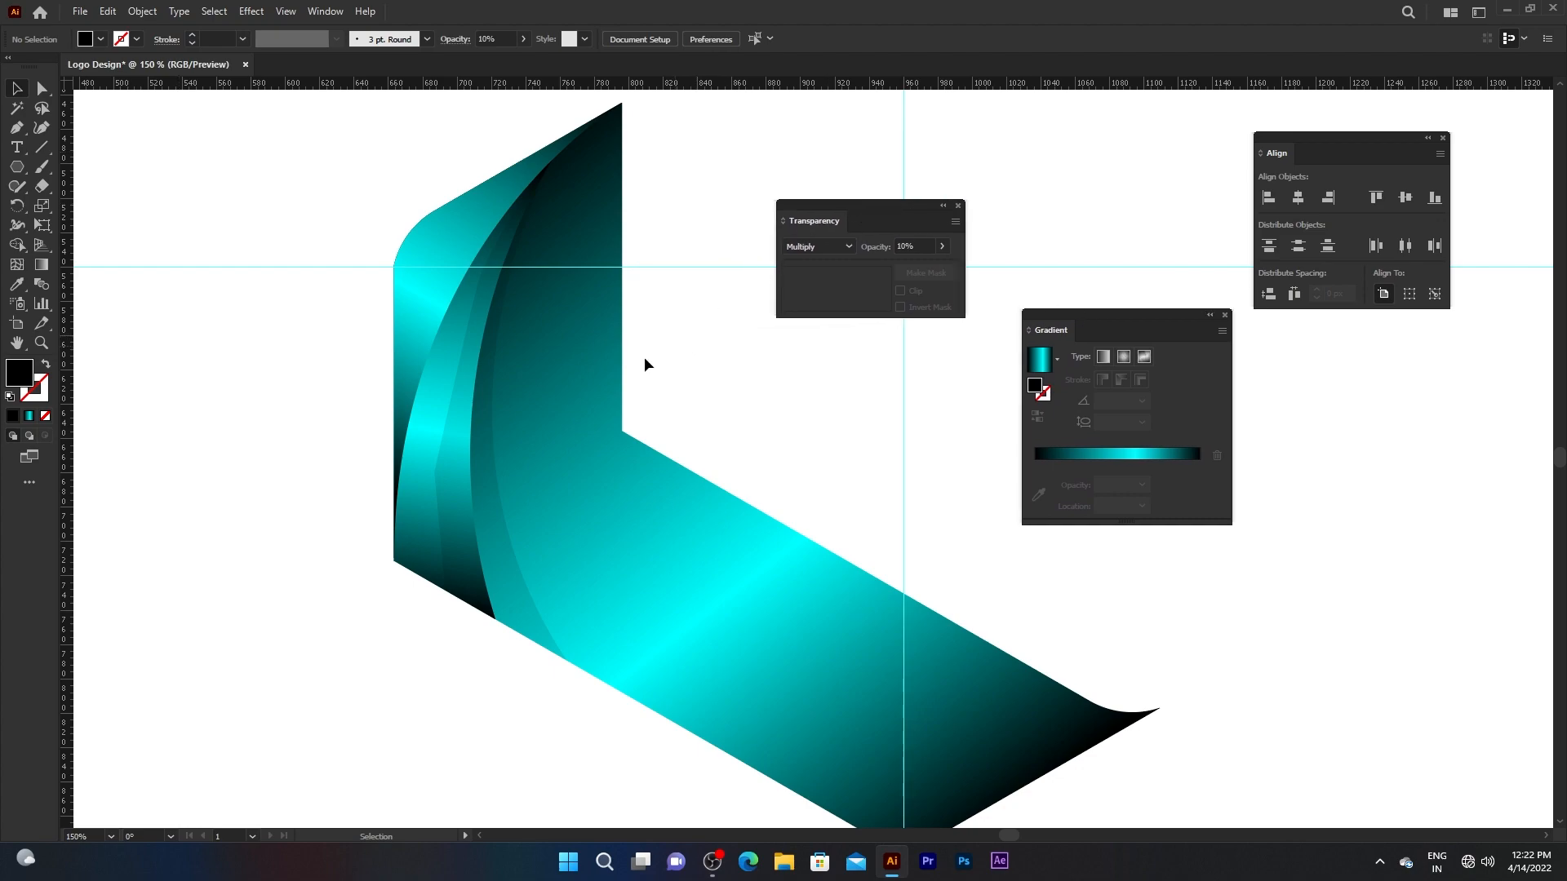
Bring the second curved fold to the front, above the shadow shape
left_click(422, 413)
right_click(423, 414)
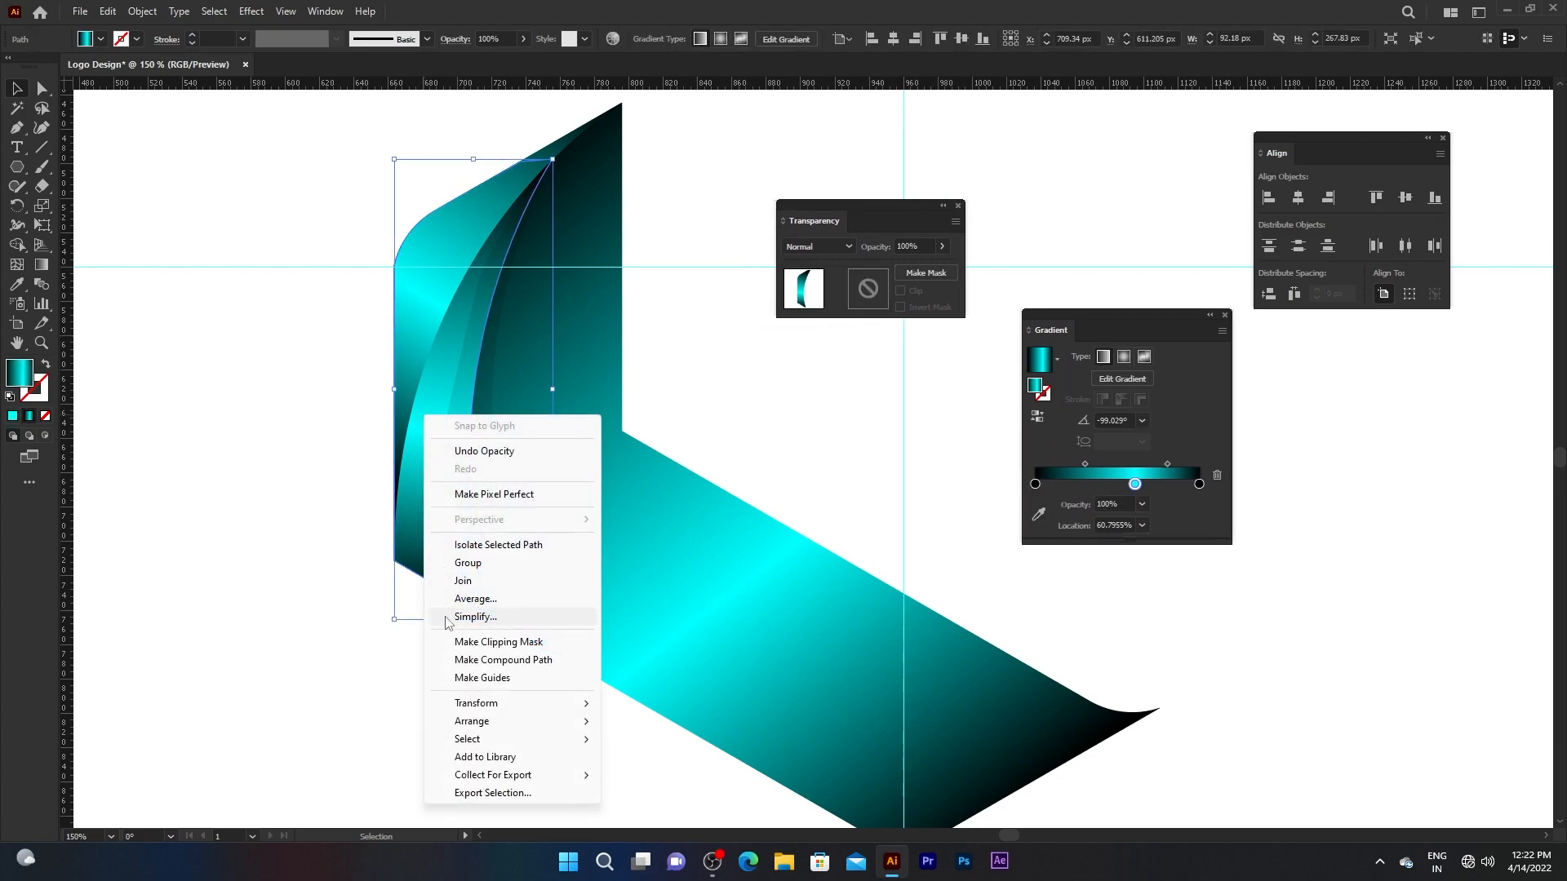
mouse_move(571, 721)
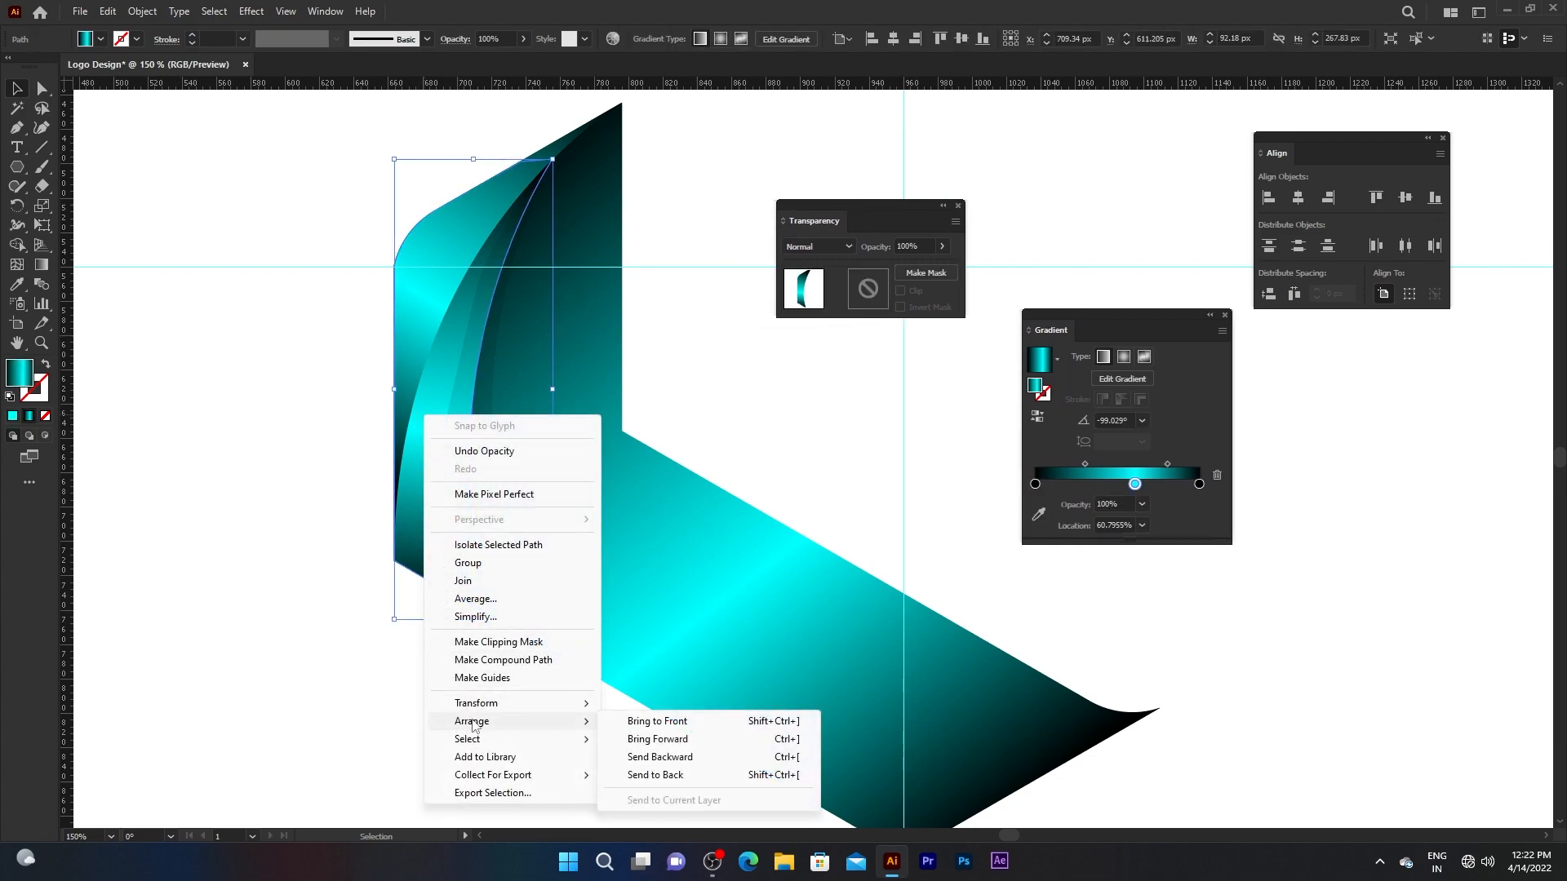
left_click(628, 721)
left_click(282, 447)
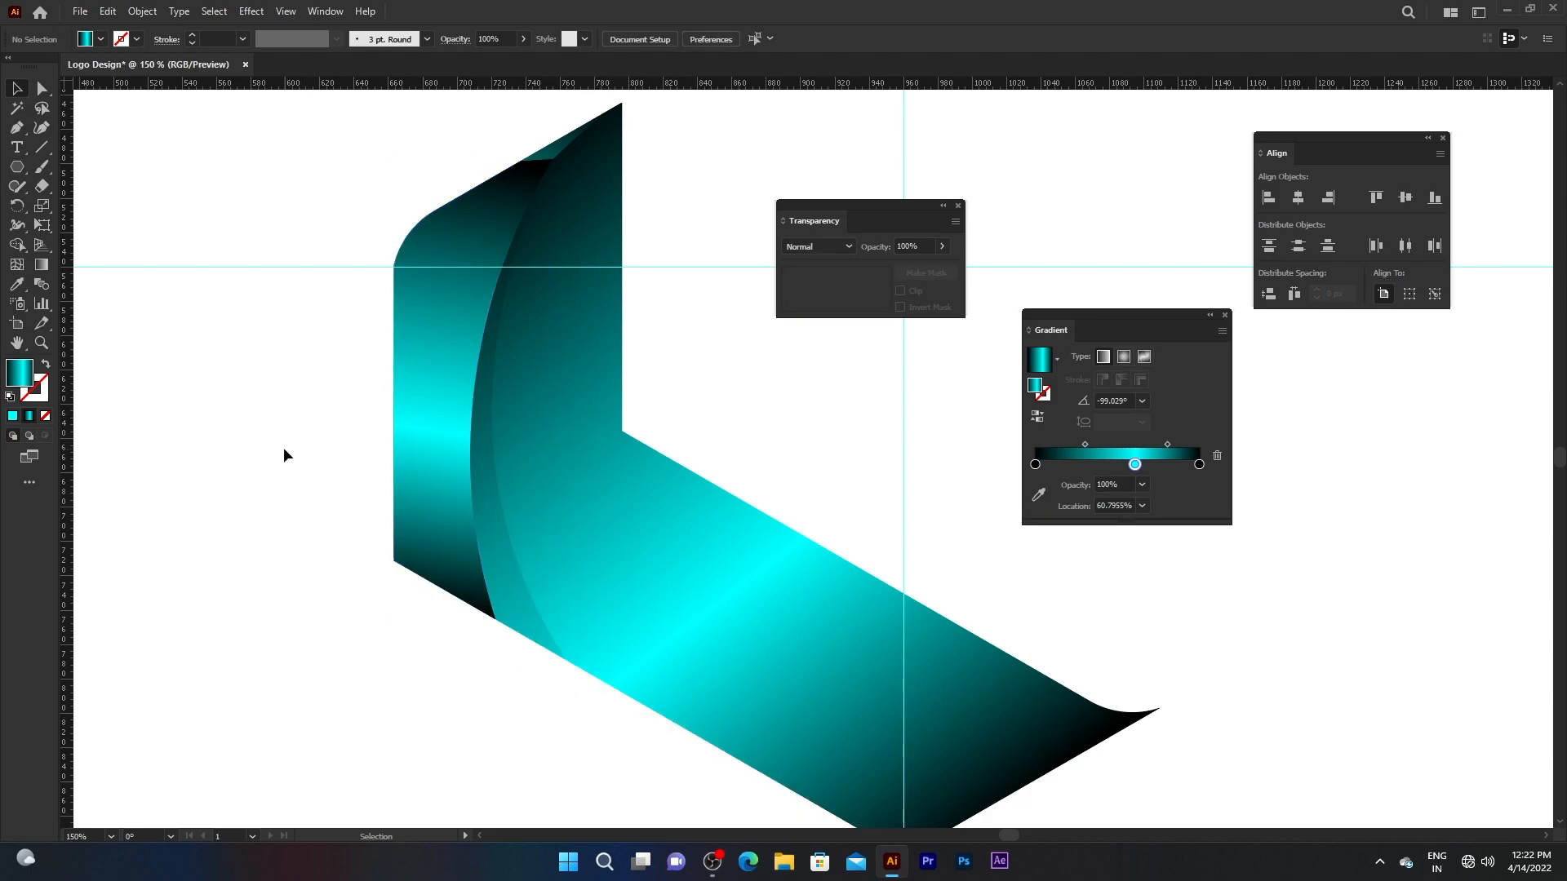
Bring the outermost curved fold on the band's upper-left side to the front, above the other folds
left_click(558, 156)
right_click(556, 152)
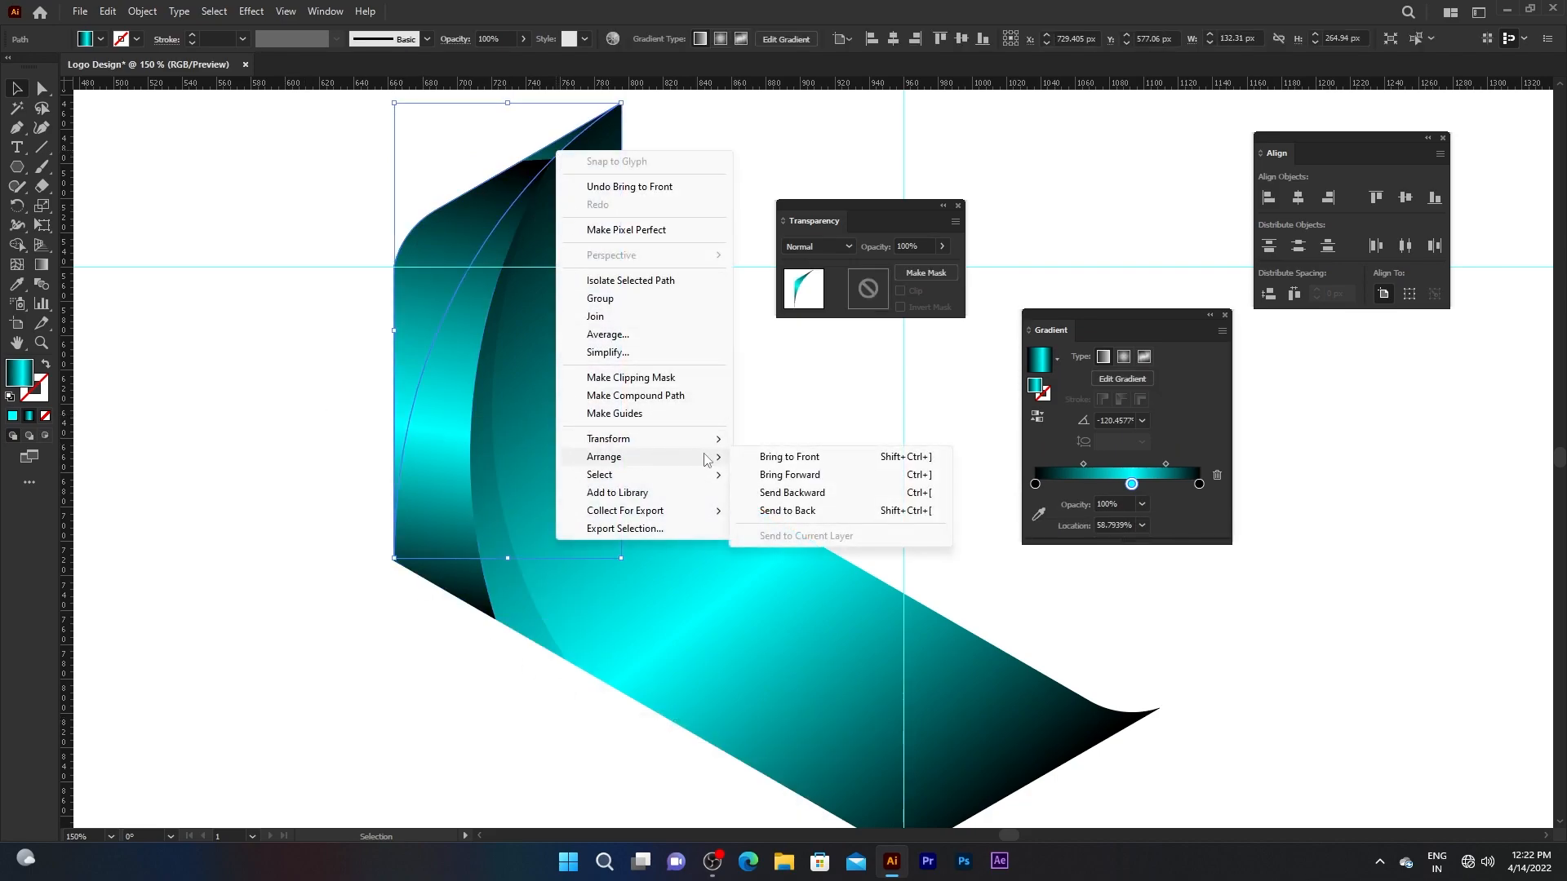
left_click(744, 458)
left_click(742, 385)
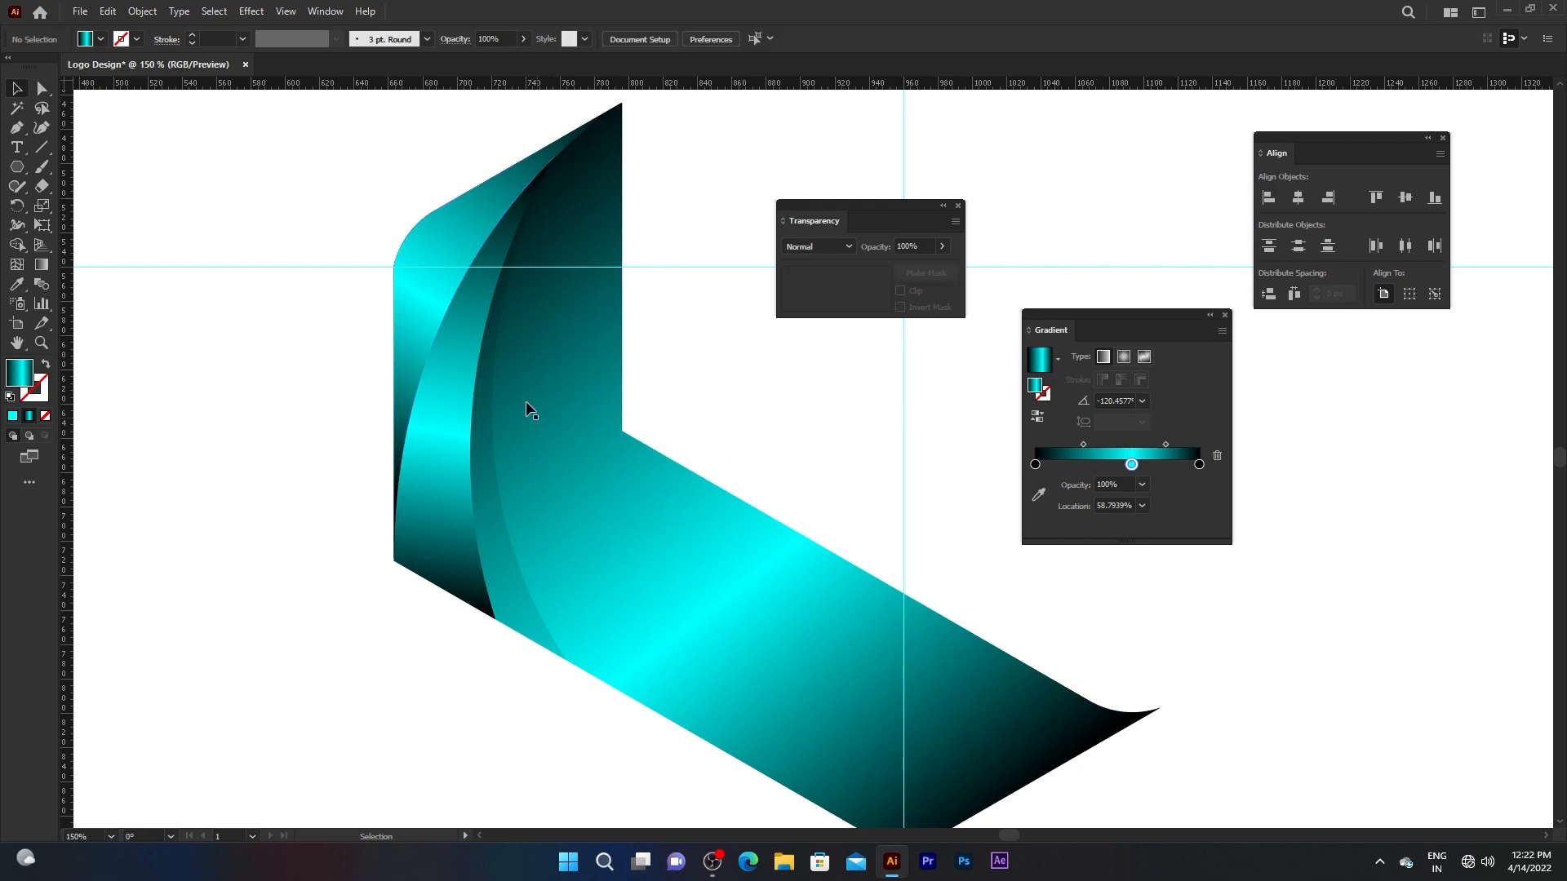
Redraw the second curved fold's gradient at about -106° along its length, with the cyan stop at about 64%
left_click(414, 515)
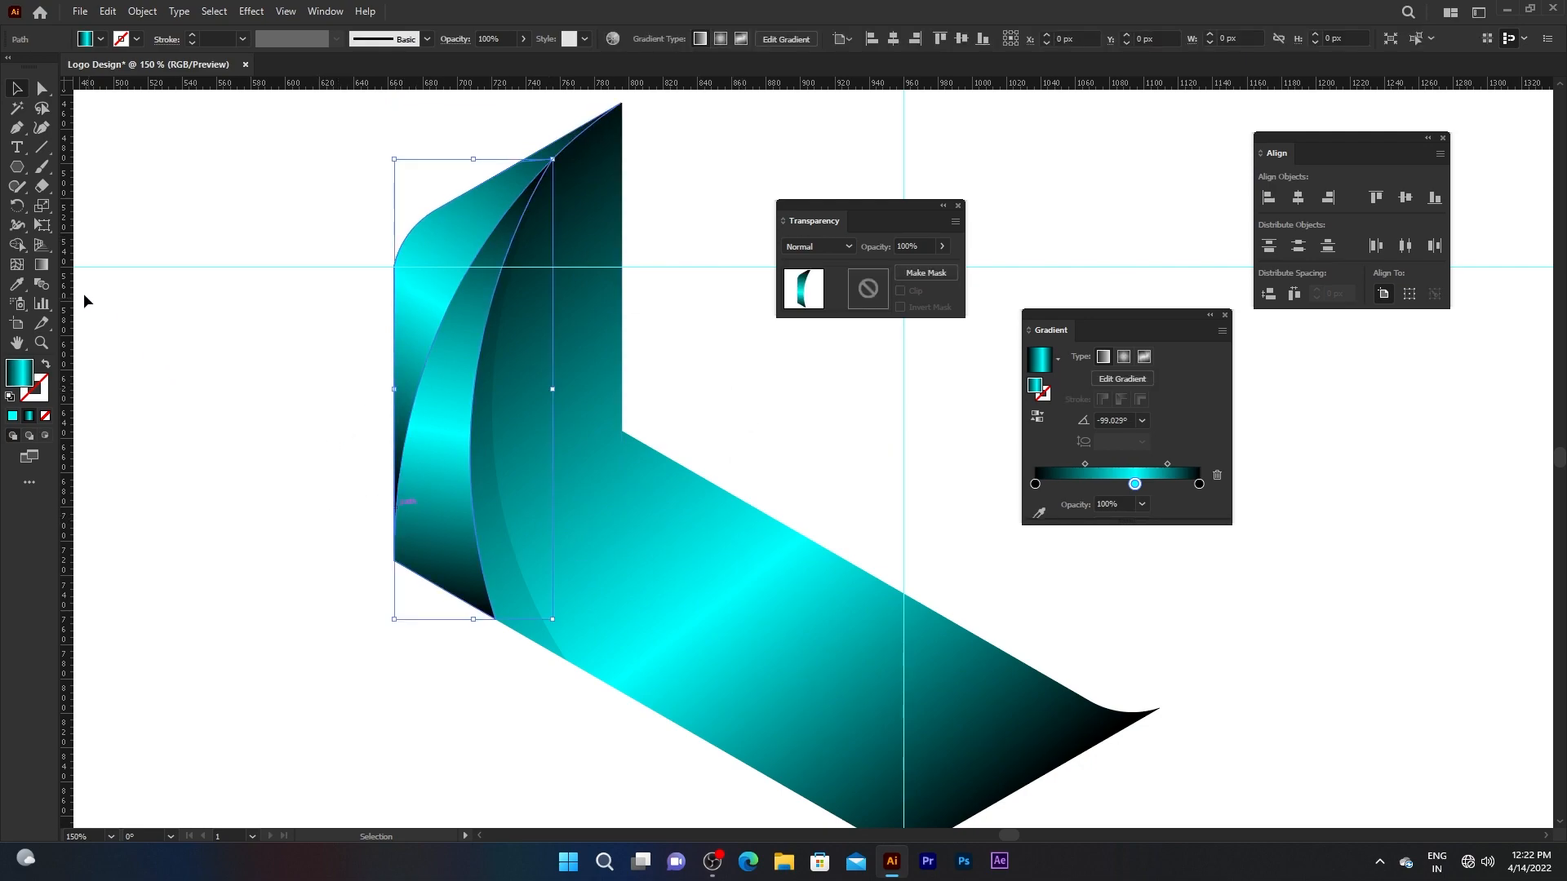
key("g")
mouse_move(545, 163)
left_mouse_down()
mouse_move(513, 347)
mouse_move(421, 585)
left_mouse_up()
left_click_drag(452, 418, 447, 428)
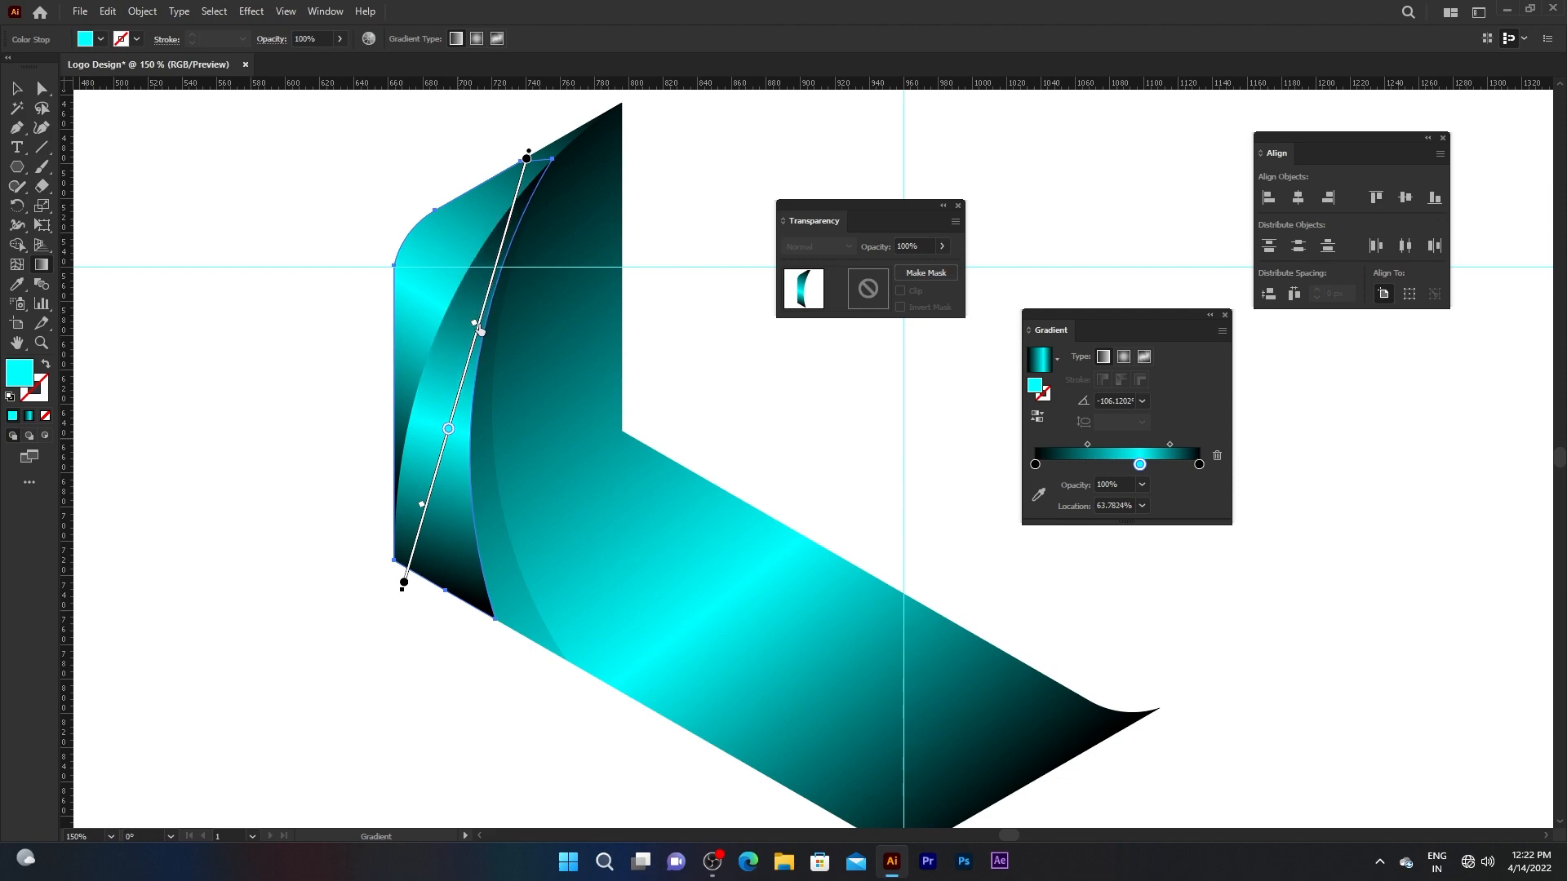
left_click_drag(477, 322, 477, 322)
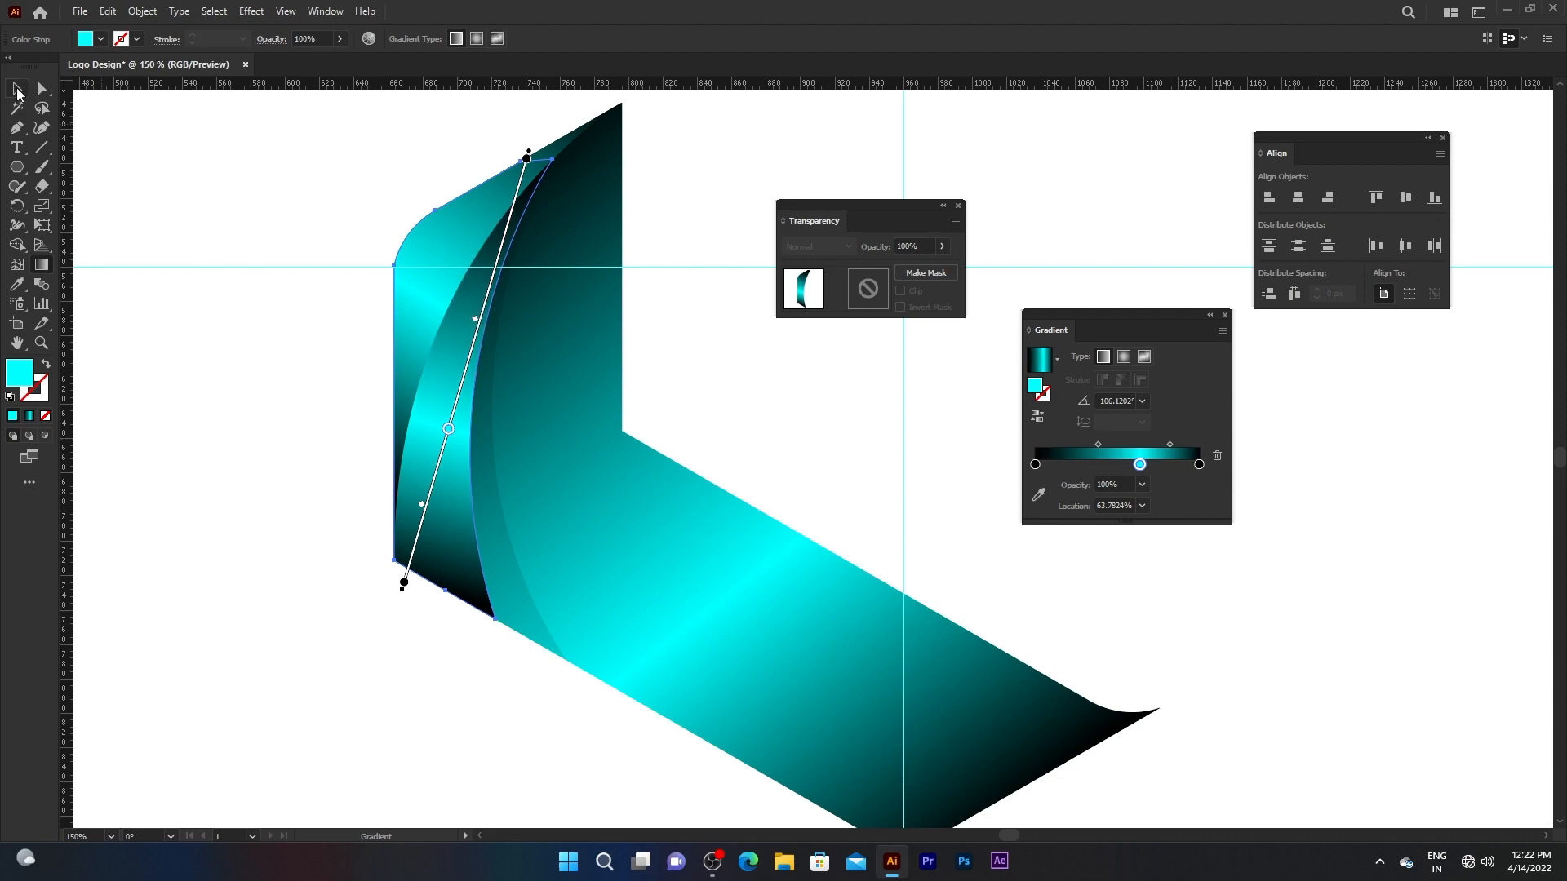
Shift the outermost fold's cyan gradient stop to about 51%, adjusting the blend midpoints
left_click(16, 90)
left_click(413, 238)
left_click(41, 265)
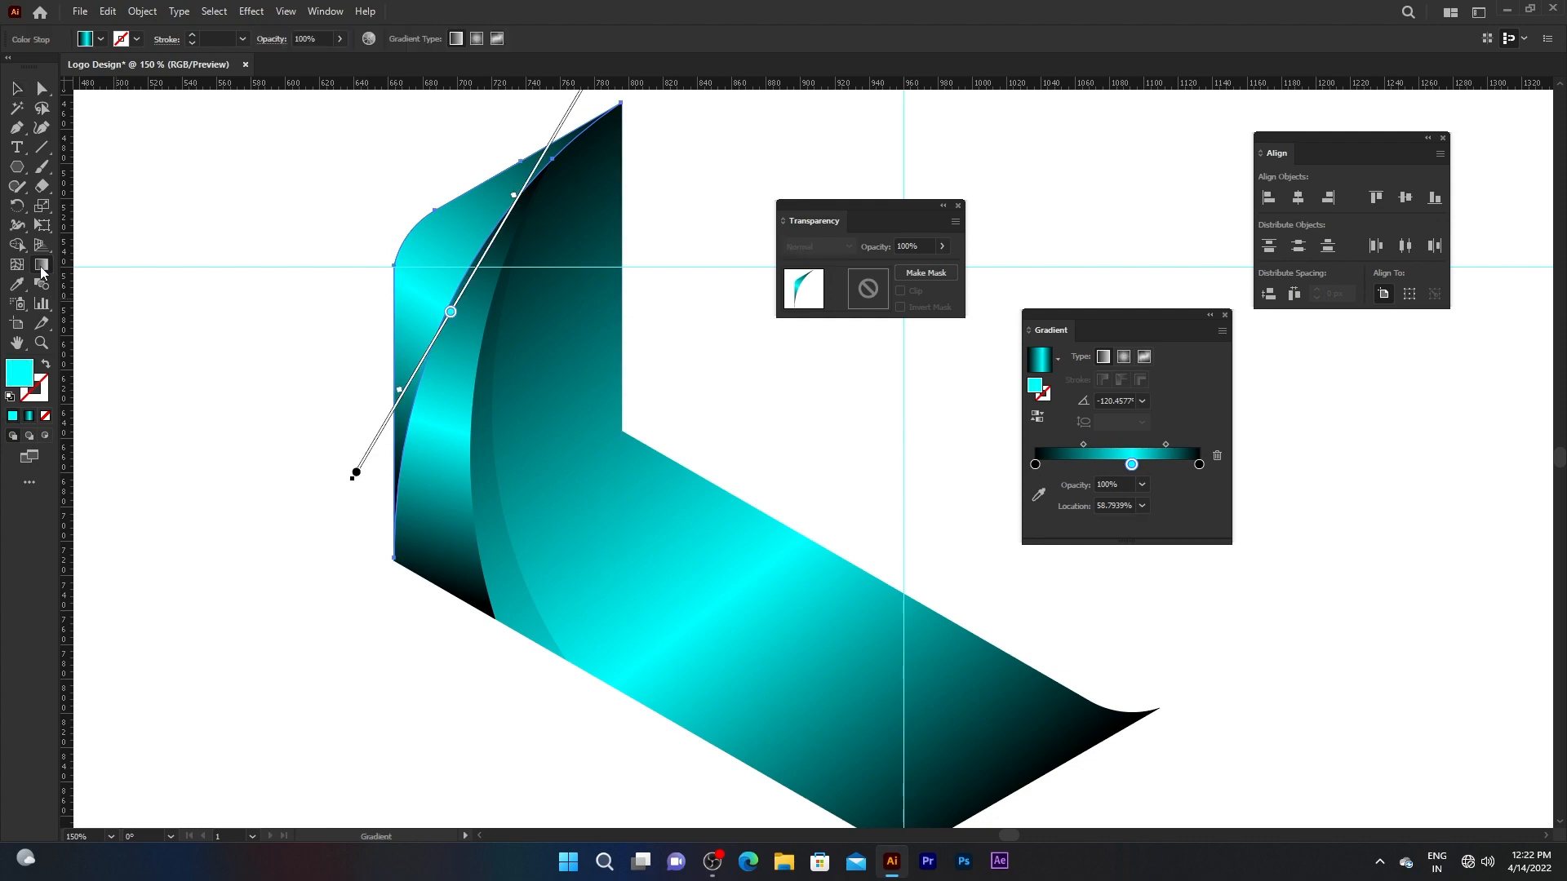
left_click_drag(514, 200, 502, 216)
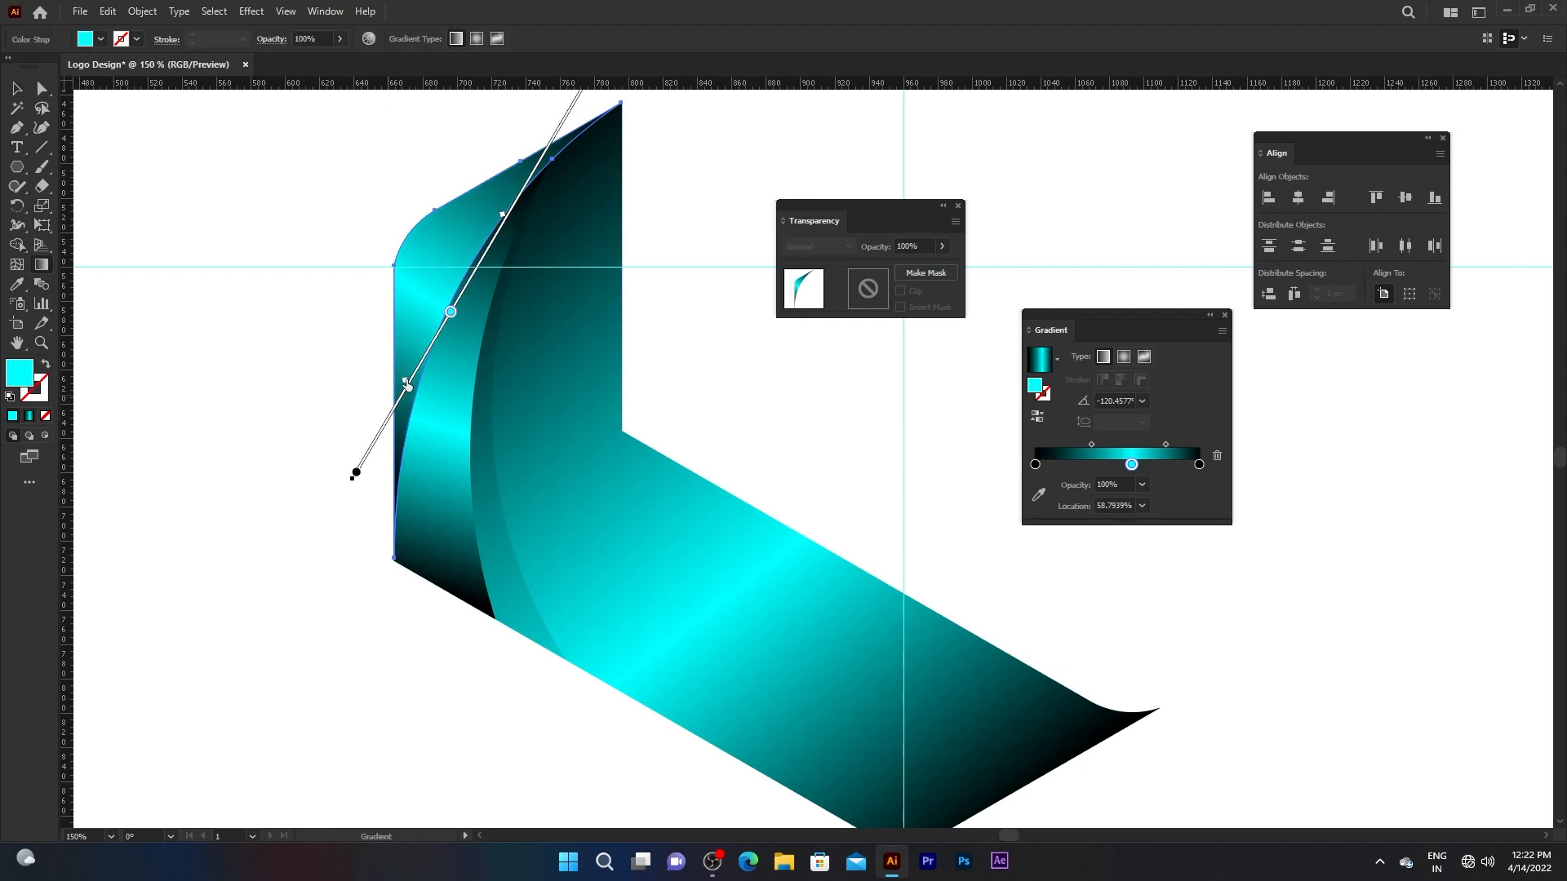
mouse_move(408, 378)
left_mouse_down()
mouse_move(394, 339)
mouse_move(465, 286)
left_mouse_up()
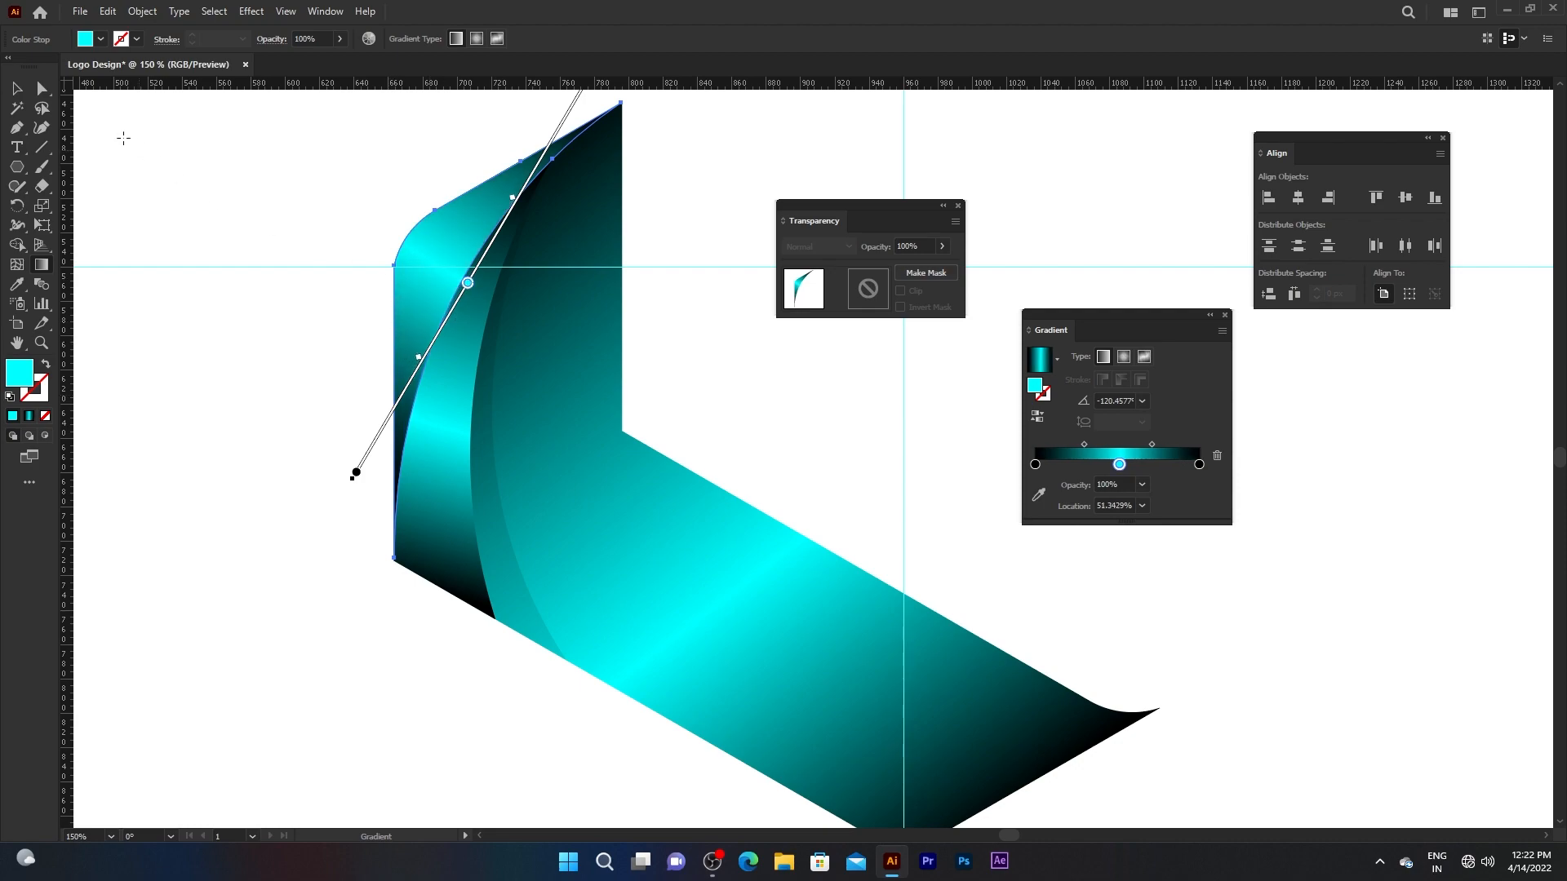
left_click(27, 96)
left_click(157, 154)
Redraw the main band's gradient diagonally at about -41°, with the cyan stop at about 57%
scroll(377, 286, "down", 2)
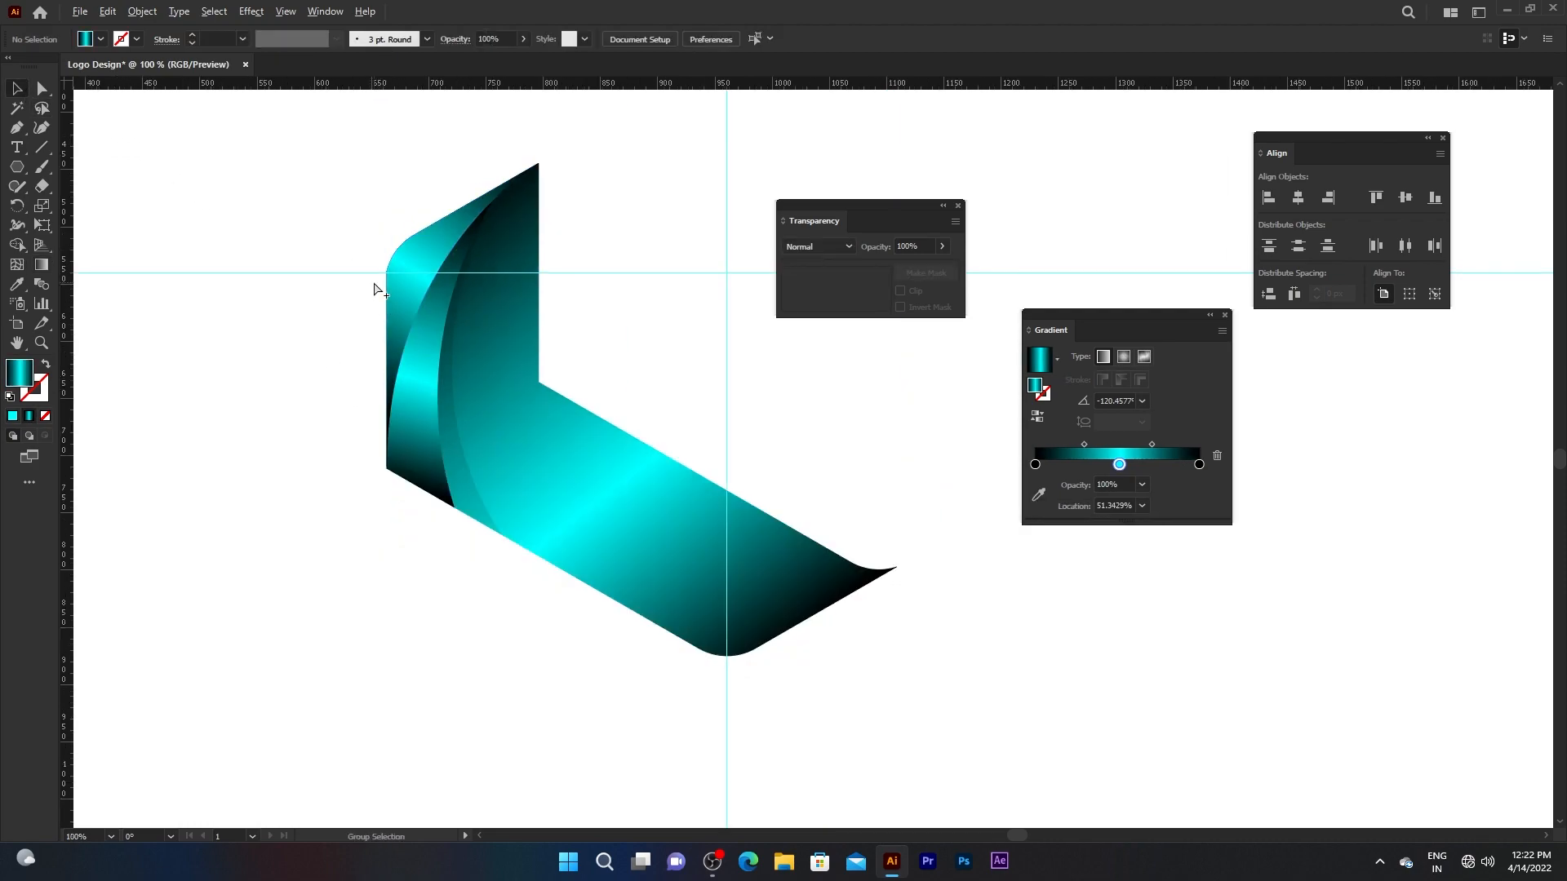
scroll(520, 418, "up", 1)
left_click(494, 434)
left_click(46, 262)
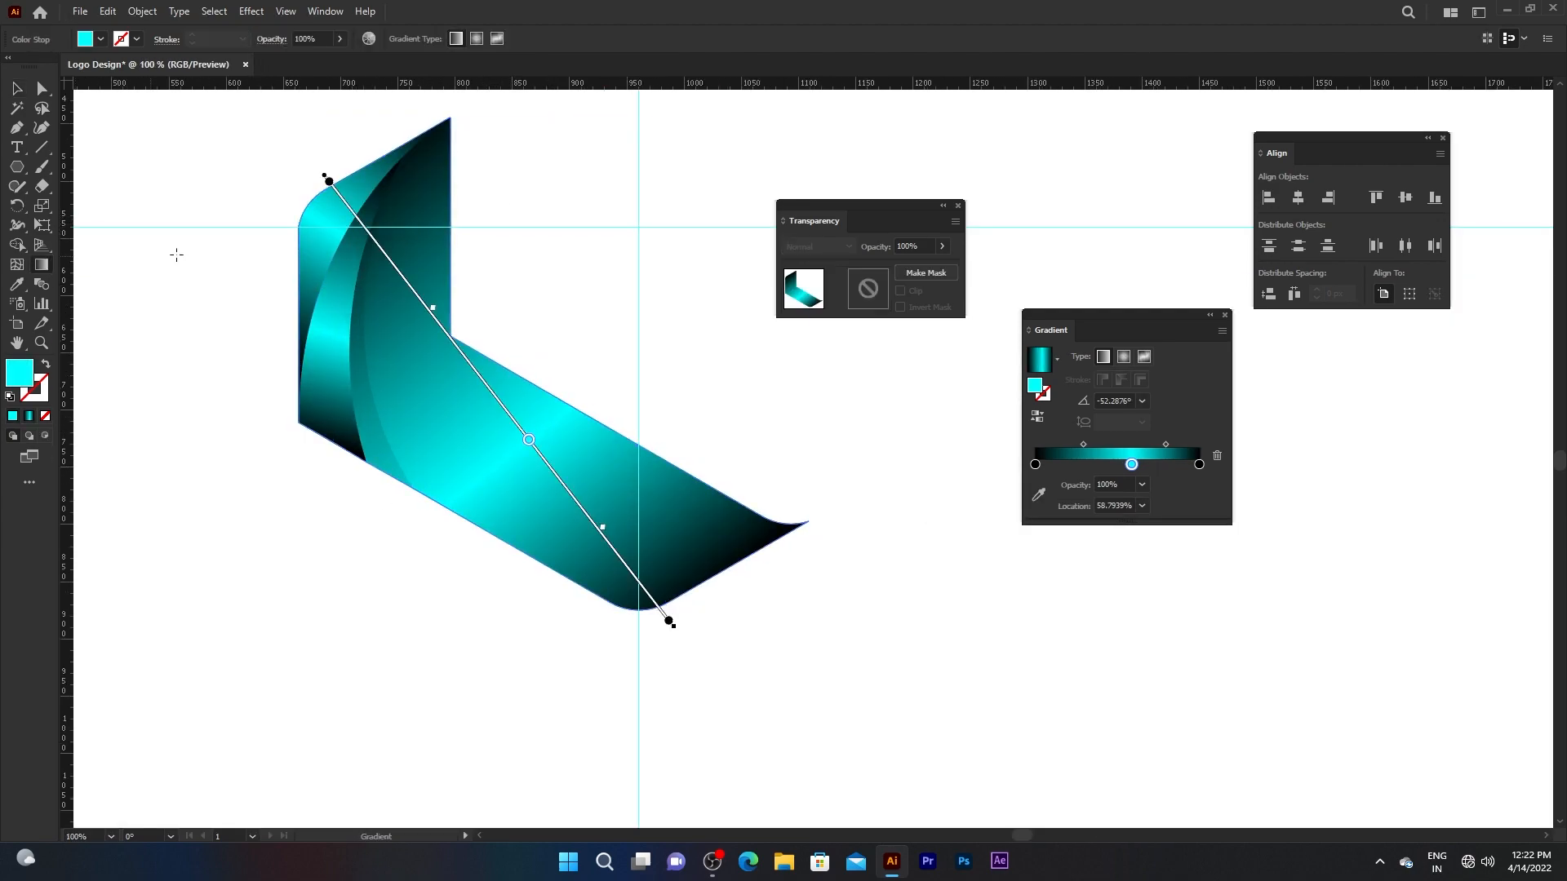
left_click_drag(299, 219, 743, 608)
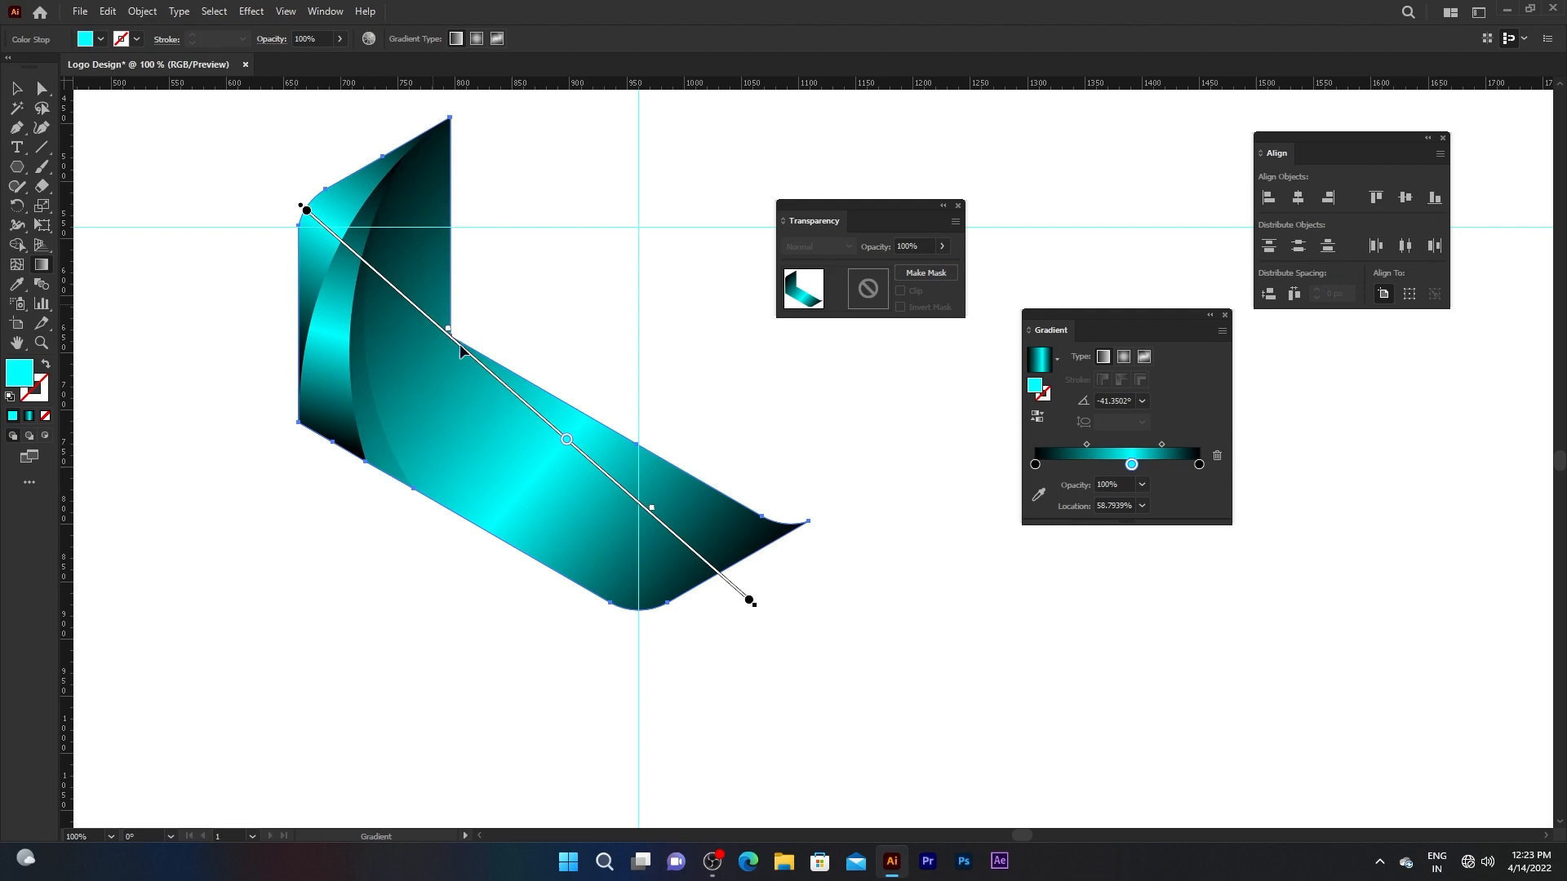
left_click_drag(566, 441, 554, 432)
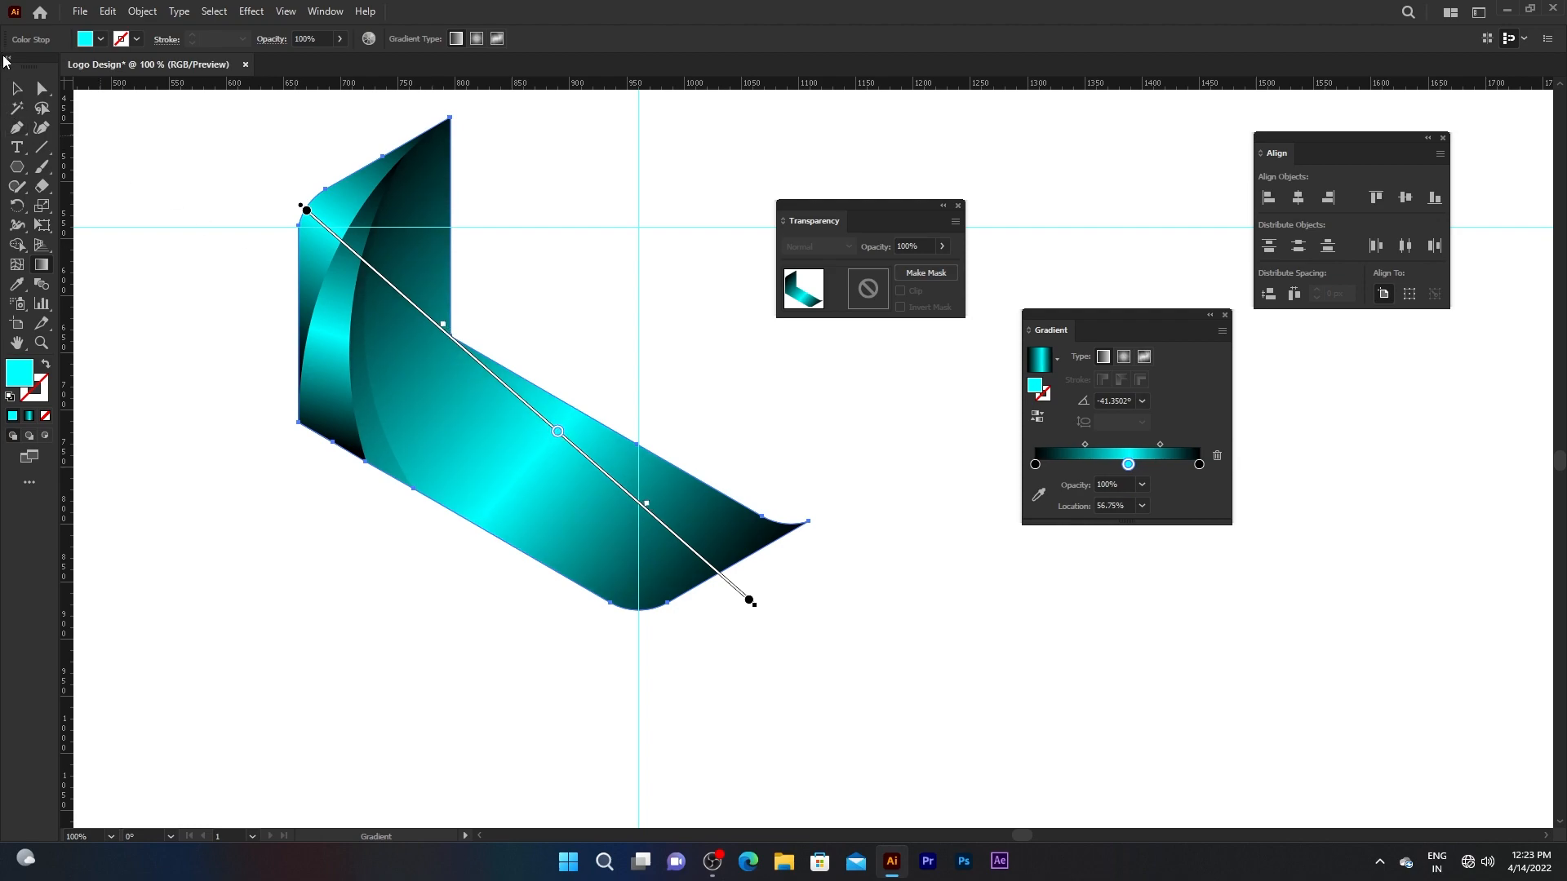
left_click(17, 88)
left_click(216, 207)
Draw a black-filled Pen shape along the band's inner corner, from its upper tip to the vertical guide
scroll(506, 343, "down", 1)
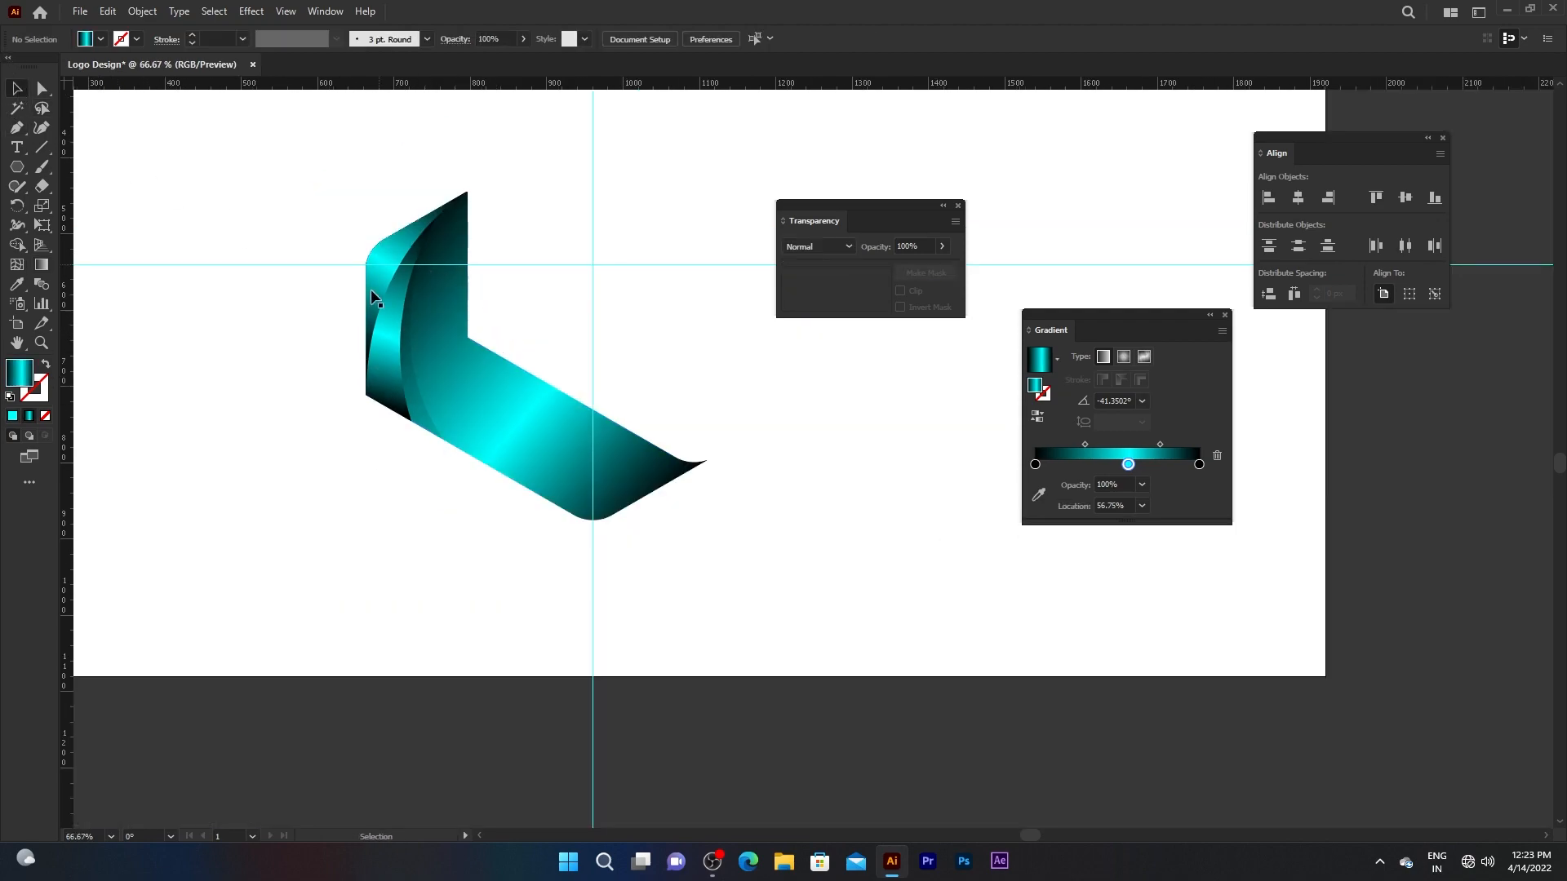
scroll(477, 258, "up", 1)
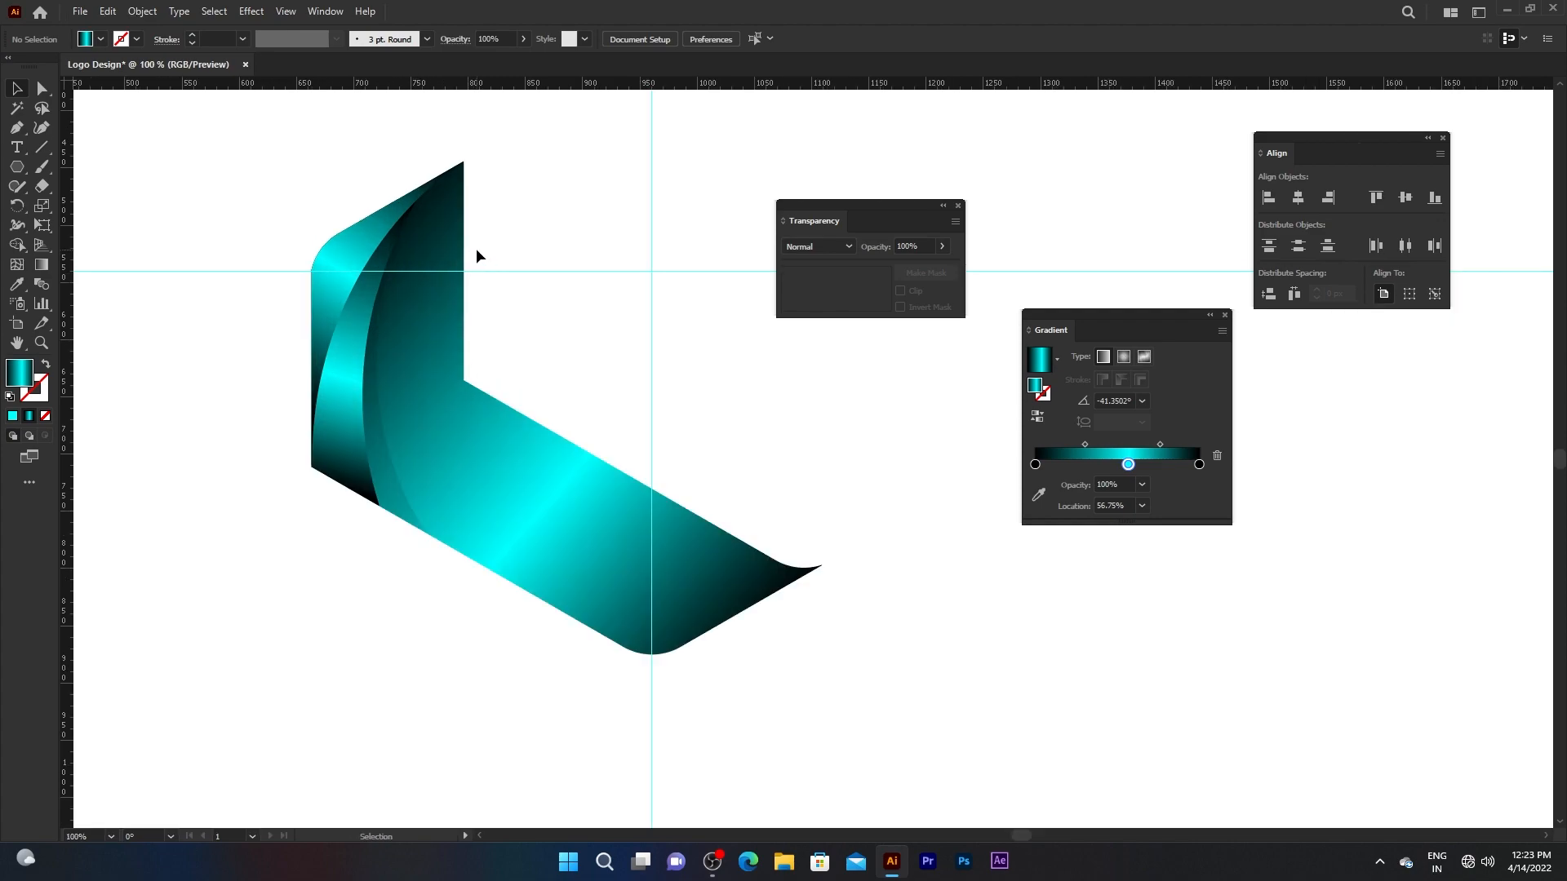
left_click(16, 128)
left_click(100, 39)
left_click(46, 69)
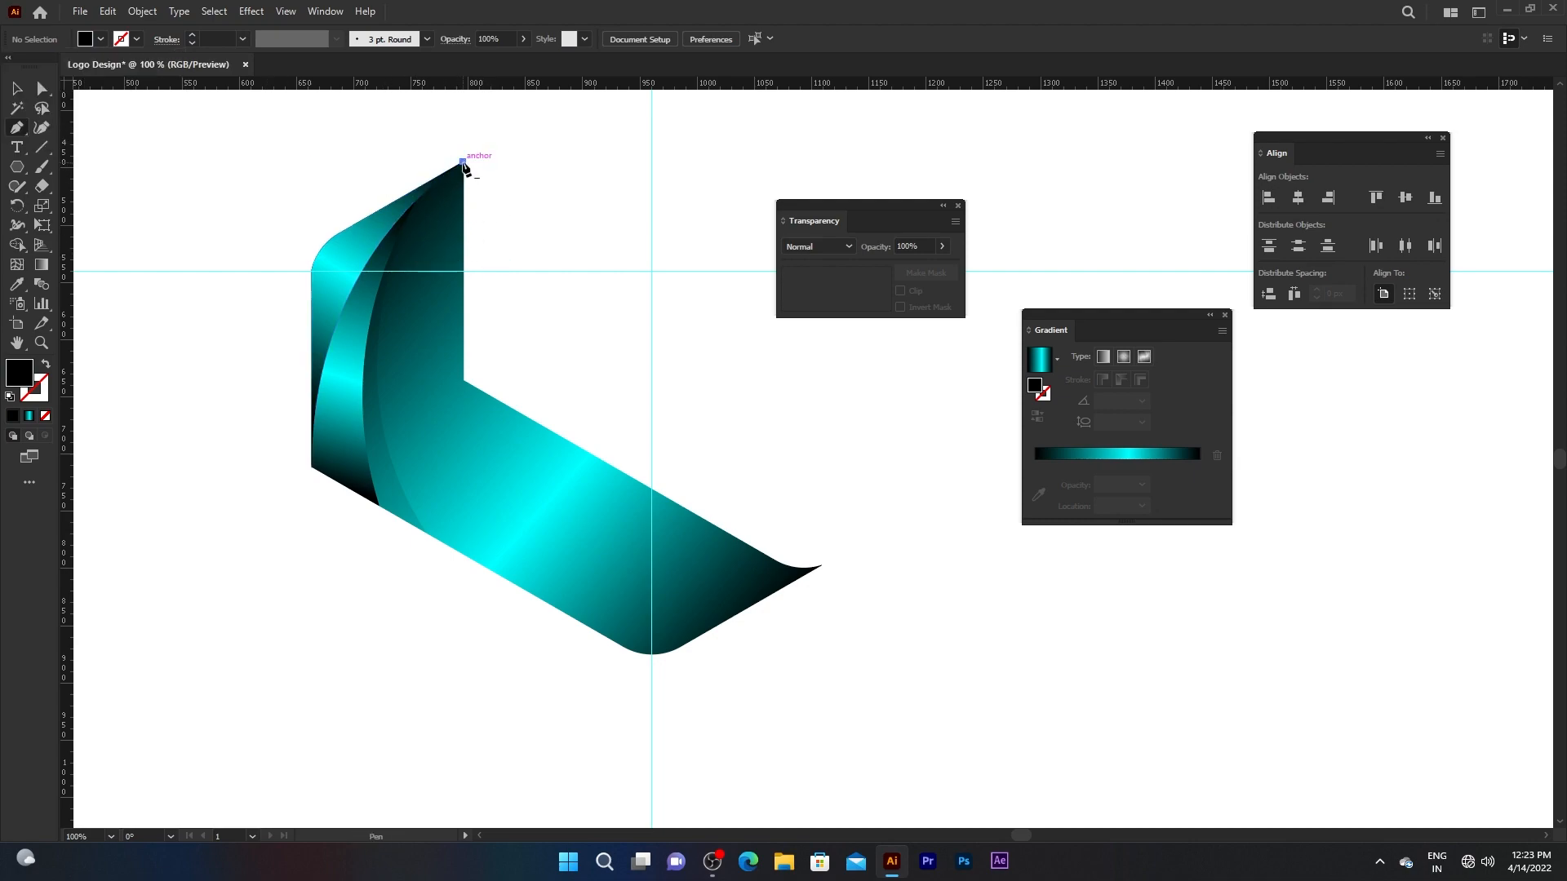
left_click(463, 162)
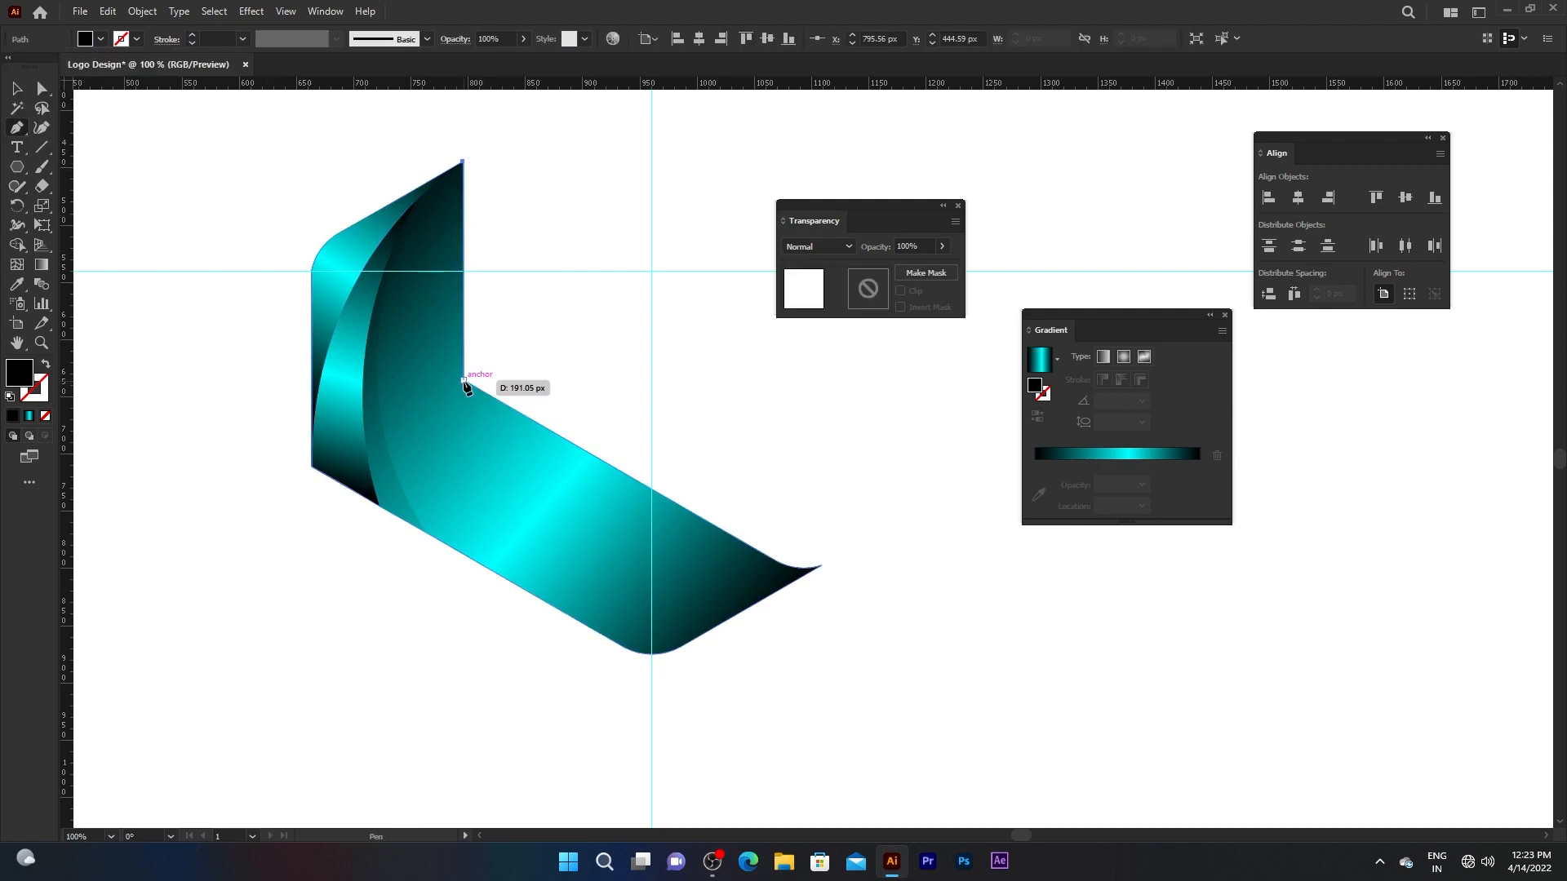
left_click(463, 381)
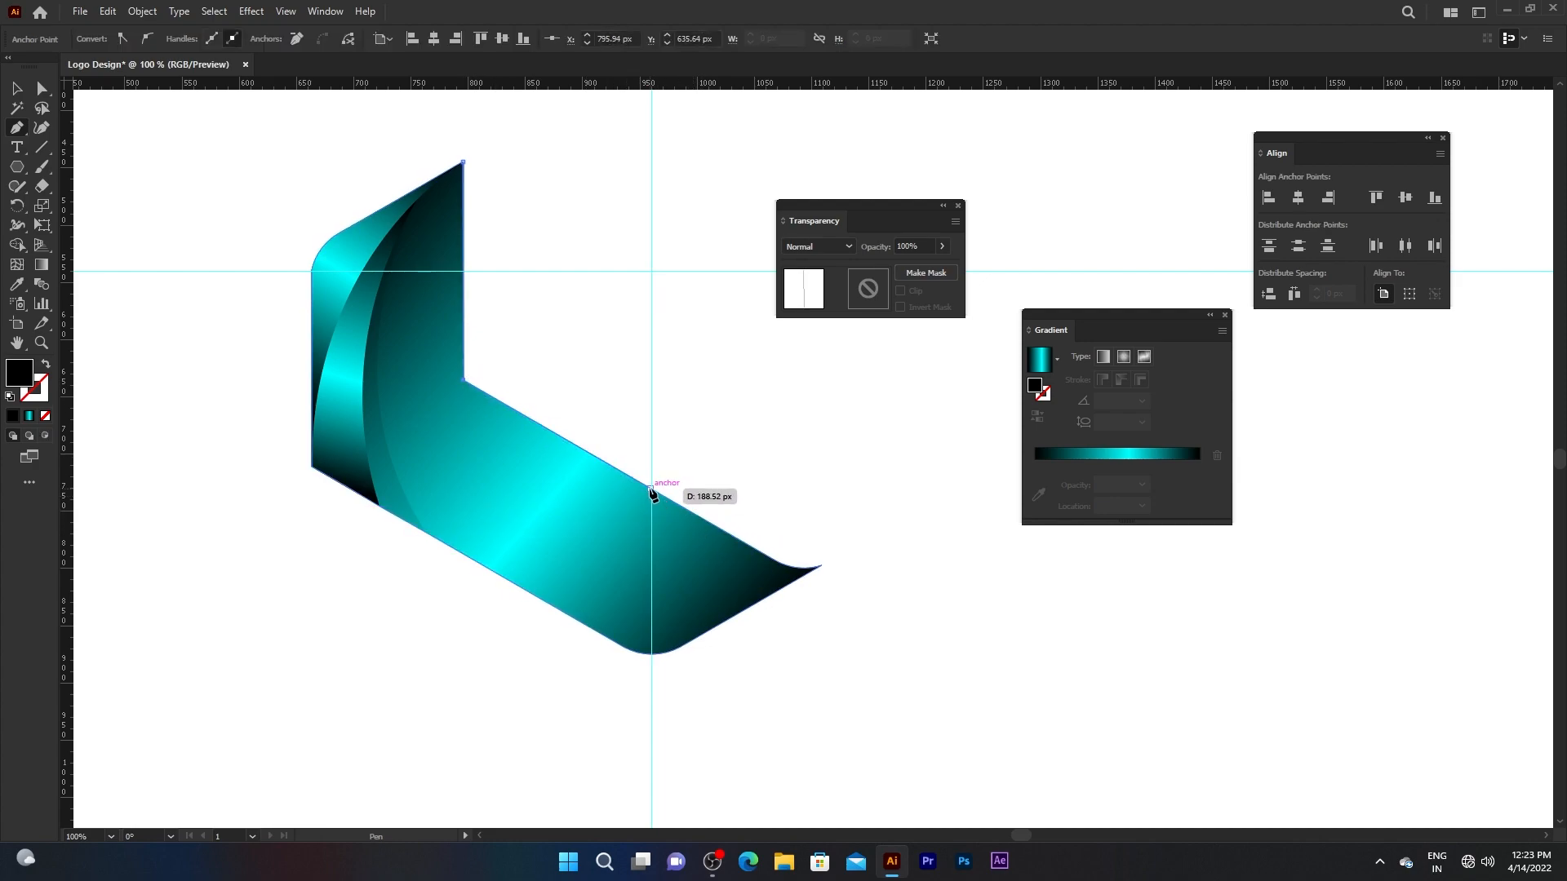
left_click(650, 488)
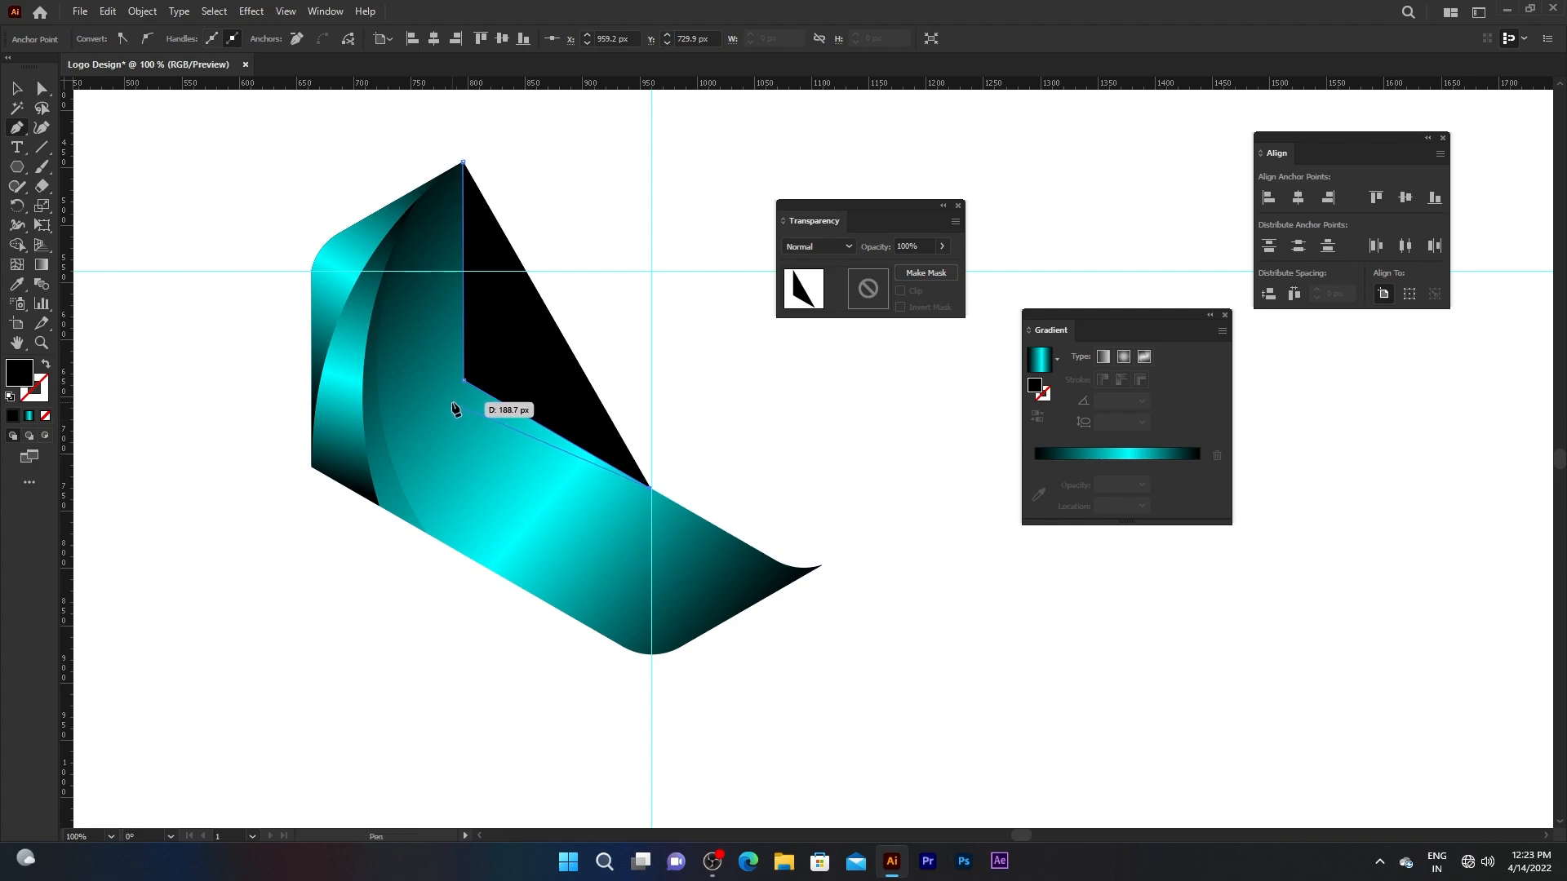
left_click(449, 401)
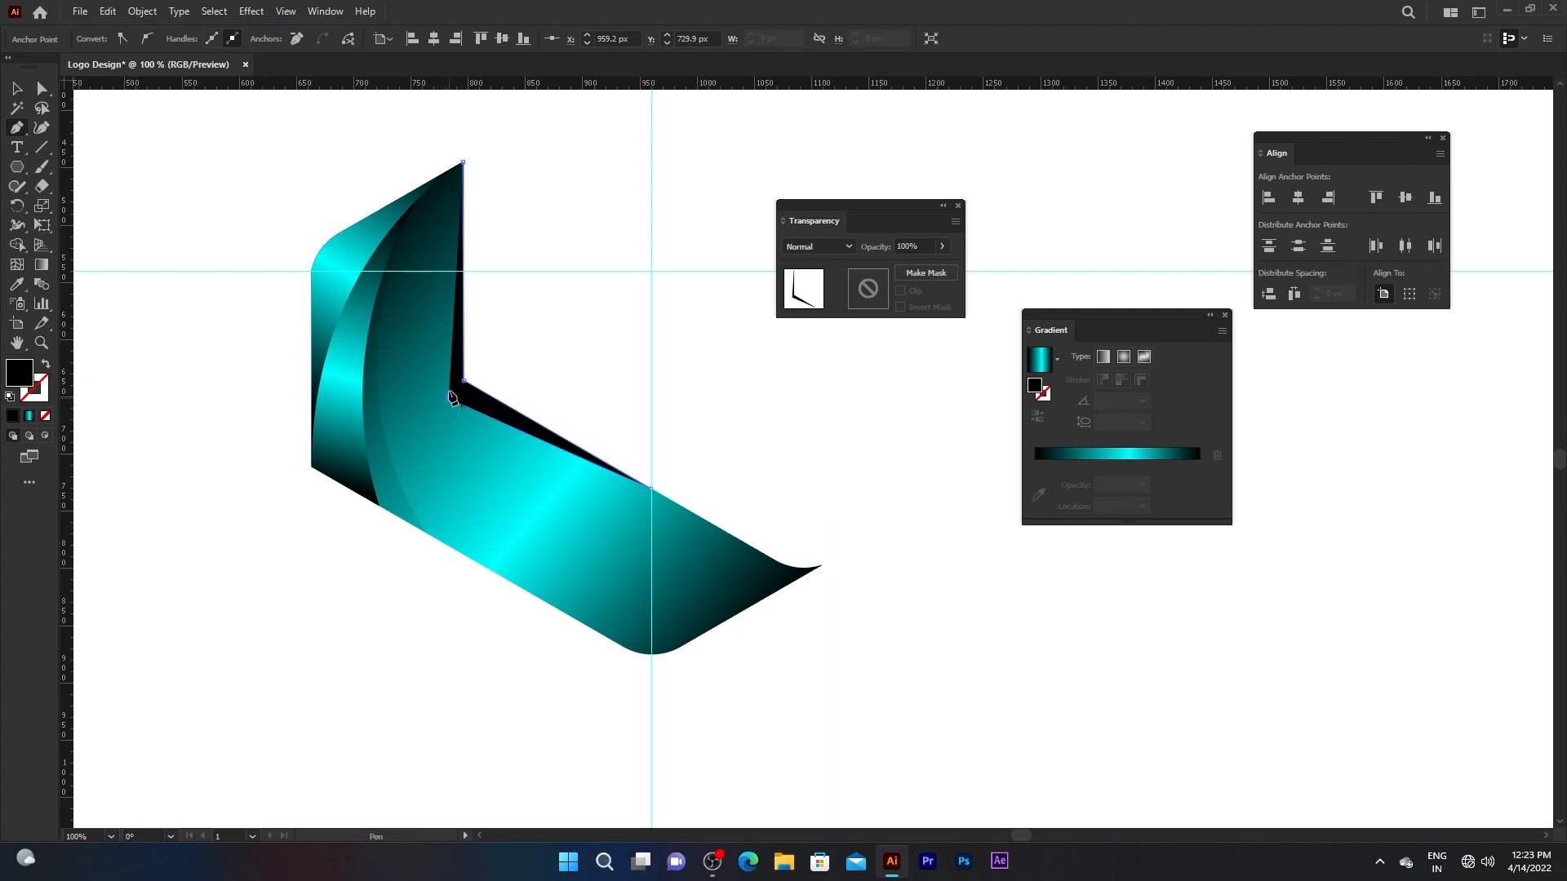
left_click(463, 162)
Widen the black inner-corner shape by moving its elbow anchor further into the band
left_click_drag(44, 91, 96, 93)
key("ctrl")
scroll(425, 401, "up", 3)
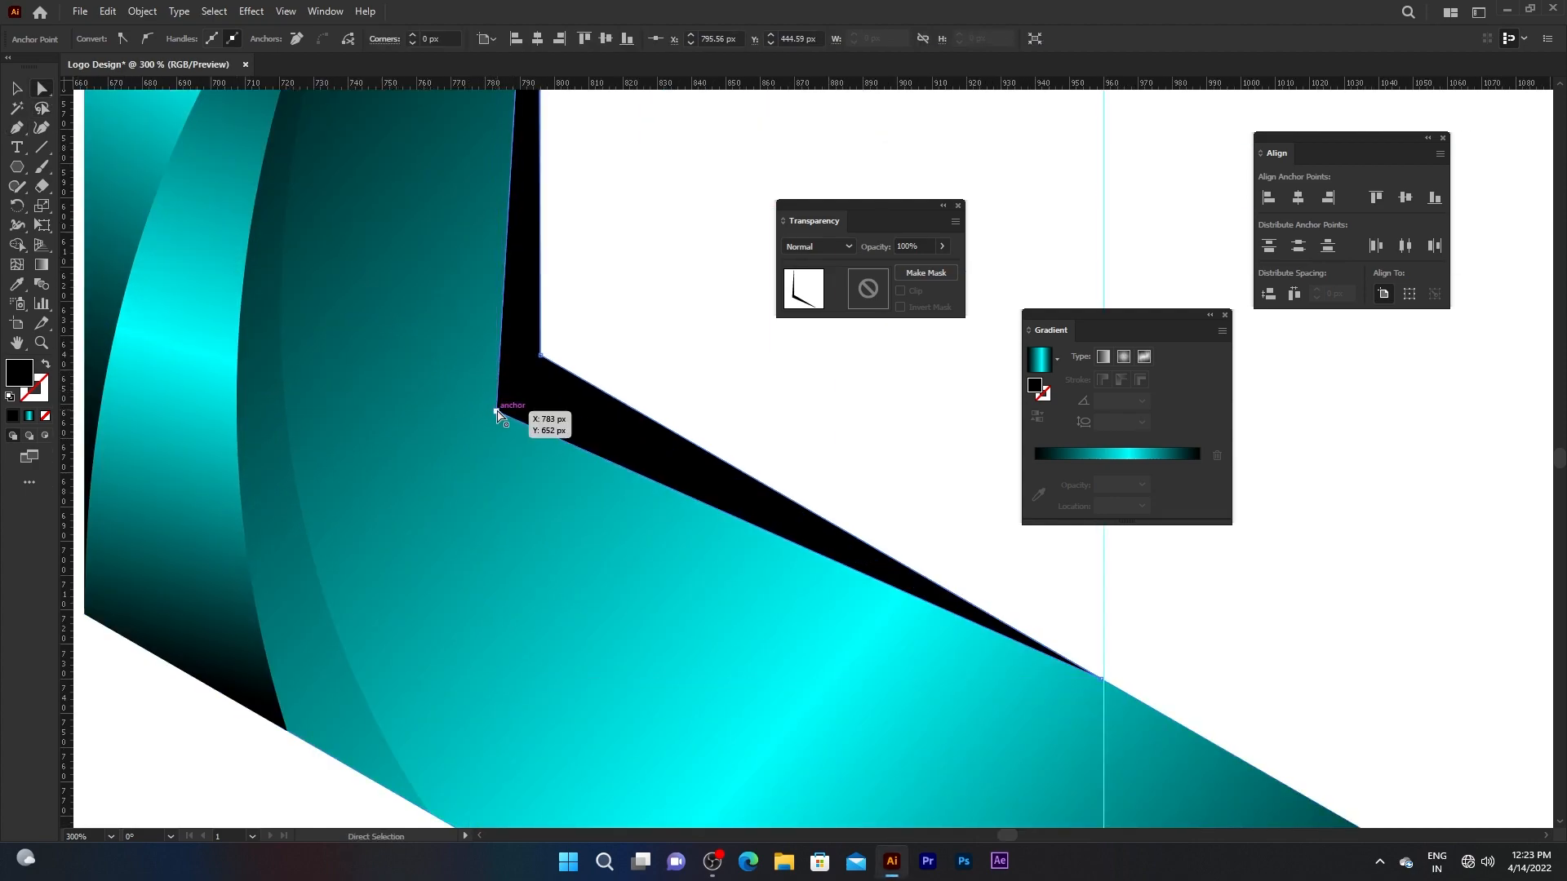
left_click_drag(495, 414, 444, 417)
Set the black inner-corner shape's blend mode to Multiply and its opacity to 10%
key("v")
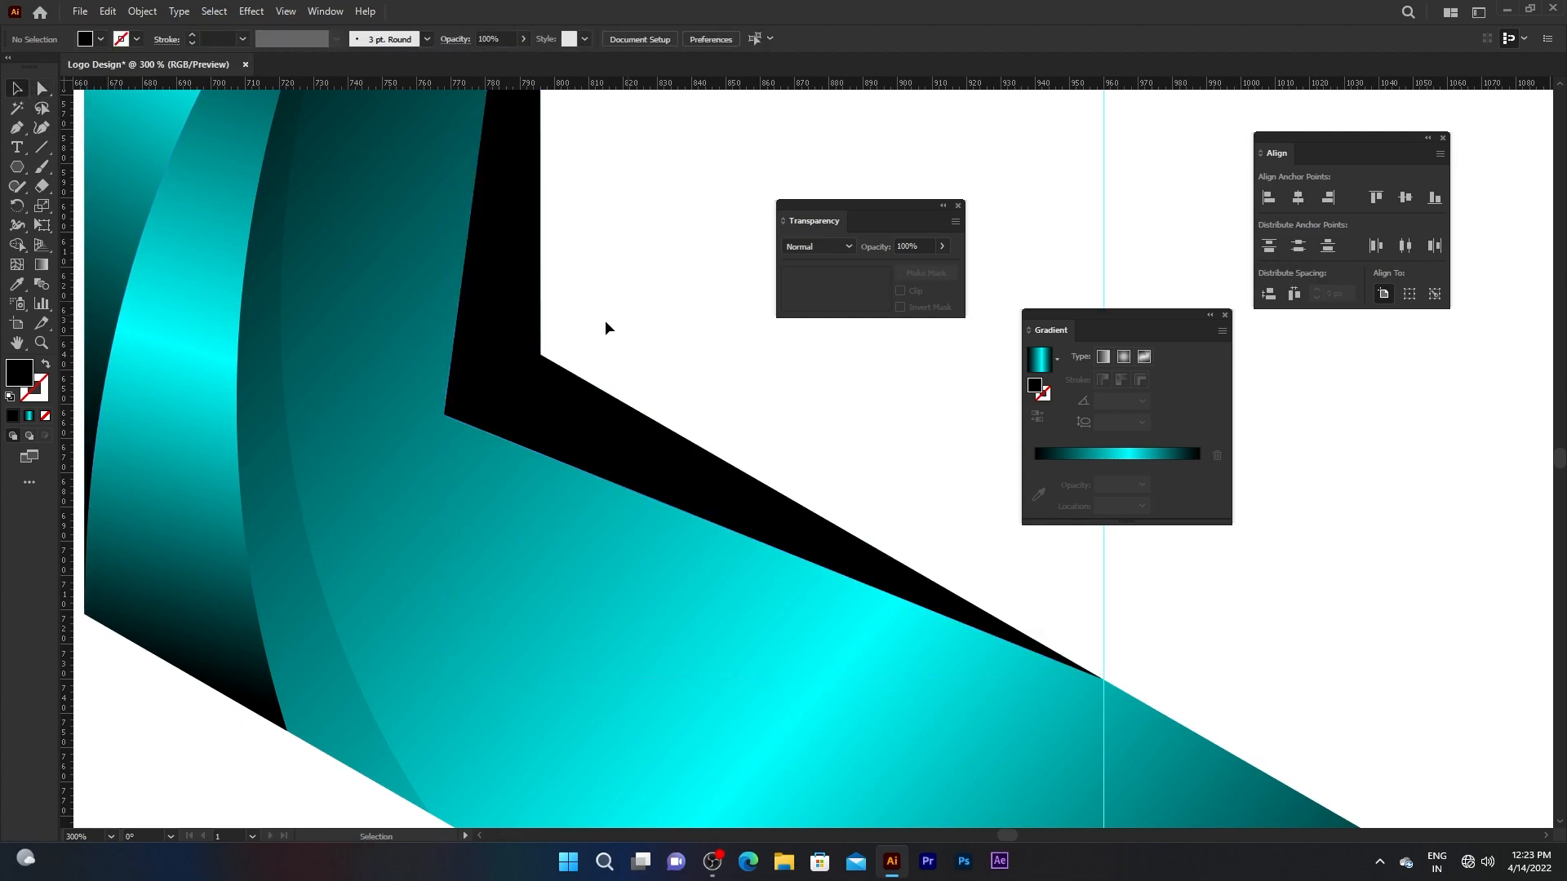
left_click(514, 353)
left_click(818, 253)
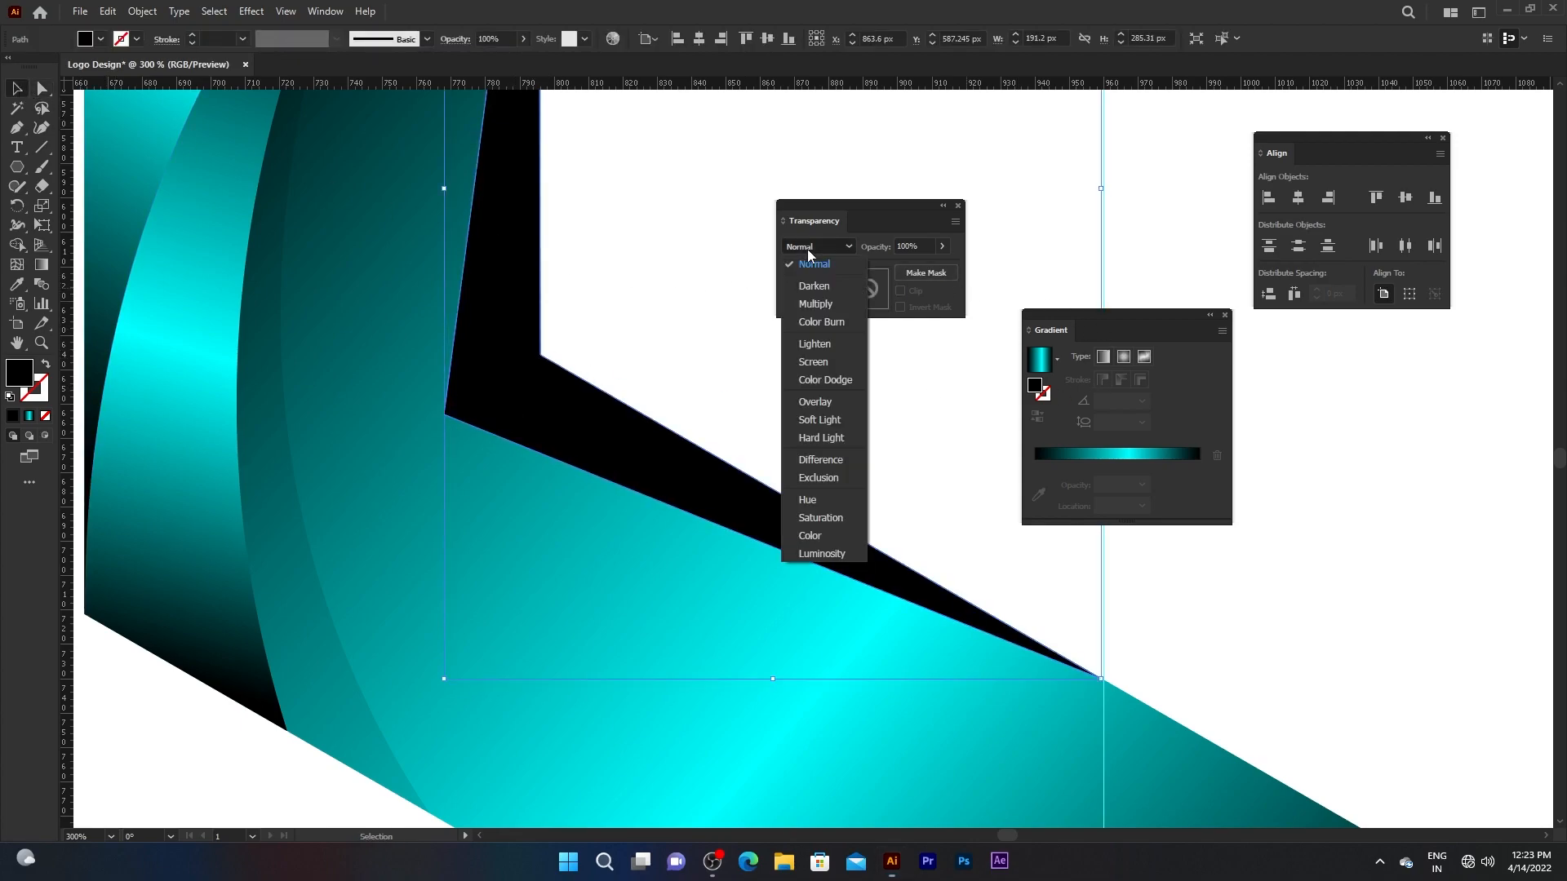
left_click(811, 304)
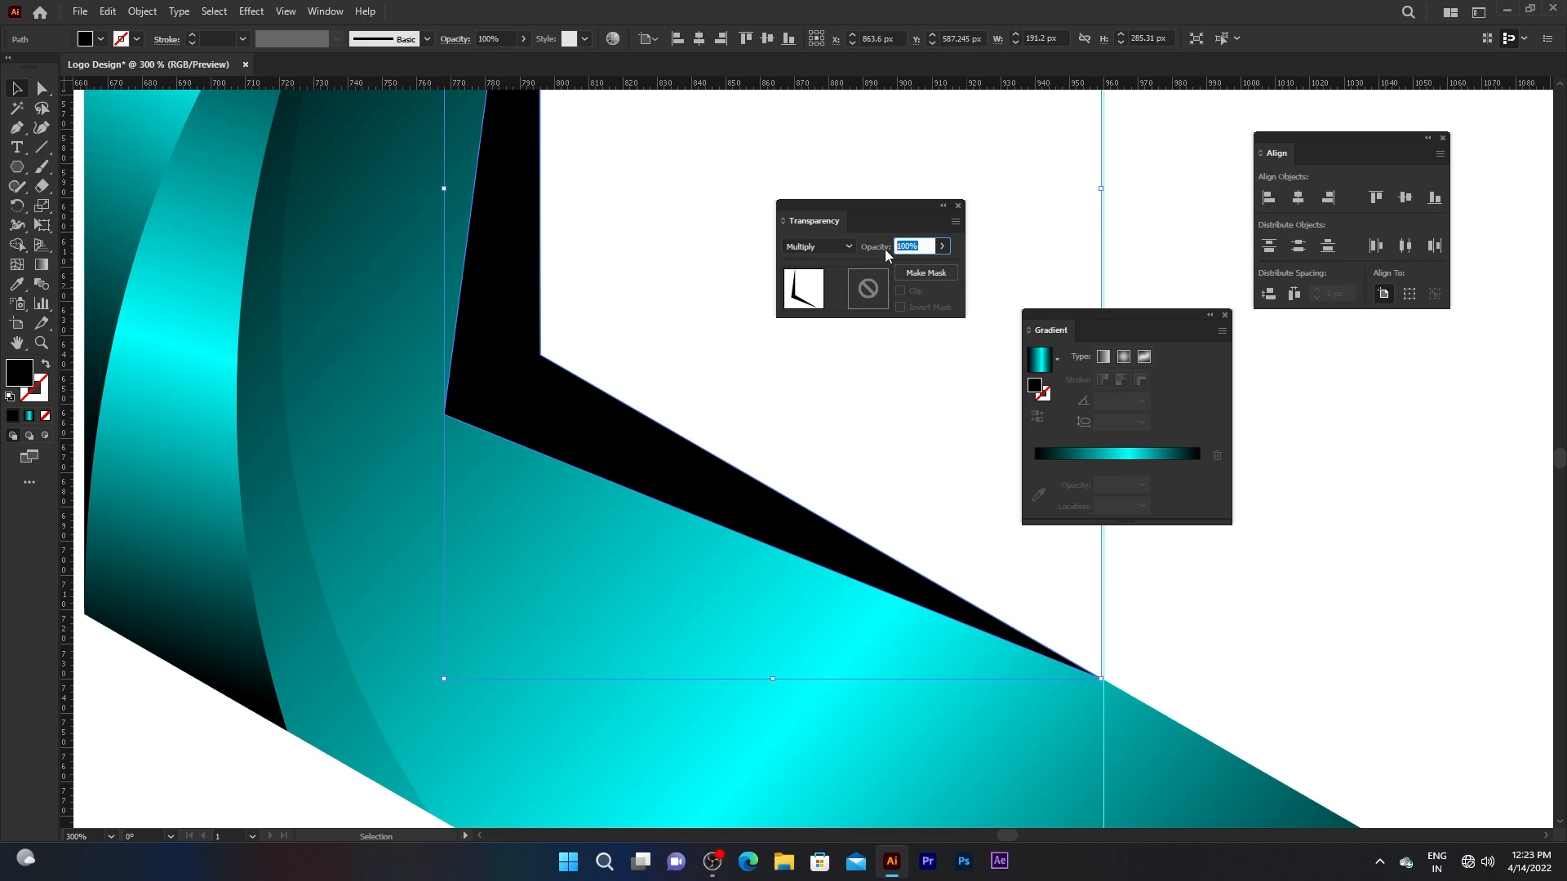
key("Return")
left_click(640, 335)
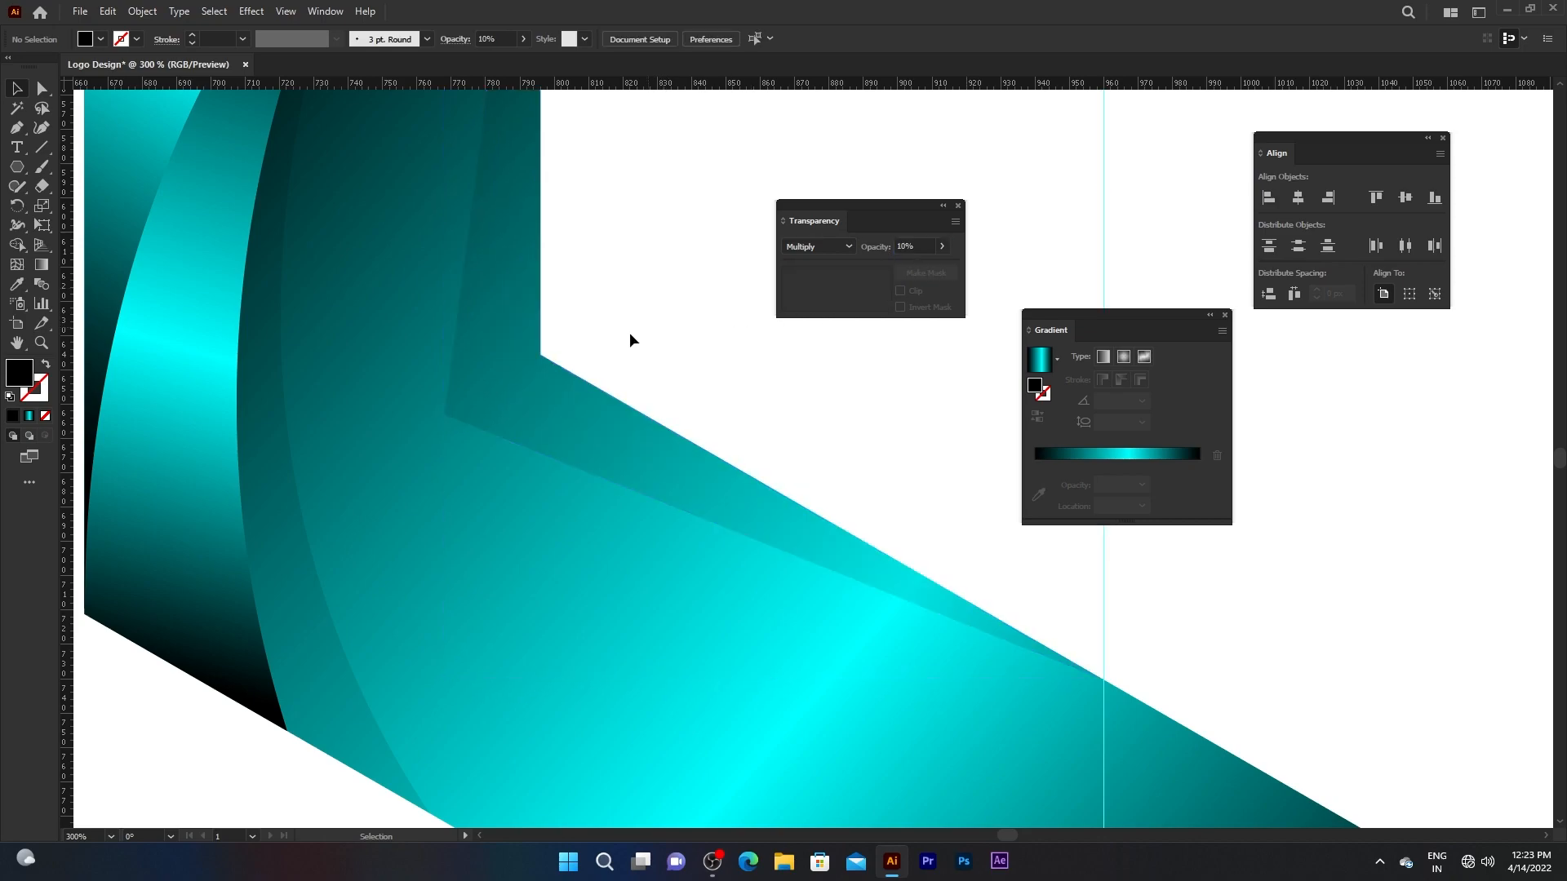
Group the band with all its folds and shadow shapes
scroll(451, 398, "down", 3)
scroll(451, 398, "down", 1)
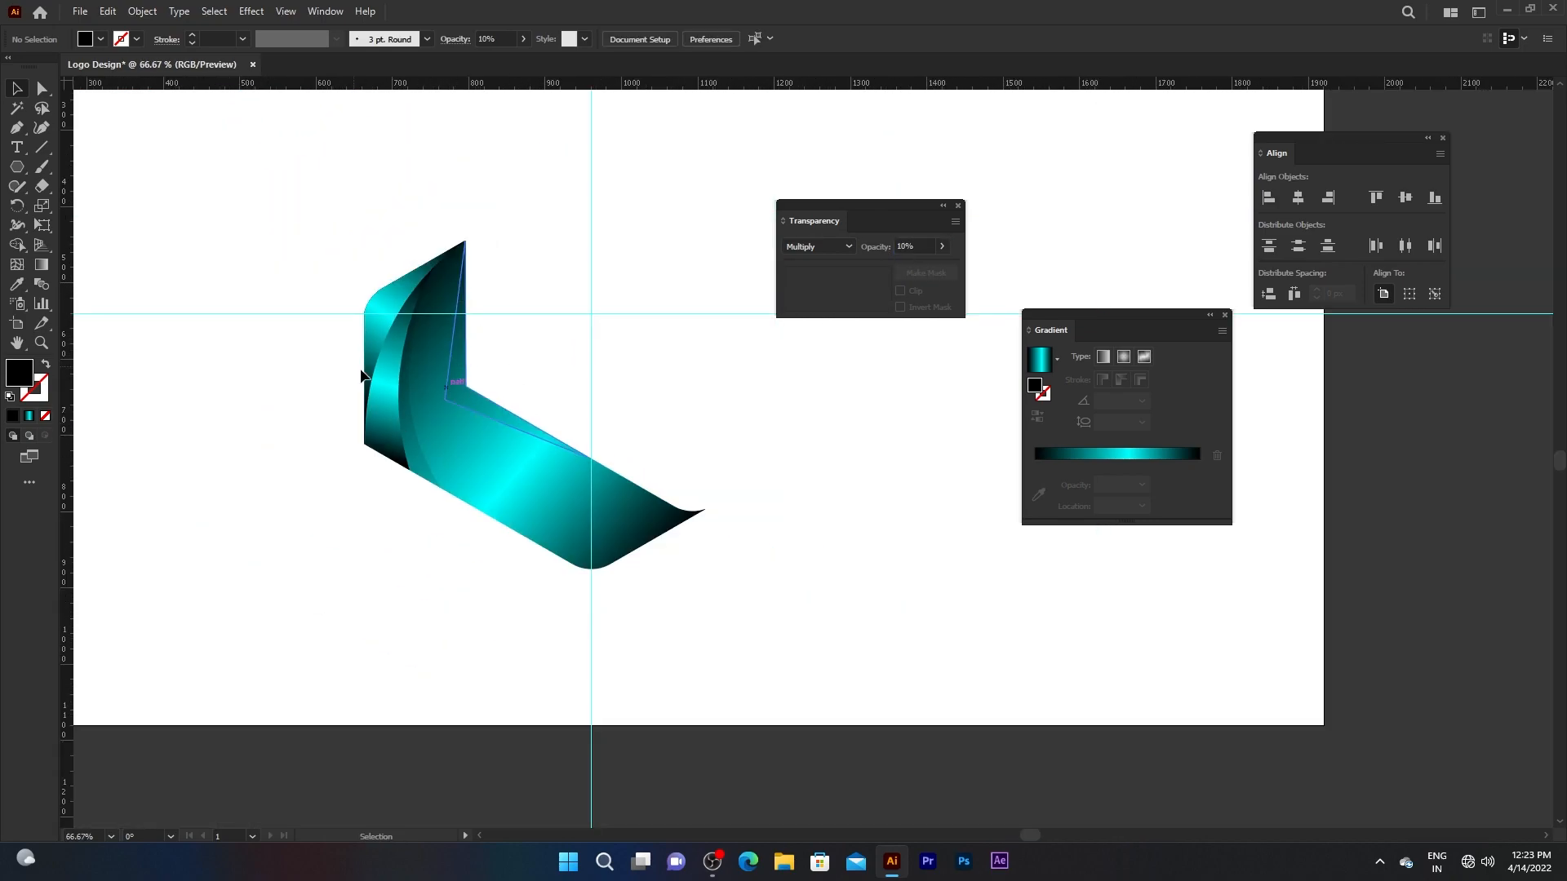
left_click_drag(262, 185, 710, 617)
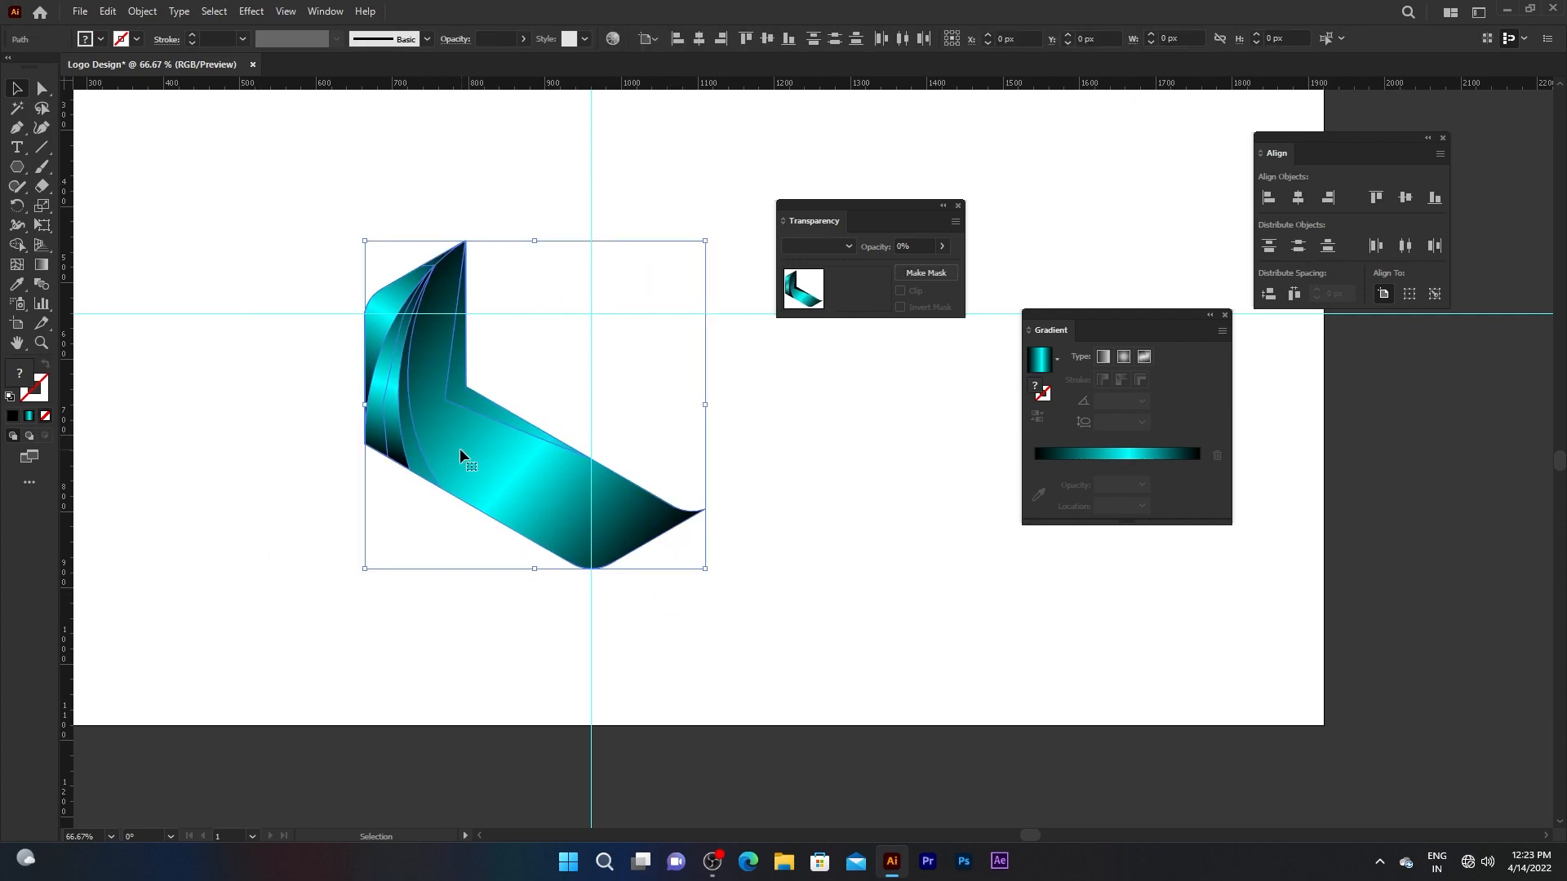
right_click(461, 455)
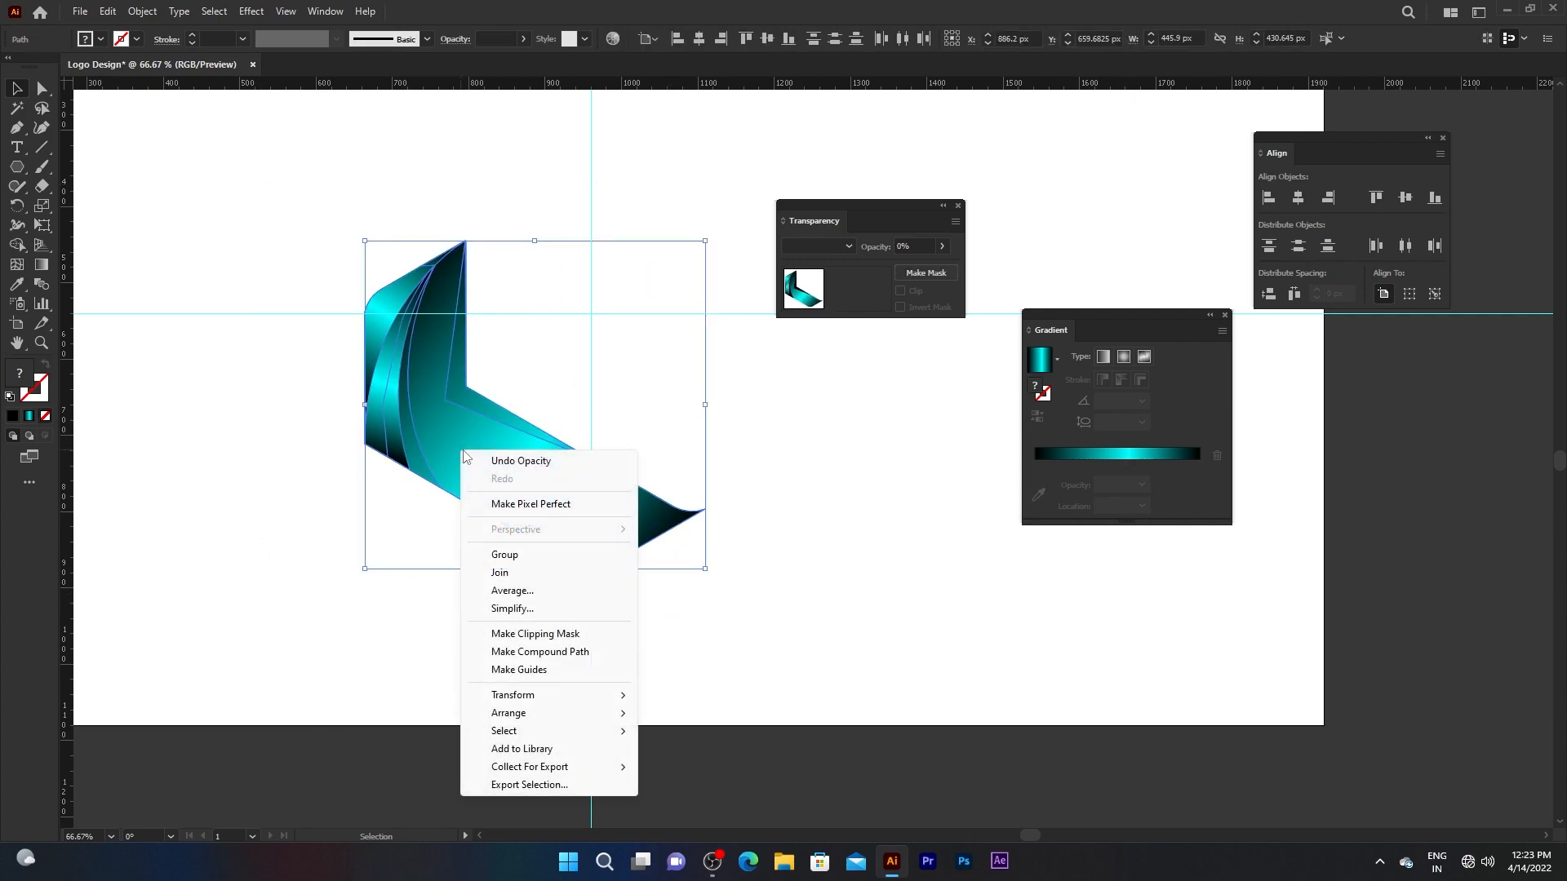
left_click(512, 558)
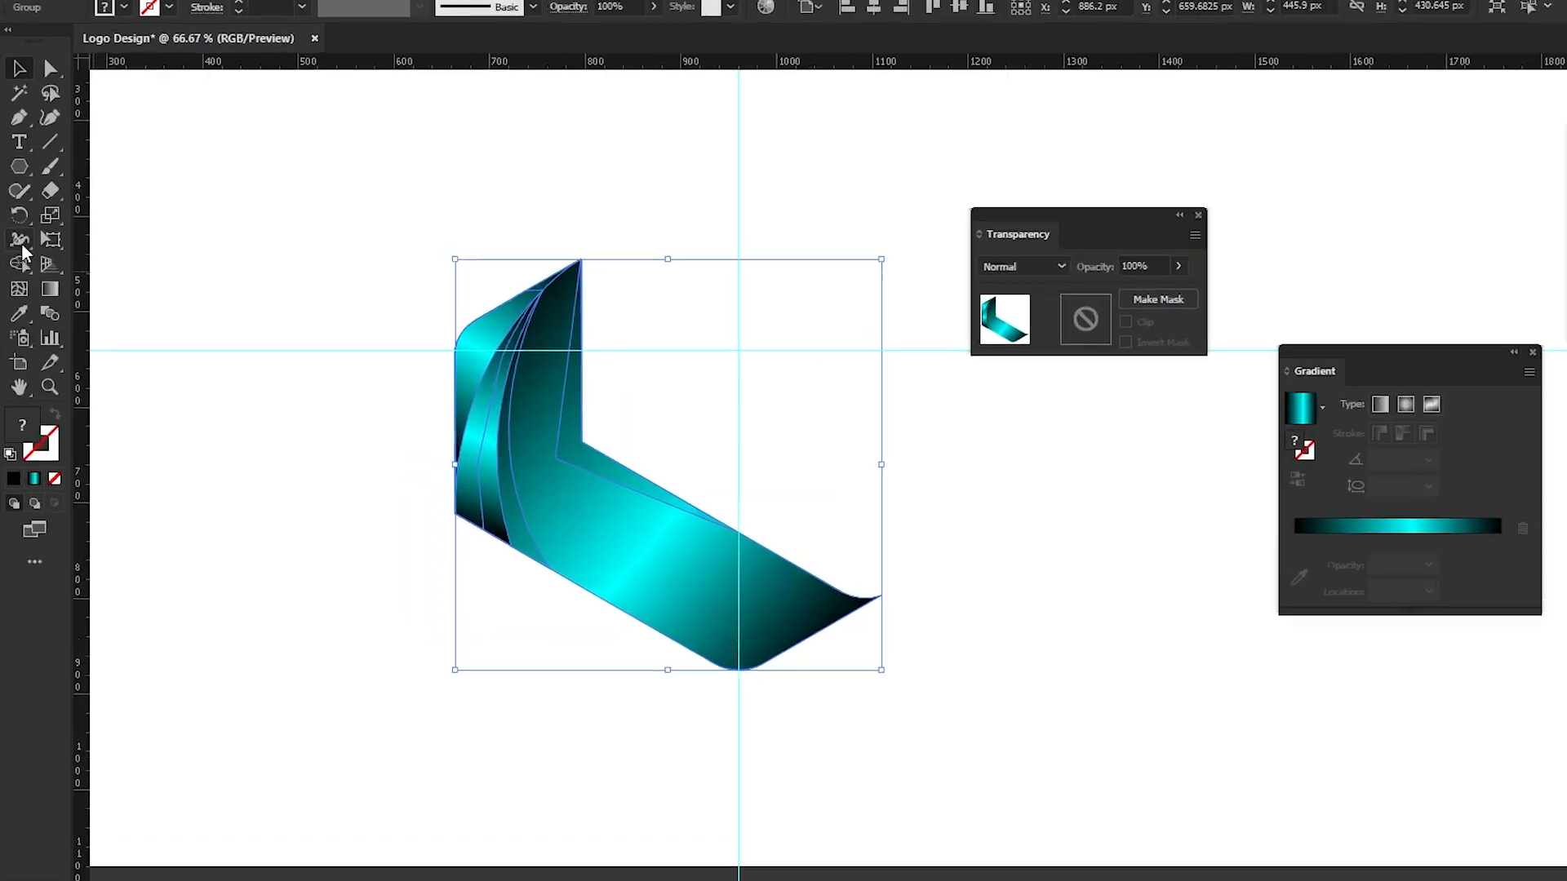
Create a copy of the band group rotated 120° around the intersection of the centre guides
left_click(17, 209)
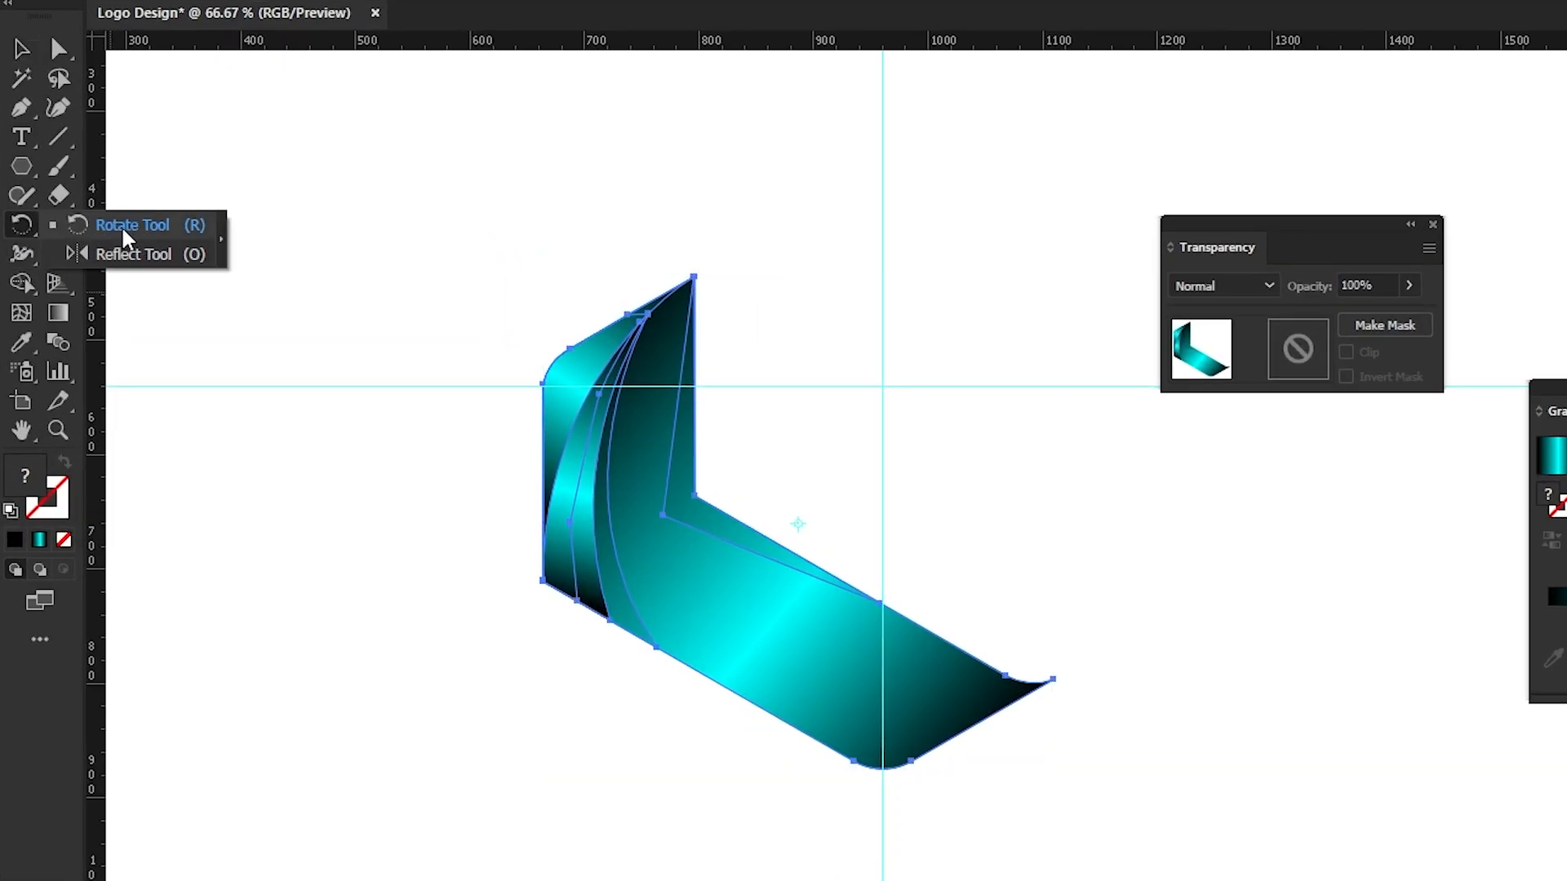
left_click(99, 233)
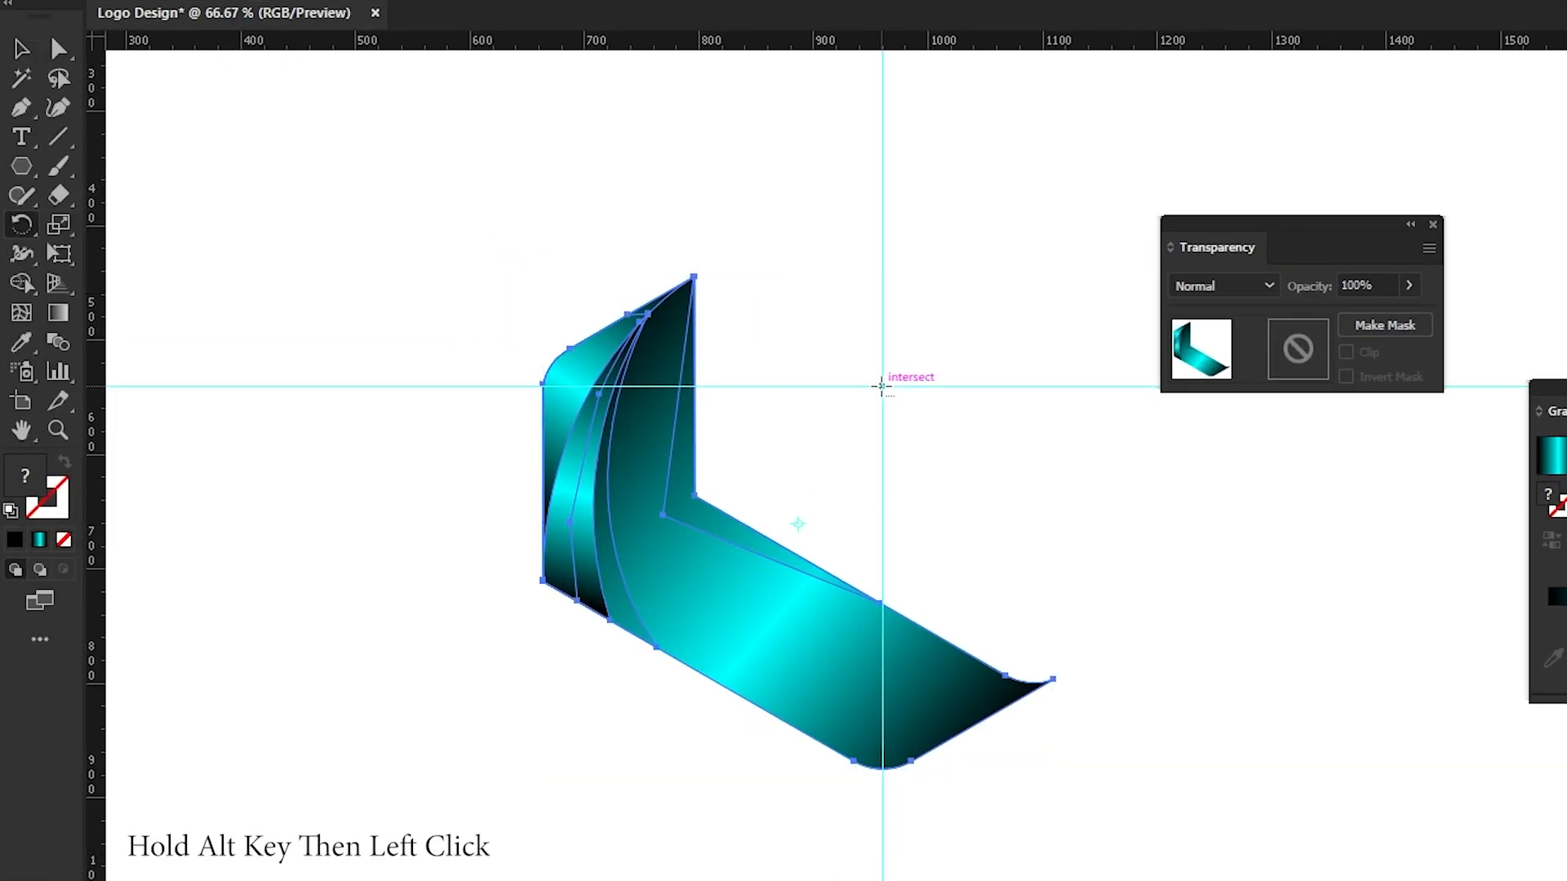
left_click(881, 385, "alt")
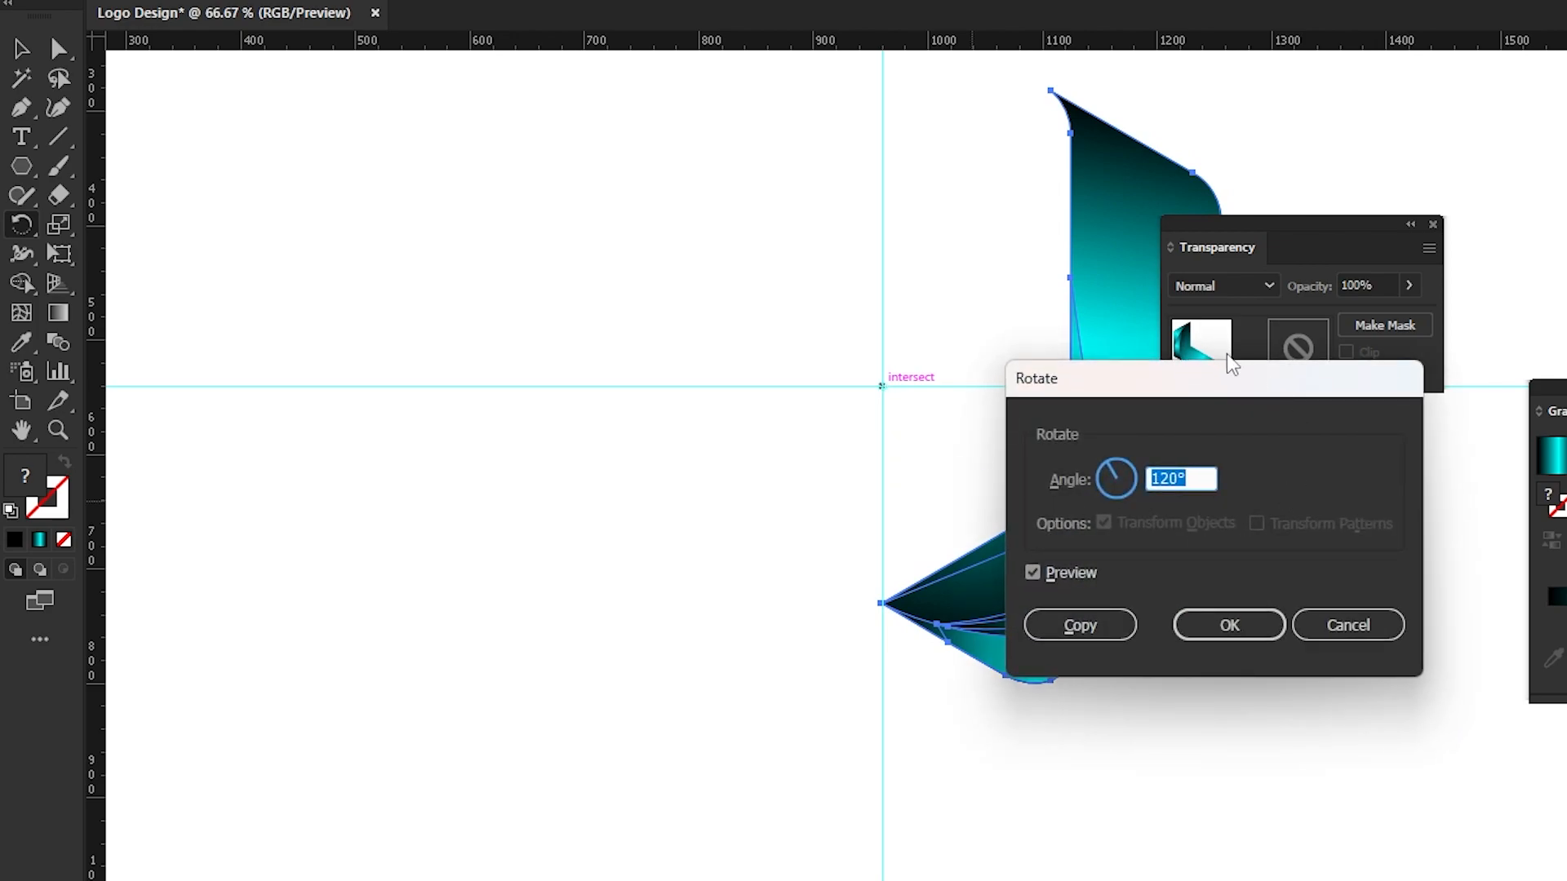
left_click_drag(1208, 383, 832, 349)
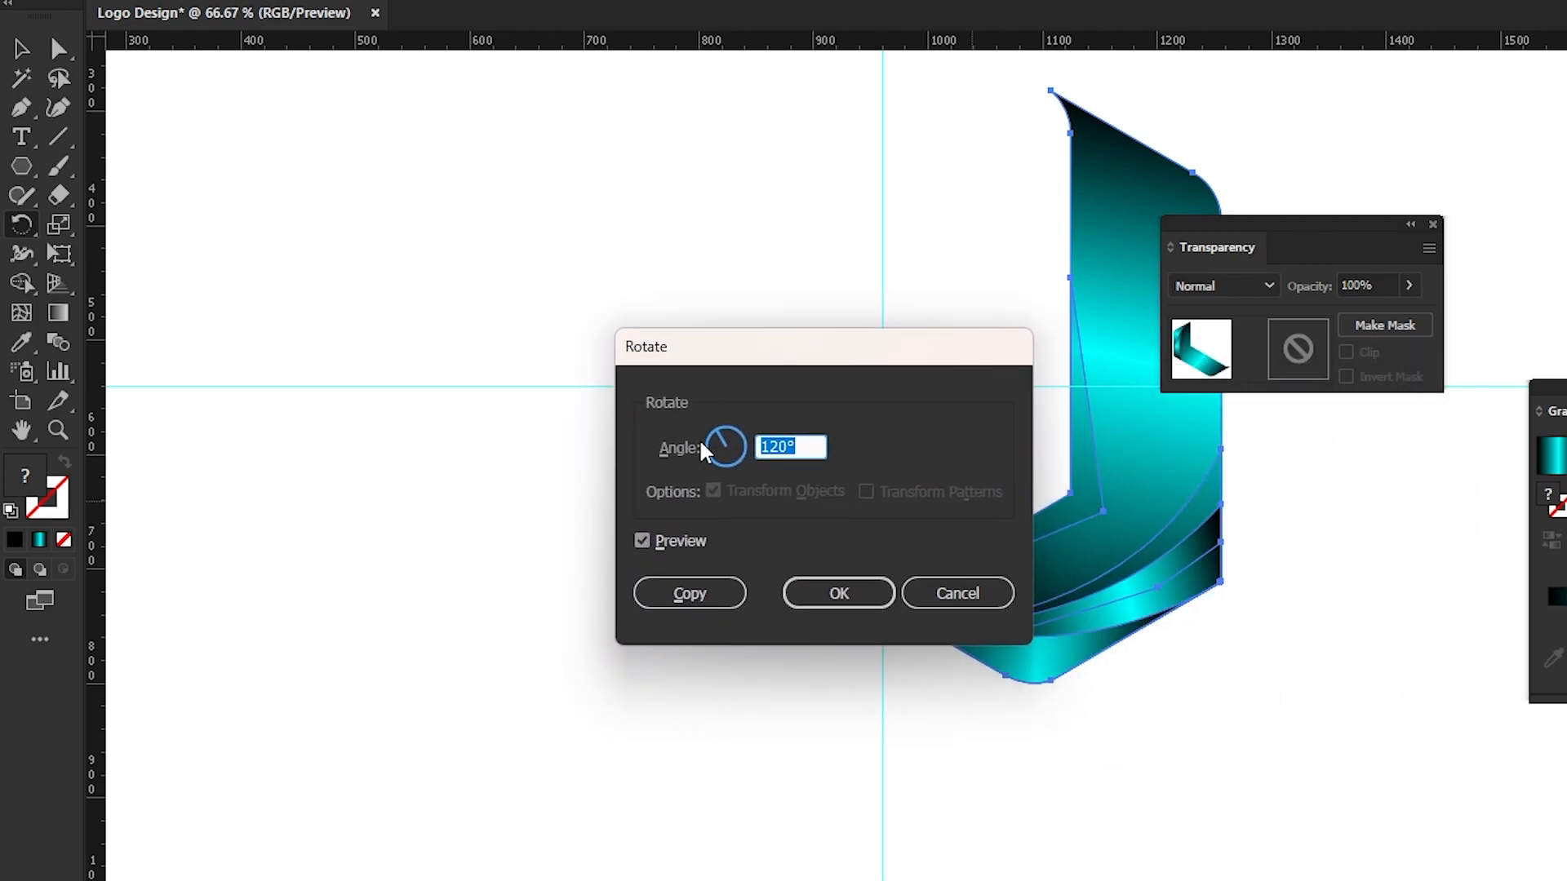
type("1")
left_click(683, 596)
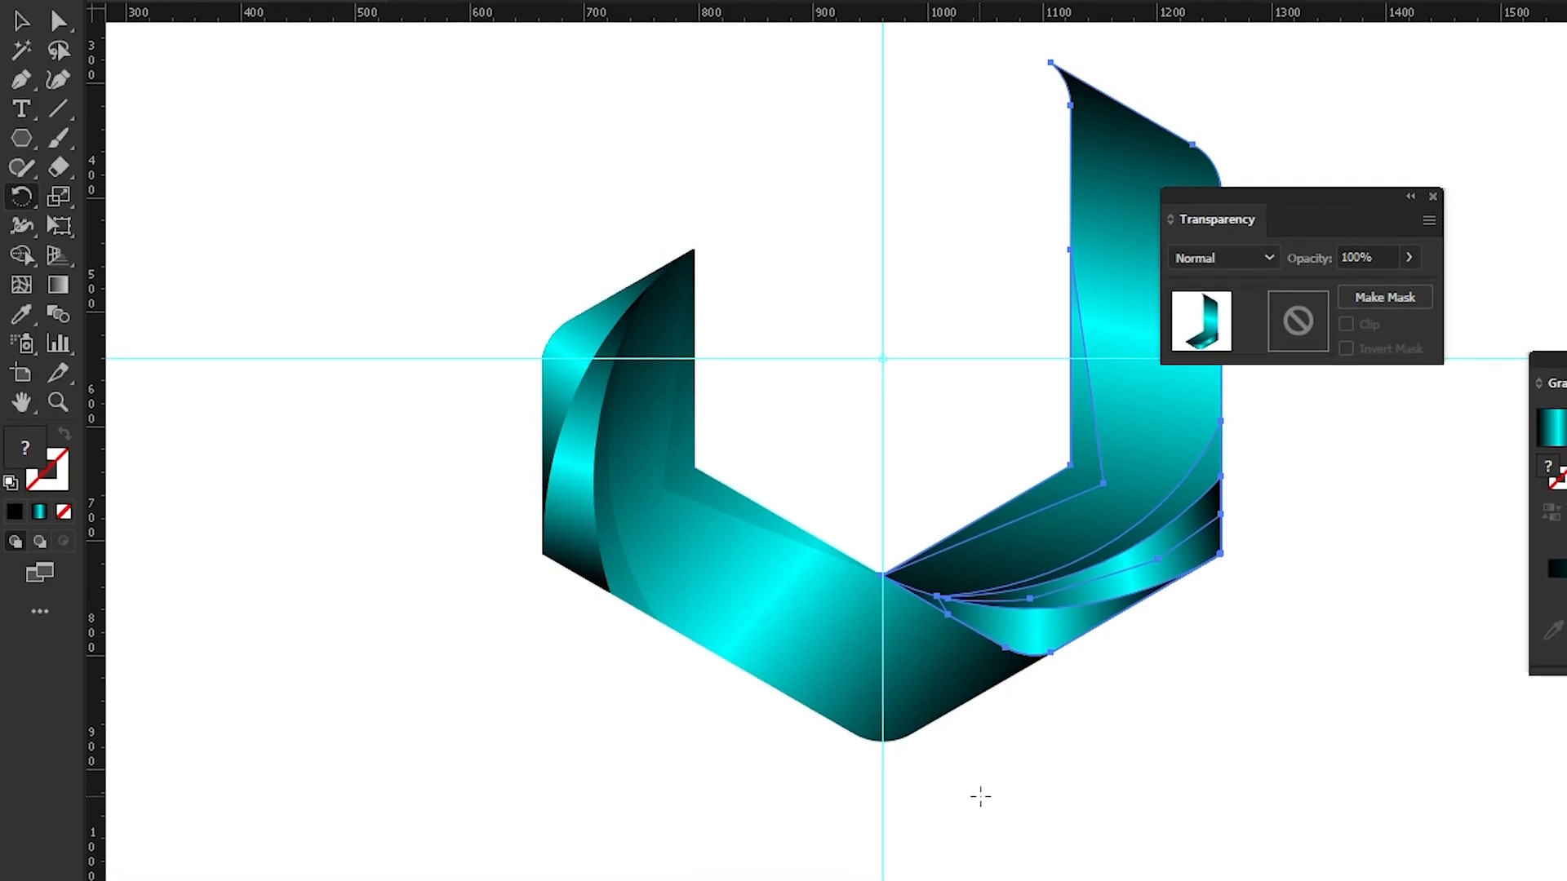
Repeat the rotated copy once more to complete the hexagonal ring, and deselect it
left_click_drag(1069, 756, 1099, 844)
key("ctrl+d")
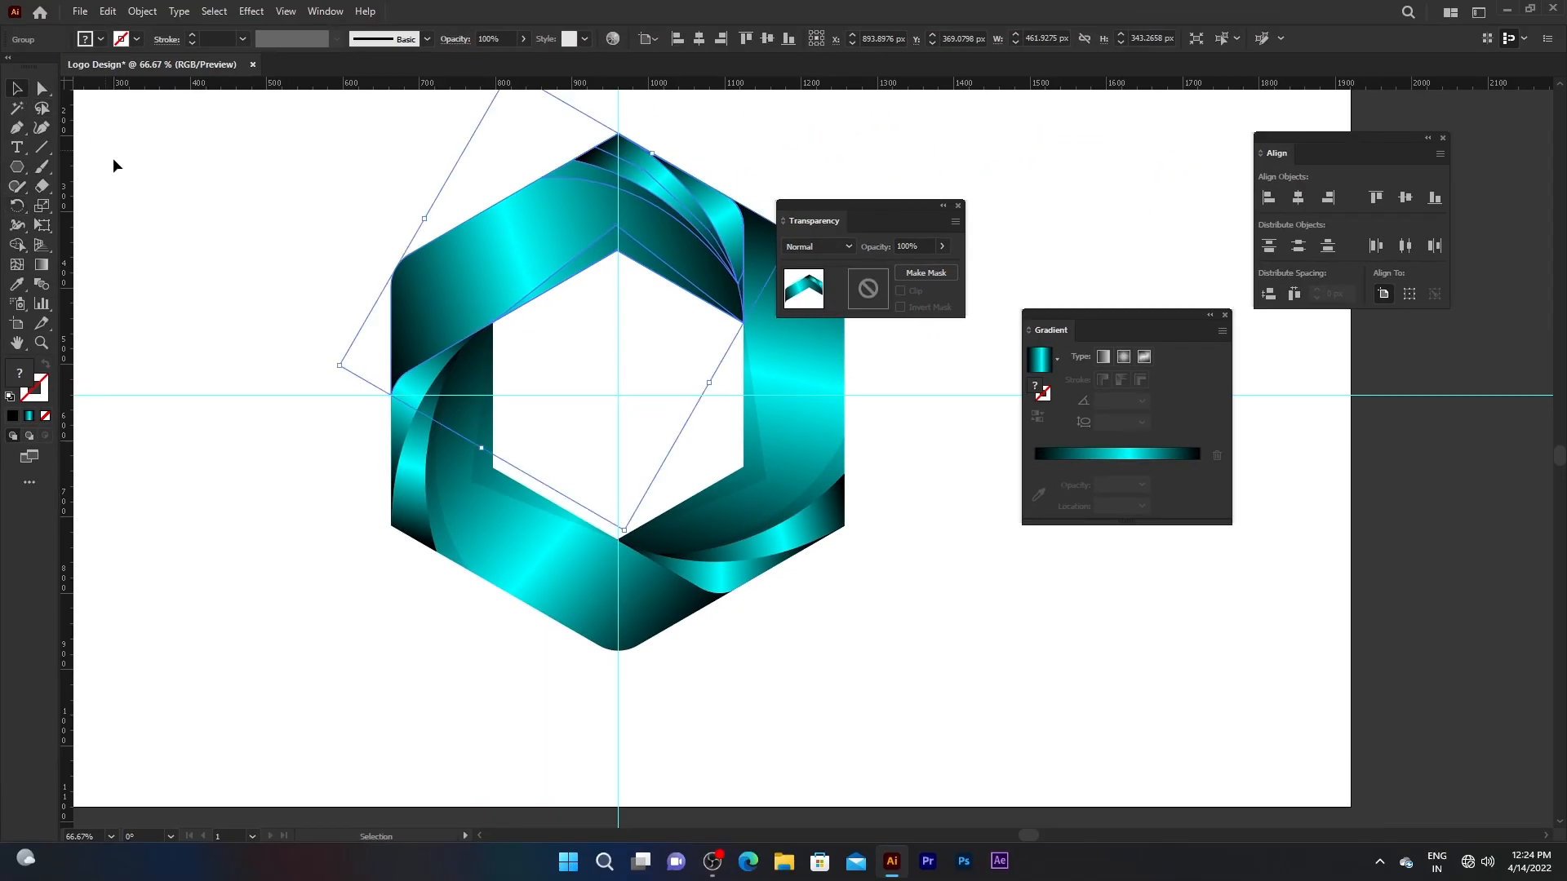
left_click(909, 181)
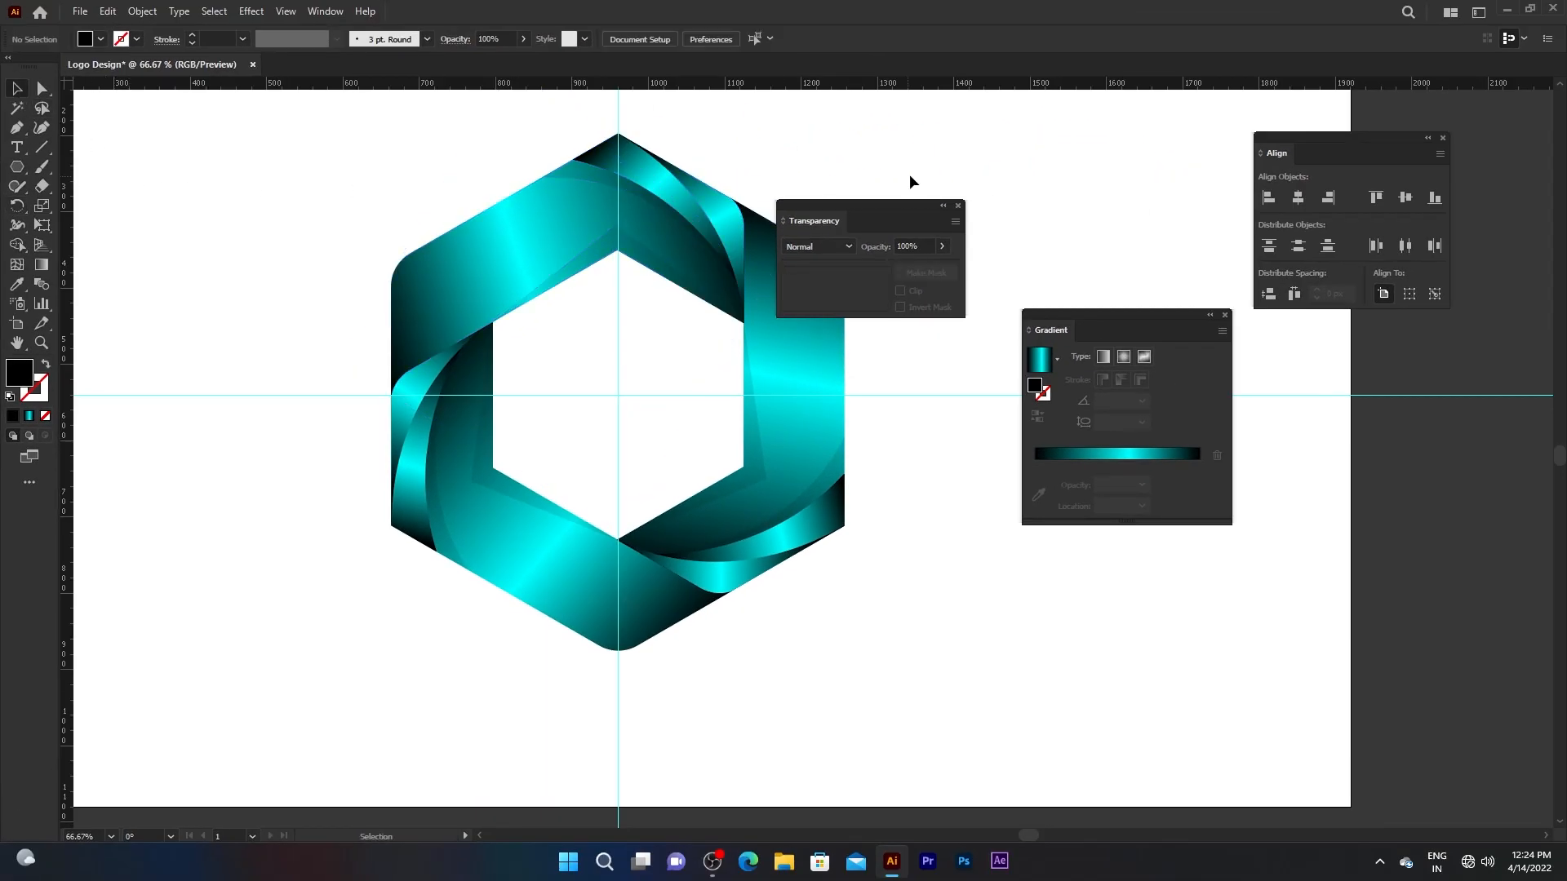
Close the floating Transparency and Gradient panels to clear the workspace around the logo
left_click_drag(879, 211, 1023, 173)
left_click(1076, 167)
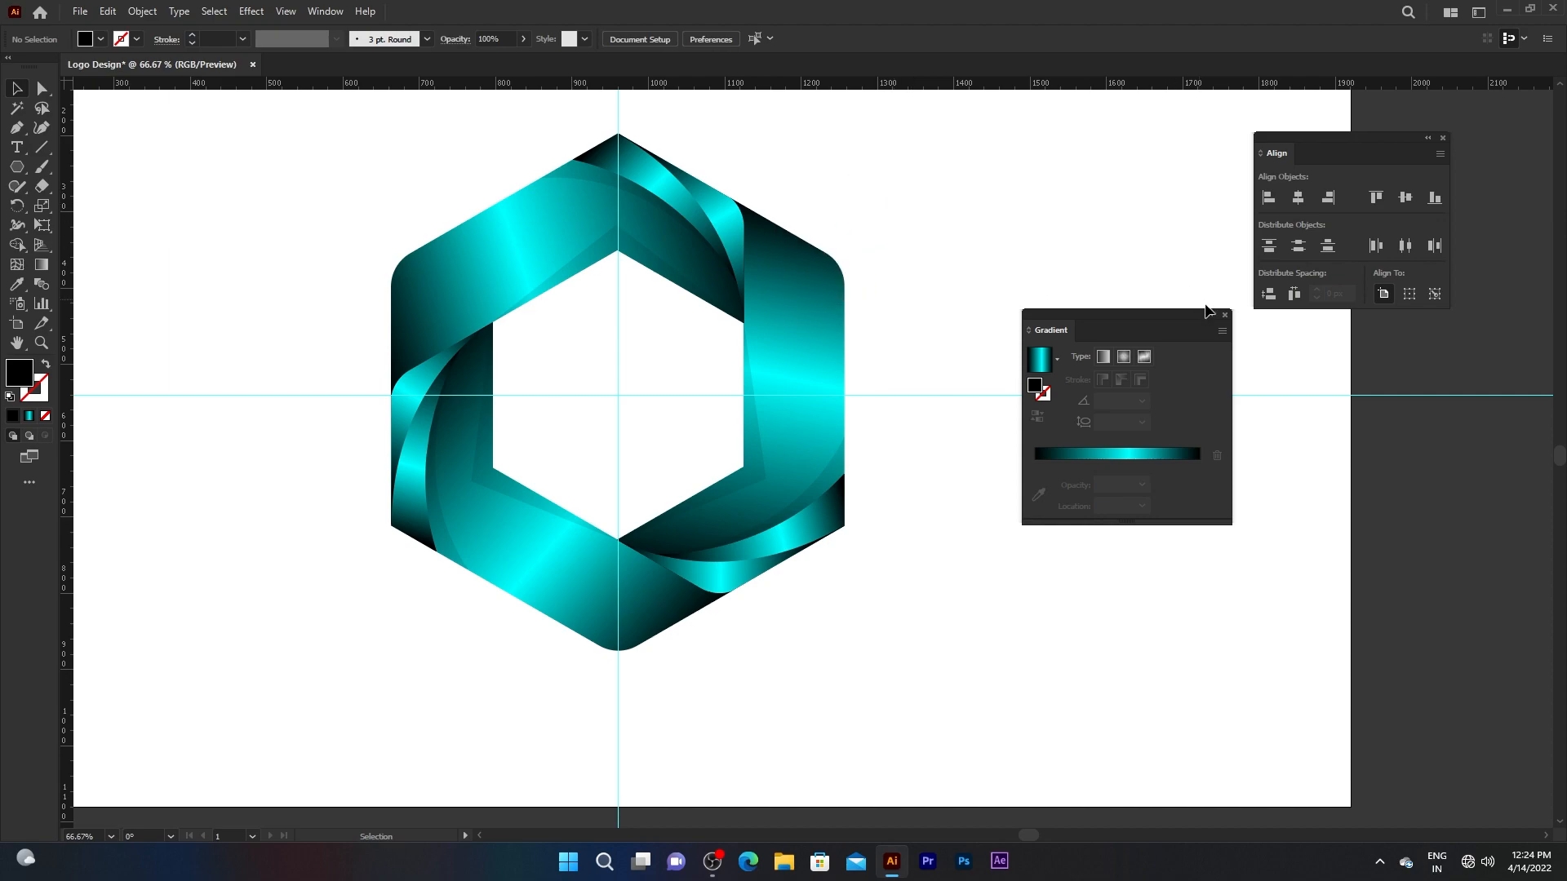
left_click(1225, 315)
Draw a black circle about 396 px in diameter on the empty artboard area beside the hexagonal logo
left_click_drag(908, 327, 1043, 355)
left_click(16, 167)
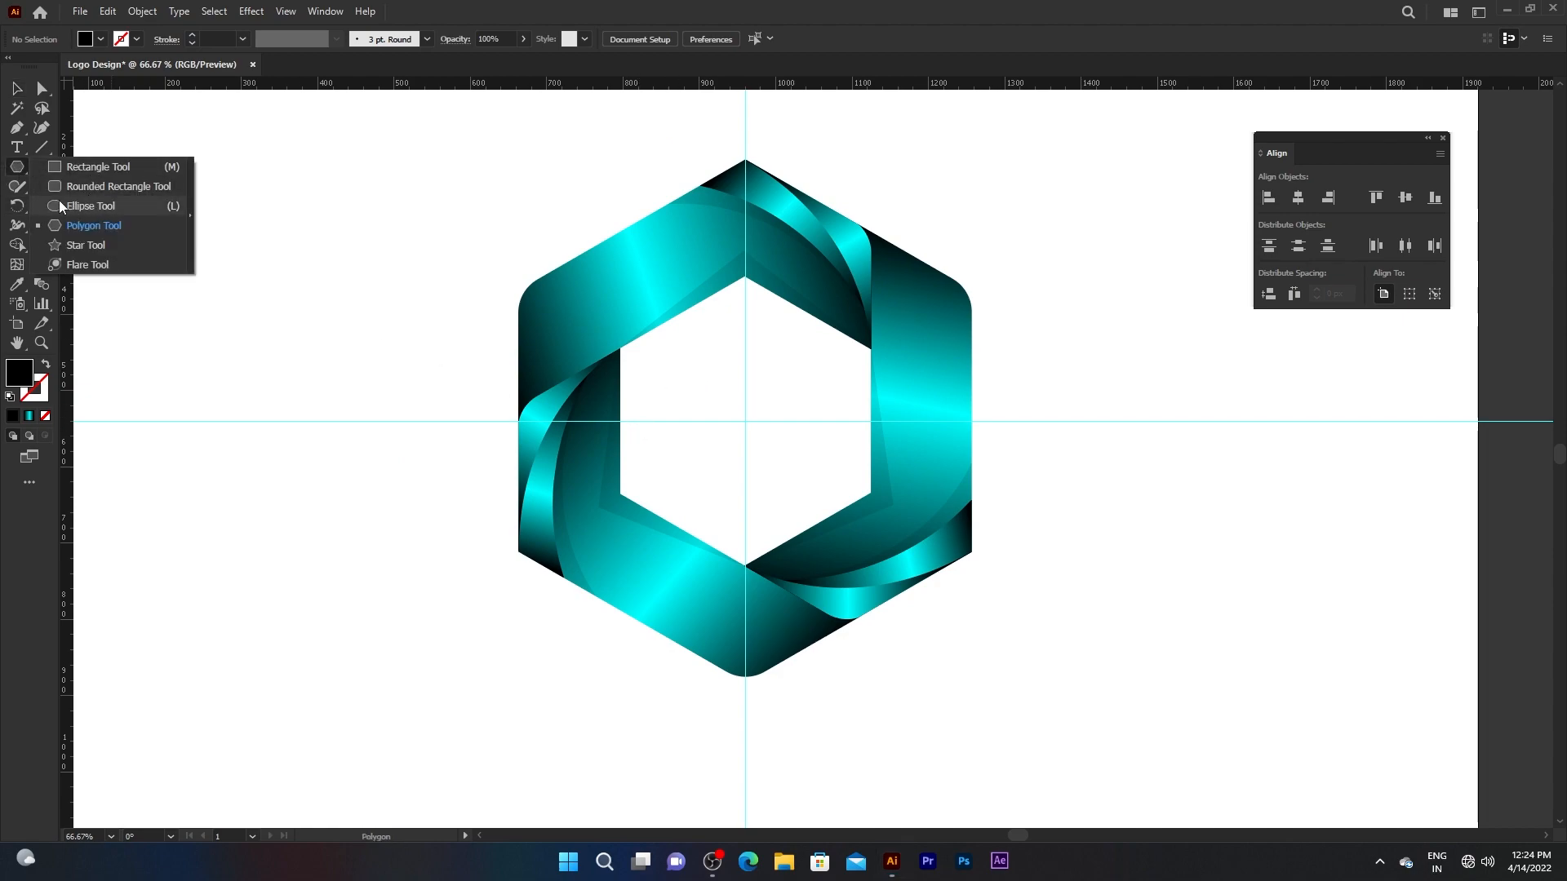
left_click(61, 206)
left_click_drag(292, 385, 408, 235)
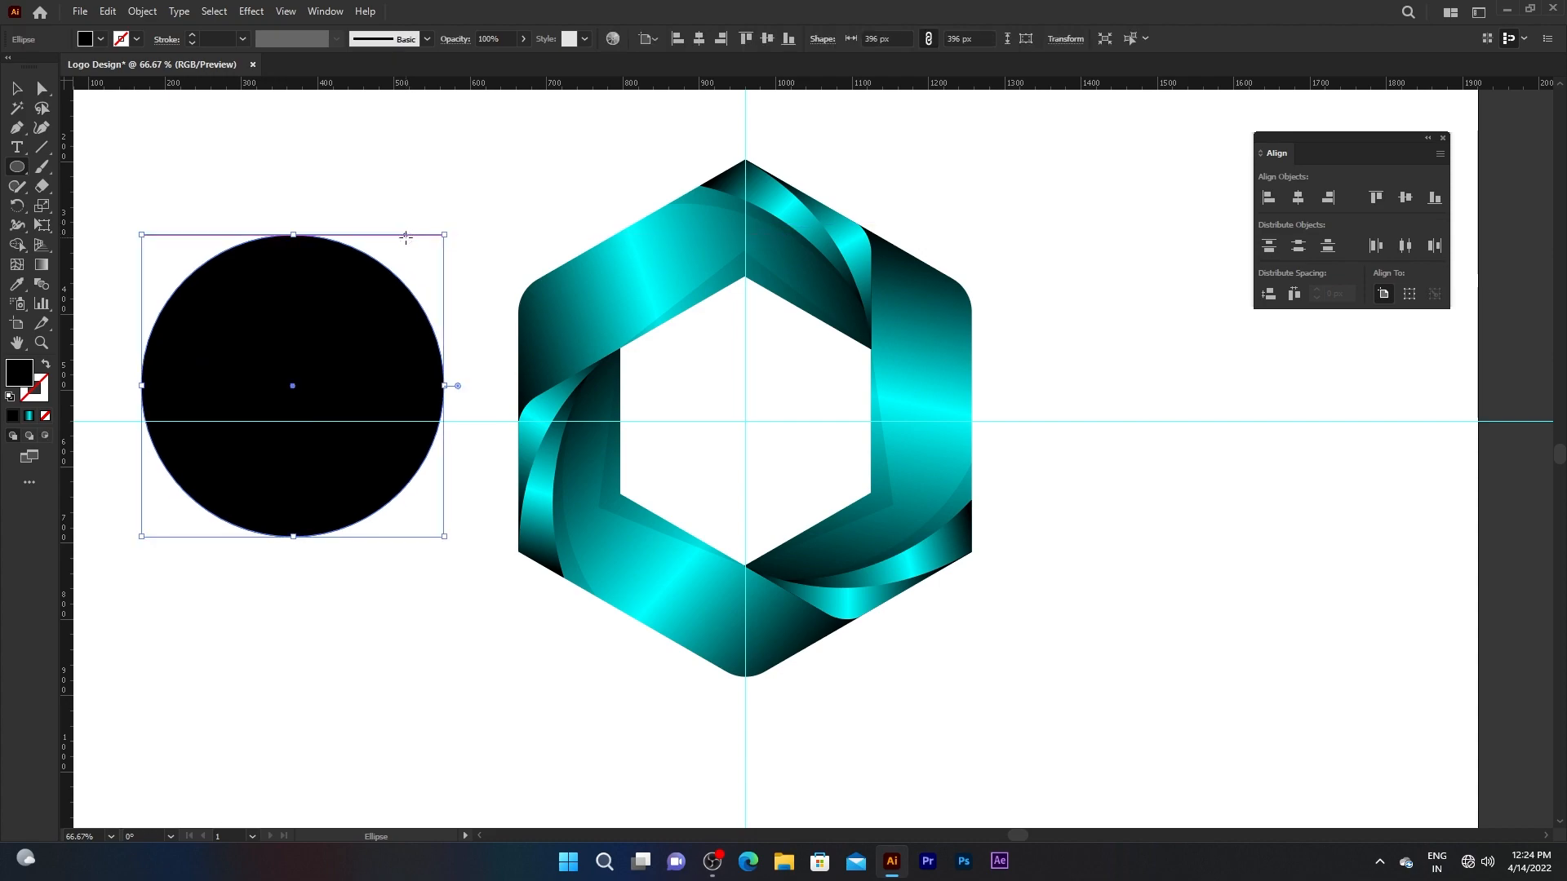
Fill the circle with the White, Black gradient preset as a radial gradient, reversed so black sits at the centre
left_click(324, 13)
left_click(414, 433)
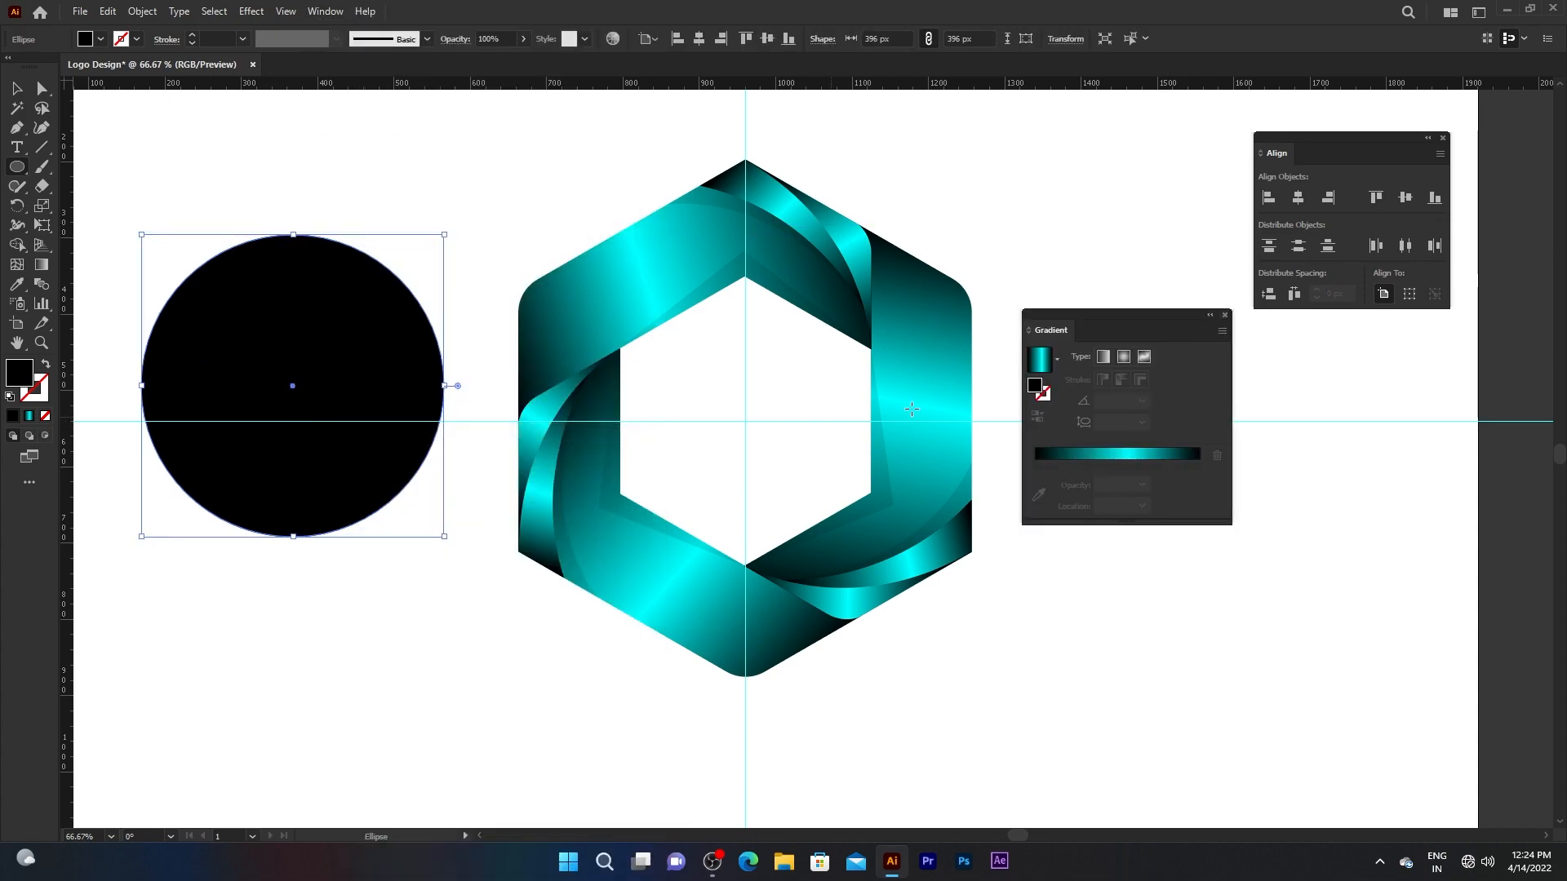
left_click_drag(1131, 324, 1115, 298)
left_click(1041, 332)
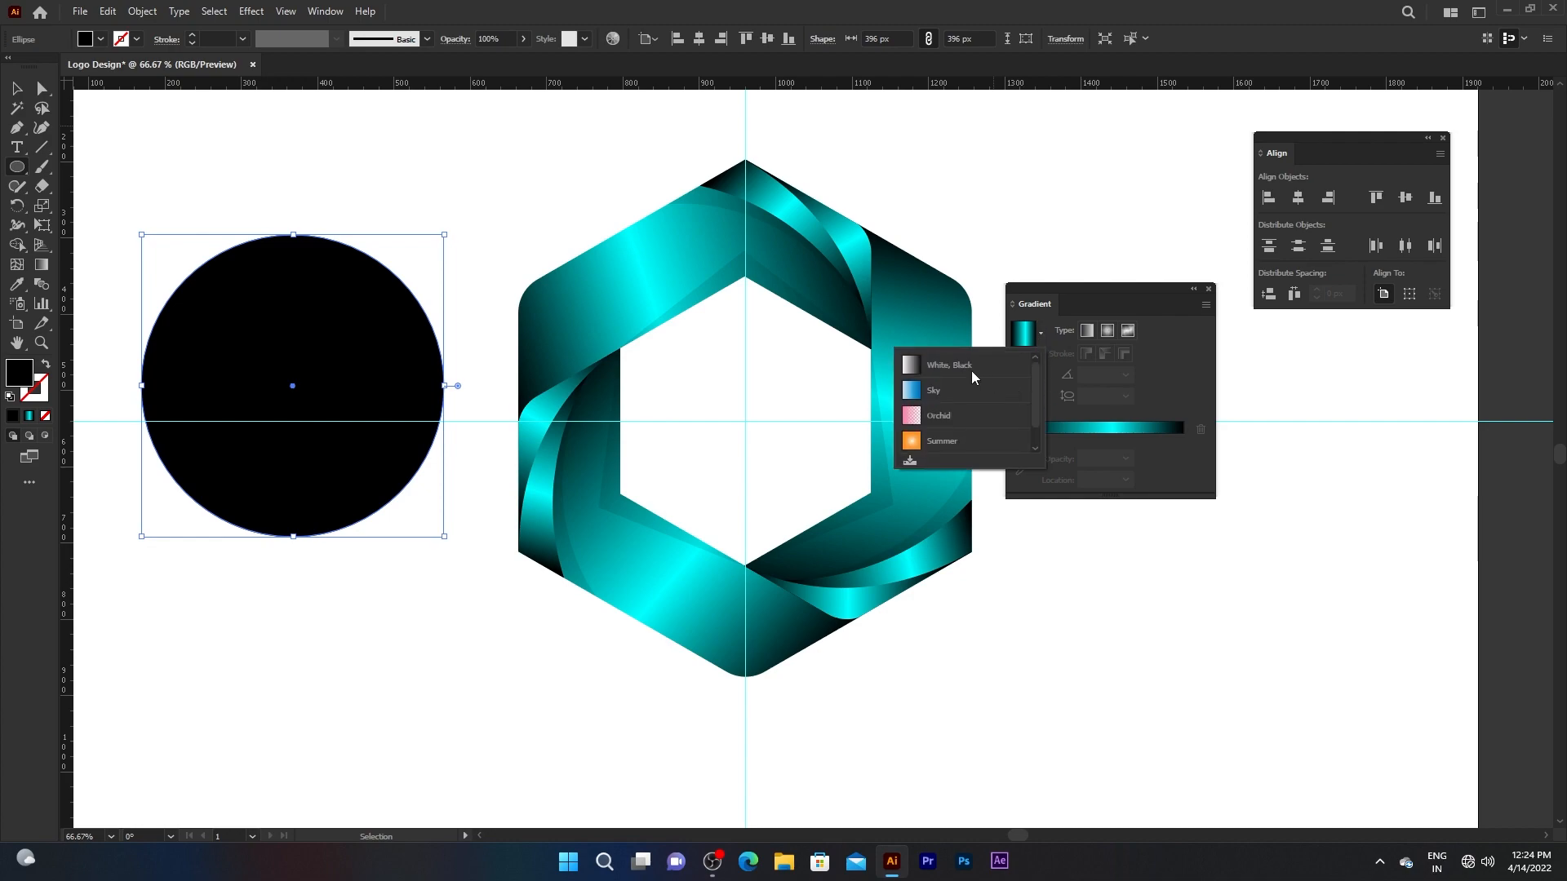
left_click(935, 367)
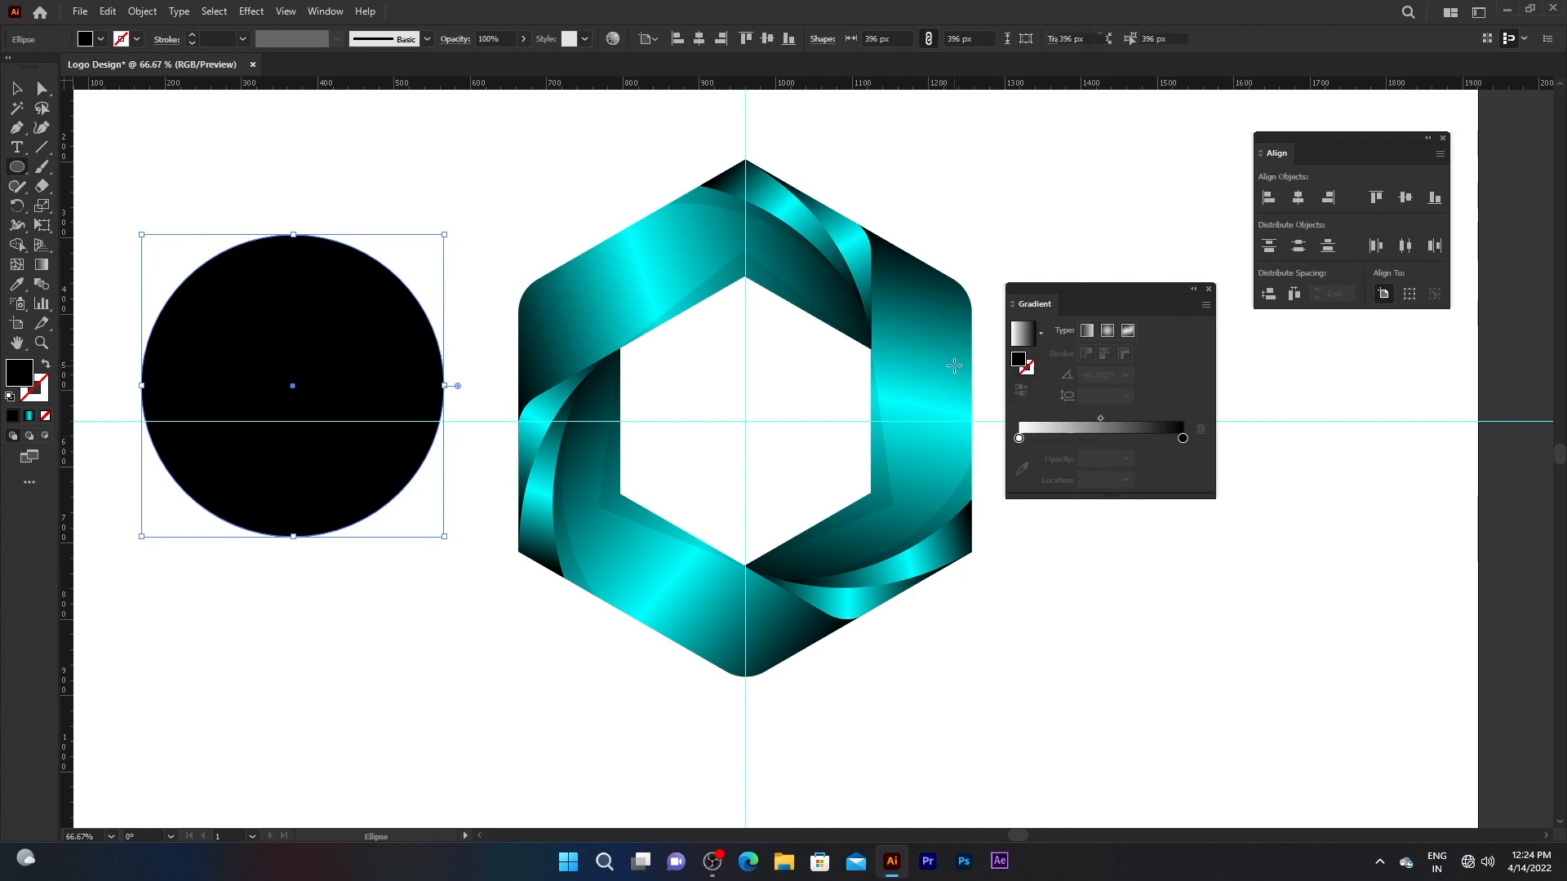
left_click(1107, 330)
left_click(1021, 390)
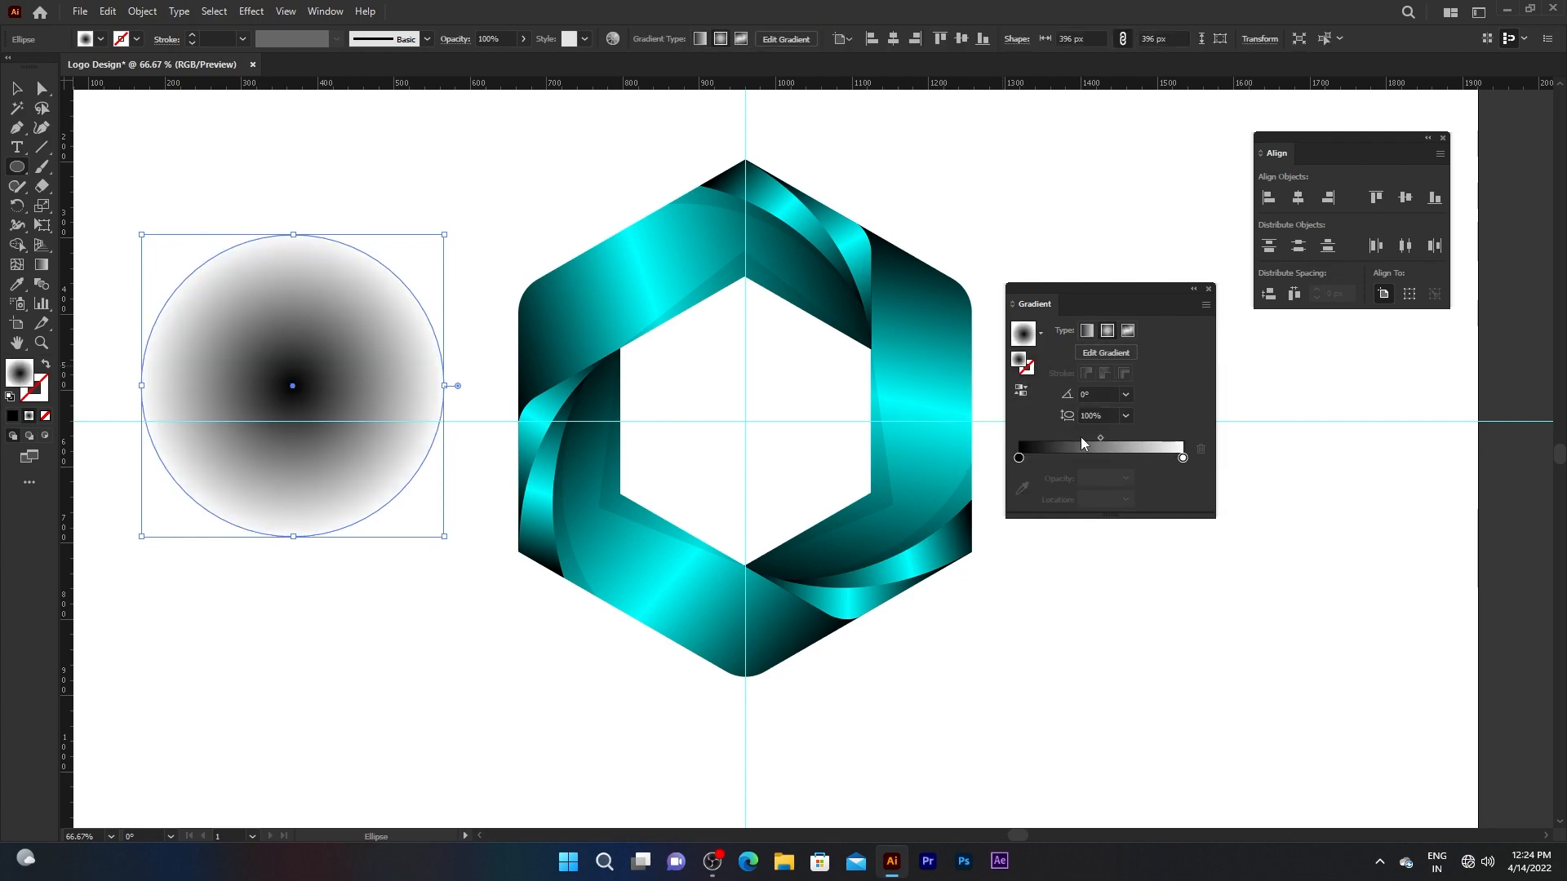
Shift the radial gradient's midpoint to about 41.7% and set the white outer stop's opacity to 0%
left_click_drag(1098, 439, 1084, 438)
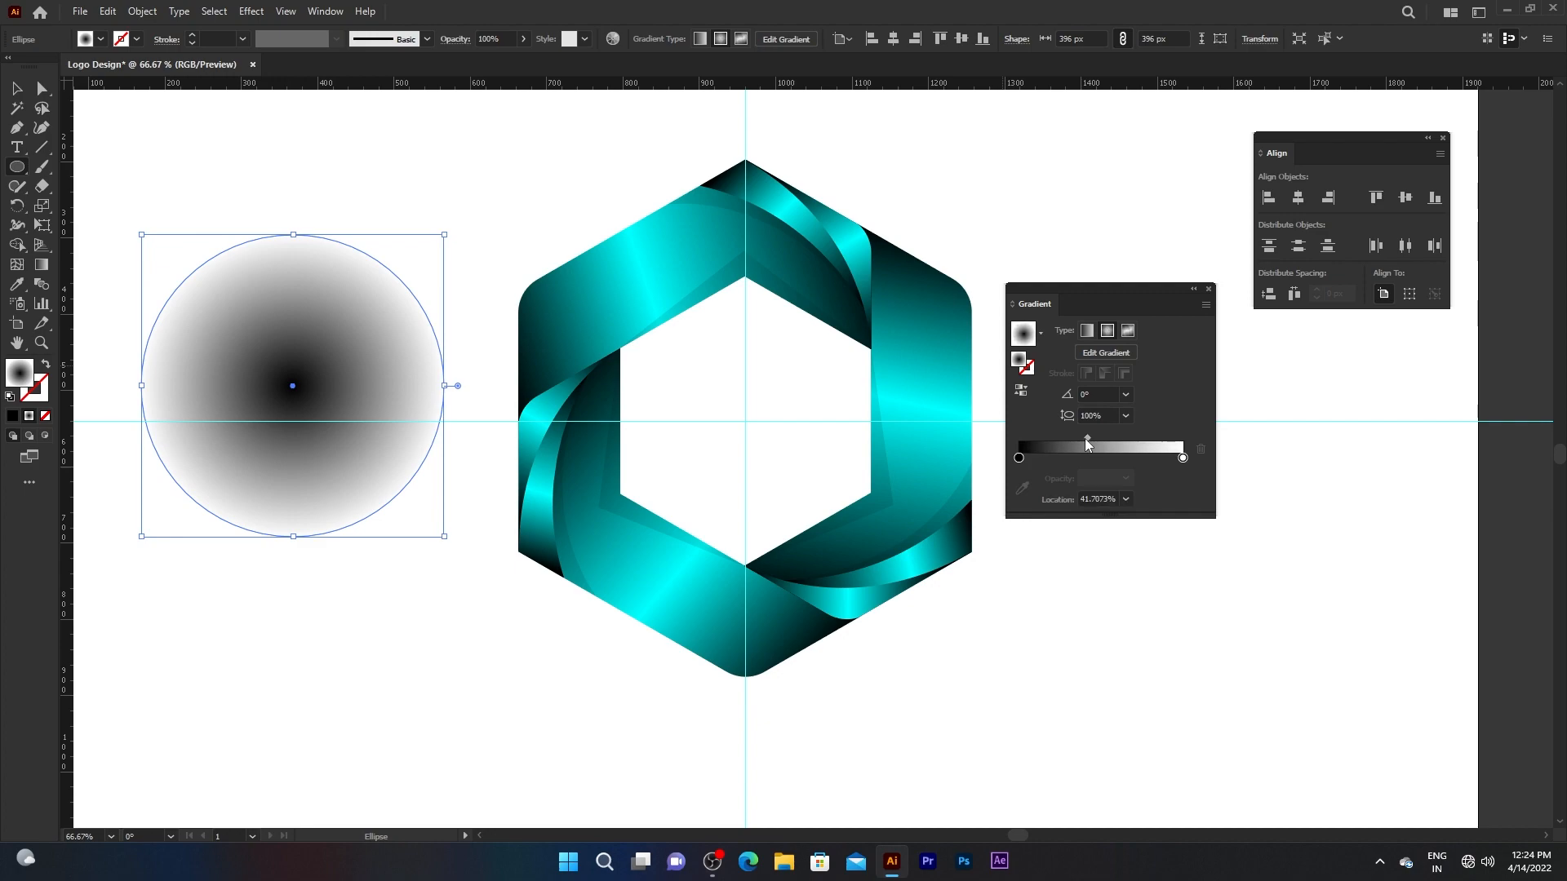
left_click(1183, 458)
left_click(1126, 480)
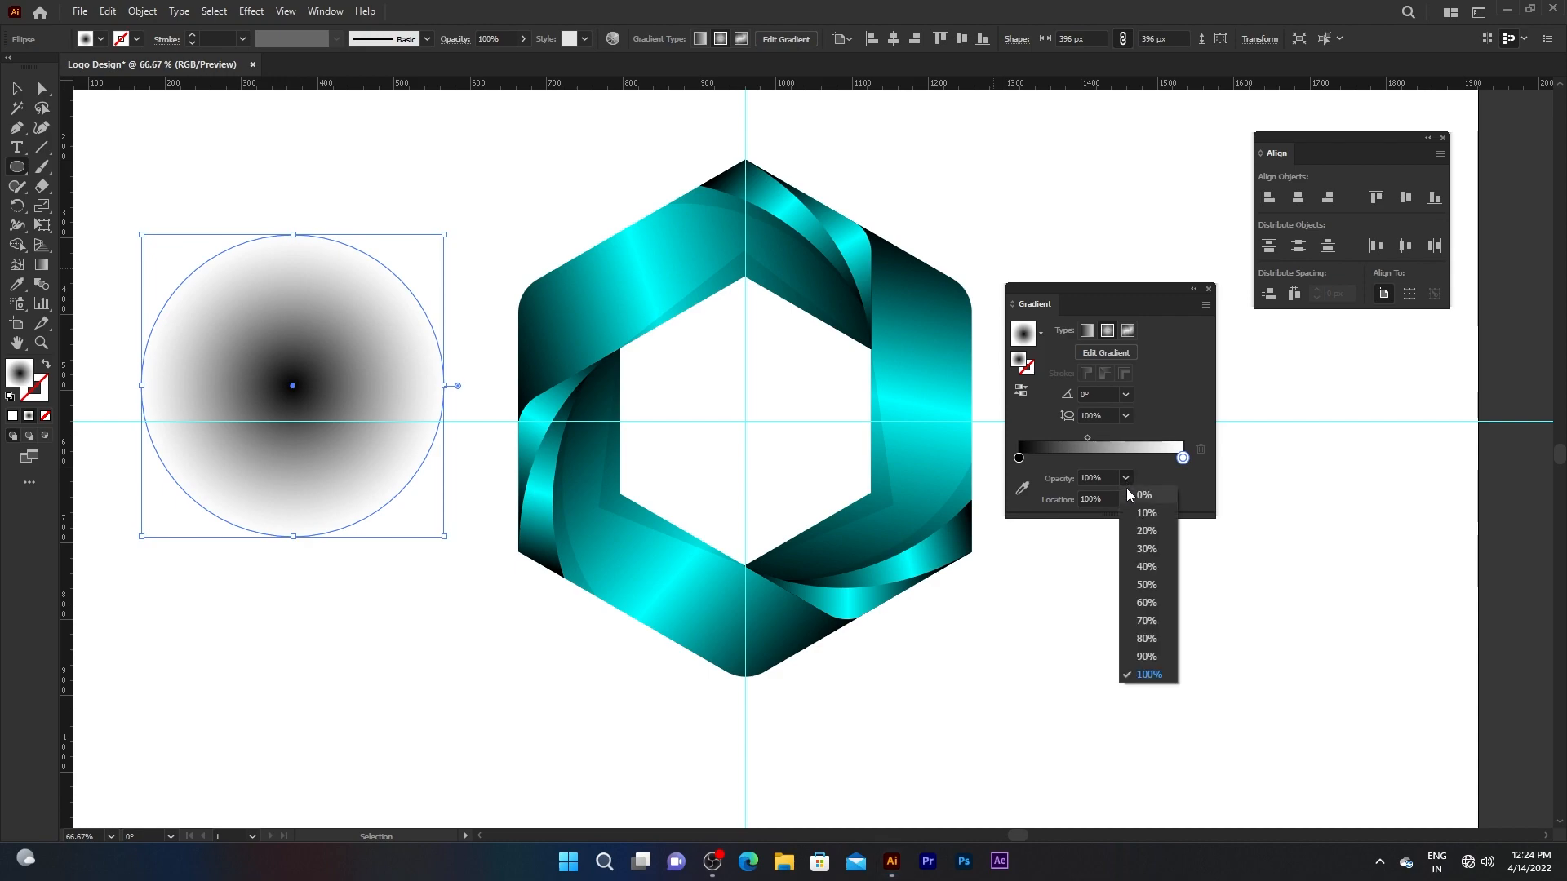
left_click(1129, 494)
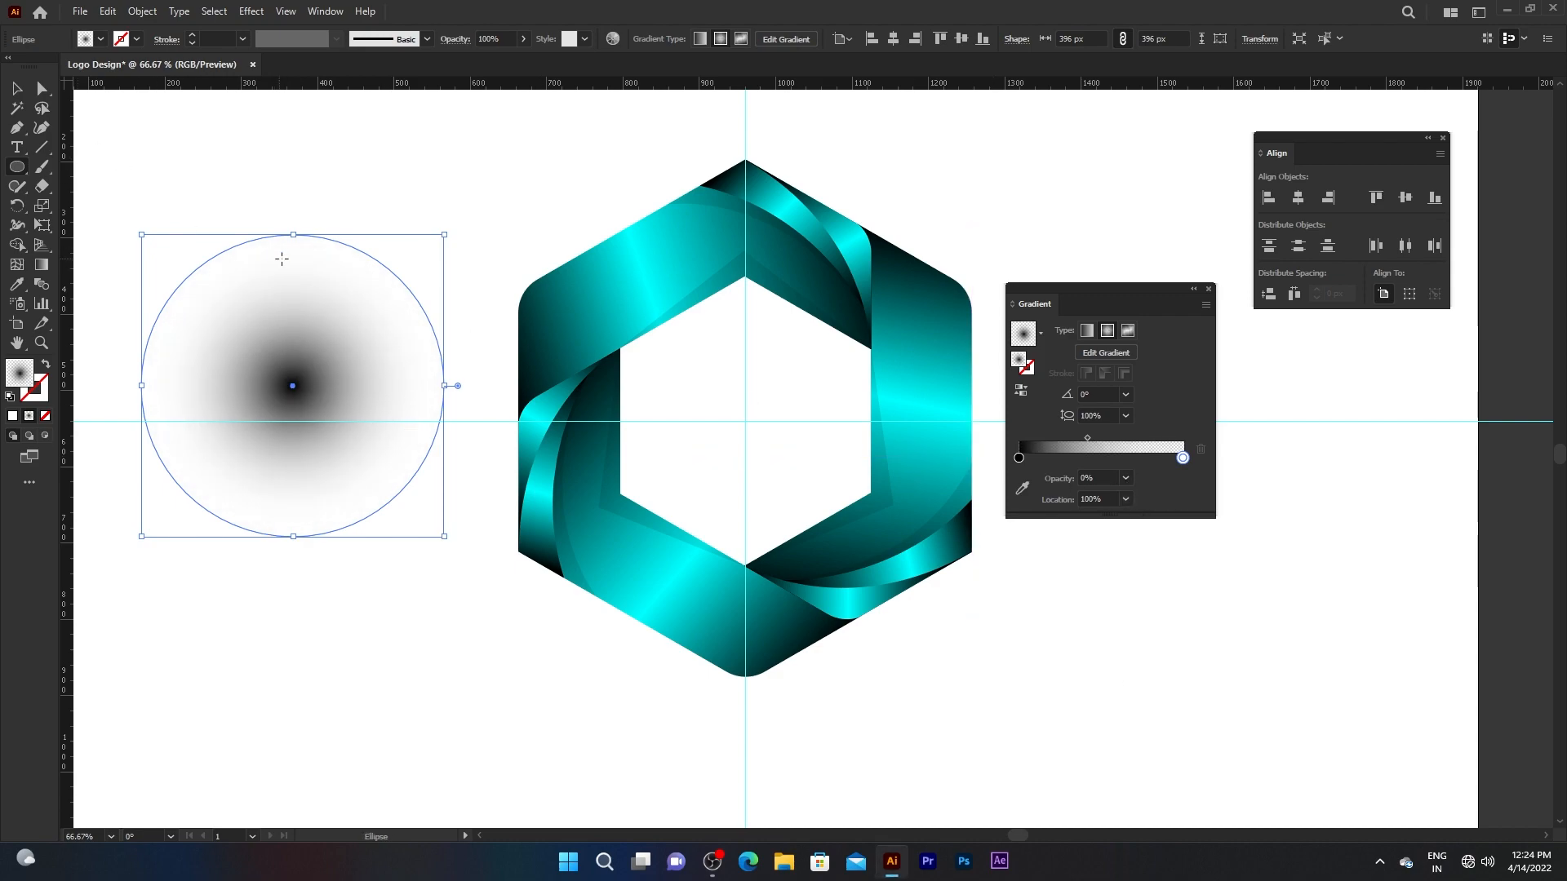
Flatten the gradient circle into an ellipse about 42 px high, place it just below the logo's lowest corner, and deselect it
left_click_drag(293, 235, 760, 691)
left_click(18, 89)
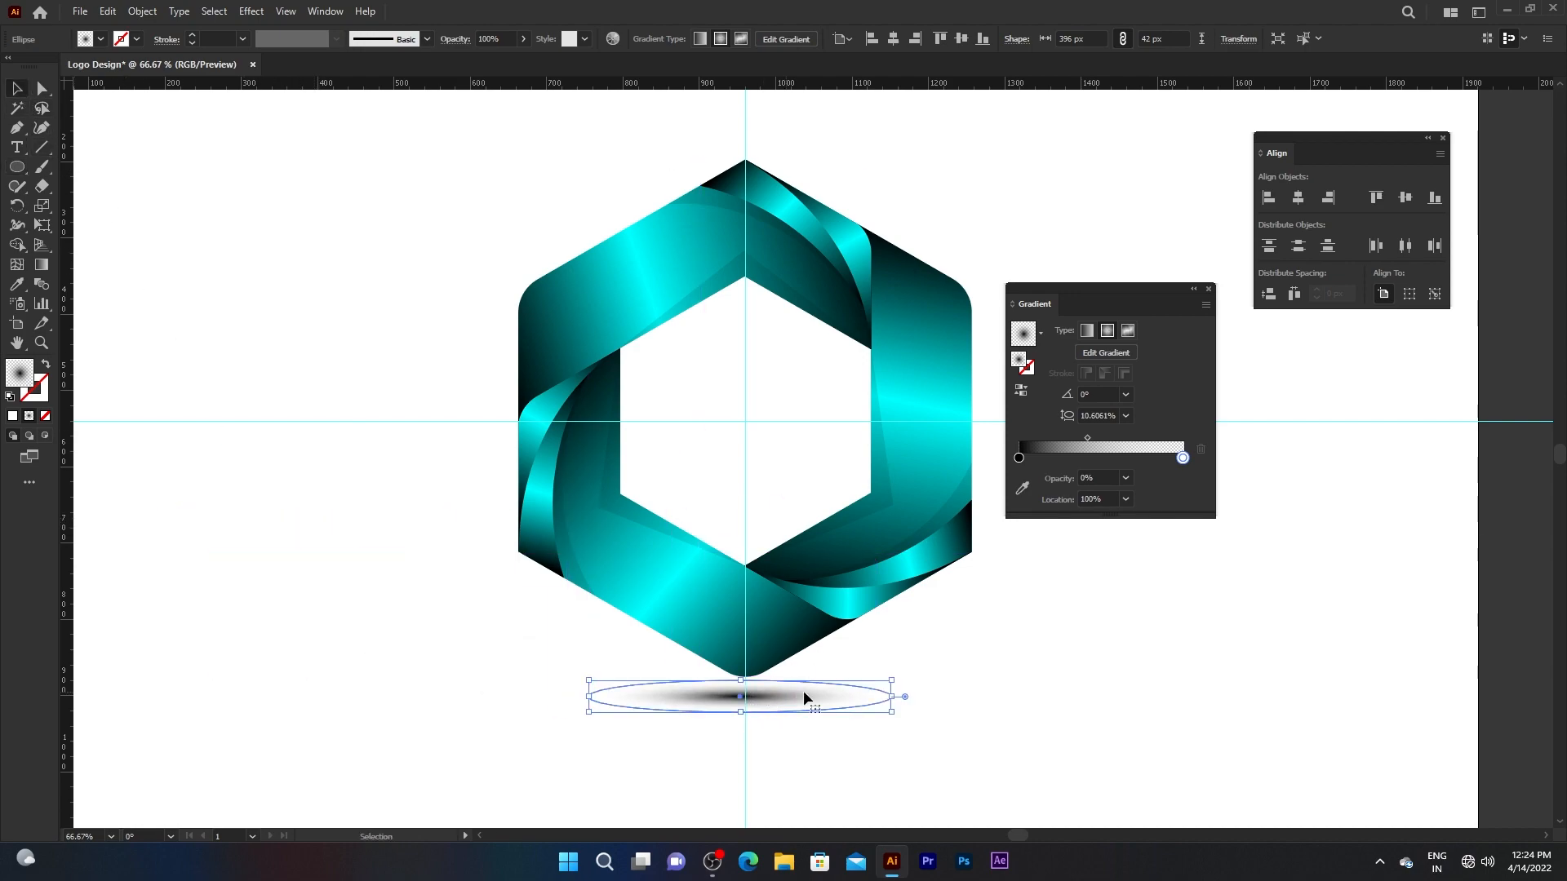
left_click(958, 674)
Unlock all objects and delete the horizontal and vertical centre guides
left_click(141, 11)
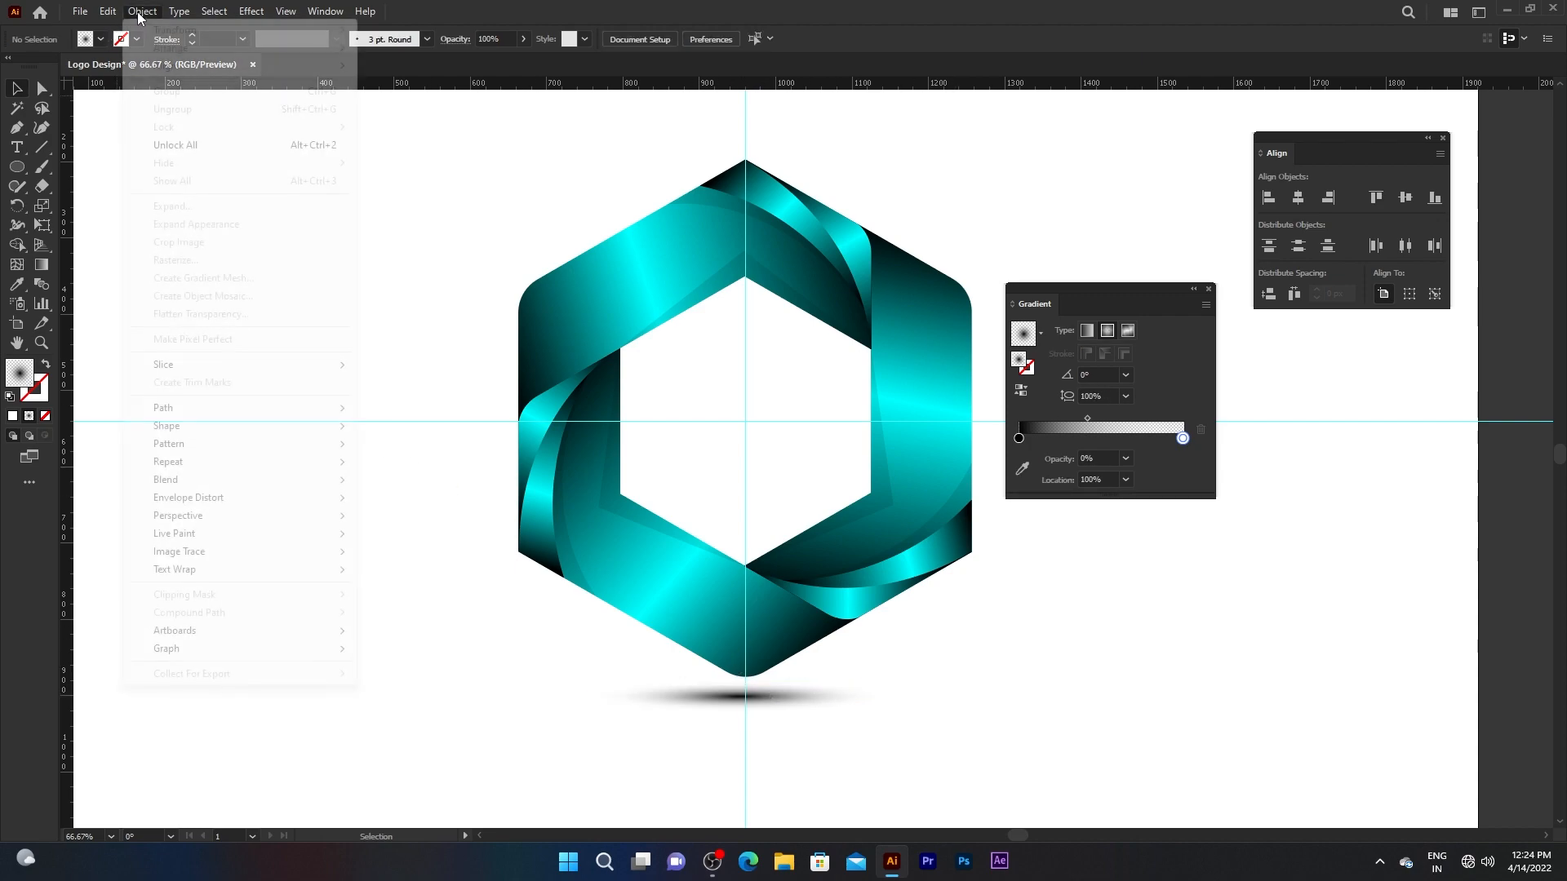
left_click(153, 143)
left_click_drag(300, 303, 389, 472)
key("Delete")
left_click(745, 127)
key("Delete")
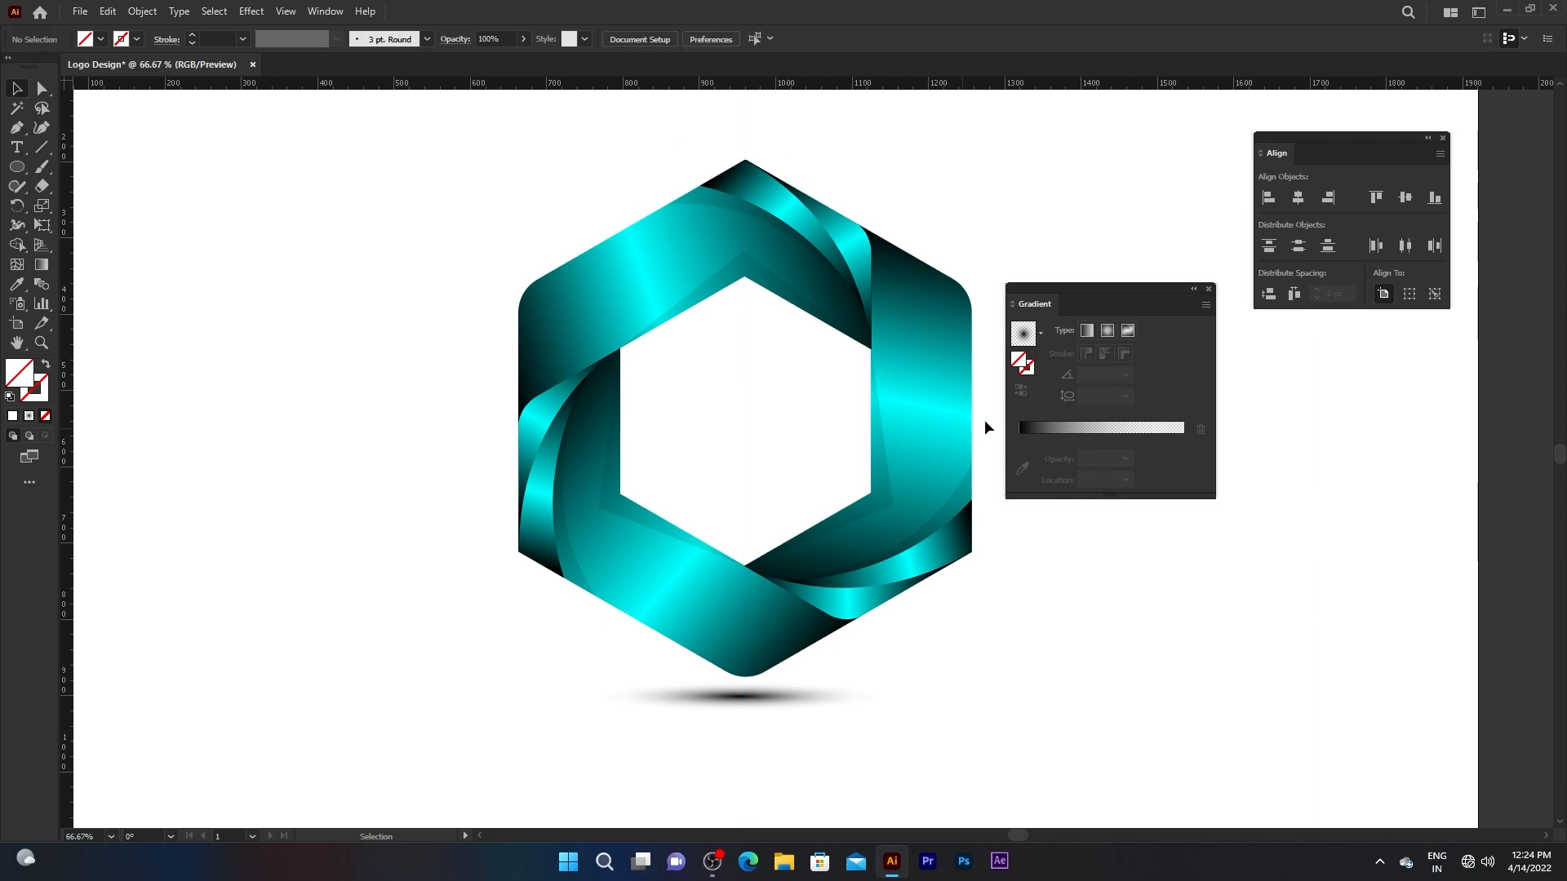
Set the shadow ellipse's blend mode to Multiply and deselect it
left_click_drag(1085, 287, 1109, 302)
scroll(829, 713, "up", 1)
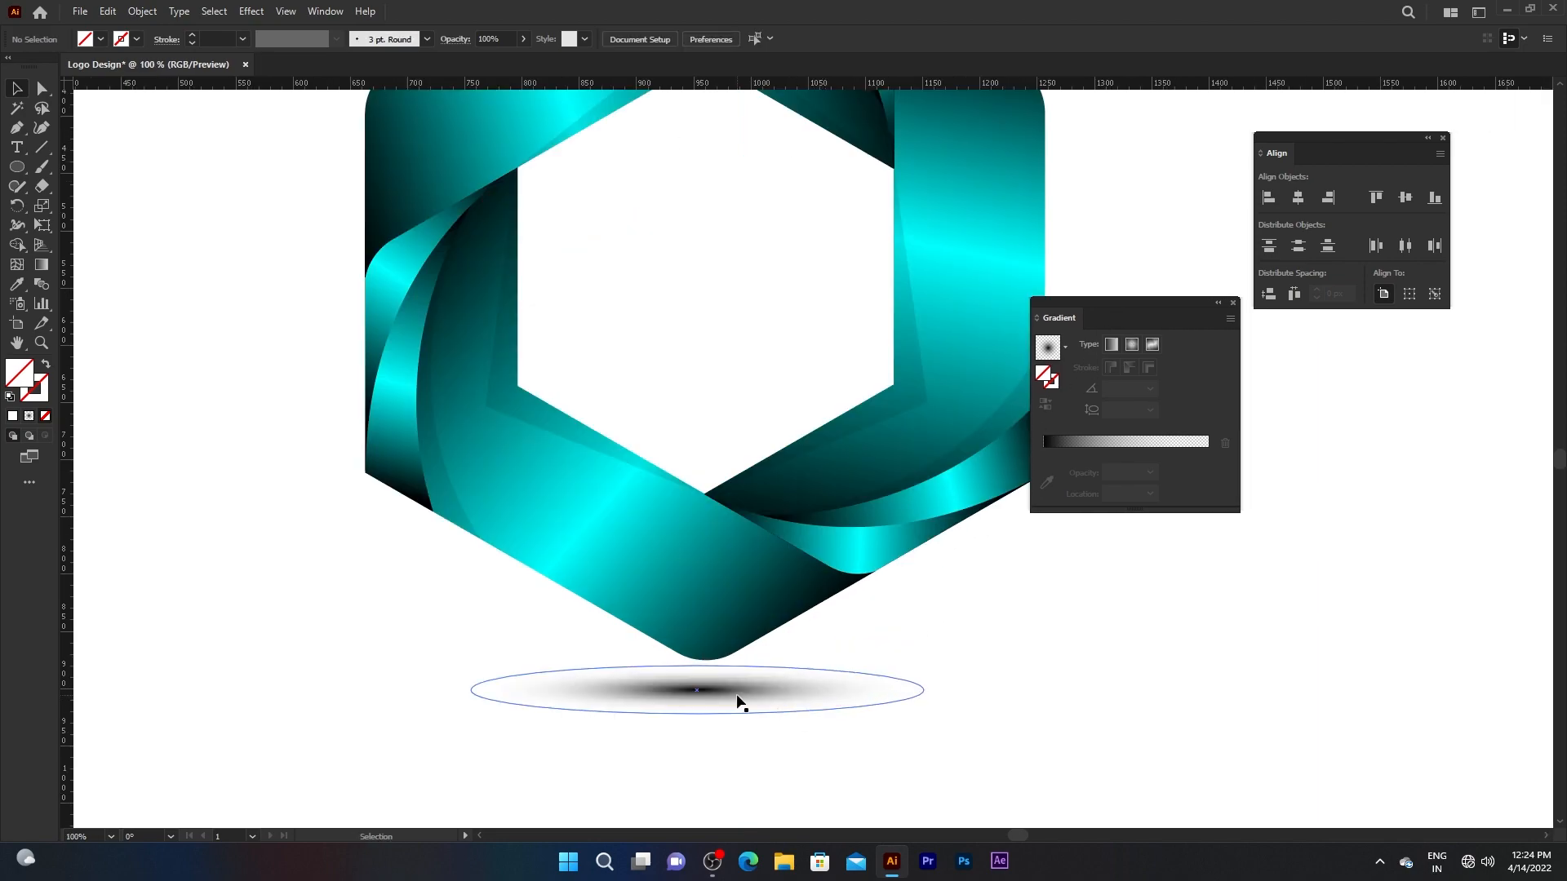
left_click(738, 699)
left_click(339, 8)
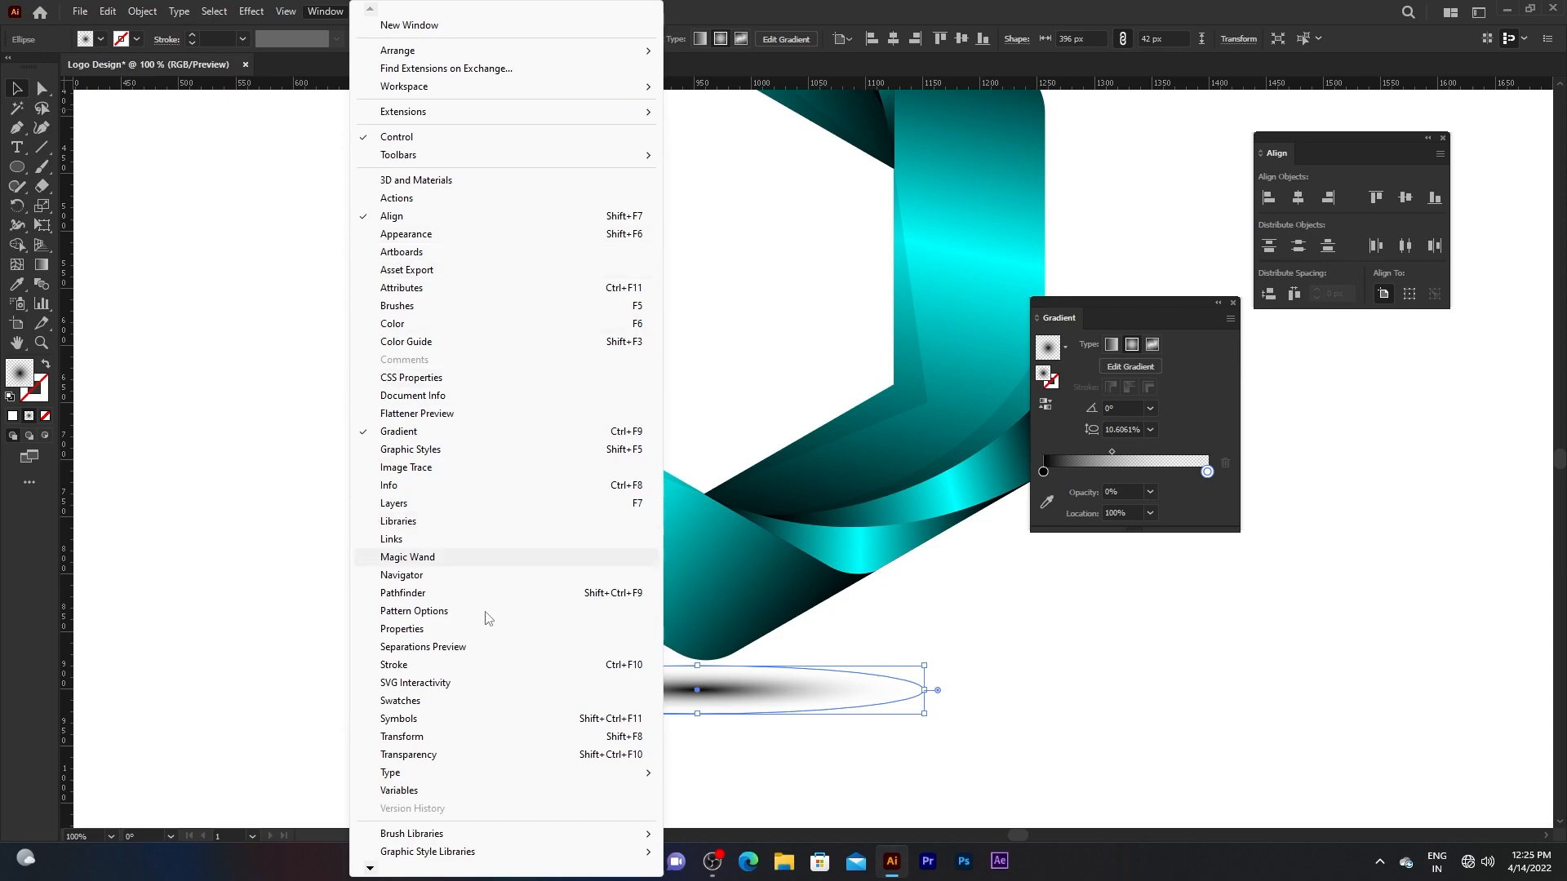
left_click(448, 759)
left_click_drag(981, 178, 633, 236)
left_click(584, 267)
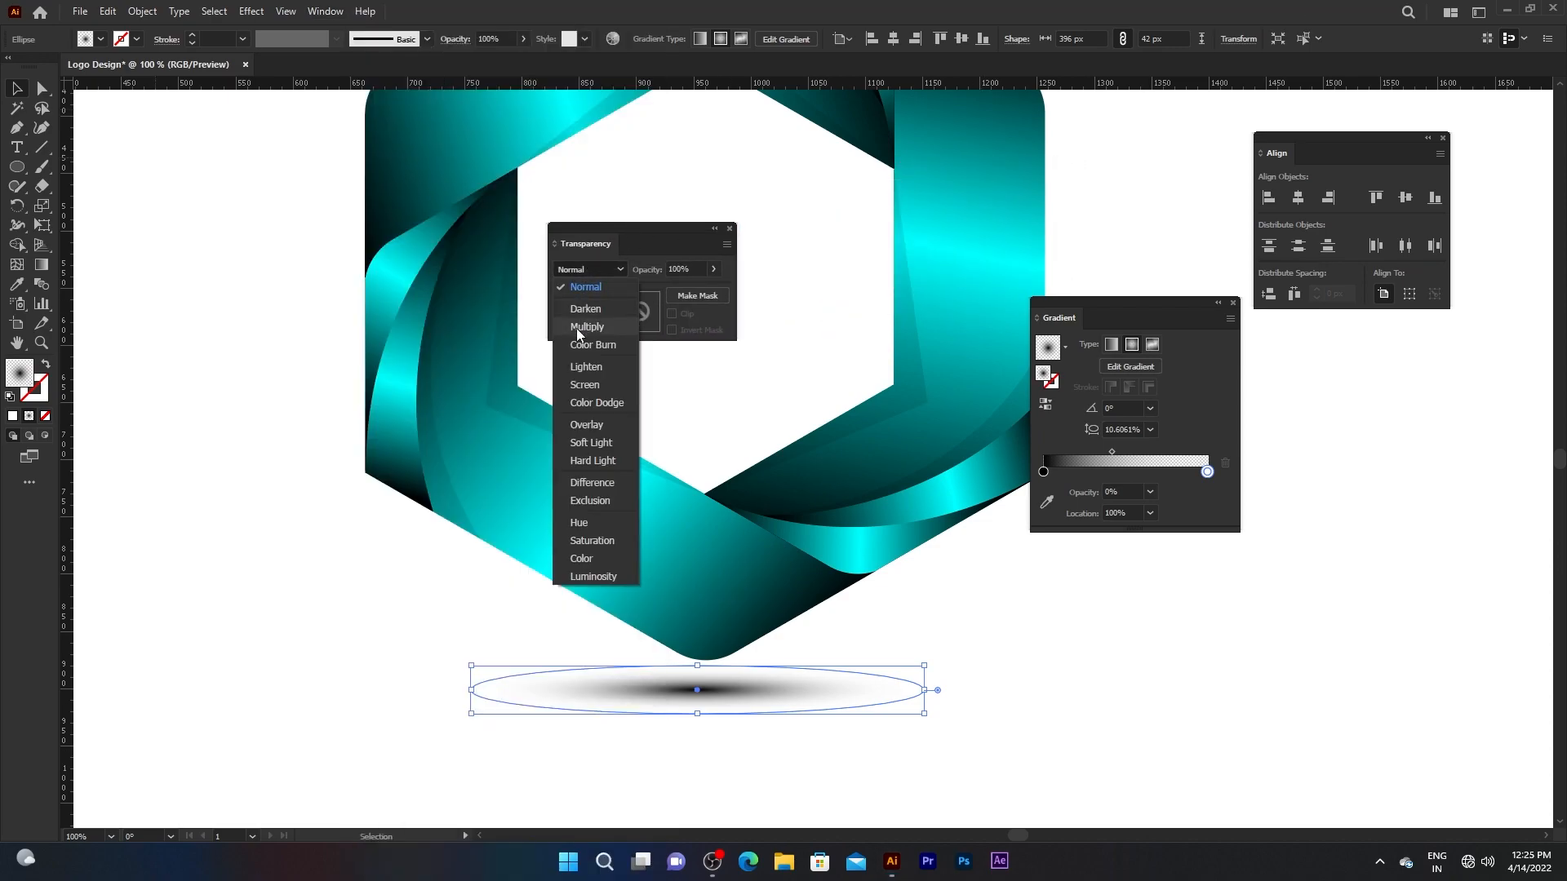
left_click(576, 326)
left_click(189, 355)
Move the shadow ellipse up against the logo's lowest corner, arrange it behind the logo, and deselect it
key("ctrl+minus")
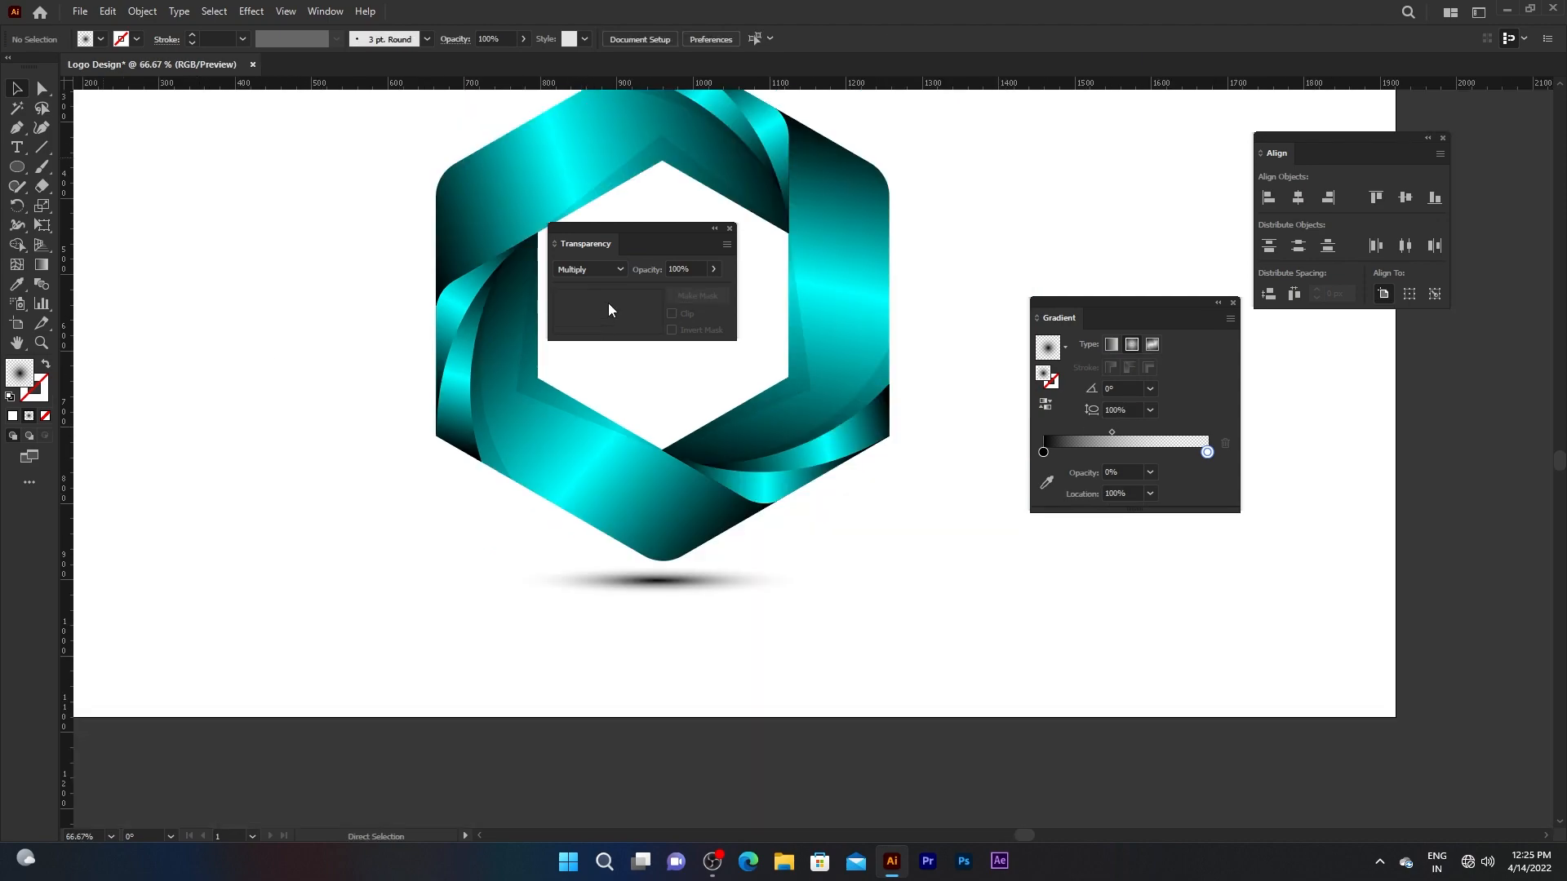
left_click_drag(641, 227, 1364, 457)
left_click_drag(853, 552, 874, 651)
left_click_drag(703, 685, 708, 664)
right_click(708, 665)
mouse_move(795, 585)
left_click(918, 636)
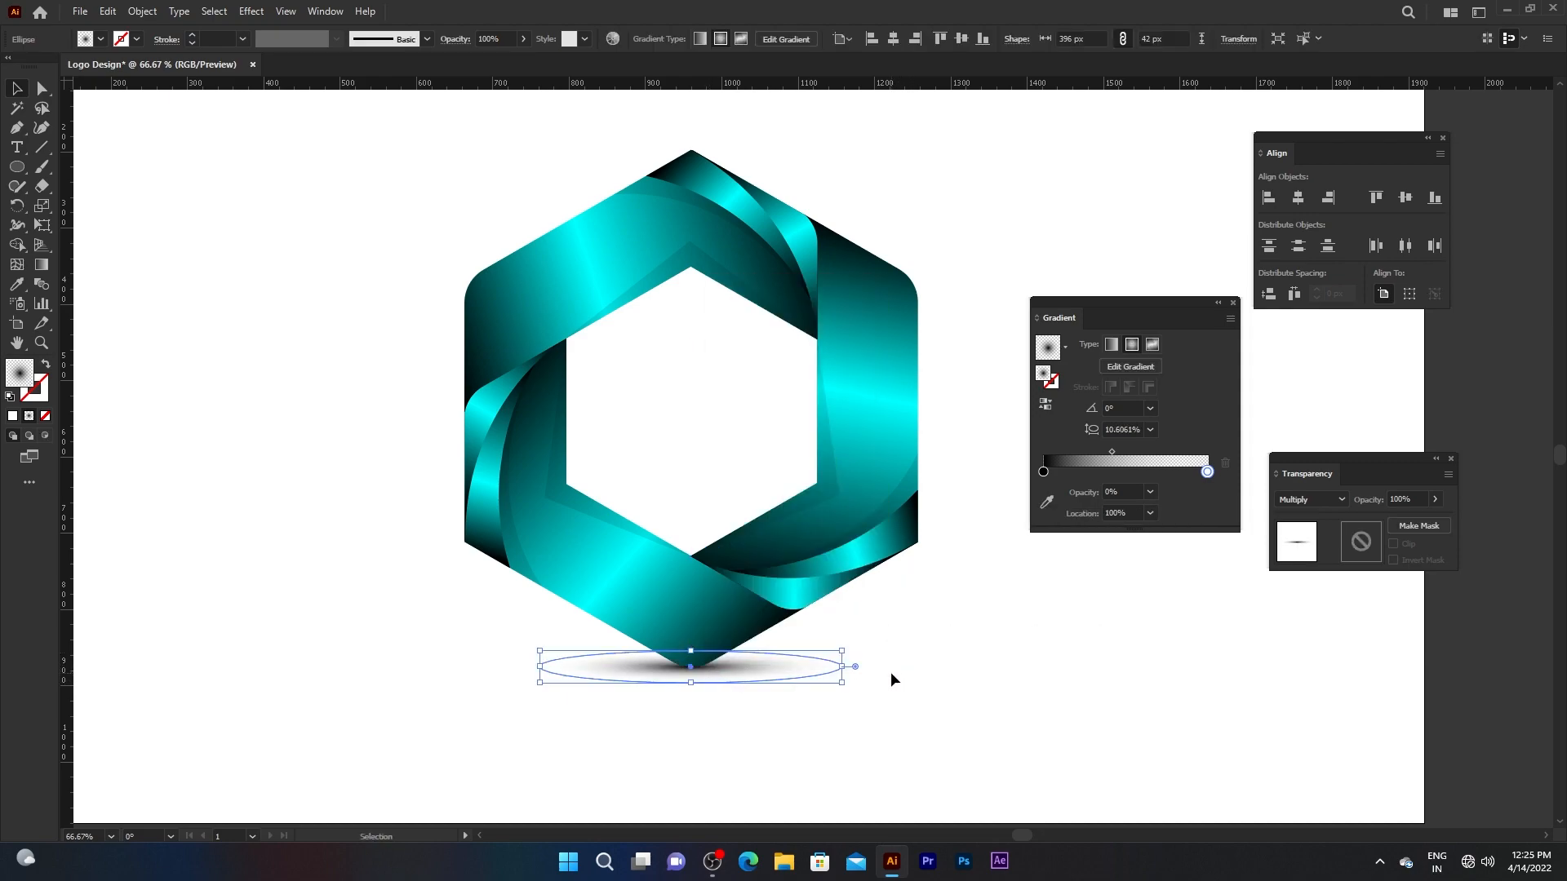
left_click(931, 679)
left_click_drag(908, 662, 922, 673)
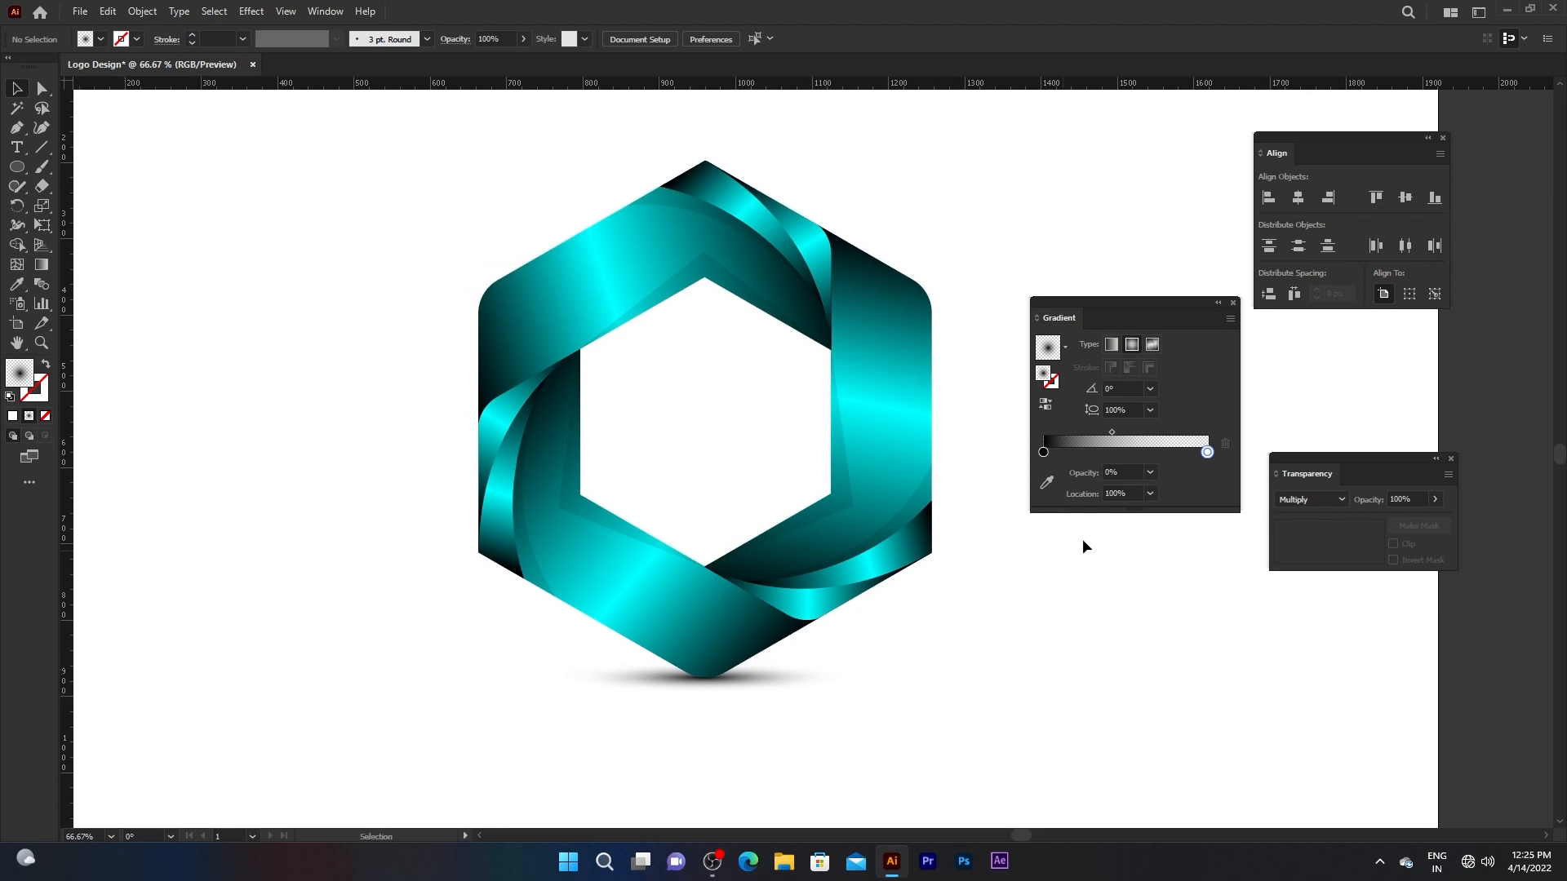